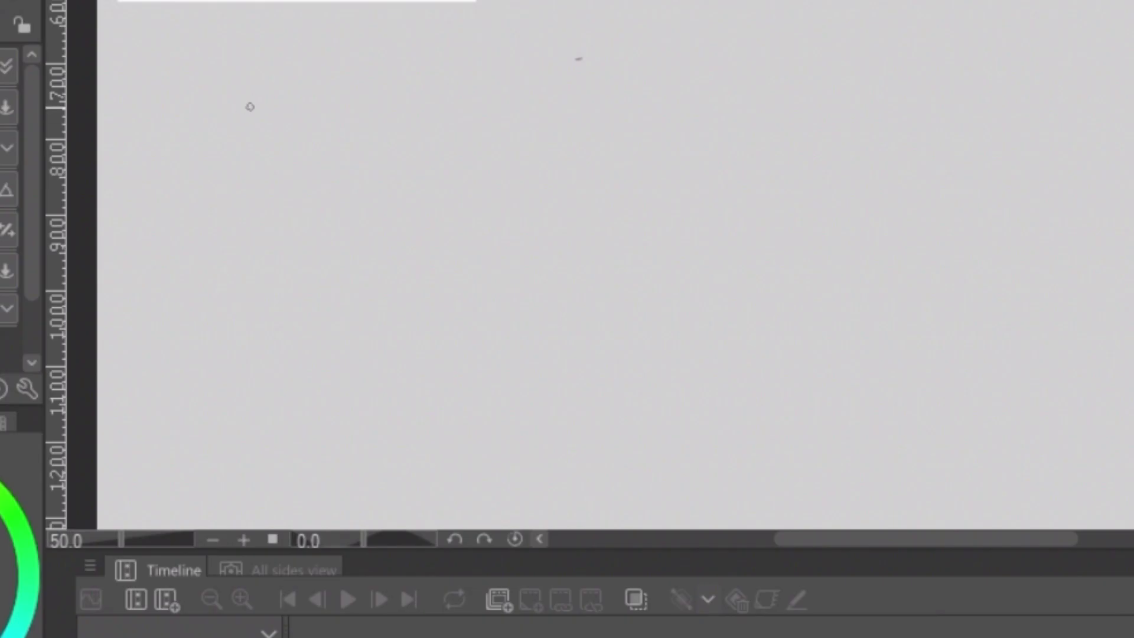
- Sketch a wolf head construction in dark red: a circle for the skull, a long muzzle, a round nose and two eyes
mouse_move(248, 104)
mouse_down()
mouse_move(346, 172)
mouse_move(244, 101)
mouse_up()
mouse_move(260, 166)
mouse_down()
mouse_move(295, 188)
mouse_move(200, 248)
mouse_move(223, 251)
mouse_up()
mouse_move(303, 202)
mouse_down()
mouse_move(347, 187)
mouse_move(353, 247)
mouse_move(280, 242)
mouse_up()
drag(226, 176, 230, 190)
mouse_move(303, 177)
mouse_down()
mouse_move(239, 155)
mouse_move(222, 170)
mouse_move(320, 183)
mouse_up()
- Add pointed ears with inner lines, jagged cheek fur on both sides and the chin to the construction sketch
mouse_move(245, 126)
mouse_down()
mouse_move(198, 72)
mouse_move(188, 147)
mouse_up()
mouse_move(289, 124)
mouse_down()
mouse_move(354, 116)
mouse_move(345, 147)
mouse_up()
drag(201, 88, 223, 137)
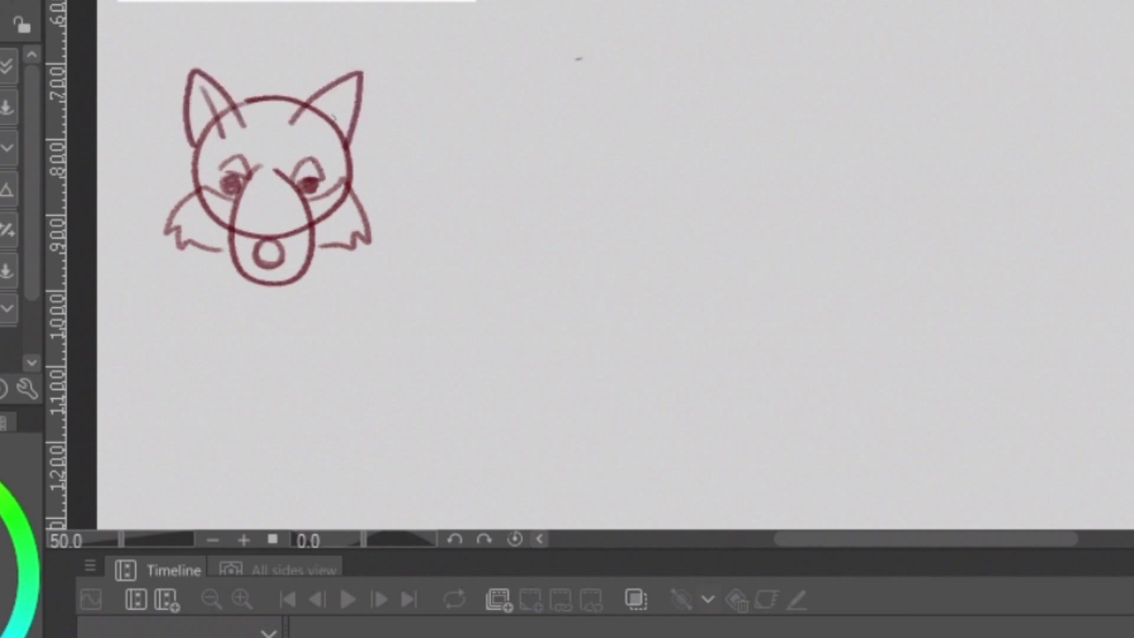
drag(312, 133, 351, 81)
mouse_move(350, 145)
mouse_down()
mouse_move(395, 229)
mouse_move(370, 236)
mouse_up()
mouse_move(188, 147)
mouse_down()
mouse_move(148, 197)
mouse_move(166, 217)
mouse_up()
mouse_move(213, 259)
mouse_down()
mouse_move(271, 309)
mouse_move(347, 249)
mouse_up()
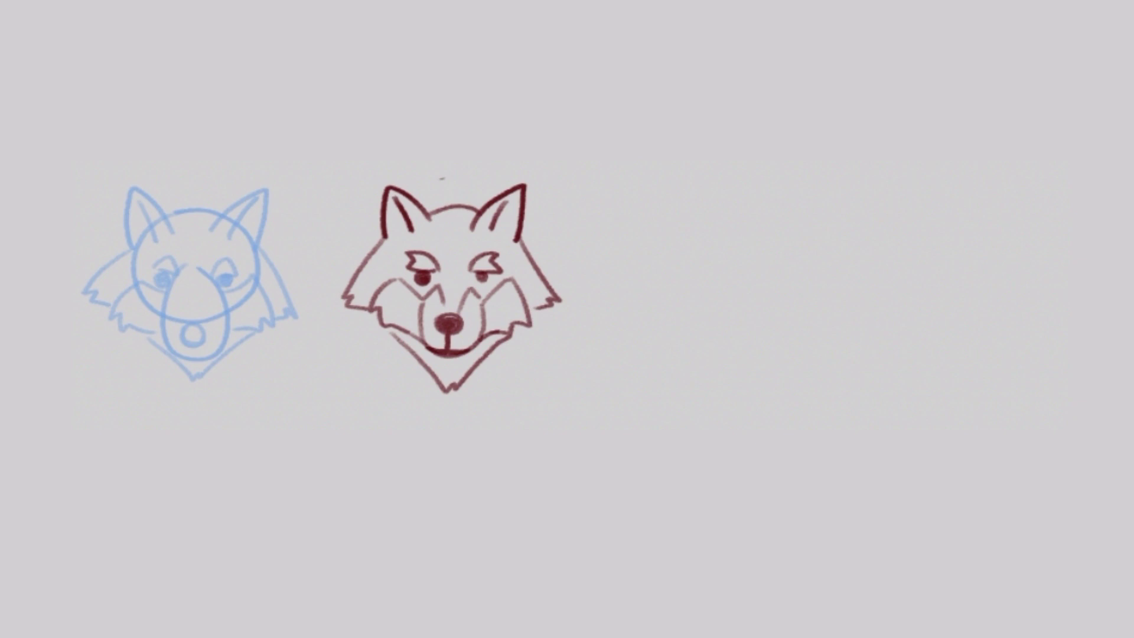
- Duplicate the clean wolf head to its right and redraw the copy's eyes with heavier lids, outlined irises and pupils
drag(533, 304, 778, 300)
key(e)
click(667, 280)
click(731, 279)
click(732, 279)
key(v)
drag(684, 281, 687, 297)
drag(655, 269, 684, 276)
drag(715, 276, 747, 272)
click(731, 277)
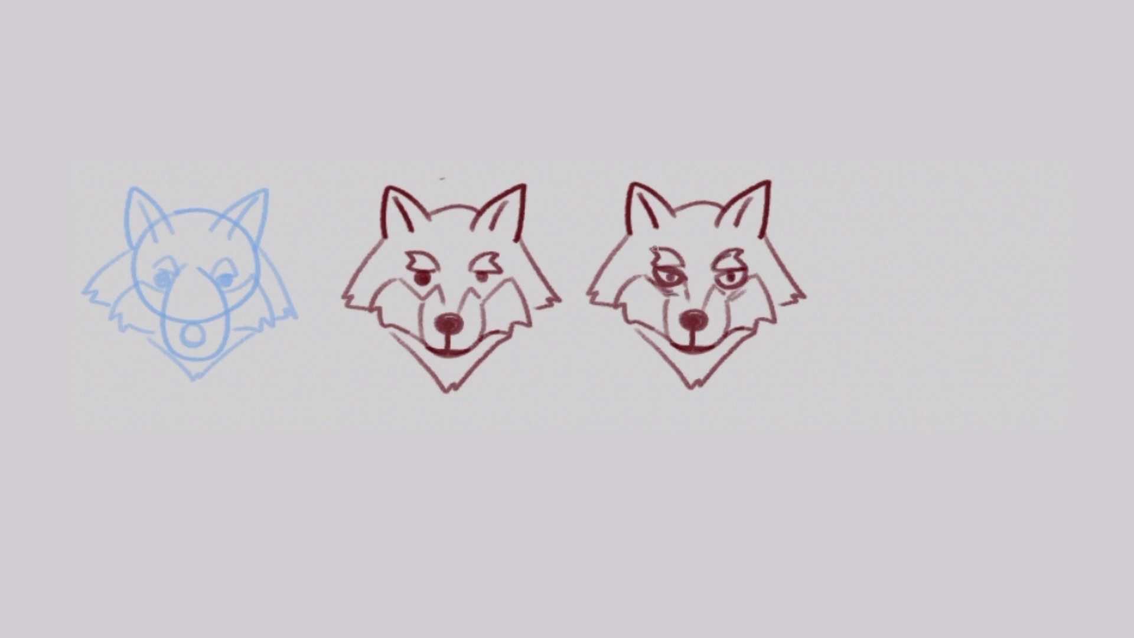
- Shade the third wolf head with hatching on the muzzle sides, cheeks and forehead, and add tufts inside the ears
drag(653, 321, 658, 332)
drag(739, 313, 731, 332)
drag(597, 284, 605, 305)
drag(616, 254, 627, 285)
drag(657, 204, 705, 308)
mouse_move(712, 212)
mouse_down()
mouse_move(724, 259)
mouse_move(793, 310)
mouse_up()
drag(741, 221, 746, 238)
drag(636, 224, 650, 236)
- Duplicate the shaded wolf head to its right and rework the copy's eyes and brows with thick, solid dark strokes
drag(752, 302, 996, 306)
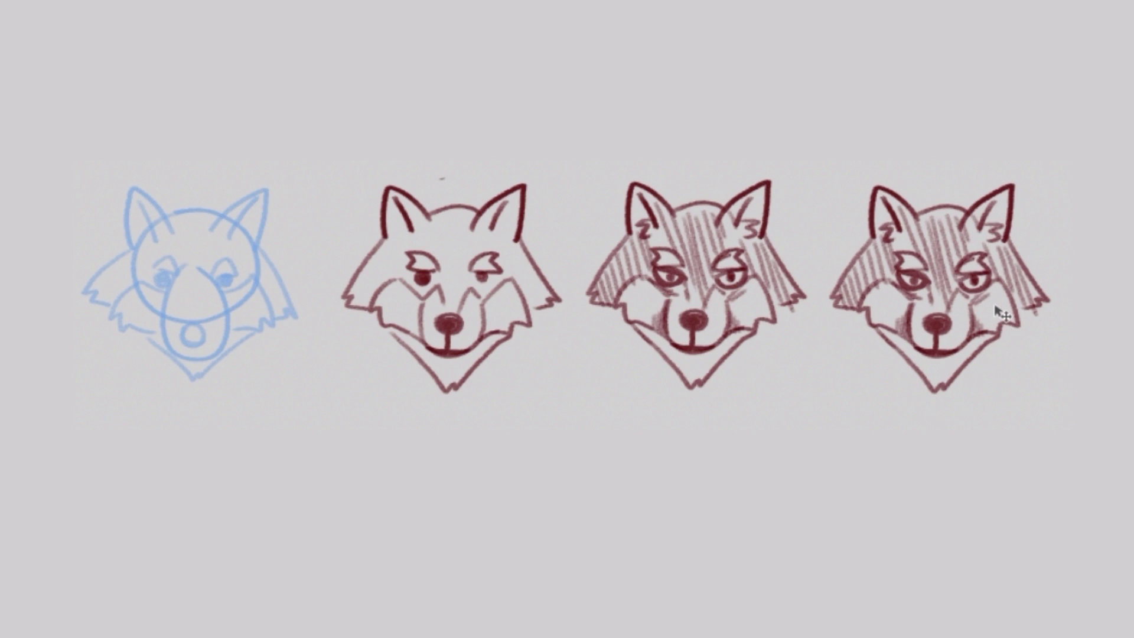
drag(902, 280, 922, 284)
drag(964, 282, 985, 285)
mouse_move(900, 257)
mouse_down()
mouse_move(925, 271)
mouse_move(989, 274)
mouse_move(930, 265)
mouse_move(919, 287)
mouse_up()
drag(970, 281, 979, 290)
drag(899, 274, 909, 292)
drag(925, 275, 936, 293)
drag(963, 280, 968, 300)
drag(991, 274, 962, 305)
drag(923, 294, 942, 311)
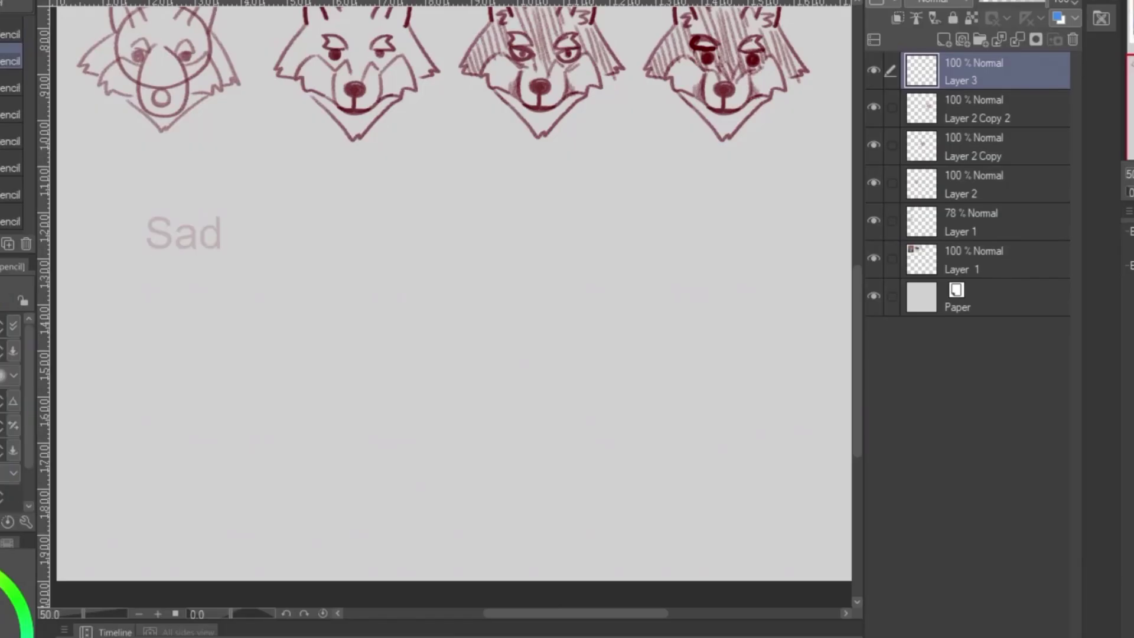
- Sketch round emoji faces beside the Sad, Happy and Sweat labels, giving the last one a sweat drop
drag(361, 205, 382, 222)
drag(351, 252, 373, 250)
mouse_move(362, 301)
mouse_down()
mouse_move(387, 319)
mouse_move(361, 321)
mouse_up()
drag(370, 320, 381, 323)
drag(352, 388, 378, 424)
drag(391, 388, 390, 418)
- Draw two overlapping frowning faces joined by motion lines beside the No label to show a head shake
drag(348, 480, 391, 483)
drag(403, 500, 417, 513)
drag(361, 498, 397, 496)
drag(366, 512, 397, 509)
- Sketch a simplified sad wolf head in the Sad row with slanted brows, a long muzzle and ears pointing sideways
mouse_move(535, 186)
mouse_down()
mouse_move(520, 248)
mouse_move(543, 255)
mouse_move(534, 246)
mouse_up()
drag(566, 222, 569, 246)
drag(552, 236, 547, 247)
drag(526, 203, 543, 207)
drag(519, 190, 509, 217)
drag(586, 199, 587, 228)
- Sketch a simplified happy wolf head in the Happy row with upright ears, closed curved eyes and a wide smile
mouse_move(539, 288)
mouse_down()
mouse_move(523, 351)
mouse_move(552, 358)
mouse_up()
mouse_move(529, 337)
mouse_down()
mouse_move(572, 341)
mouse_move(541, 307)
mouse_up()
drag(561, 318, 571, 321)
drag(518, 293, 542, 277)
drag(574, 278, 592, 294)
mouse_move(533, 324)
mouse_down()
mouse_move(545, 330)
mouse_move(542, 302)
mouse_up()
drag(561, 302, 576, 304)
drag(553, 322, 570, 331)
- Sketch a simplified worried wolf head in the Sweat row with an open mouth and lowered ears
mouse_move(529, 387)
mouse_down()
mouse_move(532, 442)
mouse_move(549, 449)
mouse_move(553, 422)
mouse_up()
mouse_move(539, 426)
mouse_down()
mouse_move(556, 437)
mouse_move(567, 413)
mouse_up()
drag(519, 384, 511, 407)
drag(570, 395, 585, 418)
- Draw two simplified wolf heads facing opposite ways with motion lines between them in the No row
drag(513, 483, 495, 534)
drag(501, 523, 509, 522)
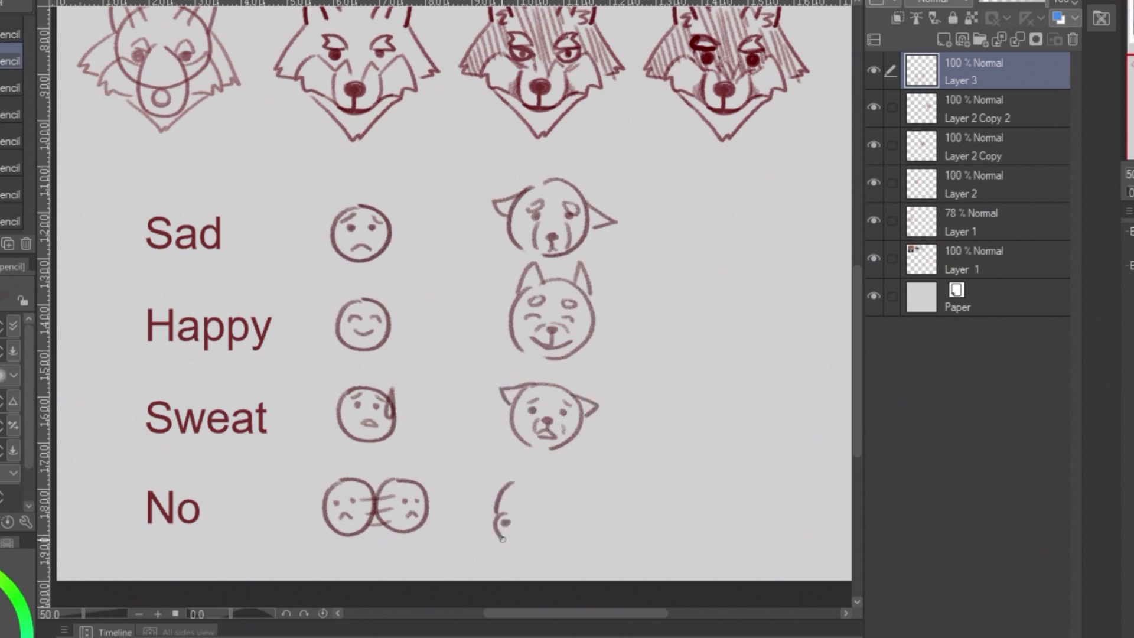
drag(518, 478, 534, 477)
drag(544, 482, 556, 492)
drag(548, 507, 636, 526)
drag(582, 483, 598, 479)
drag(580, 498, 580, 530)
- Add cheek fur to both sides of the Sad, Happy and Sweat wolf heads and a sweat drop to the Sweat head
drag(510, 409, 509, 440)
drag(584, 418, 574, 443)
drag(514, 304, 506, 343)
drag(584, 306, 601, 350)
drag(503, 223, 509, 249)
drag(581, 229, 593, 248)
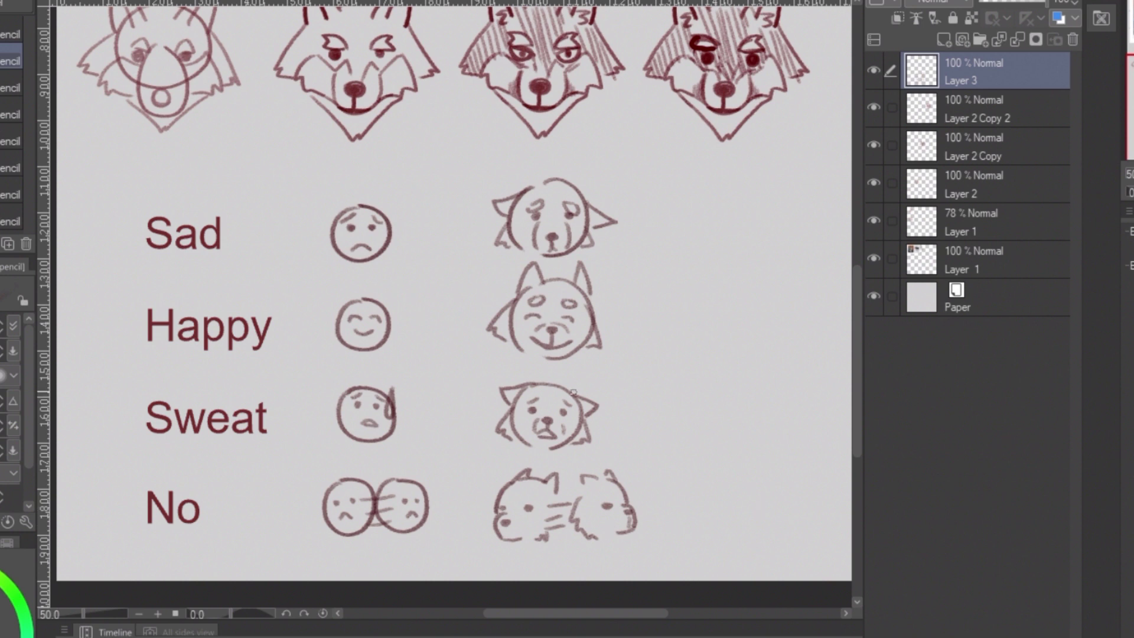
drag(573, 404, 575, 423)
- Copy the fourth, dark-eyed wolf head from Layer 2 Copy 2 and place four copies beside the expression sketches
key(k)
click(969, 109)
click(927, 64)
click(945, 108)
key(ctrl+c)
key(ctrl+v)
drag(758, 81, 779, 229)
key(ctrl+v)
drag(642, 258, 756, 363)
key(ctrl+v)
drag(756, 363, 766, 535)
key(ctrl+v)
- Remove the upright ears and forehead shading from the topmost copied head and redraw its brows slanted and sad
key(p)
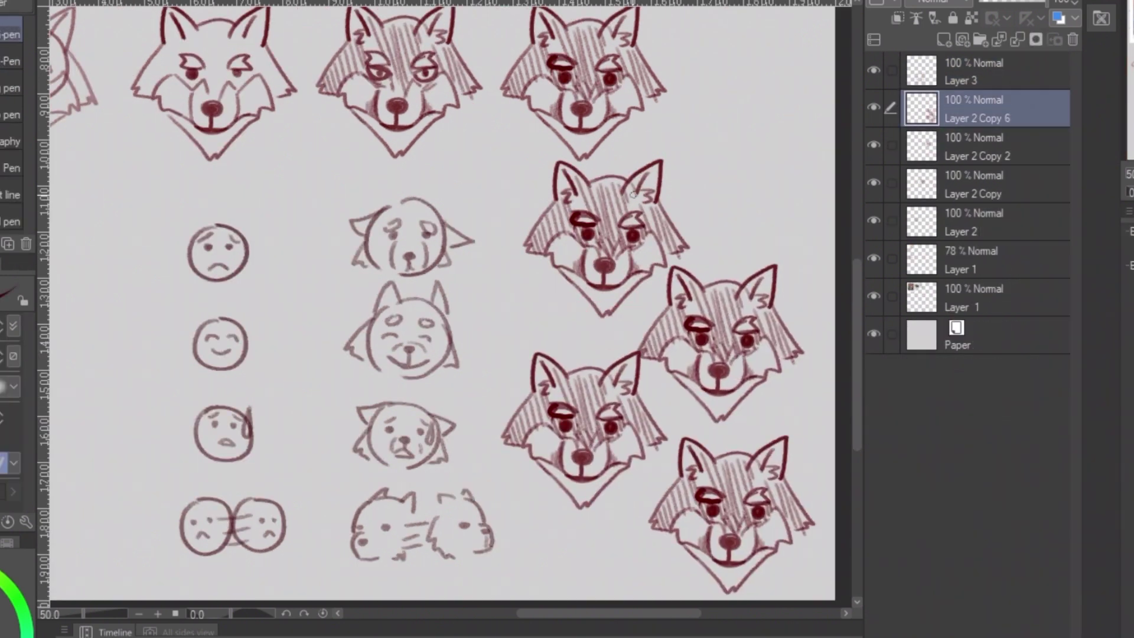
key(p)
drag(557, 182, 574, 198)
drag(657, 168, 640, 194)
drag(579, 218, 628, 208)
drag(578, 221, 587, 232)
drag(629, 227, 595, 210)
drag(647, 226, 621, 210)
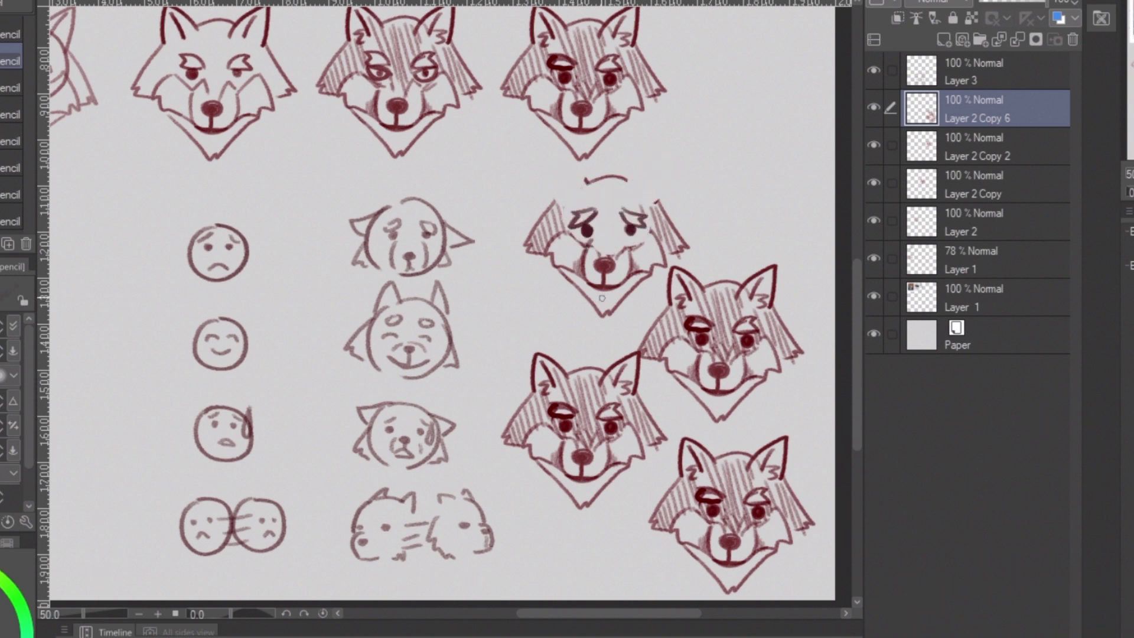
- Give the sad head a downturned mouth, ears folded out sideways and fresh forehead hatching
drag(591, 286, 625, 281)
drag(562, 202, 573, 234)
mouse_move(568, 189)
mouse_down()
mouse_move(587, 210)
mouse_move(524, 189)
mouse_up()
mouse_move(629, 182)
mouse_down()
mouse_move(693, 192)
mouse_move(609, 248)
mouse_move(627, 209)
mouse_up()
drag(588, 241, 602, 257)
- Redraw the eyes of the second copied head as closed, happy curves beneath its brows
drag(703, 339, 753, 344)
mouse_move(694, 343)
mouse_down()
mouse_move(755, 346)
mouse_move(722, 357)
mouse_up()
drag(726, 336, 732, 357)
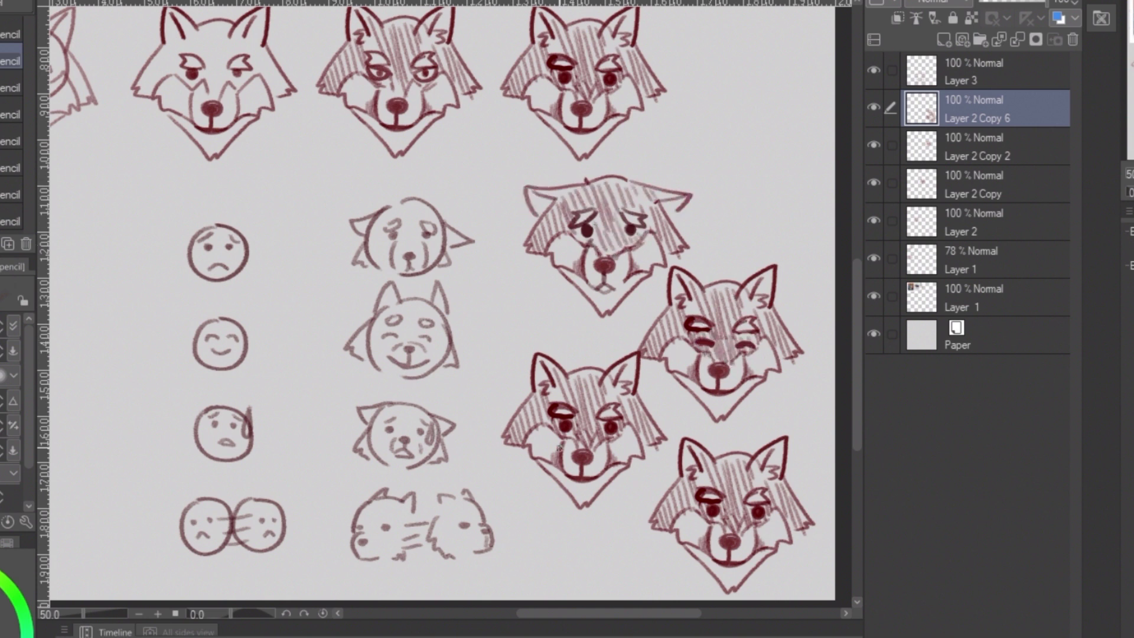
- Erase the eyes and upright ears of the third copied head and redraw the ears lowered sideways
drag(555, 407, 567, 428)
drag(612, 407, 611, 430)
drag(539, 356, 548, 392)
mouse_move(636, 355)
mouse_down()
mouse_move(617, 378)
mouse_move(630, 394)
mouse_up()
drag(565, 373, 523, 403)
drag(620, 377, 652, 407)
drag(598, 369, 633, 387)
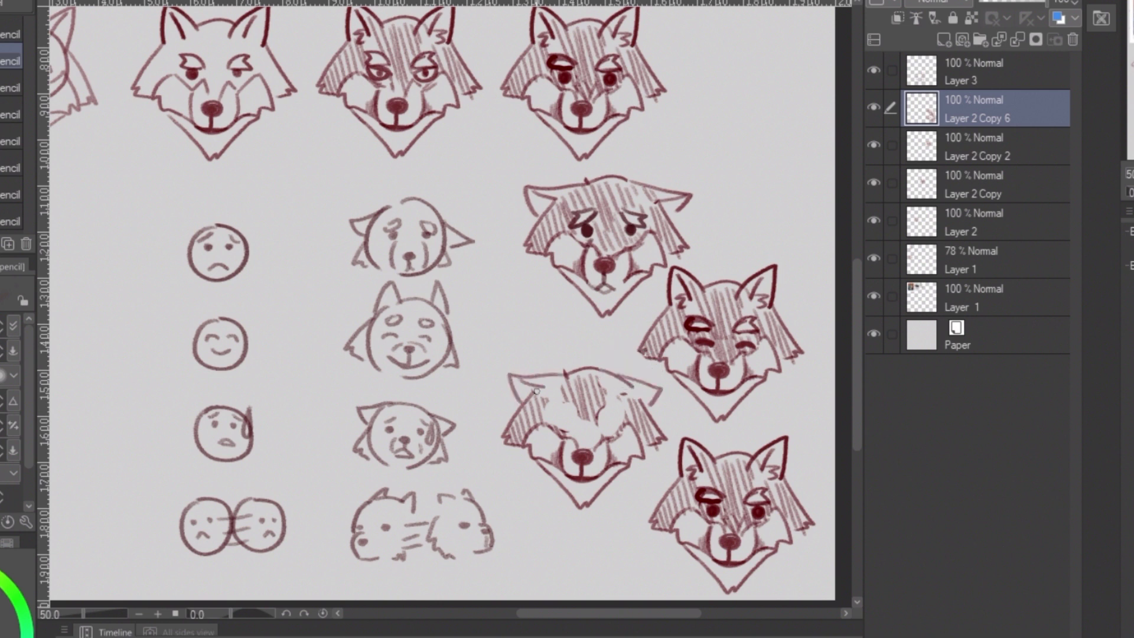
- Draw worried brows, small round eyes and a tense open mouth on the third copied head
drag(543, 413, 570, 403)
drag(603, 403, 626, 416)
mouse_move(560, 473)
mouse_down()
mouse_move(607, 473)
mouse_move(598, 474)
mouse_up()
drag(572, 475, 599, 476)
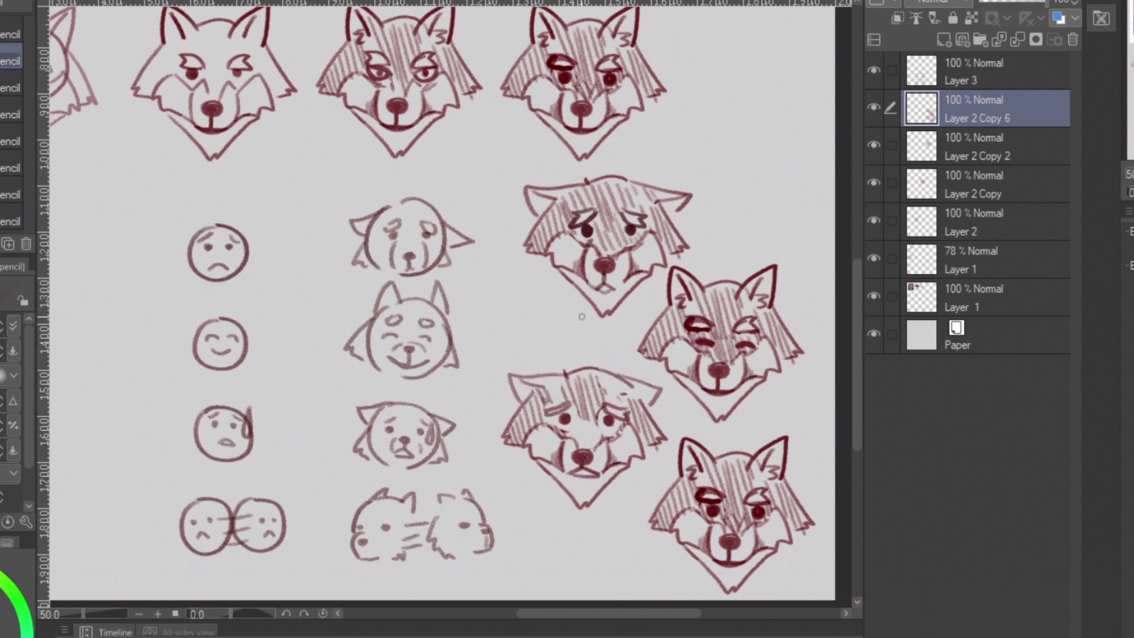
- Hatch the forehead and eye areas of the third copied head and add a large sweat drop at its temple
drag(572, 423, 579, 444)
drag(580, 414, 589, 446)
drag(589, 416, 602, 435)
drag(604, 376, 612, 408)
drag(550, 420, 570, 430)
drag(626, 380, 636, 438)
drag(636, 393, 638, 396)
drag(555, 421, 588, 439)
- Erase and redraw the ears, eyes, muzzle and shading of the fourth copied head so it looks turned aside
mouse_move(688, 451)
mouse_down()
mouse_move(722, 473)
mouse_move(724, 493)
mouse_move(699, 502)
mouse_up()
drag(736, 499, 739, 504)
mouse_move(697, 516)
mouse_down()
mouse_move(701, 550)
mouse_move(715, 531)
mouse_up()
drag(709, 536, 717, 551)
mouse_move(740, 522)
mouse_down()
mouse_move(735, 548)
mouse_move(745, 521)
mouse_up()
mouse_move(746, 521)
mouse_down()
mouse_move(781, 513)
mouse_move(786, 544)
mouse_up()
drag(698, 470, 717, 516)
drag(737, 472, 771, 514)
mouse_move(688, 473)
mouse_down()
mouse_move(720, 440)
mouse_move(682, 424)
mouse_up()
- Lasso the fourth copied head and transform it to fit the No row
key(m)
click(11, 92)
mouse_move(632, 526)
mouse_down()
mouse_move(693, 590)
mouse_move(635, 532)
mouse_up()
key(ctrl+t)
drag(836, 427, 794, 463)
key(Return)
- Paste a duplicate of the turned head, mirror it horizontally and offset it to the right, overlapping the original
key(ctrl+c)
key(ctrl+v)
key(ctrl+t)
drag(727, 537, 783, 537)
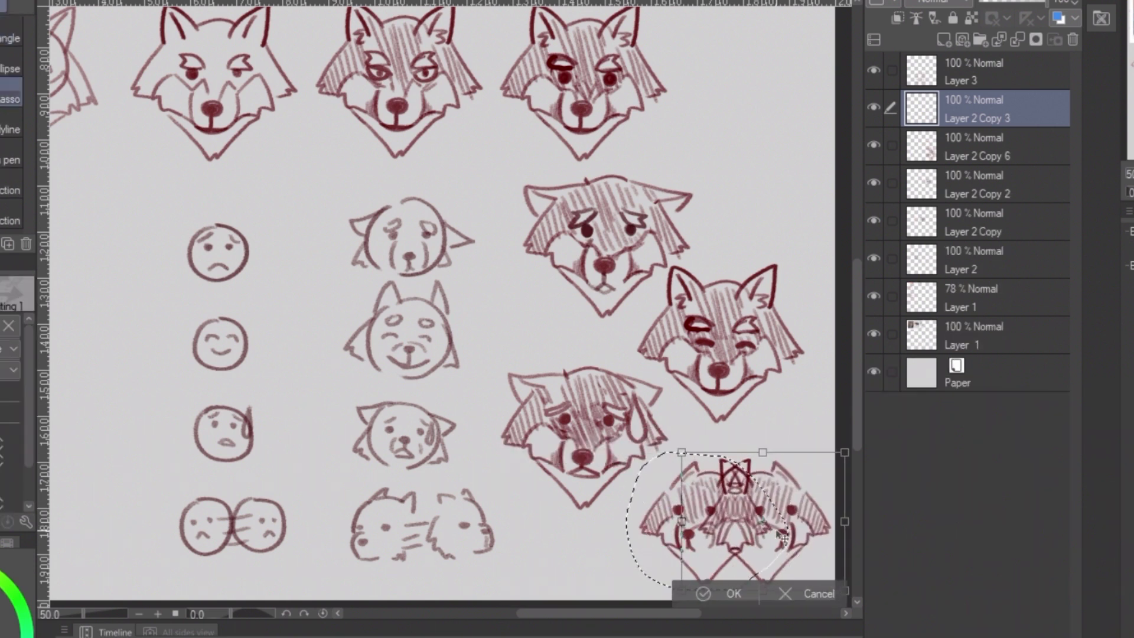
key(Return)
click(986, 141)
key(p)
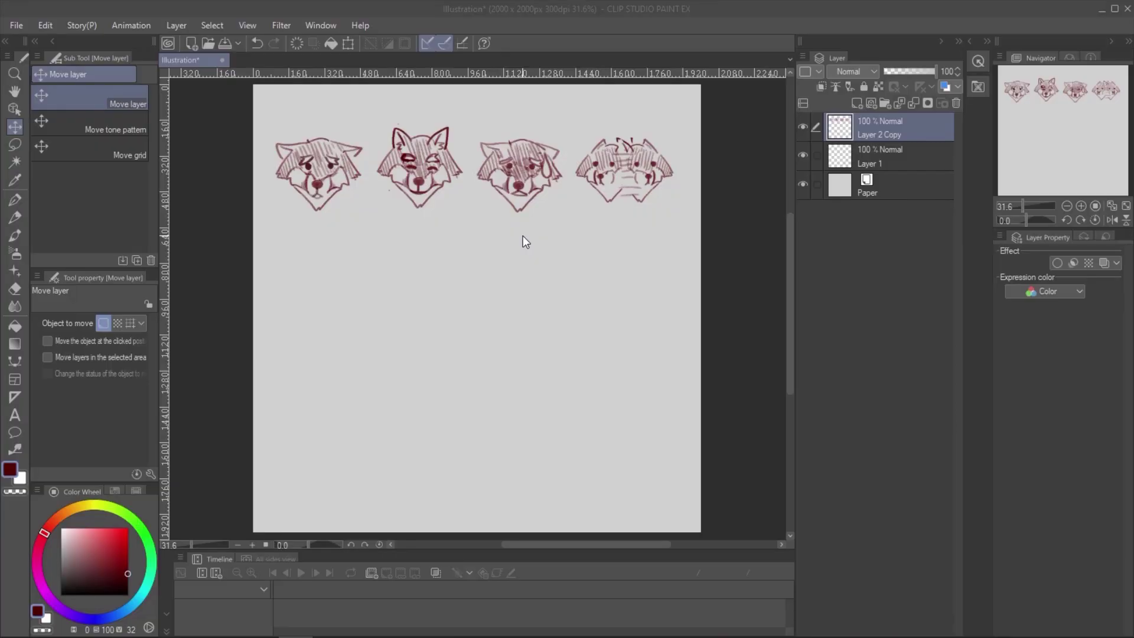
- Circle the ear, eye and muzzle of the sad wolf head in red with the G-pen
key(p)
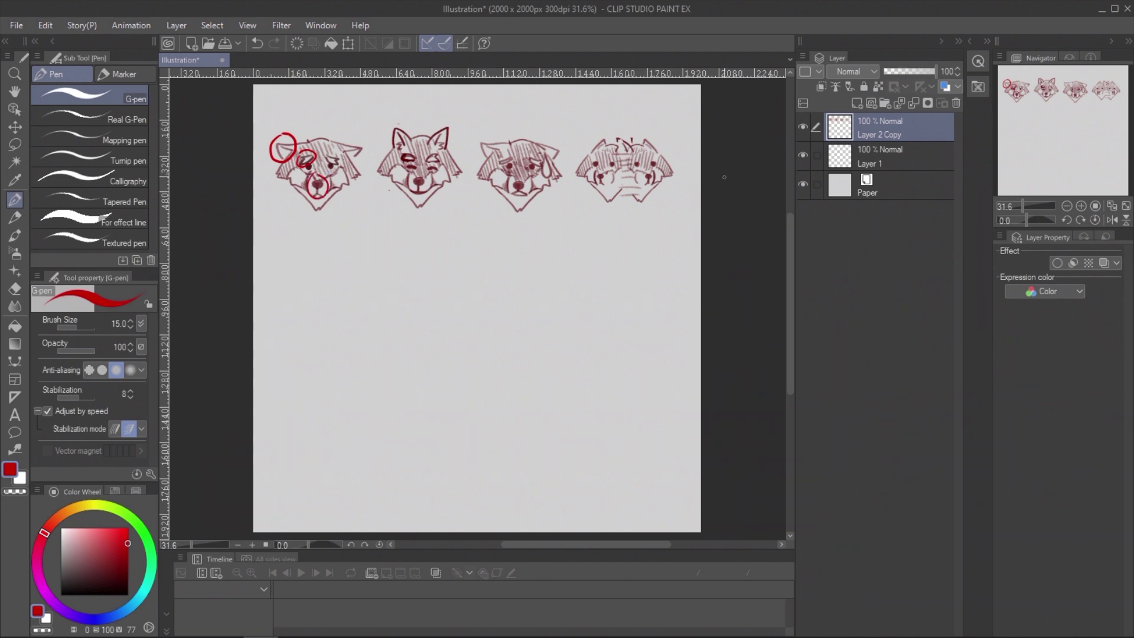
- Lasso the happy wolf head and duplicate it onto its own layer
click(15, 145)
mouse_move(426, 107)
mouse_down()
mouse_move(393, 212)
mouse_move(384, 119)
mouse_up()
key(ctrl+c)
key(ctrl+v)
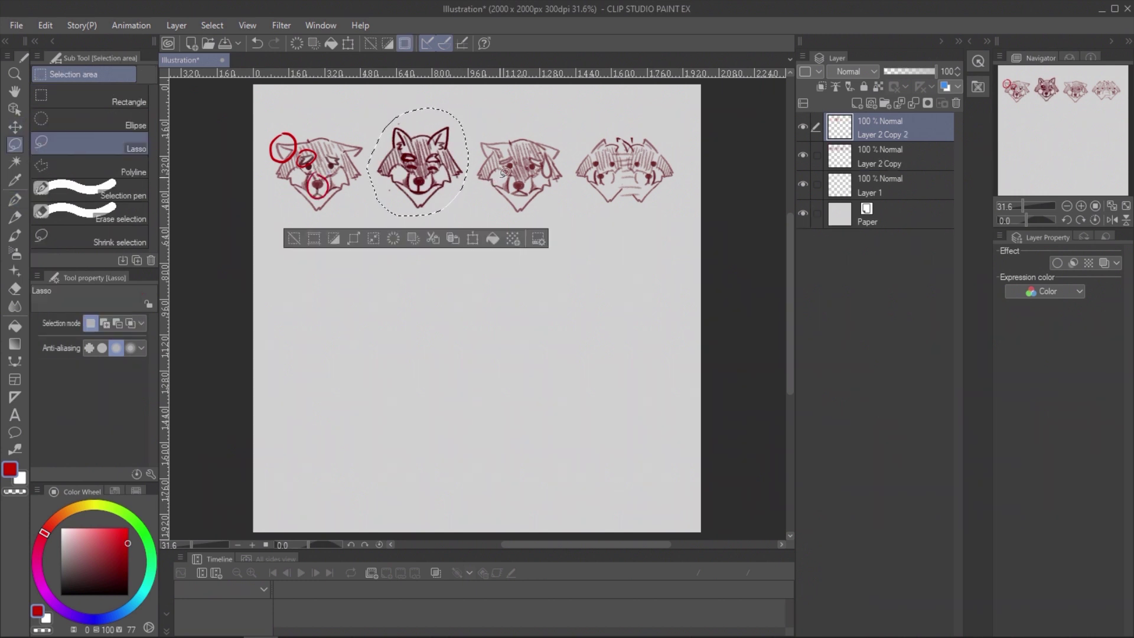
- Move the duplicated happy wolf head into the empty area below the row and enlarge it to 338%
key(k)
key(ctrl+d)
drag(489, 172, 535, 383)
key(ctrl+t)
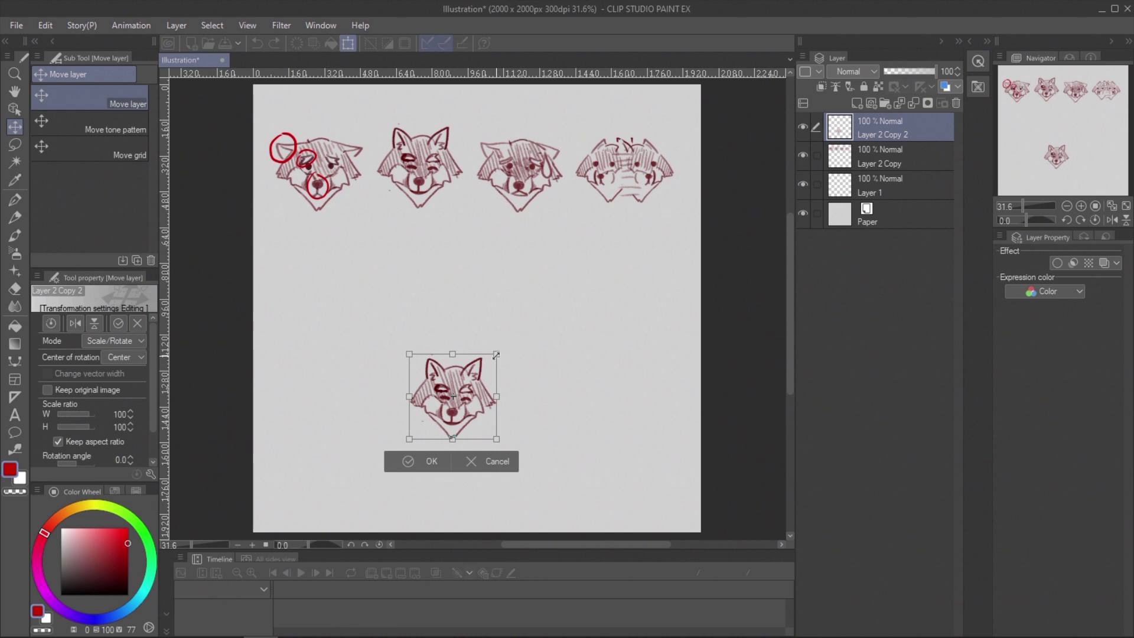
drag(514, 345, 682, 179)
drag(603, 254, 546, 304)
drag(628, 222, 646, 204)
drag(547, 330, 534, 340)
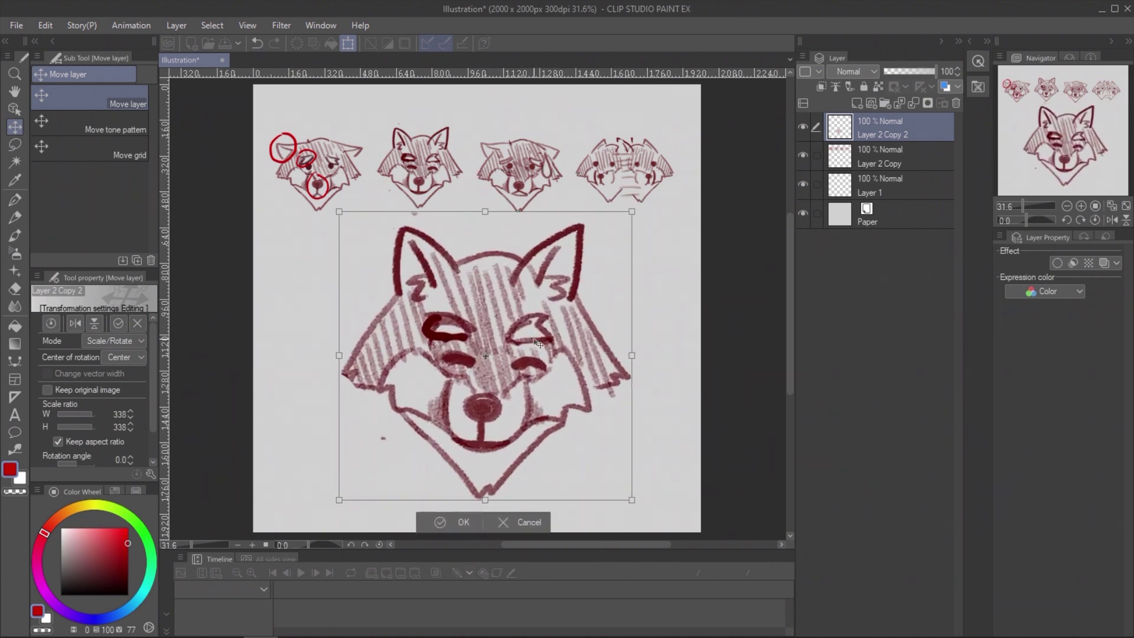
key(Return)
- Mark the enlarged head's vertical centre with short G-pen ticks and tint the sketch layer blue
click(15, 200)
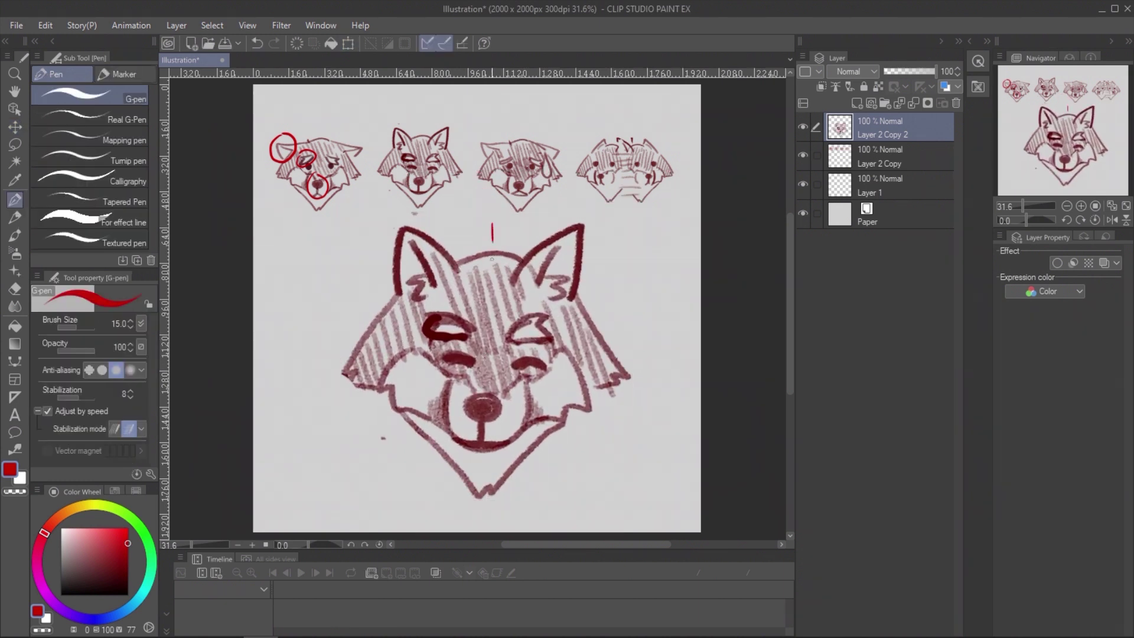
click(945, 87)
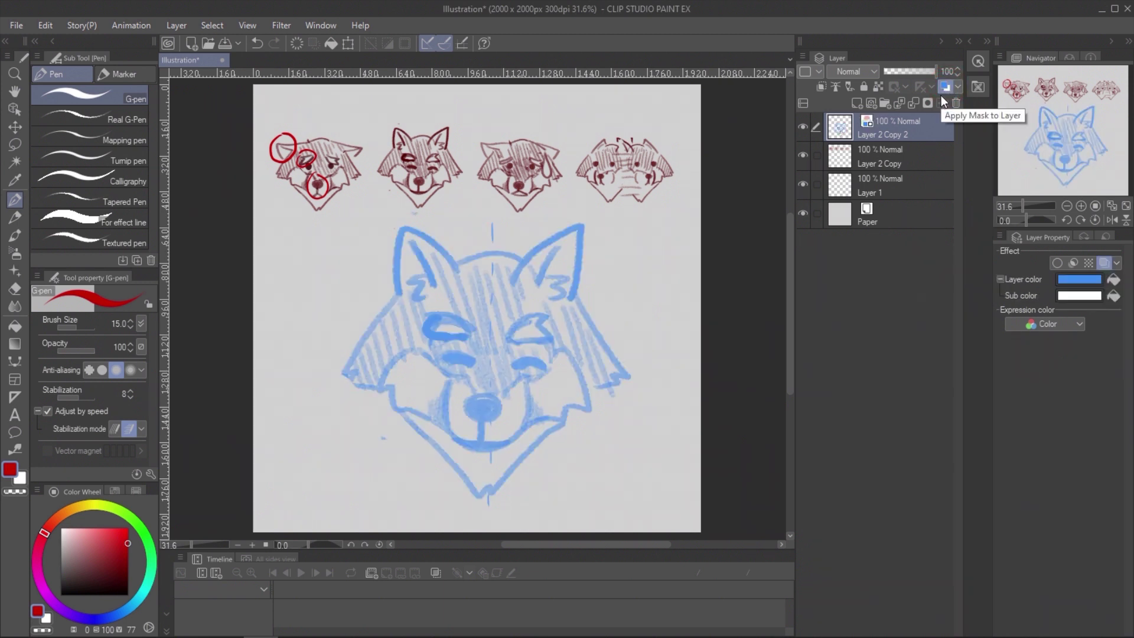
- Place a vertical symmetrical ruler with 2 lines through the head's centre and move it onto a new vector layer
click(15, 396)
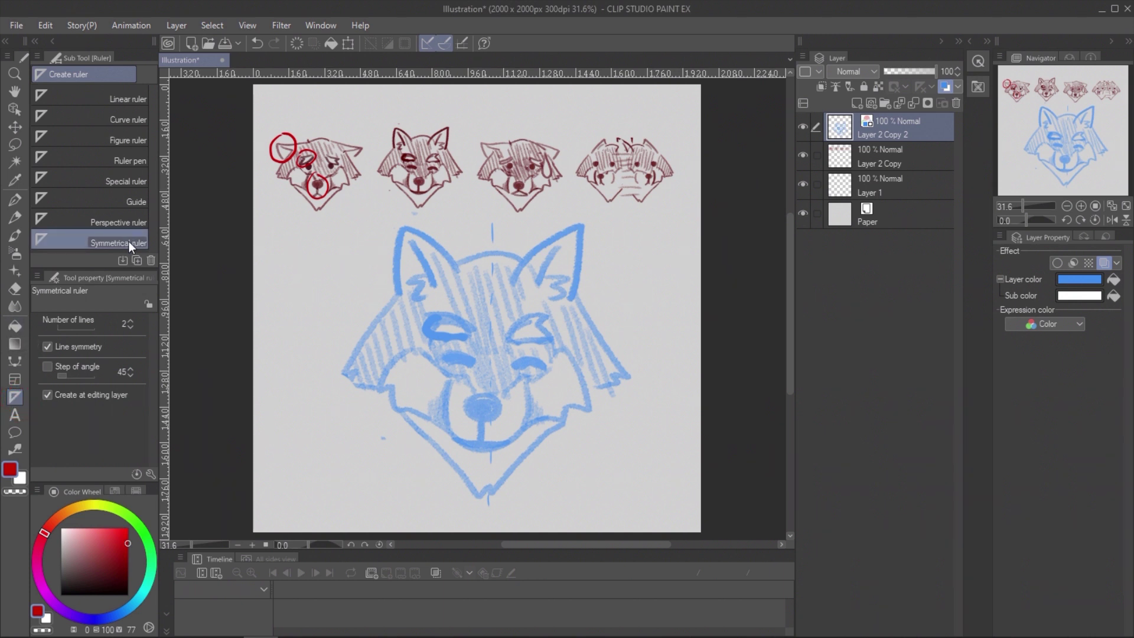
drag(491, 300, 492, 483)
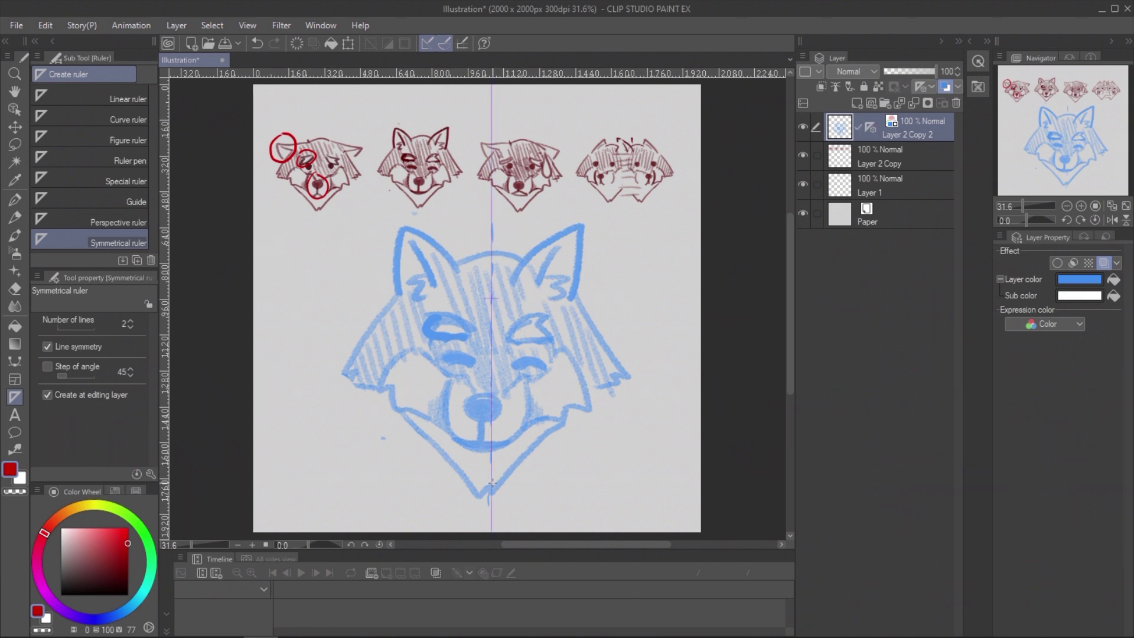
click(871, 102)
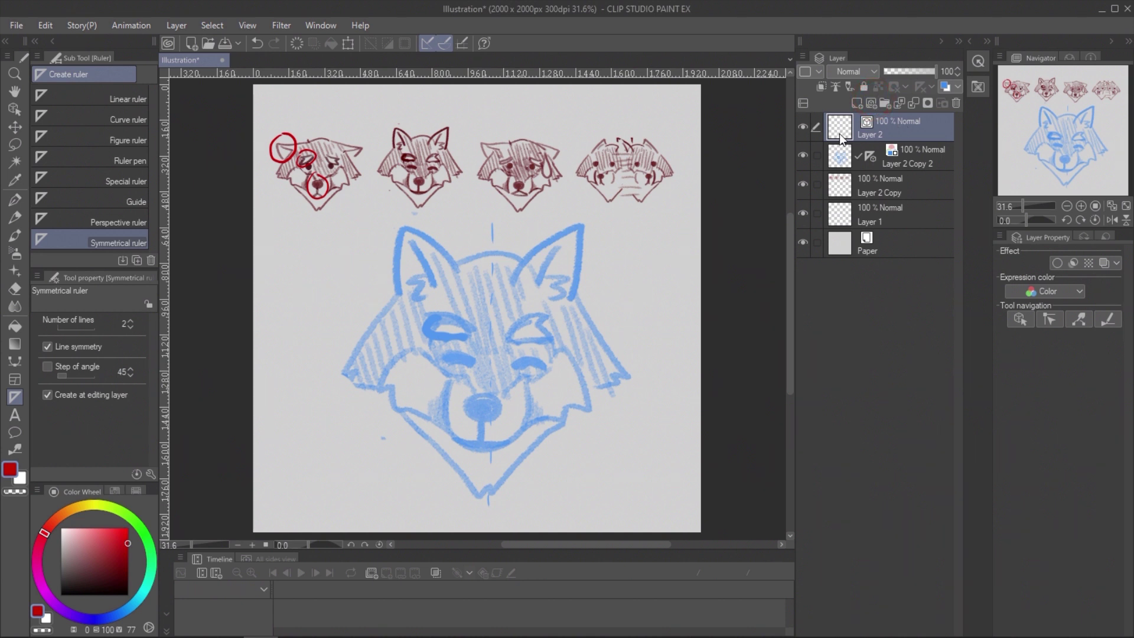
drag(870, 157, 879, 119)
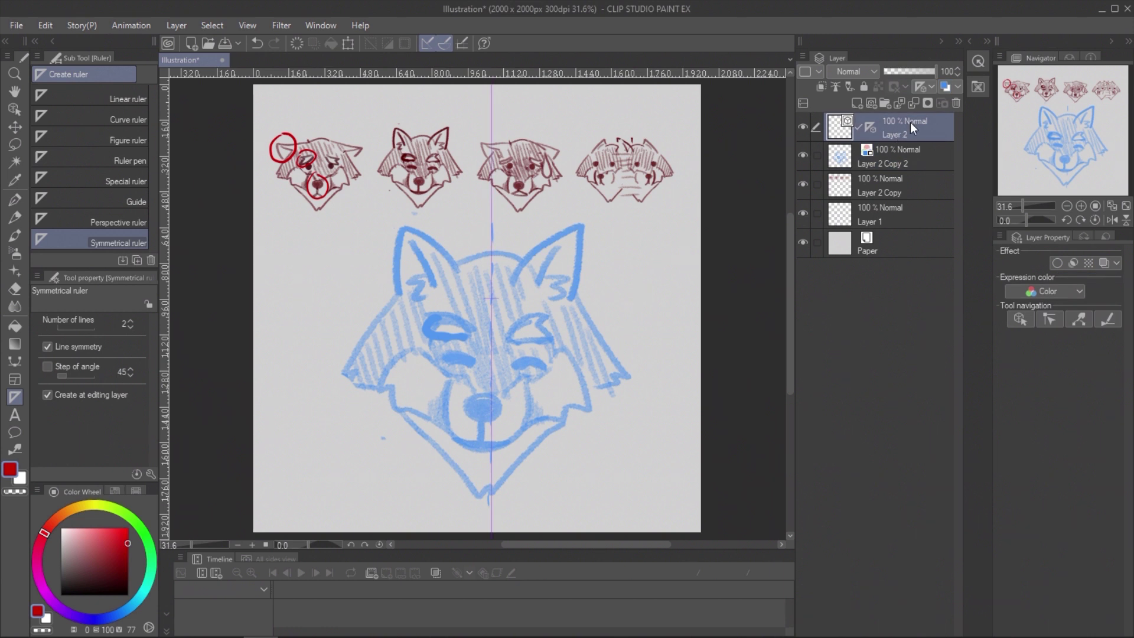
click(14, 362)
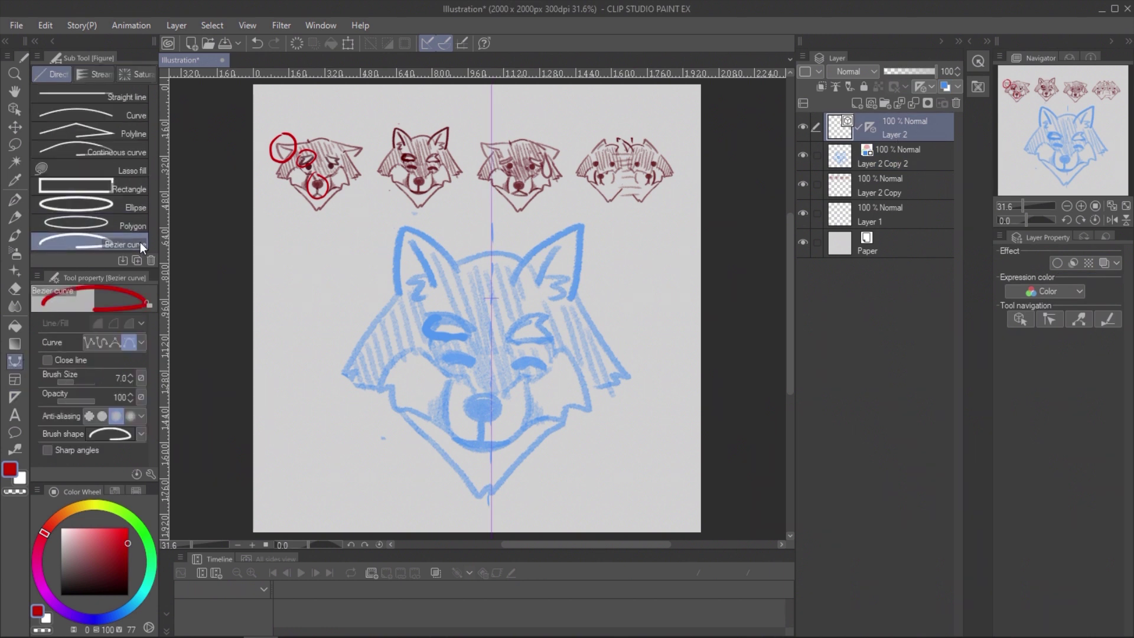
click(121, 111)
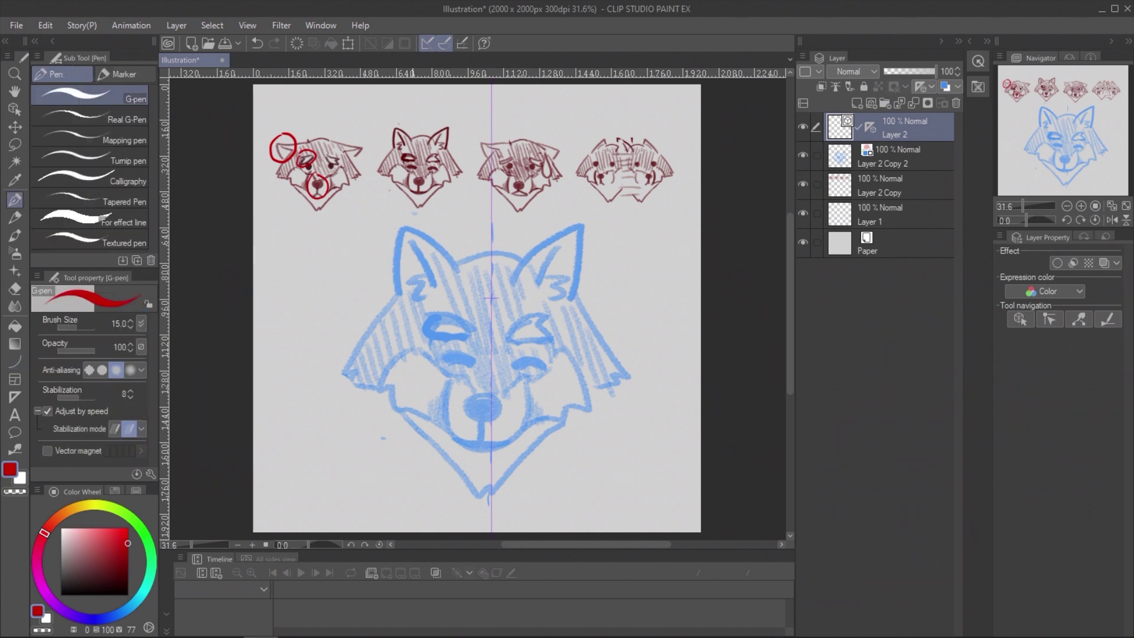
drag(492, 252, 454, 267)
drag(458, 270, 397, 229)
mouse_move(397, 229)
mouse_down()
mouse_move(399, 299)
mouse_move(339, 378)
mouse_up()
drag(340, 378, 390, 392)
drag(420, 349, 377, 390)
mouse_move(388, 391)
mouse_down()
mouse_move(403, 422)
mouse_move(442, 418)
mouse_up()
drag(424, 353, 456, 377)
drag(460, 379, 487, 447)
drag(413, 422, 482, 495)
drag(482, 495, 491, 498)
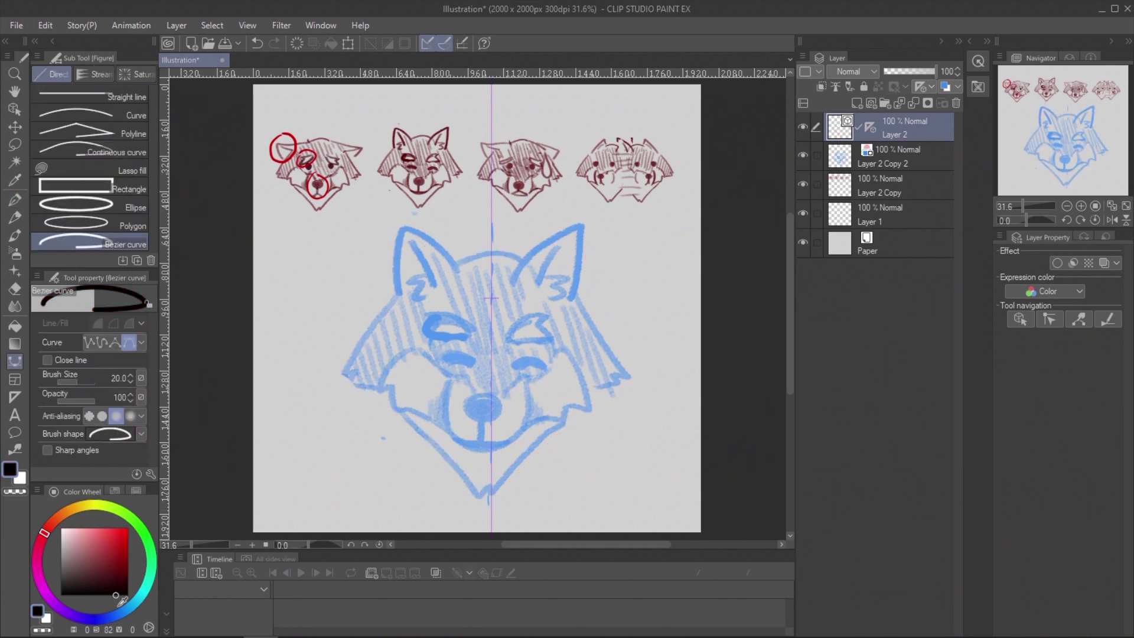
- Trace the head outline from the crown to the side tufts and cheek notch with a black Bezier curve, brush size 20
click(491, 252)
drag(416, 279, 387, 301)
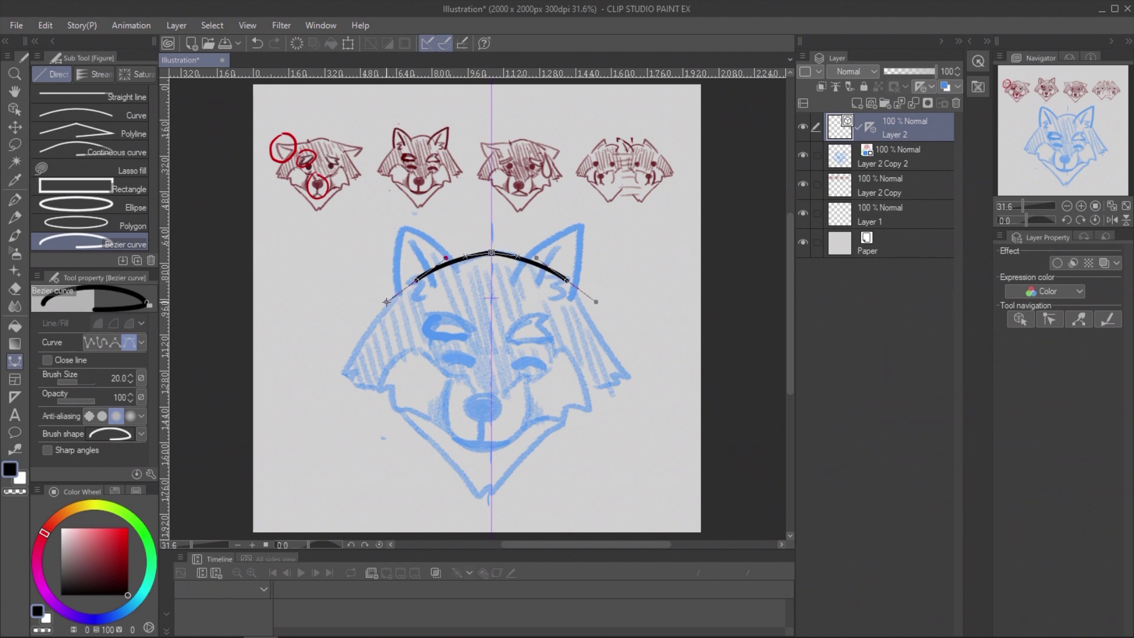
drag(369, 332, 365, 339)
click(345, 374)
click(359, 374)
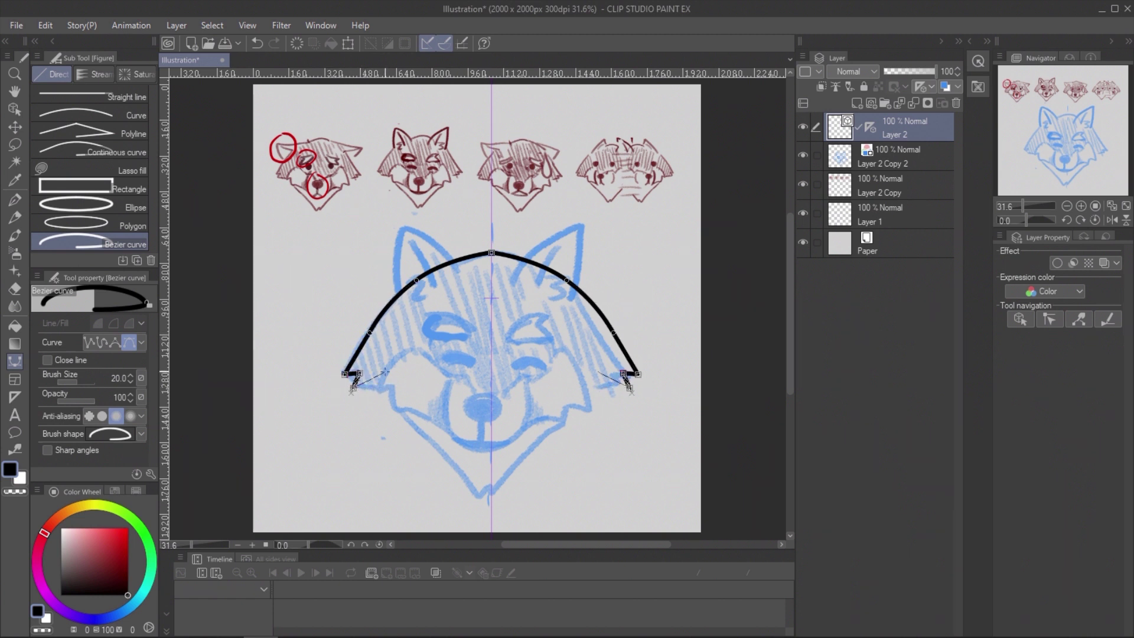
drag(376, 384, 400, 407)
click(401, 405)
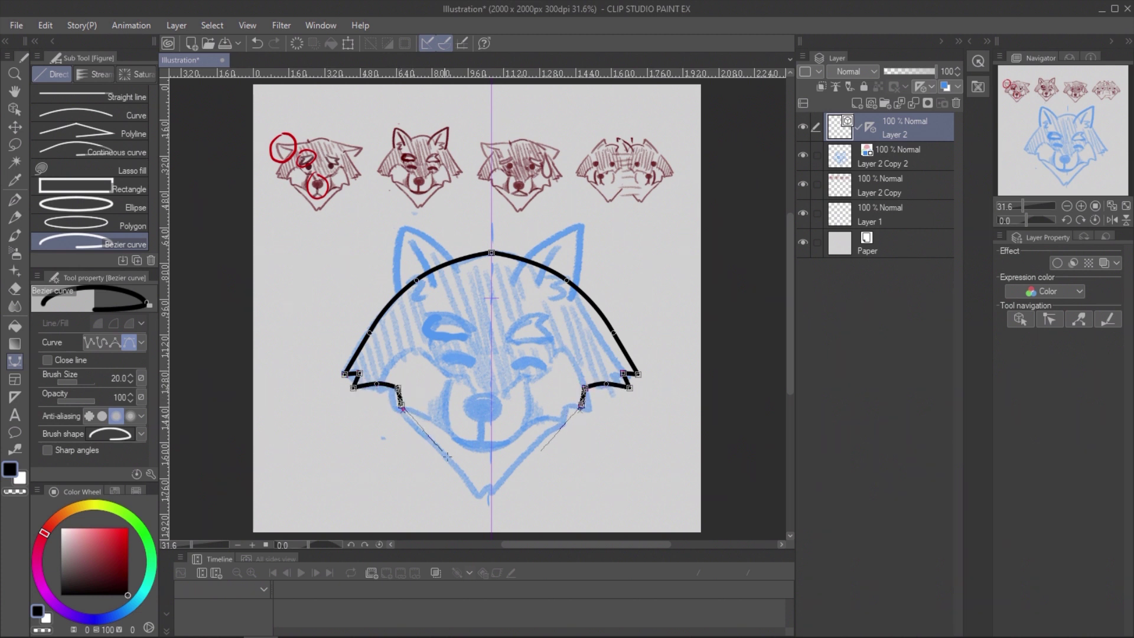
- Continue the Bezier outline along the lower cheeks to the pointed chin tuft and finish the curve
drag(438, 446, 447, 453)
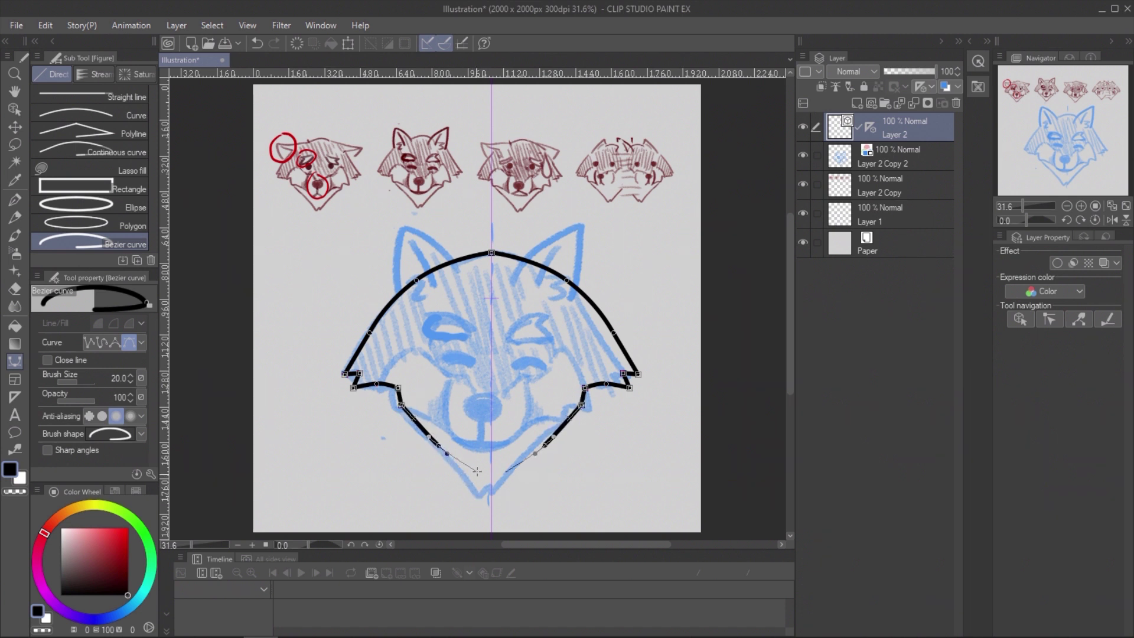
key(BackSpace)
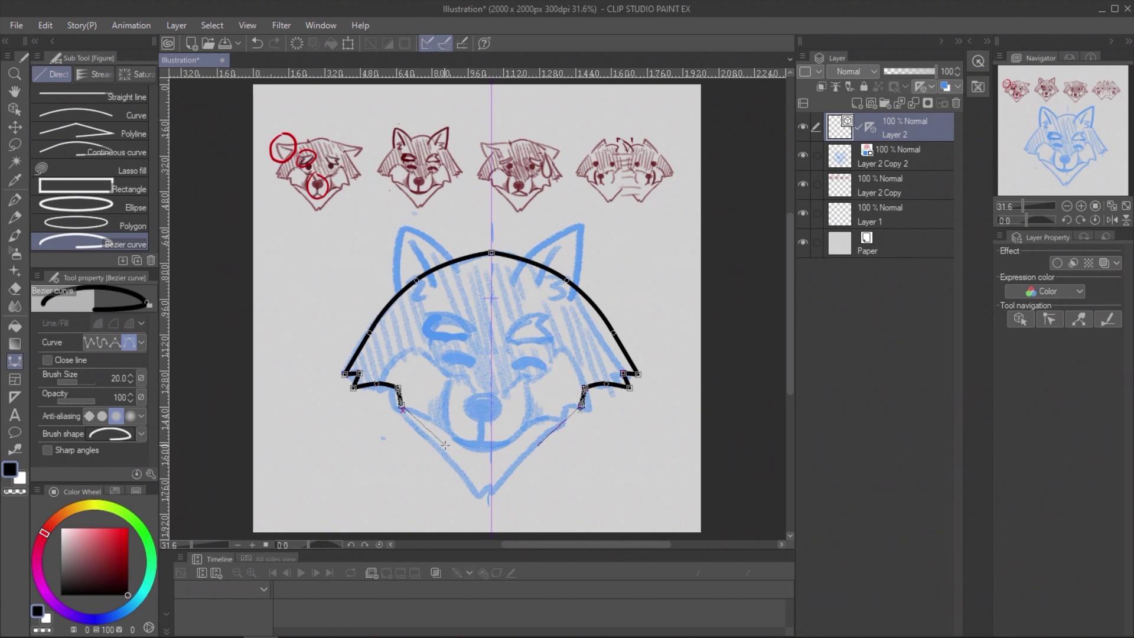
click(479, 495)
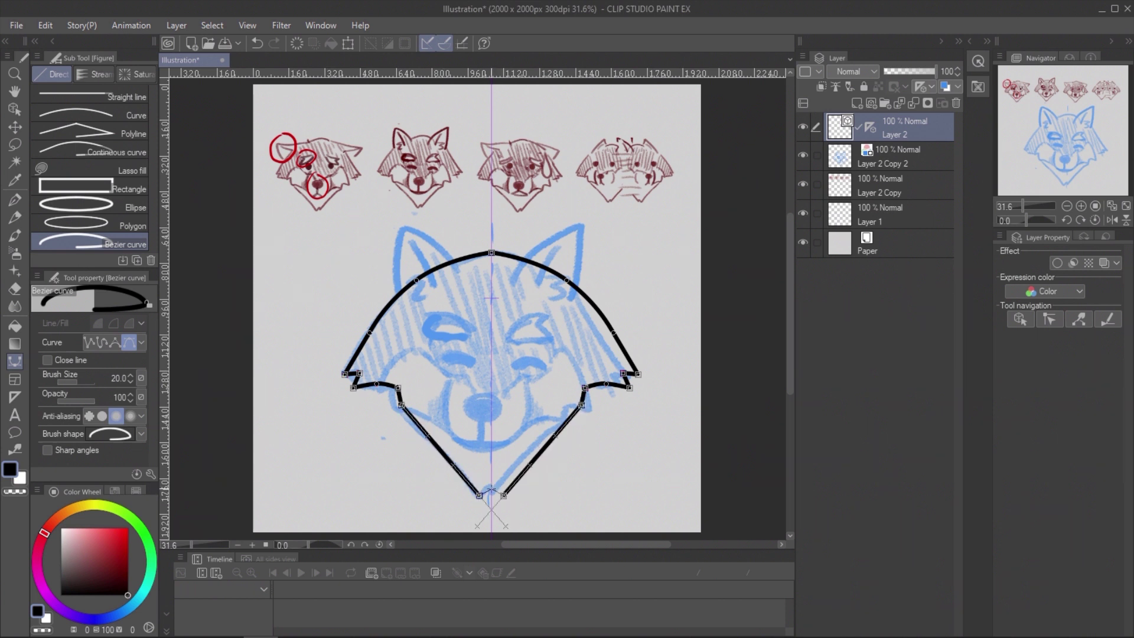
click(486, 489)
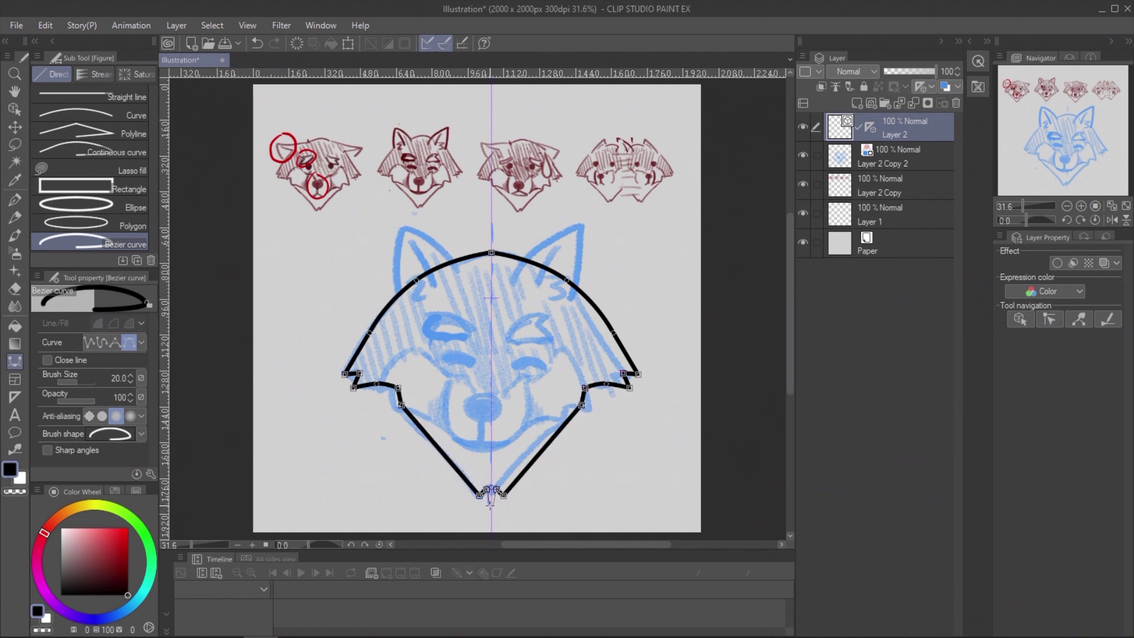
click(491, 504)
key(Return)
- Bend the lower cheek lines into curves with control points and connect the two outline halves into one vector line
click(15, 450)
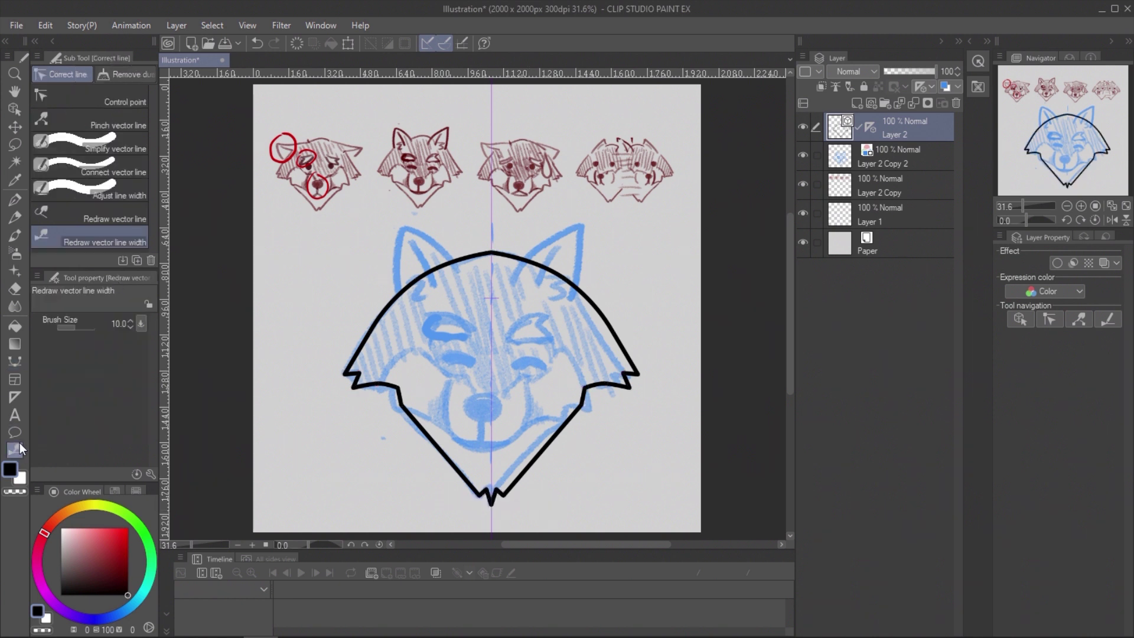
click(113, 94)
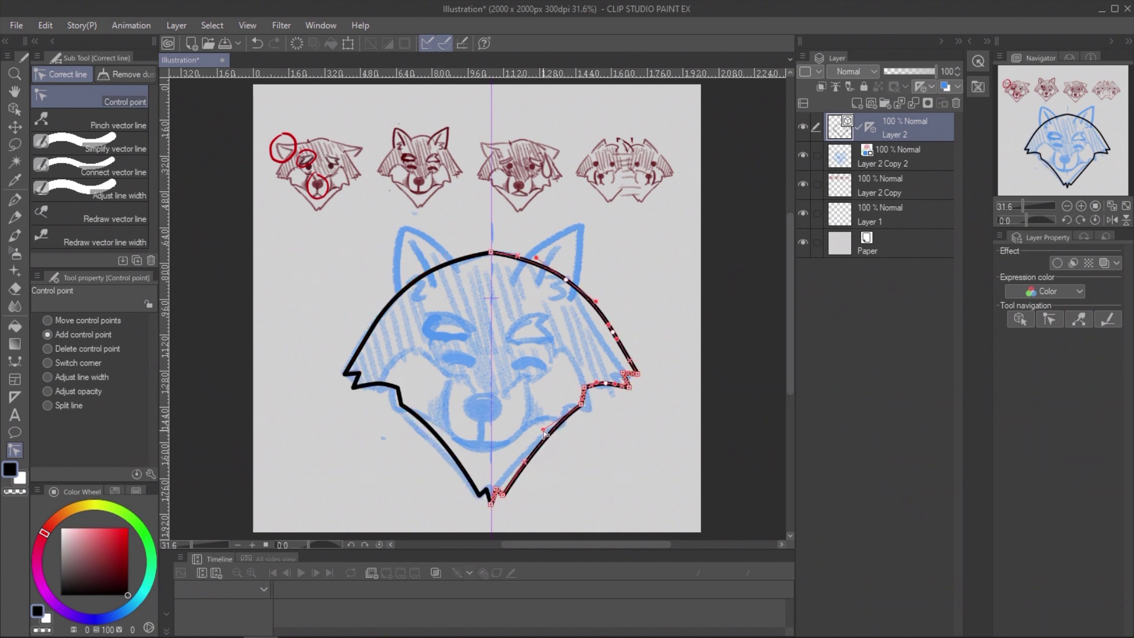
click(127, 174)
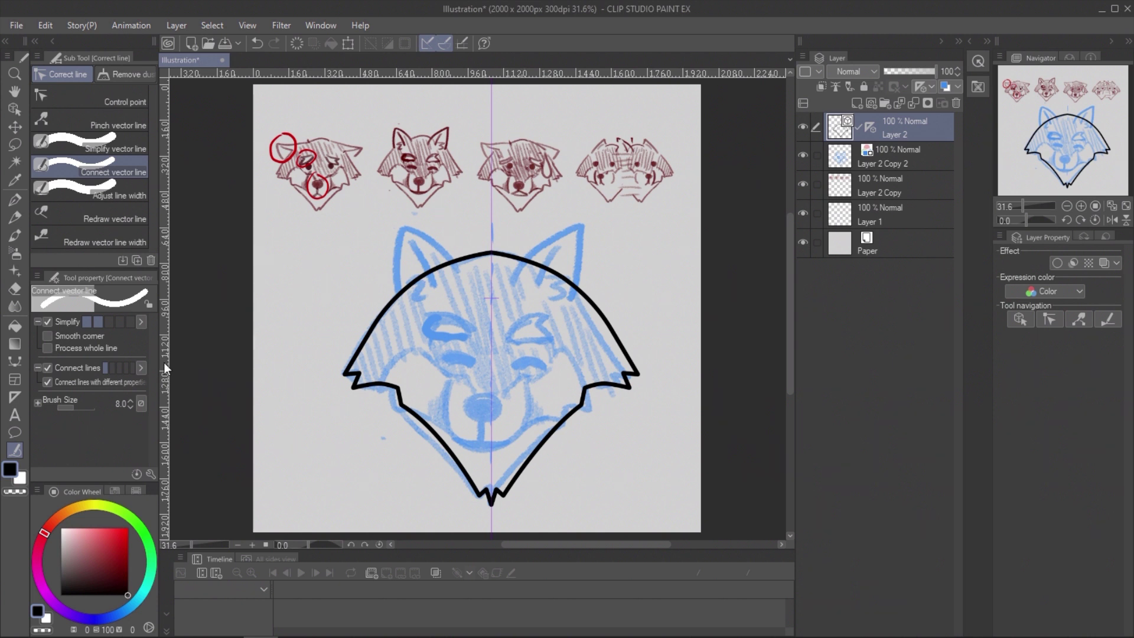
click(118, 99)
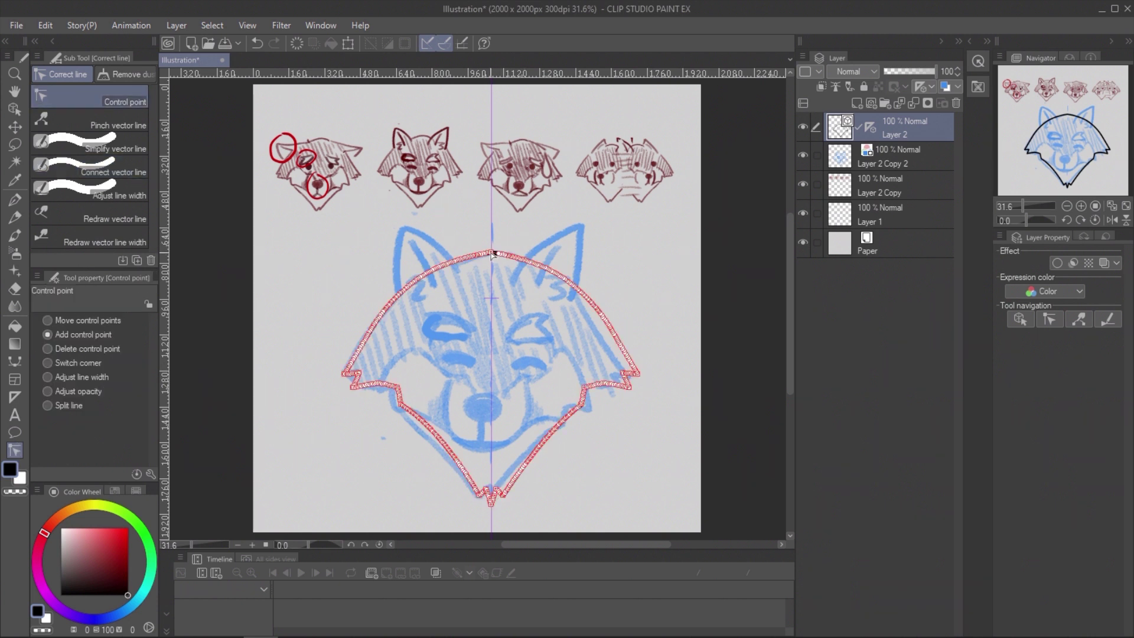
- Simplify the whole outline's vector line and turn the corner at the top of the head into a smooth curve
click(125, 145)
mouse_move(456, 265)
mouse_down()
mouse_move(349, 365)
mouse_move(403, 390)
mouse_move(453, 463)
mouse_move(512, 477)
mouse_move(603, 386)
mouse_move(602, 317)
mouse_move(481, 253)
mouse_up()
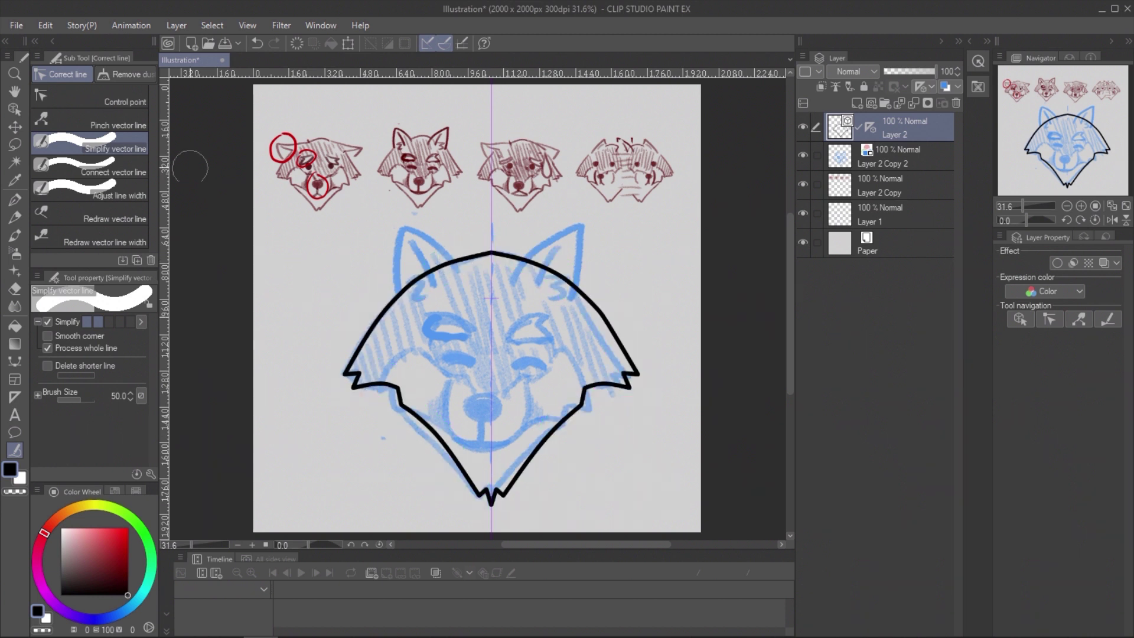
click(61, 88)
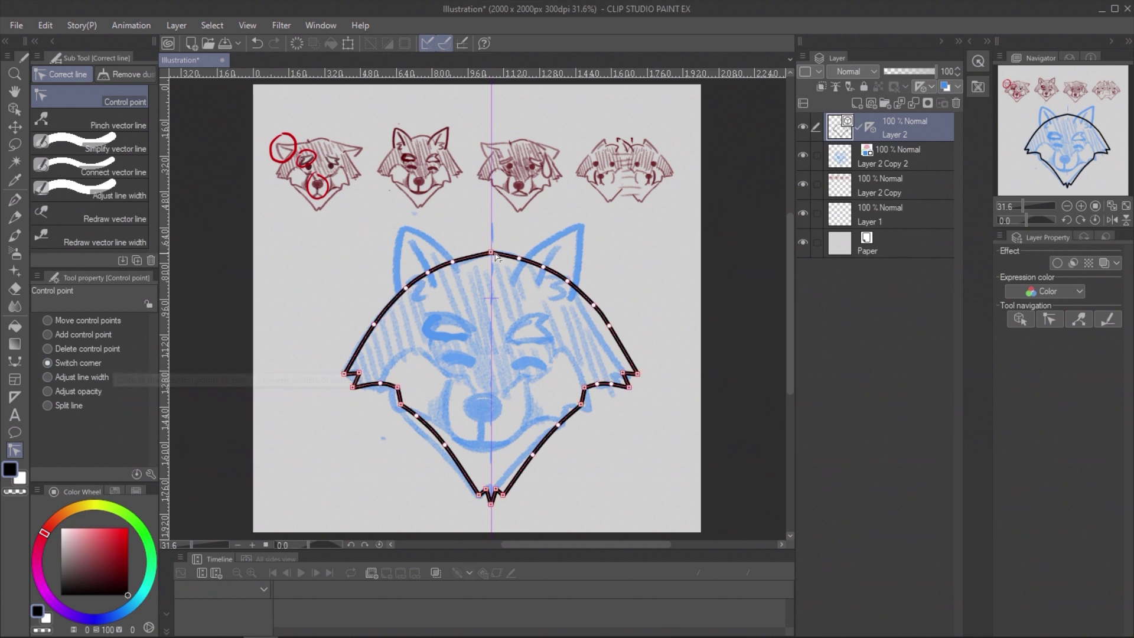
click(57, 321)
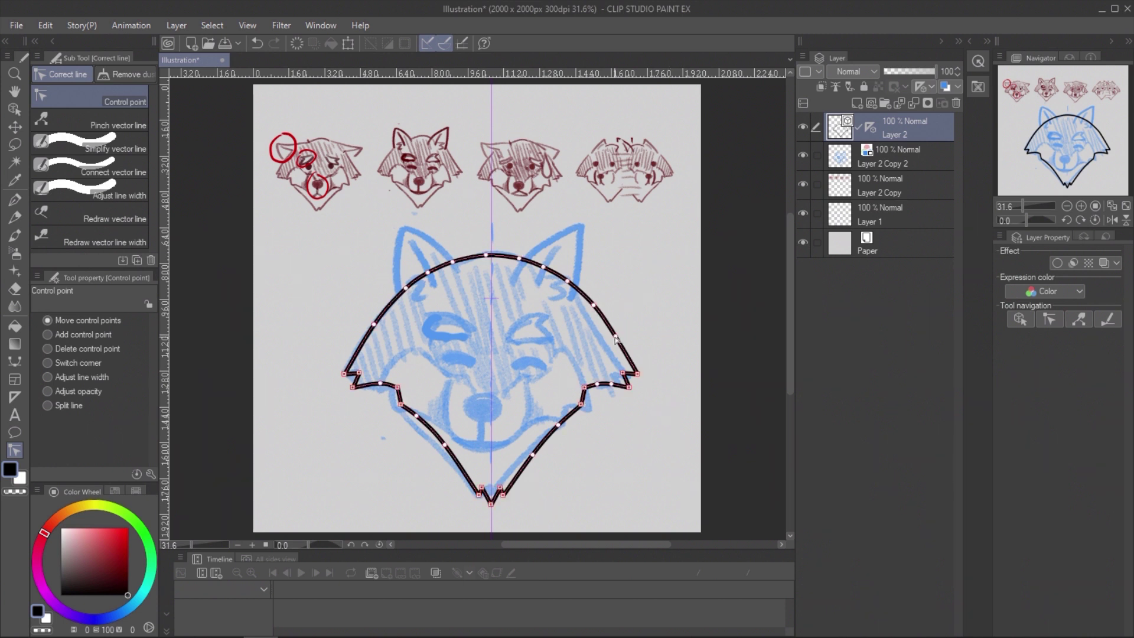
- Add a vector layer above the outline and set the outline layer's symmetrical ruler to Show in All Layers
click(872, 103)
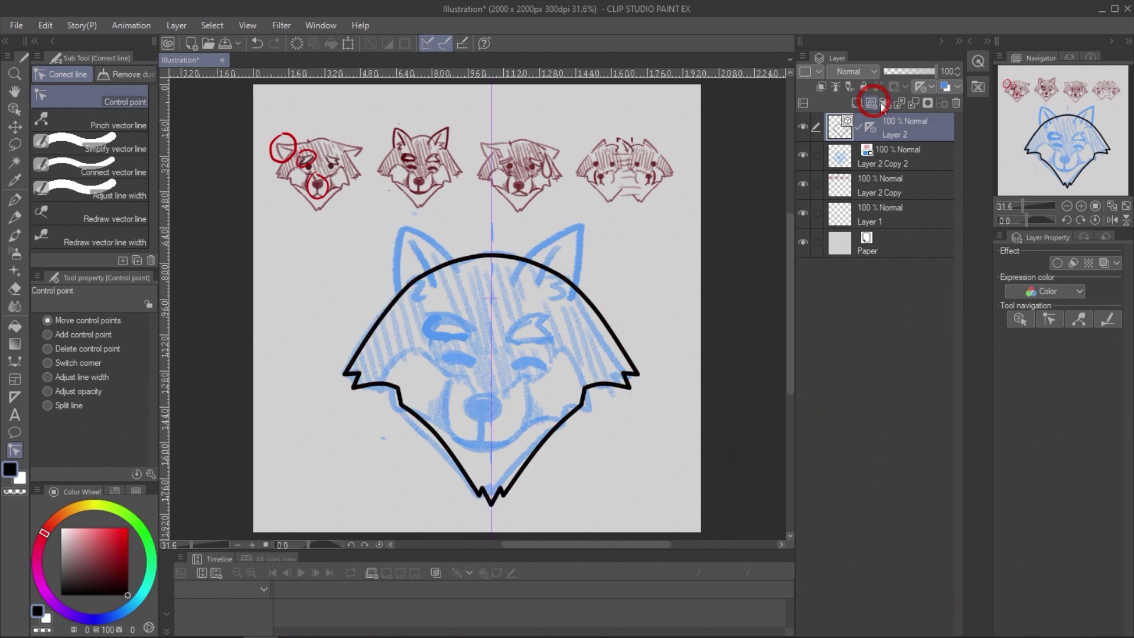
click(872, 103)
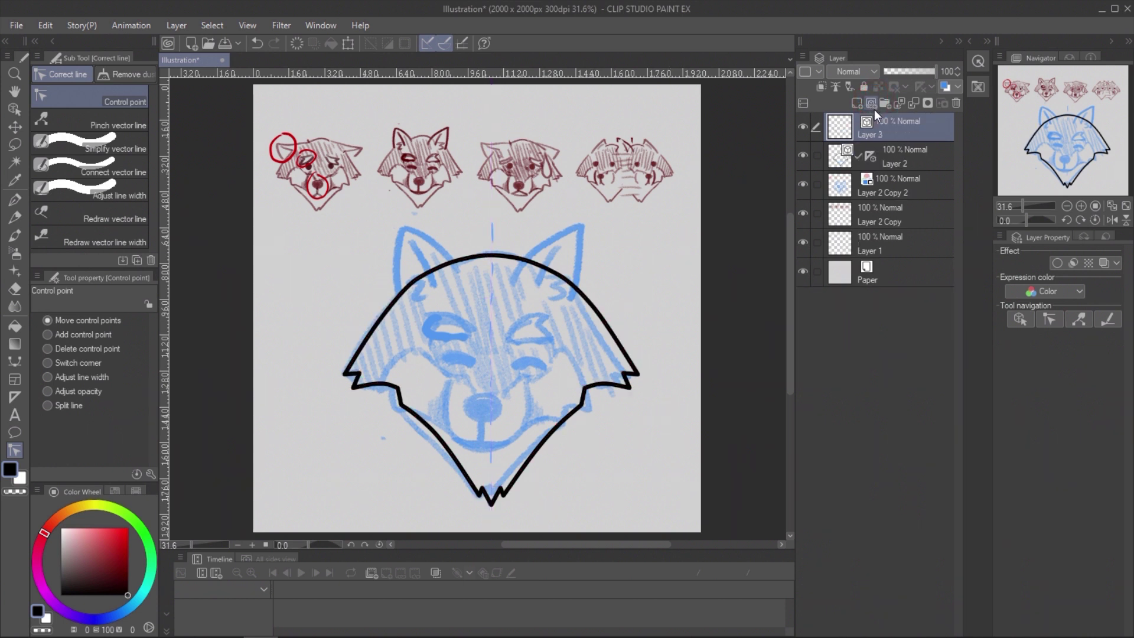
click(870, 156)
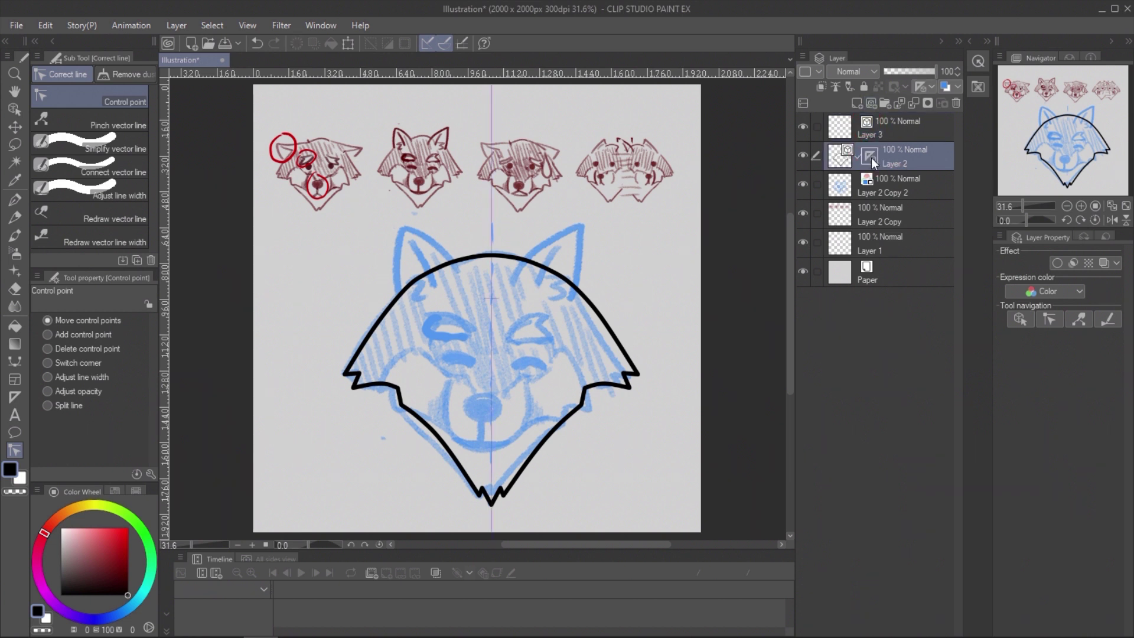
click(930, 88)
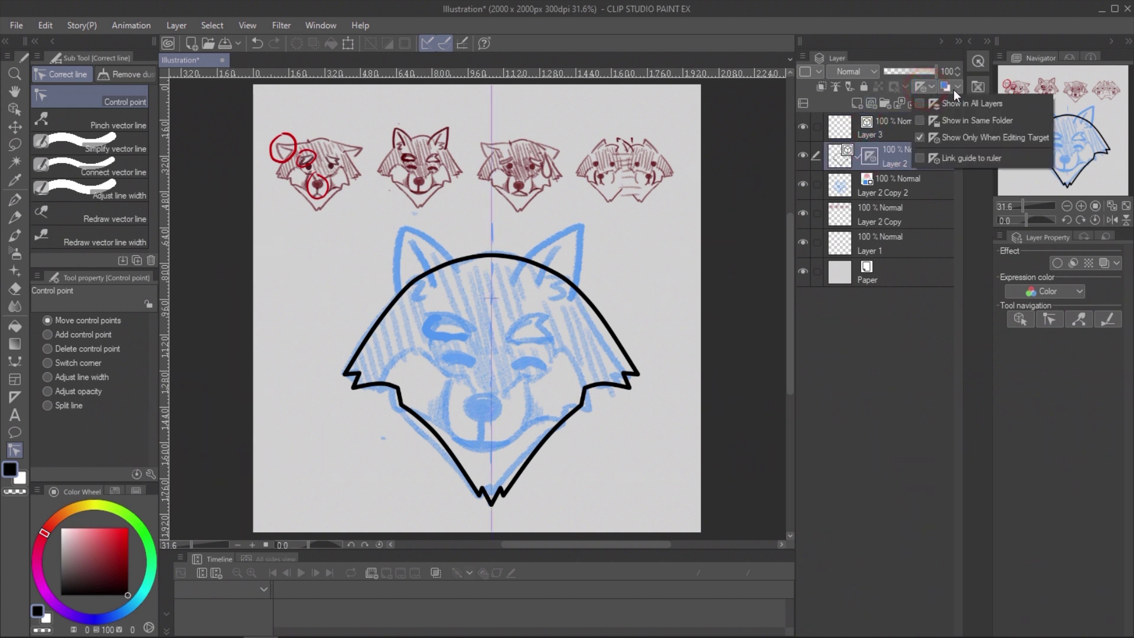
click(1003, 103)
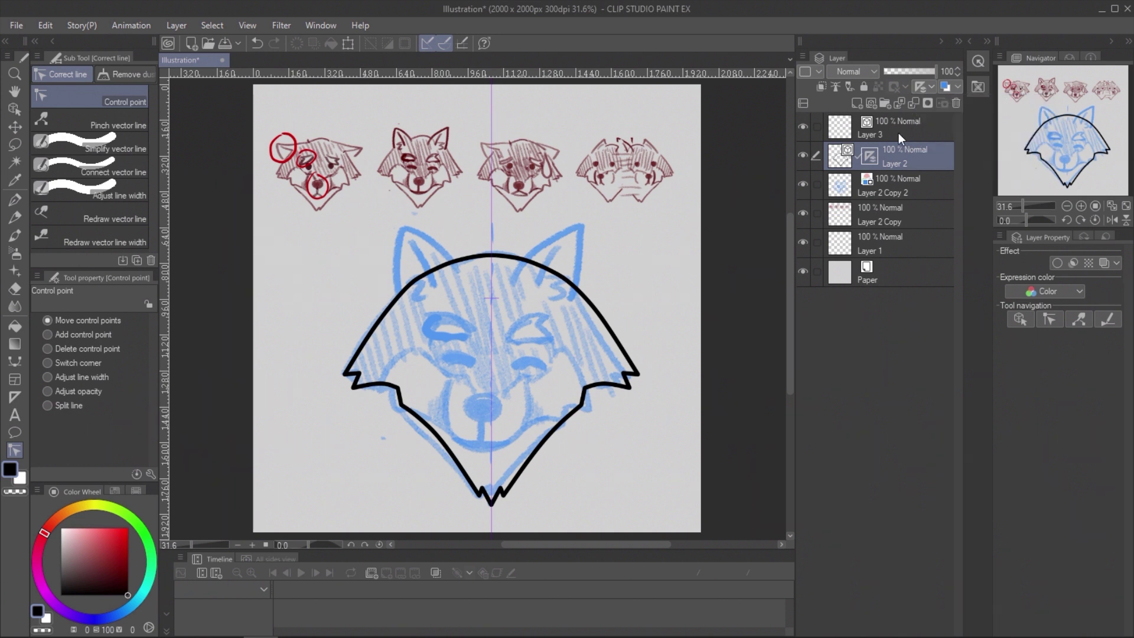
- Trace the jagged cheek fur on Layer 3 with a mirrored Bezier curve
click(916, 128)
key(u)
click(417, 352)
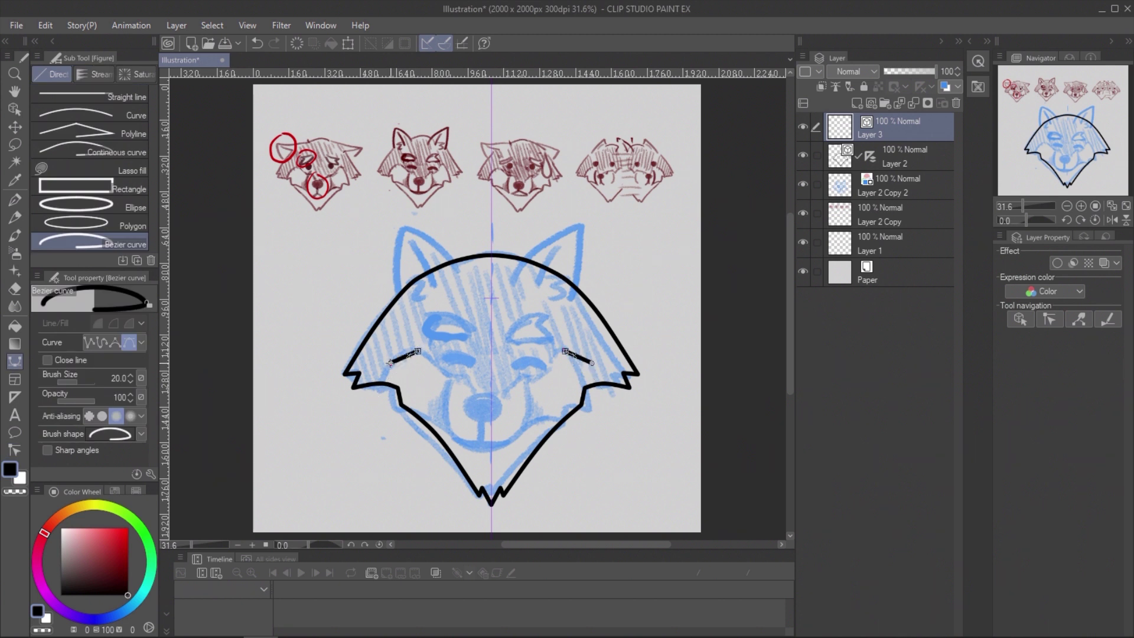
click(380, 392)
click(391, 414)
click(419, 427)
click(462, 432)
double_click(458, 390)
- Draw the rounded muzzle line symmetrically with a Bezier curve on another new vector layer
click(871, 104)
click(453, 379)
double_click(492, 449)
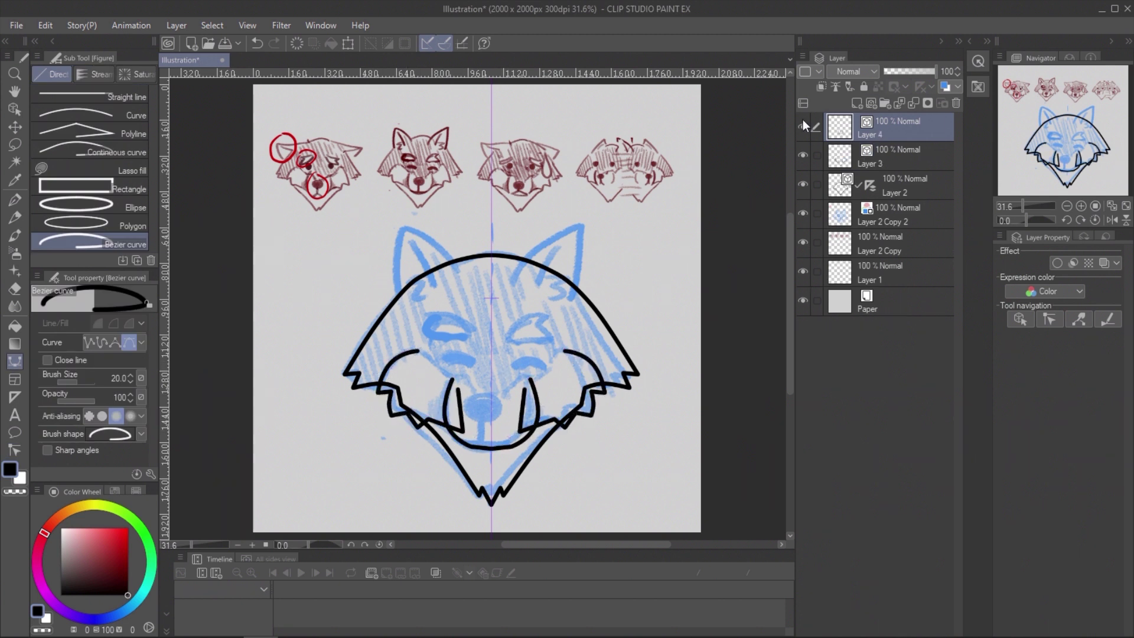
- Turn off the symmetrical ruler and draw the left ear's inner and outer lines on two new vector layers
shift+click(870, 186)
click(872, 104)
click(434, 291)
click(403, 226)
double_click(461, 274)
click(871, 104)
click(402, 226)
click(406, 317)
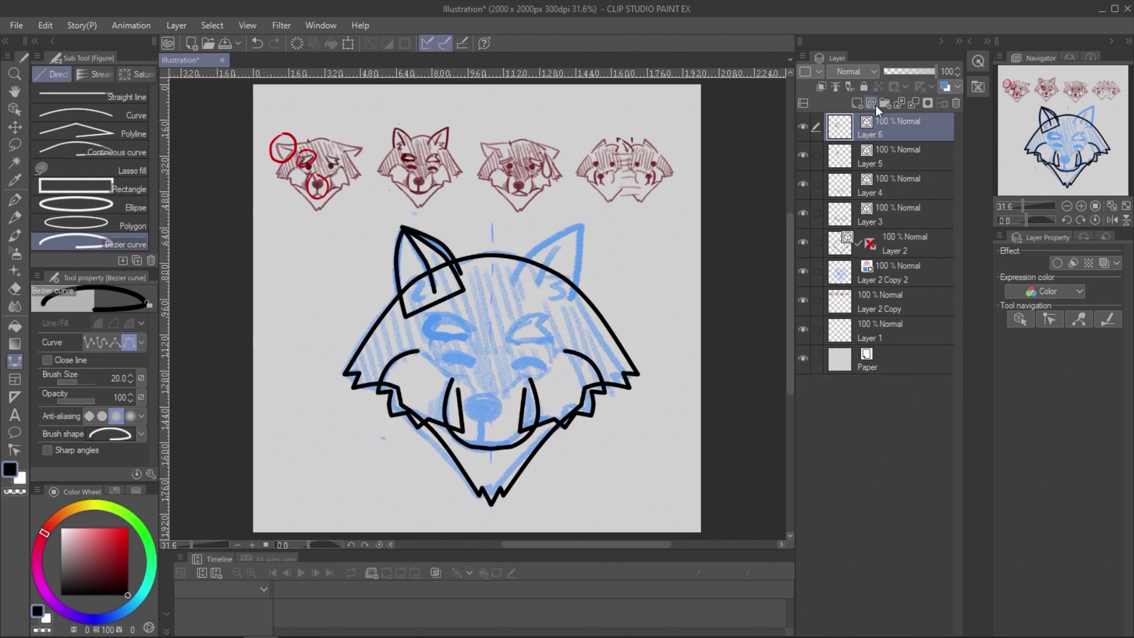
- Outline the left eye as a closed Bezier shape on a new vector layer
click(872, 103)
click(422, 324)
click(474, 334)
click(429, 340)
double_click(422, 325)
- Nudge the end of the ear curve outward and remove the mirrored cheek fur from the face's right side
key(y)
click(904, 157)
click(904, 186)
drag(461, 274, 465, 275)
click(904, 243)
key(ctrl+z)
click(904, 157)
- Draw the small fur tufts inside the left ear with a Bezier curve on a new vector layer
click(15, 362)
click(871, 103)
click(409, 285)
click(423, 284)
double_click(415, 304)
- With the symmetrical ruler turned back on, draw the nose on a new vector layer and hide the blue sketch layer
click(850, 273)
click(851, 330)
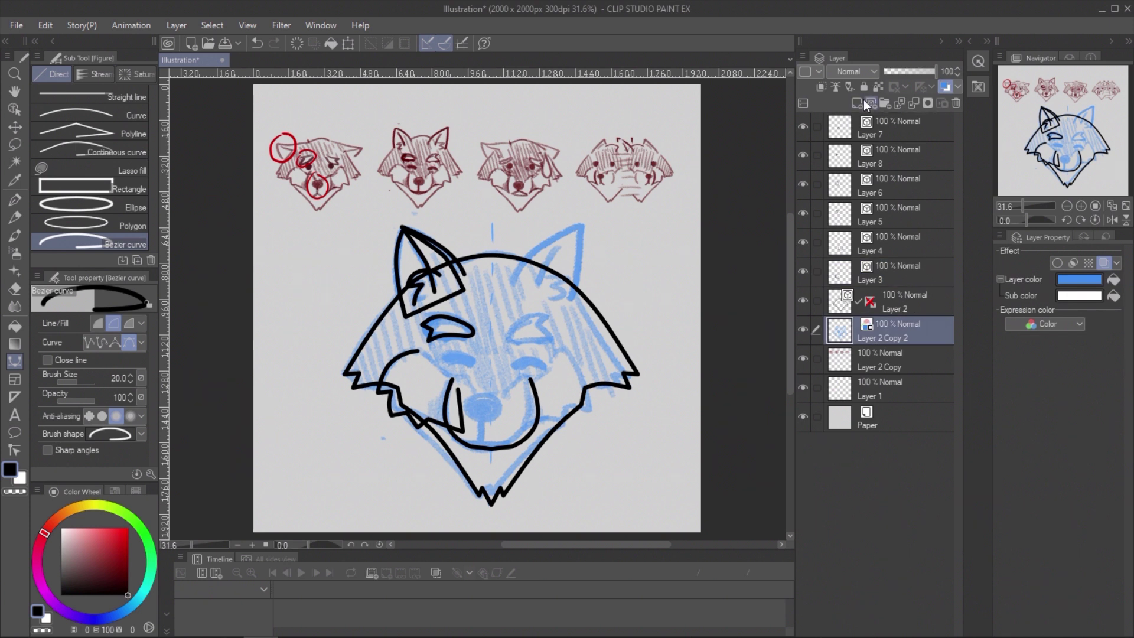
shift+click(870, 302)
click(871, 103)
click(491, 392)
click(469, 402)
double_click(490, 421)
click(851, 359)
click(802, 359)
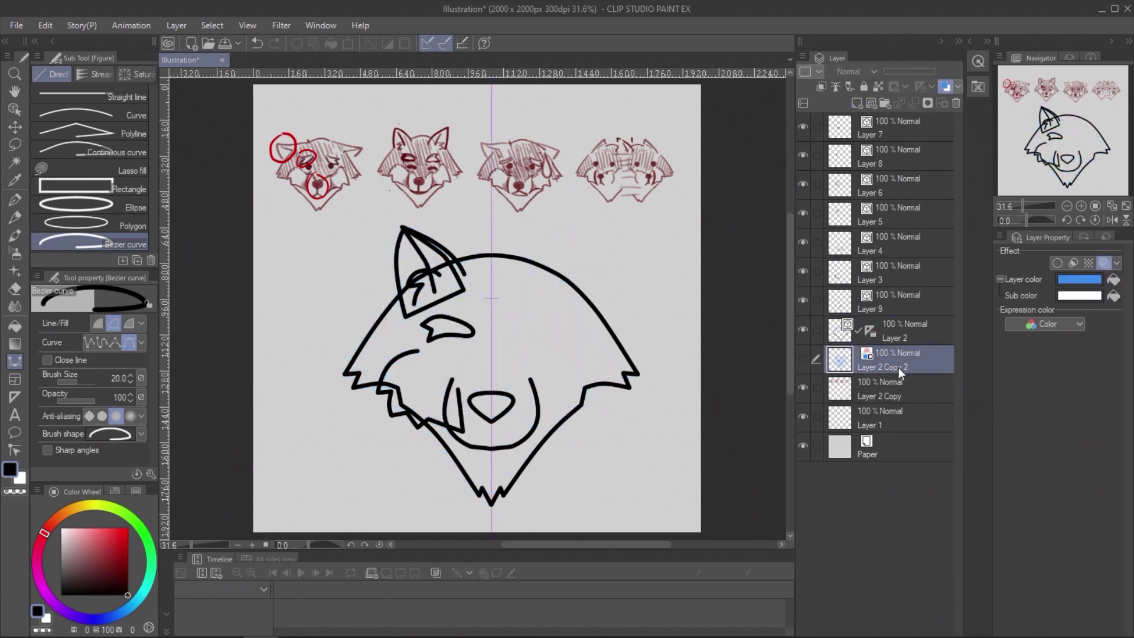
- Turn off the symmetrical ruler, add a raster layer beneath the face outline and set the outline layer as the reference layer
click(872, 334)
click(931, 89)
click(941, 119)
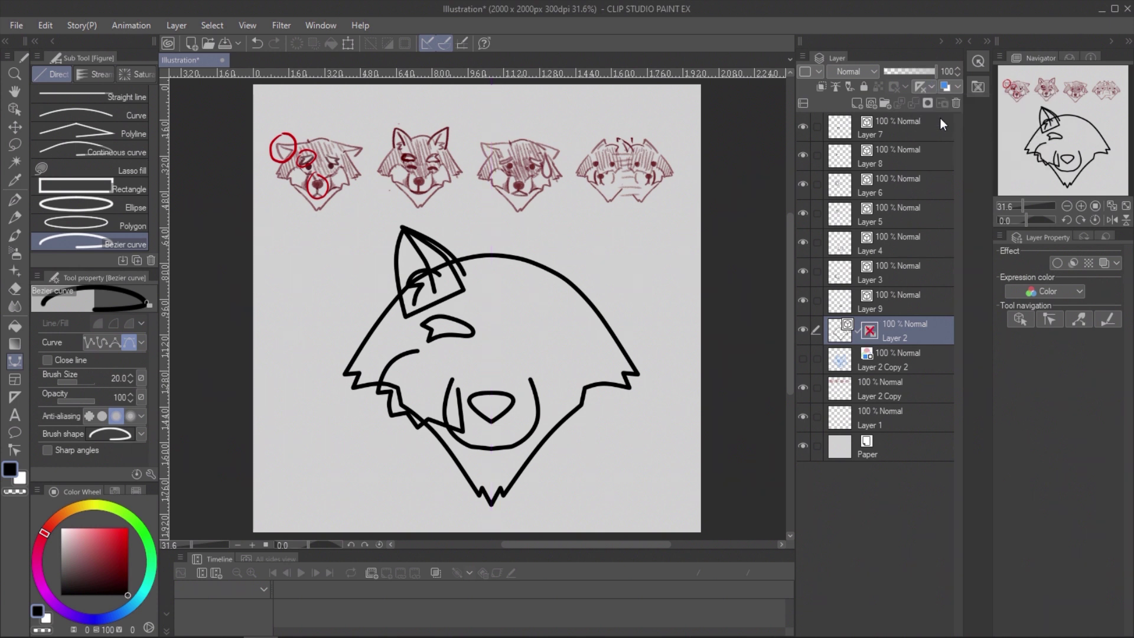
click(884, 353)
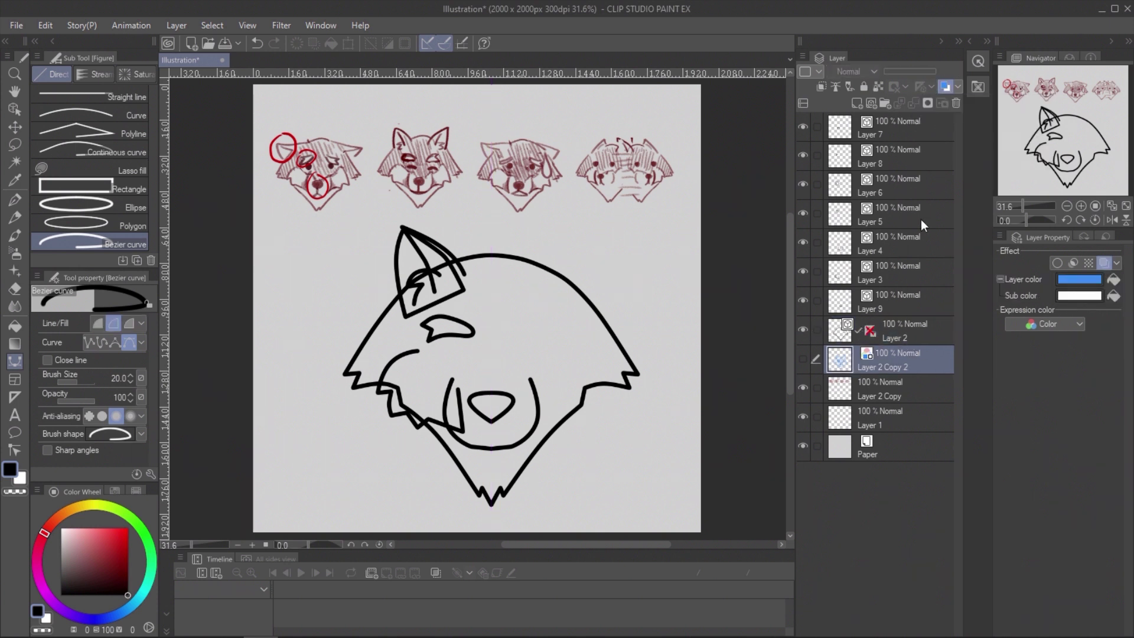
click(857, 105)
click(840, 328)
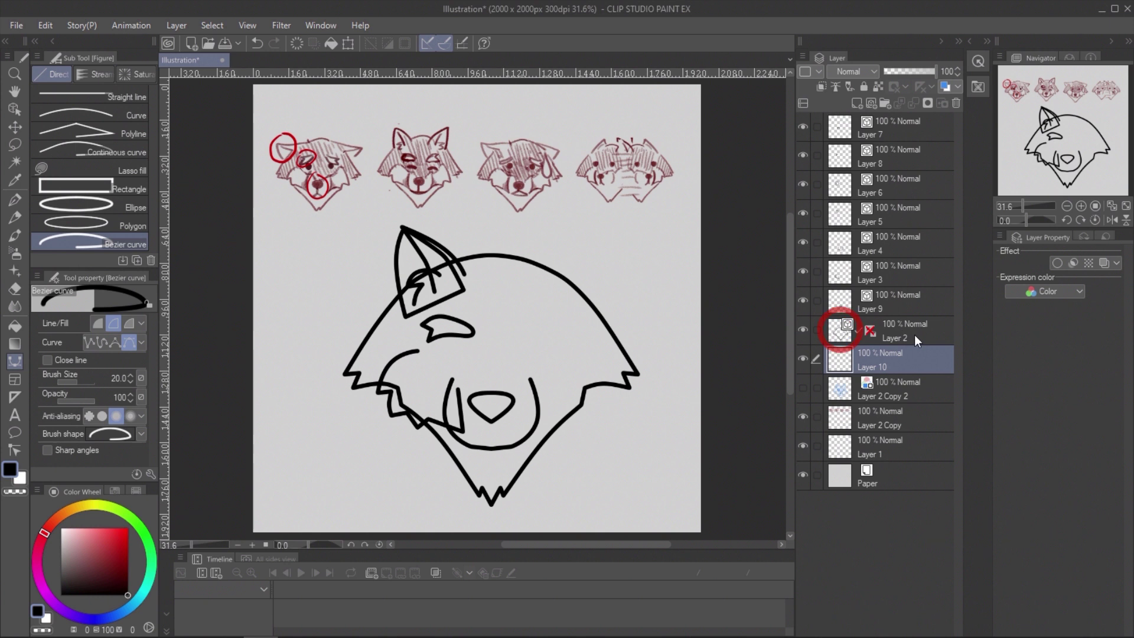
click(836, 87)
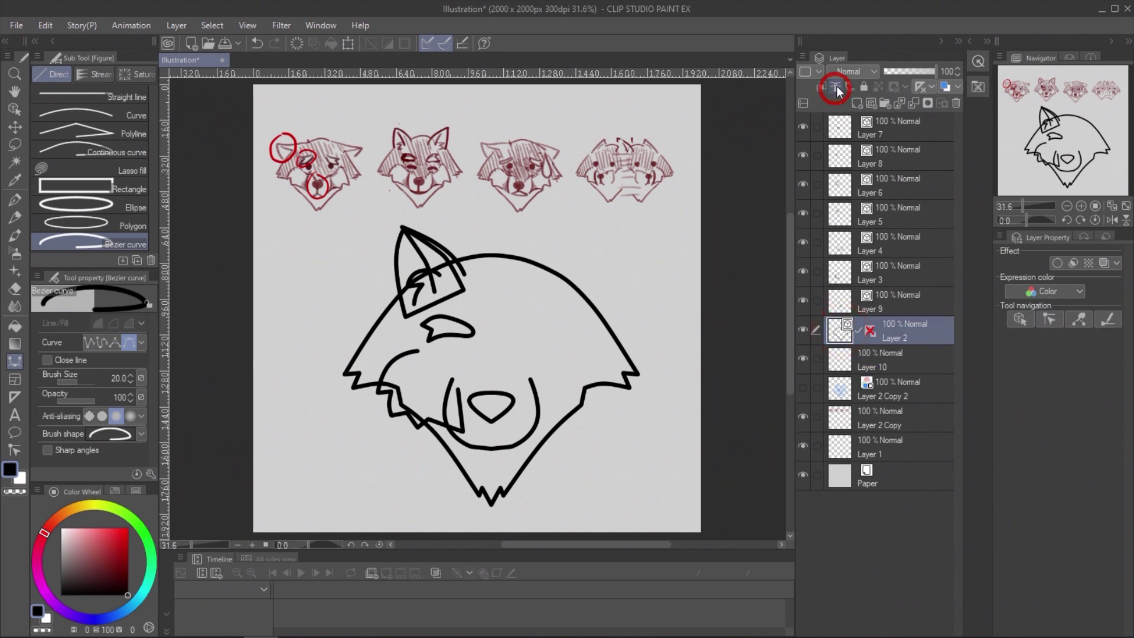
click(896, 365)
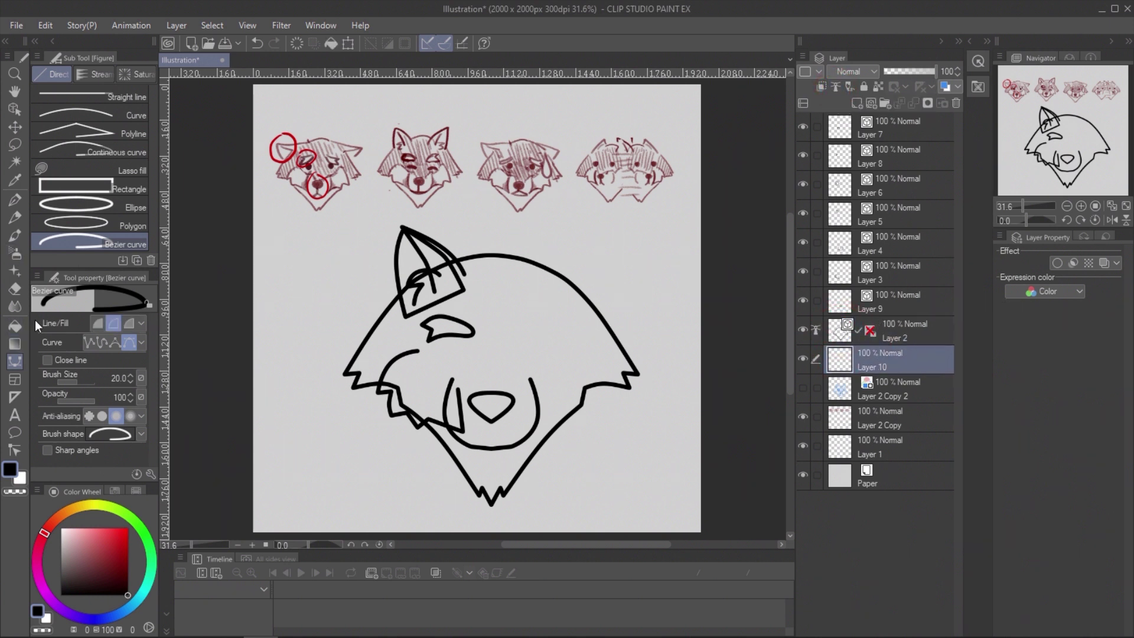
- Fill the whole face silhouette on the new layer, lock its transparent pixels and recolour the fill white
click(16, 327)
click(40, 197)
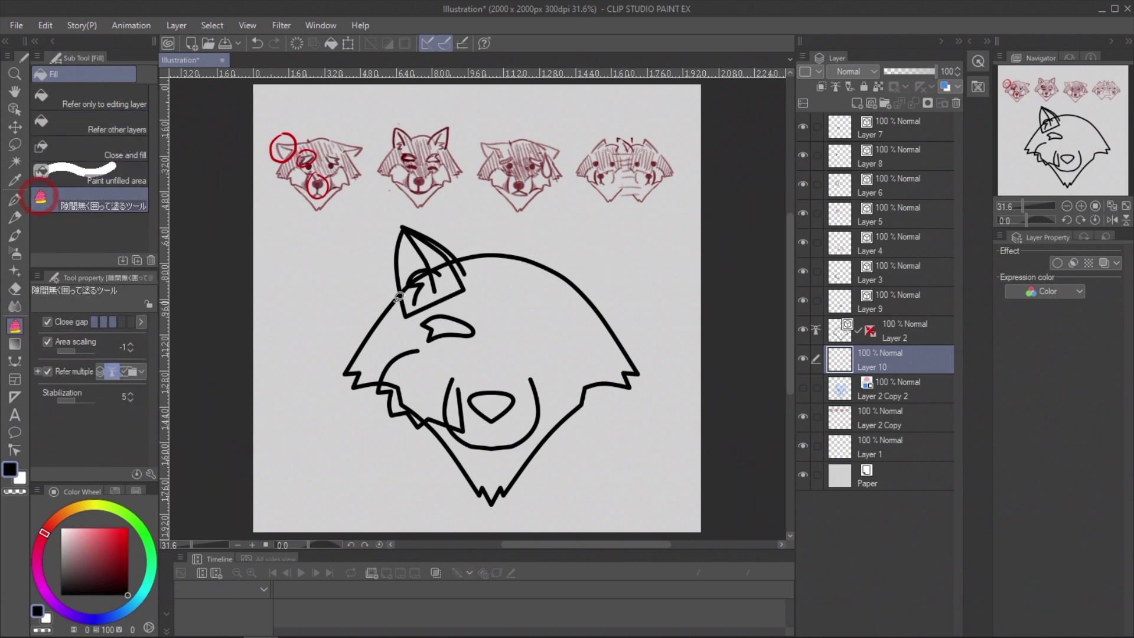
mouse_move(399, 297)
mouse_down()
mouse_move(449, 527)
mouse_move(637, 453)
mouse_move(611, 285)
mouse_move(447, 228)
mouse_up()
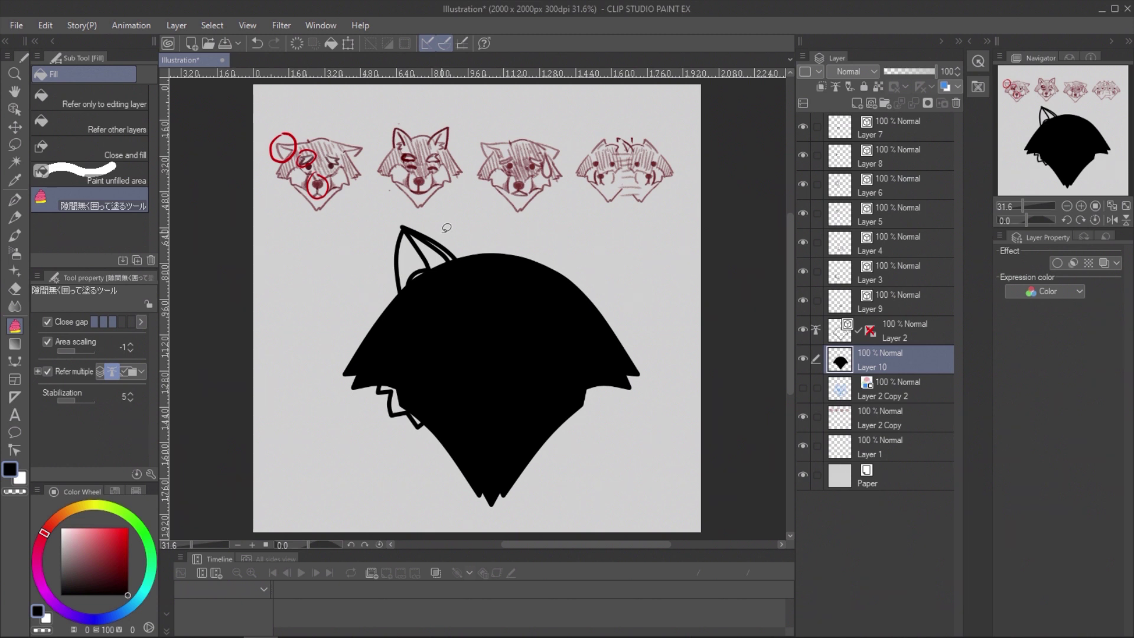
click(879, 87)
key(x)
key(alt+Delete)
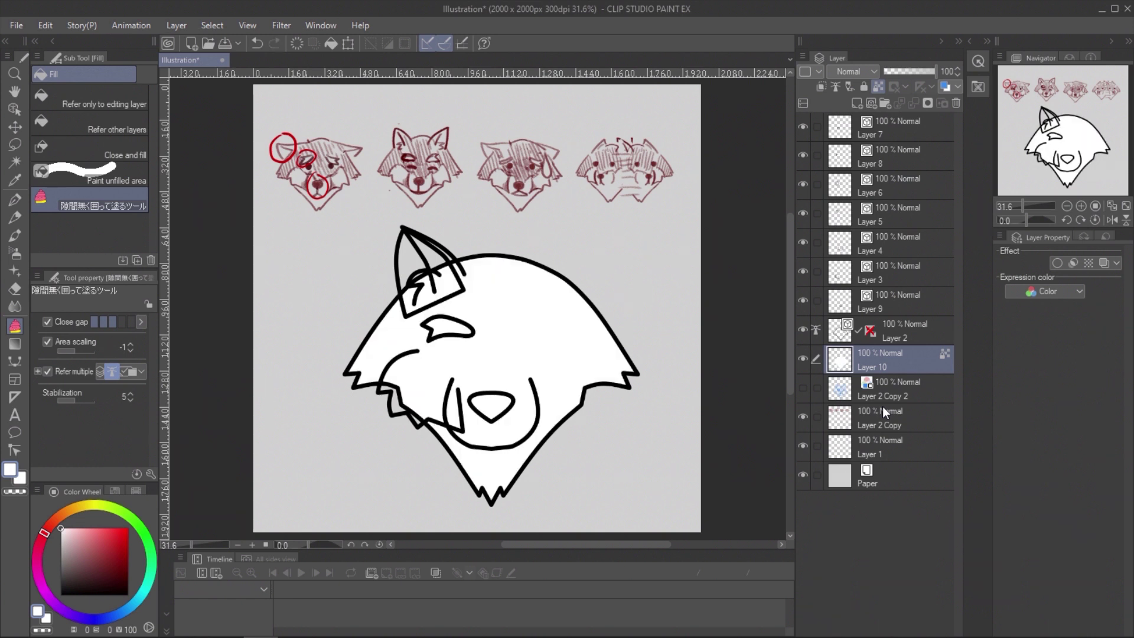
- Move the hidden blue sketch layer to the top of the layer stack and turn the symmetrical ruler back on
drag(912, 390, 915, 122)
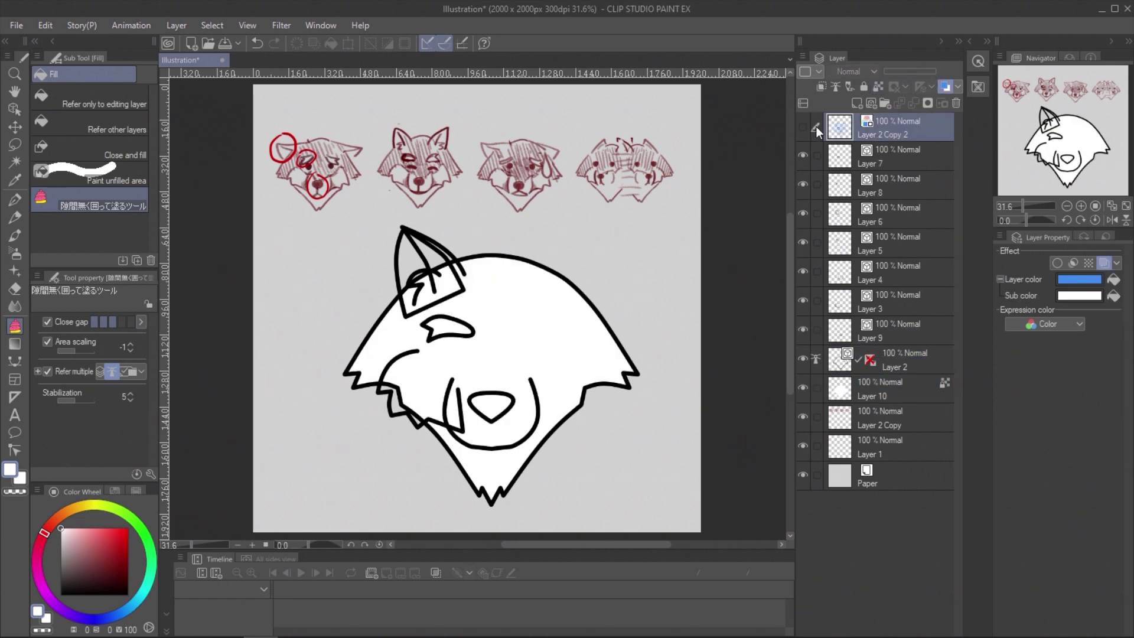
click(909, 385)
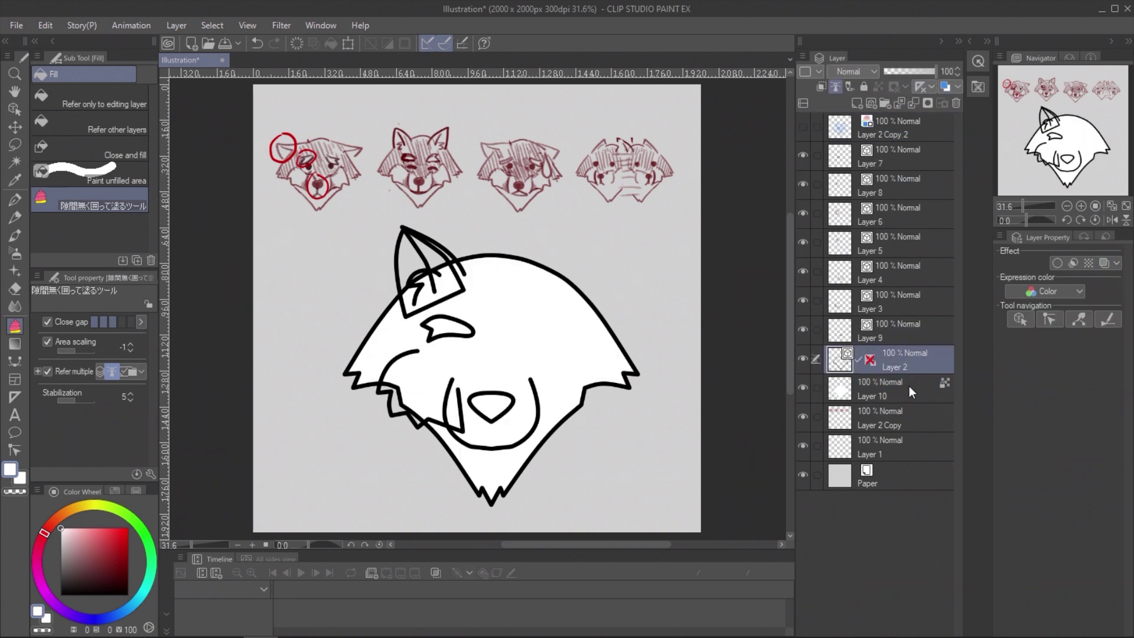
click(871, 361)
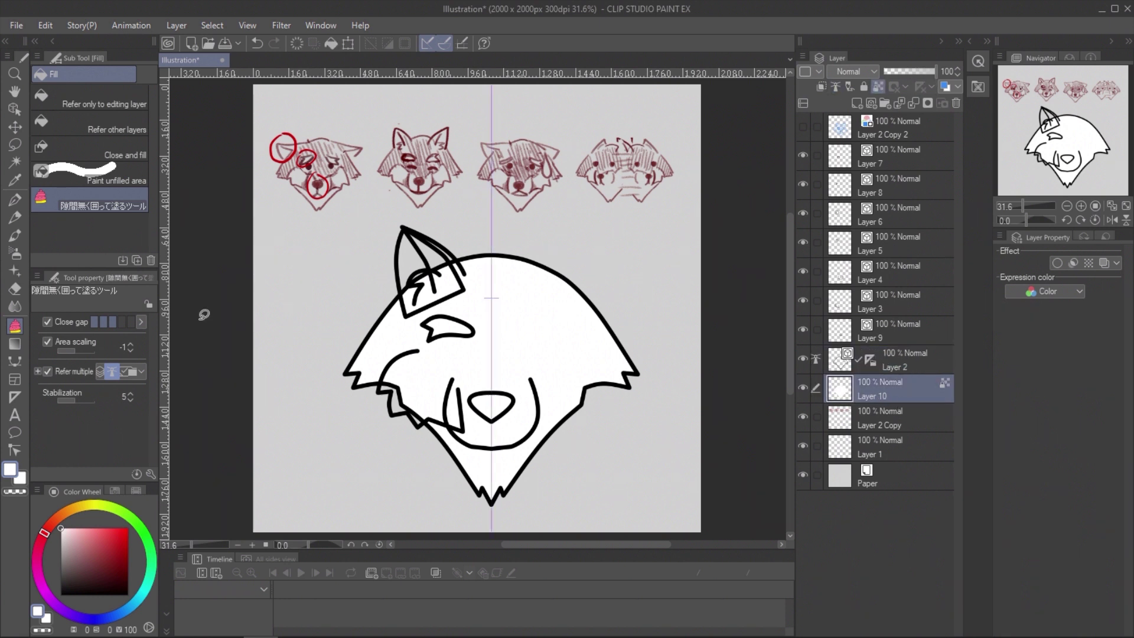
- Draw a mirrored blue-grey marking edge across the face with the G-pen and fill the area above it in the same colour
click(15, 203)
click(130, 607)
drag(78, 561, 69, 546)
mouse_move(395, 383)
mouse_down()
mouse_move(422, 354)
mouse_move(494, 389)
mouse_up()
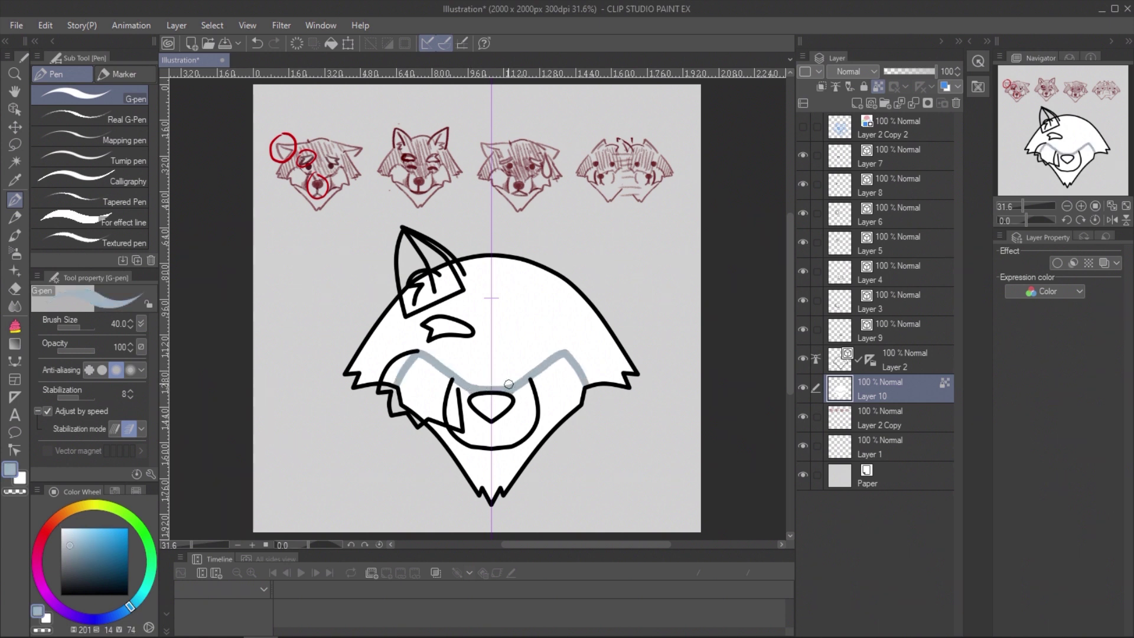
key(g)
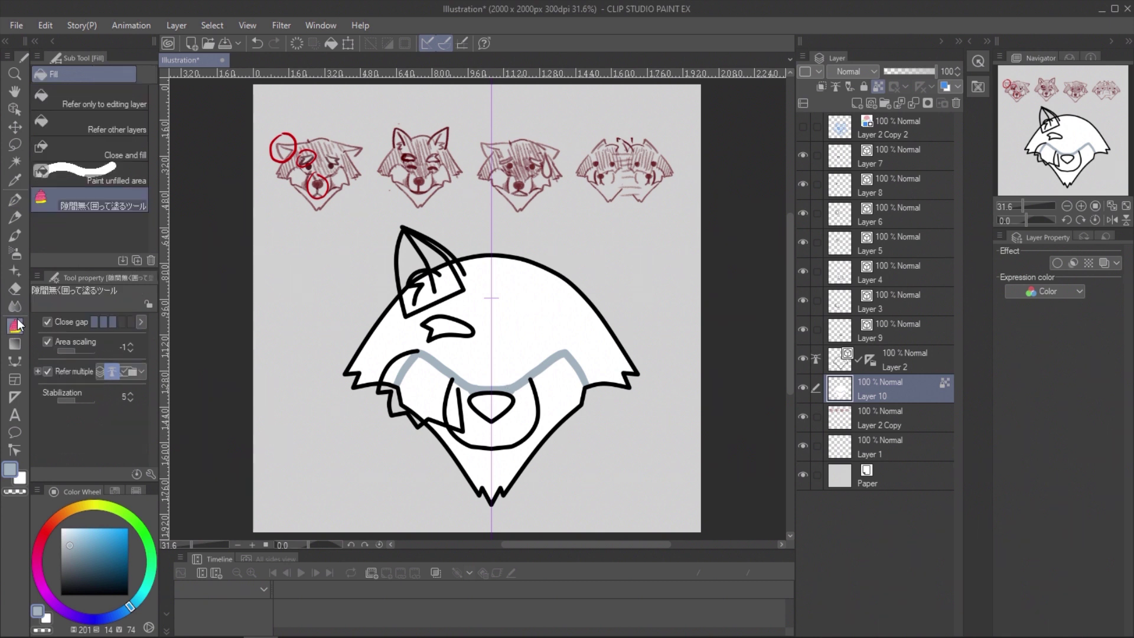
mouse_move(395, 393)
mouse_down()
mouse_move(422, 349)
mouse_move(491, 384)
mouse_move(544, 366)
mouse_move(525, 246)
mouse_move(424, 252)
mouse_move(340, 365)
mouse_move(394, 402)
mouse_up()
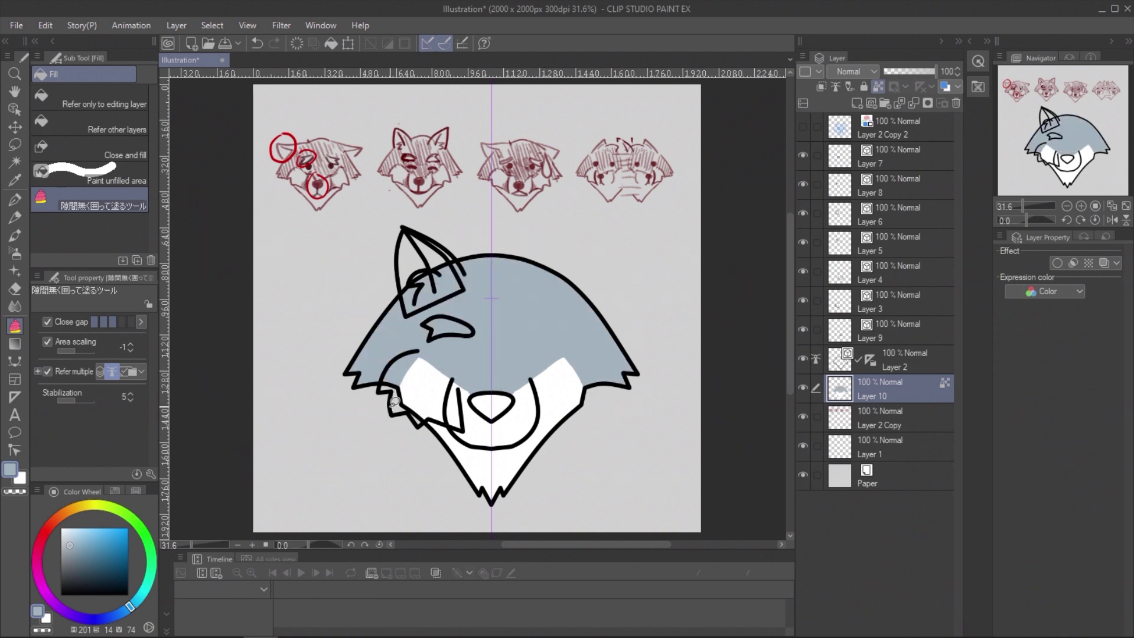
- Group the face outline and its colour layer in a folder named "face base"
shift+click(889, 366)
drag(915, 364, 885, 103)
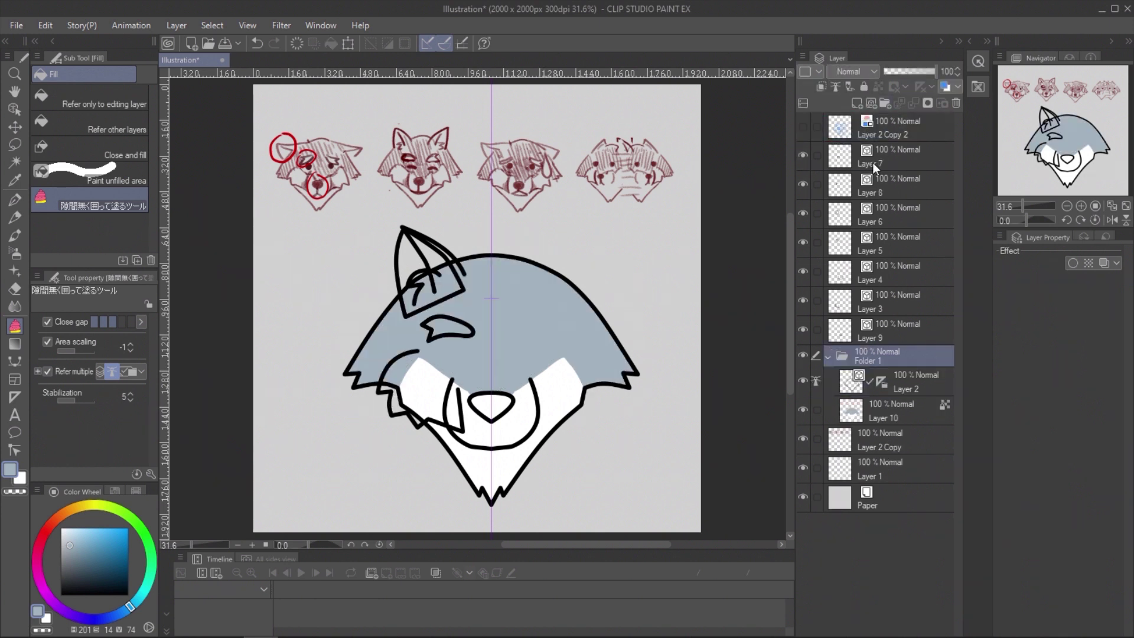
double_click(872, 359)
text(face base)
key(Return)
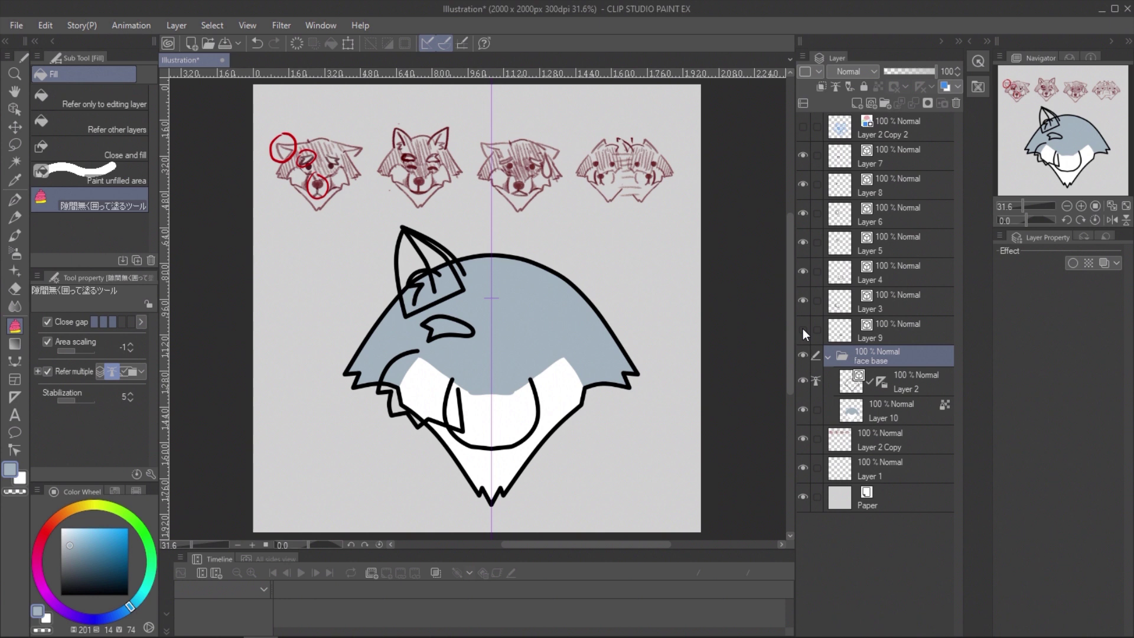
- Fill the nose dark grey on a new layer beneath its line art, using the nose lines as the reference layer
click(895, 335)
click(858, 103)
drag(886, 359, 886, 320)
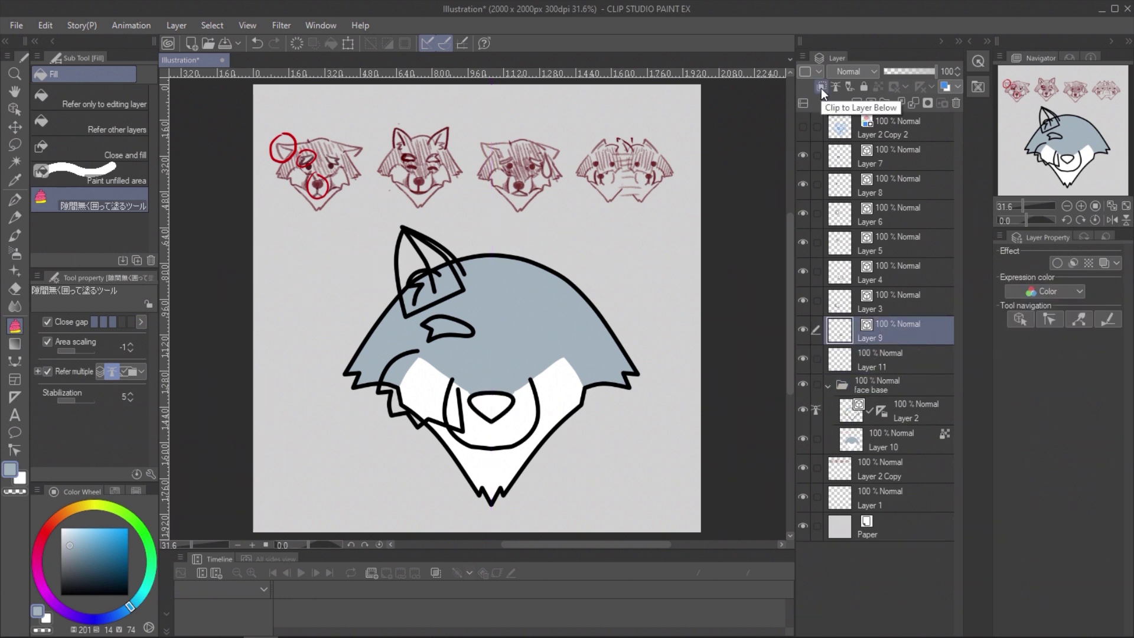
click(835, 87)
click(872, 365)
click(61, 574)
drag(481, 378, 484, 369)
- Group the nose line and fill layers in a folder named "nose" and collapse it
ctrl+click(872, 330)
key(ctrl+g)
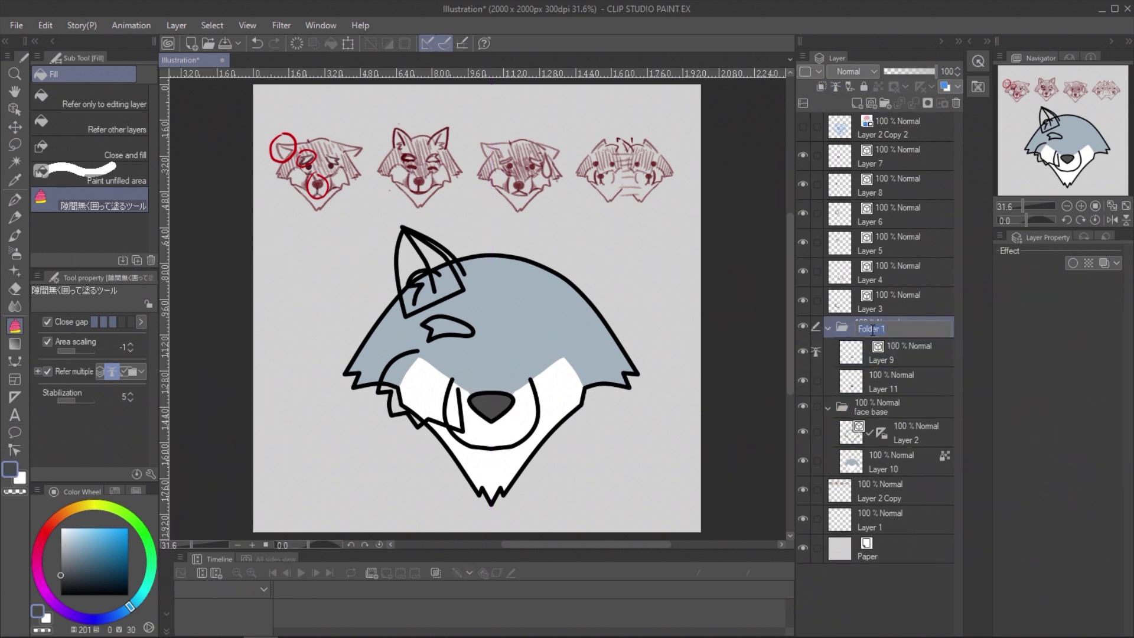
click(827, 328)
- Fill the cheek fur white on a new layer placed beneath the cheek fur line art
click(898, 299)
click(858, 103)
drag(897, 302, 896, 331)
click(897, 302)
click(15, 199)
click(895, 331)
click(896, 303)
click(896, 332)
click(15, 326)
click(401, 384)
- Group the cheek fur line and fill layers in a folder named "cheekfur"
ctrl+click(896, 303)
key(ctrl+g)
text(cheekfur)
- Close the top of the muzzle shape on a new layer beneath its lines and fill it white
click(858, 103)
click(892, 324)
drag(455, 383, 530, 380)
click(14, 326)
click(490, 434)
click(61, 528)
click(490, 435)
- Group the muzzle line and fill layers in a folder named "face front"
ctrl+click(873, 295)
key(ctrl+g)
double_click(873, 293)
text(face fr)
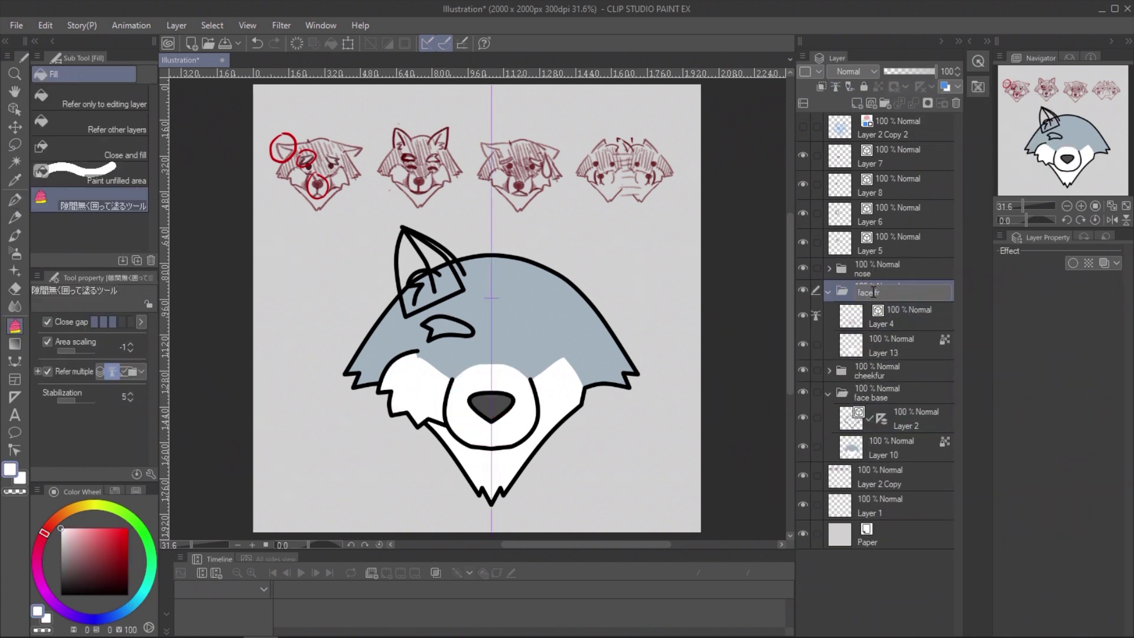
text(ont)
key(Return)
- Turn off the symmetrical ruler, fill the ear's front part dark red on a new layer and group it with its line art
shift+click(881, 418)
click(828, 292)
click(858, 104)
click(15, 326)
double_click(870, 238)
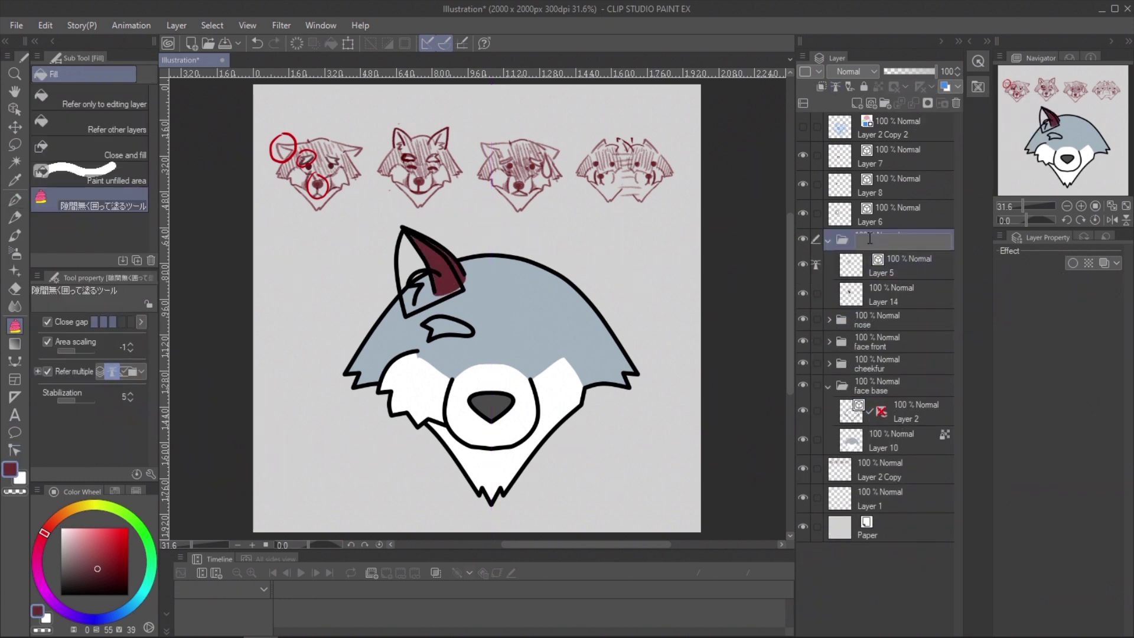
- Name the ear's group folder "ear front", recolour its fill blue-grey and collapse the folder
text(ear front)
key(Return)
click(896, 294)
click(827, 240)
- Fill the inner ear white on a new layer, group it as "ear back" and move the folder beneath the face base
click(896, 214)
click(857, 103)
text(ear back)
drag(880, 212, 880, 447)
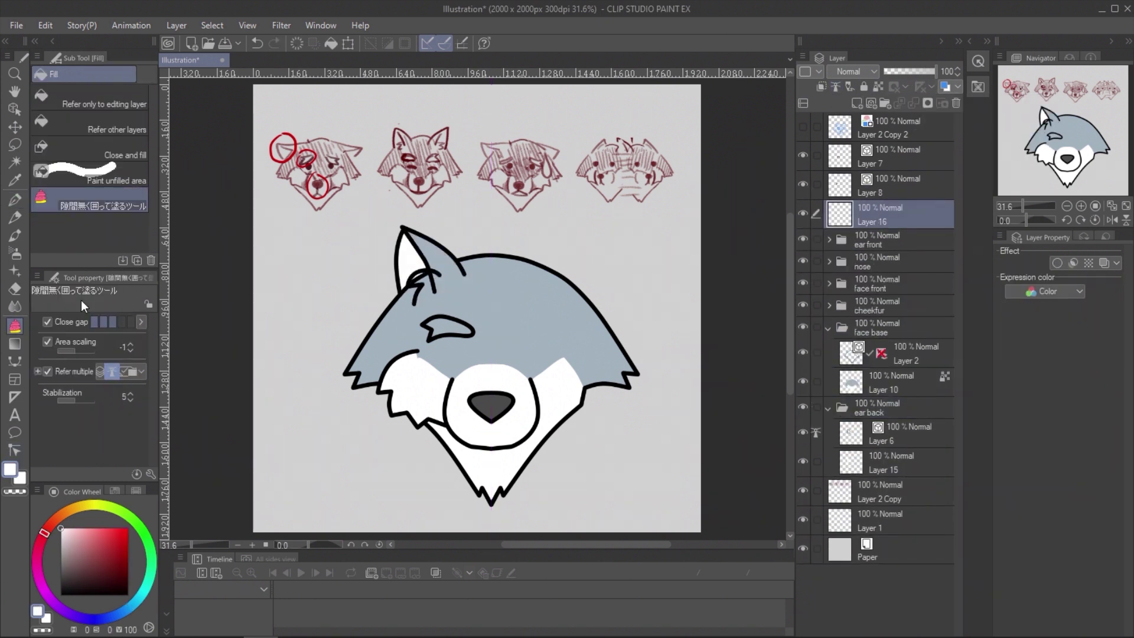
- Set the ear tuft lines as the reference layer and fill the tufts white on the layer beneath
click(880, 186)
click(836, 86)
click(880, 215)
click(422, 289)
- Group the tuft line and fill layers in a folder named "ear fur" and move it beneath the ear front folder
key(ctrl+g)
double_click(870, 185)
text(ear fur)
drag(882, 178, 881, 271)
- Add a layer beneath the eyebrow line art, set the lines as the reference layer and fill the eyebrow white
click(877, 181)
click(858, 104)
click(880, 157)
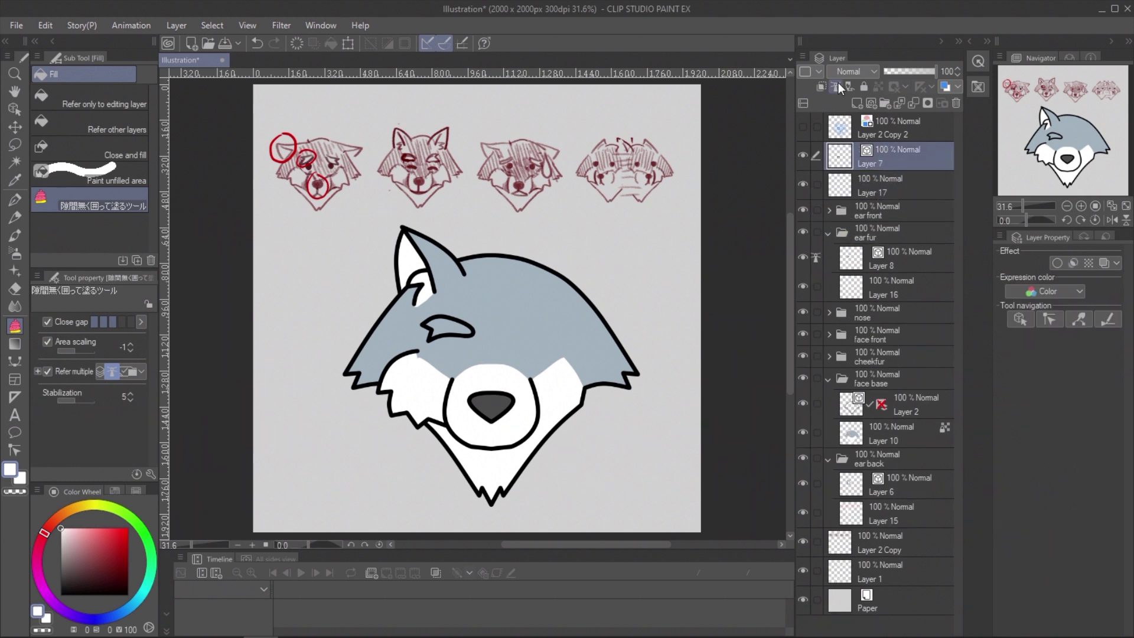
click(835, 87)
click(880, 185)
- Group the eyebrow layers in a folder named "eyebrow" and paint a round black eye on a new layer
click(857, 103)
key(ctrl+g)
text(eyebrow)
click(828, 182)
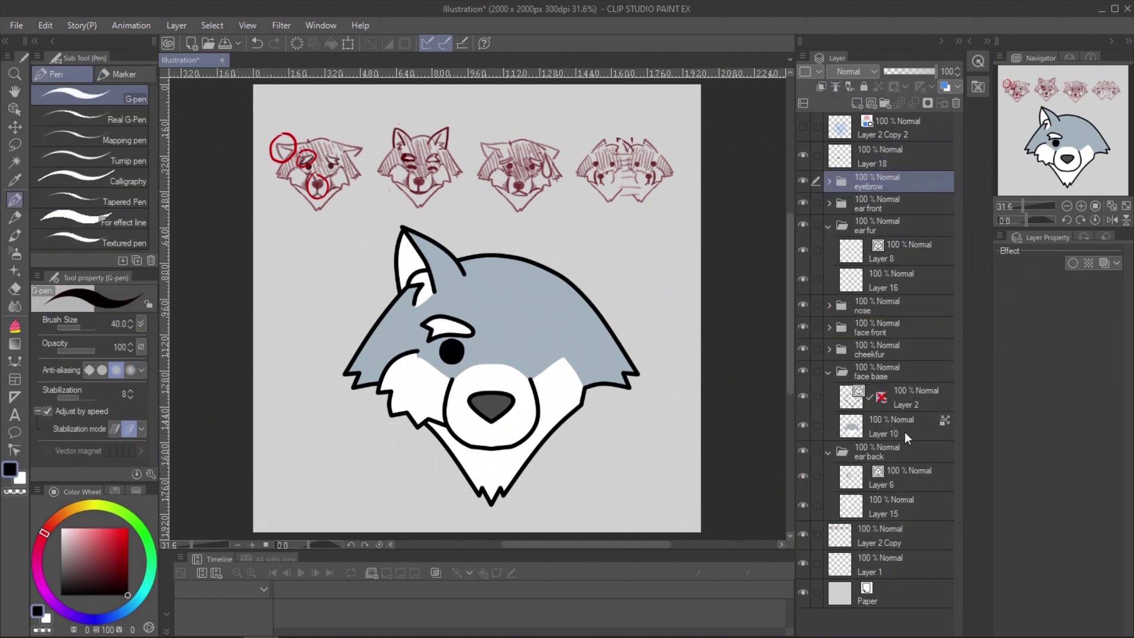
- With the symmetrical ruler on, reshape the marking's edge above the muzzle on the face base colour layer, using colours picked from the face
click(885, 349)
click(945, 87)
click(906, 426)
alt+click(453, 299)
shift+click(881, 398)
alt+click(476, 373)
drag(450, 369, 497, 359)
click(886, 349)
click(945, 87)
drag(918, 72, 978, 61)
click(906, 426)
- Hide the fill inside the face front folder and select the muzzle line layer there
click(803, 325)
click(803, 326)
click(828, 372)
click(829, 327)
click(886, 382)
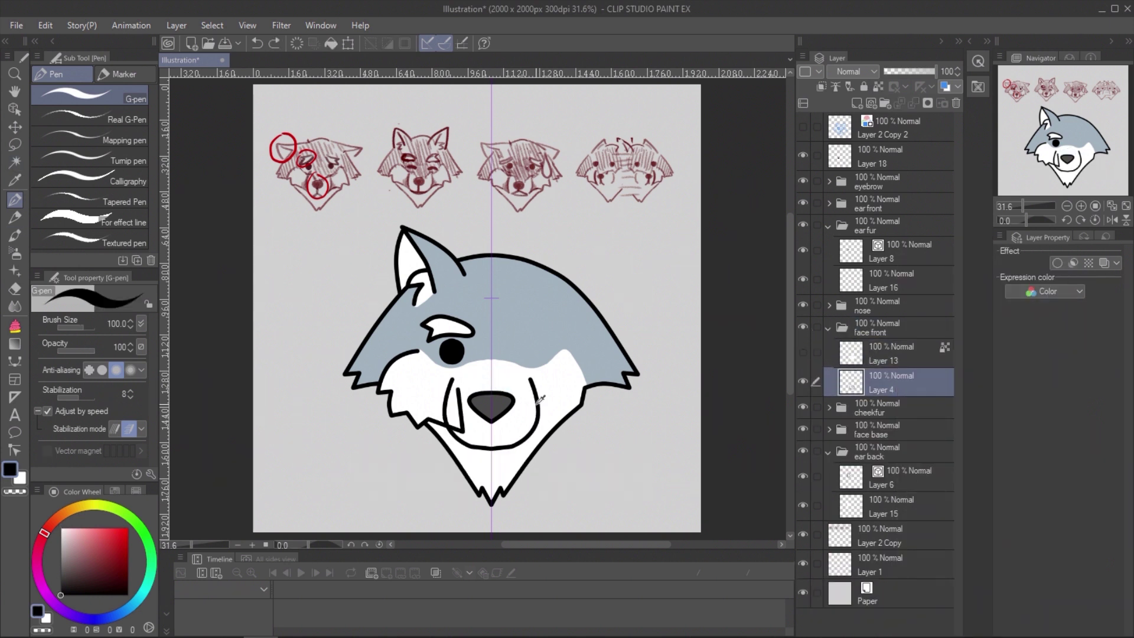
click(829, 328)
- Convert the ear back folder to a file object using the drawing area, without keeping the original layer
right_click(875, 397)
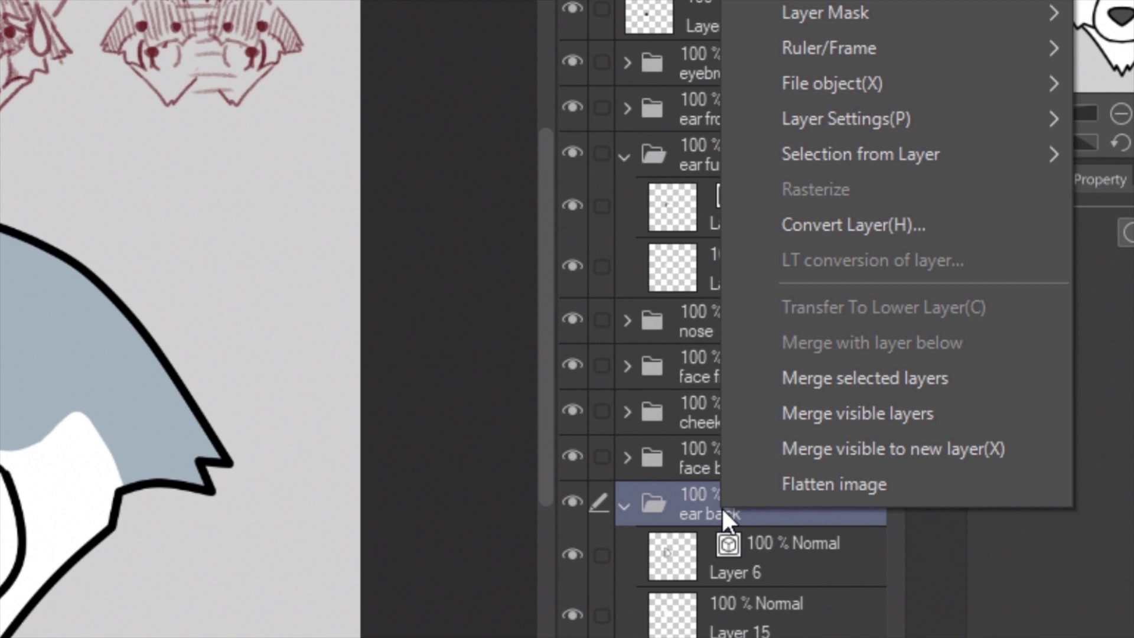
mouse_move(881, 75)
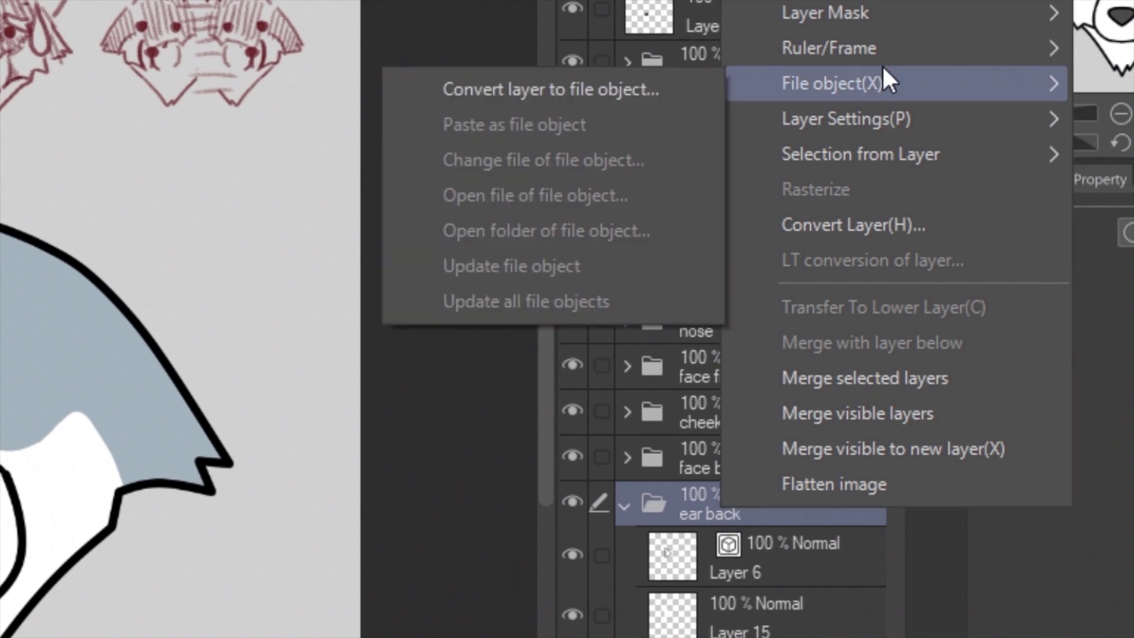
click(639, 89)
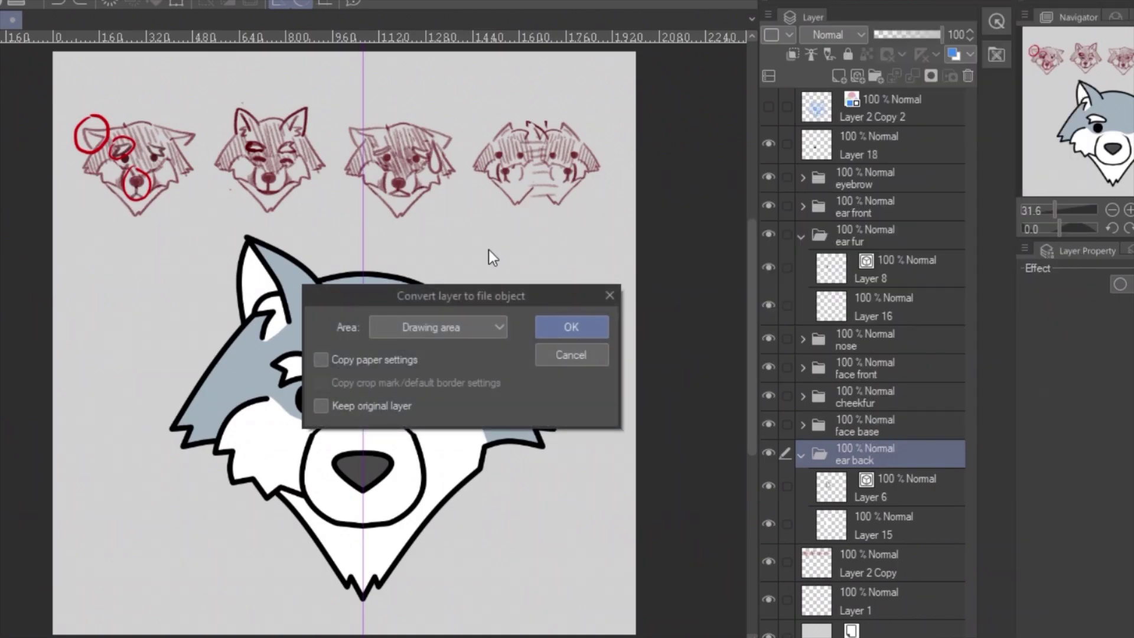
click(499, 326)
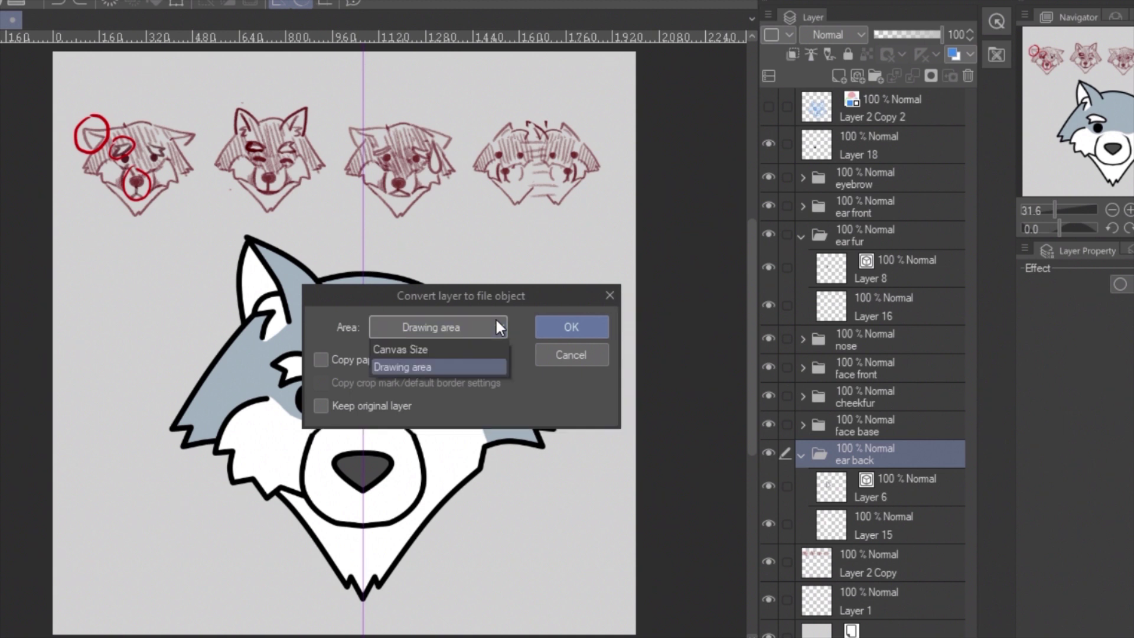
click(454, 371)
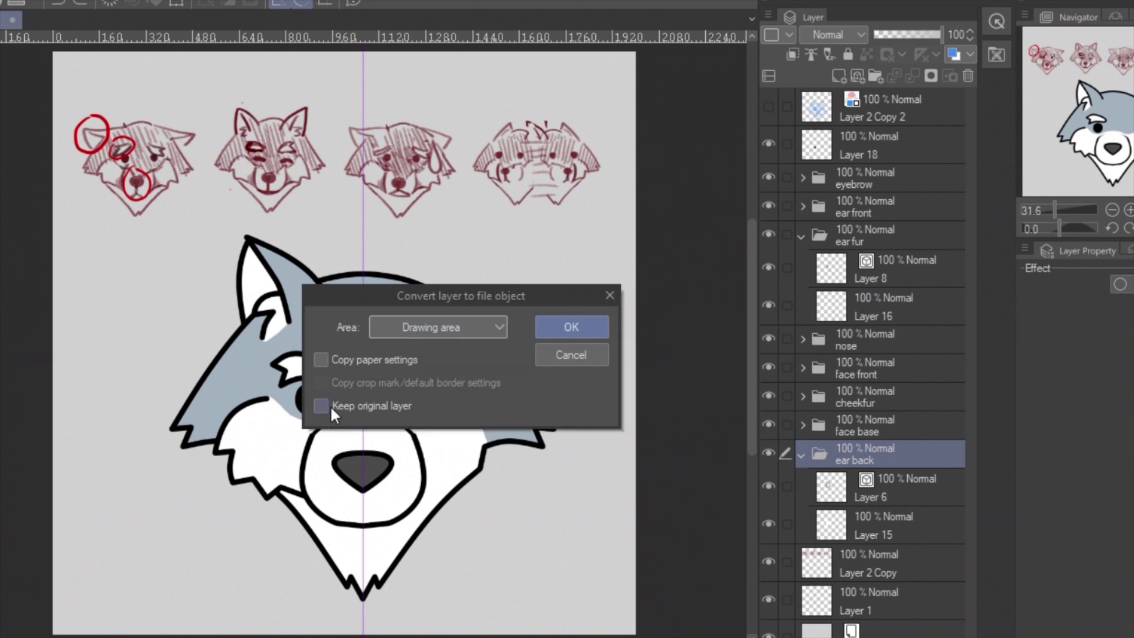
click(562, 325)
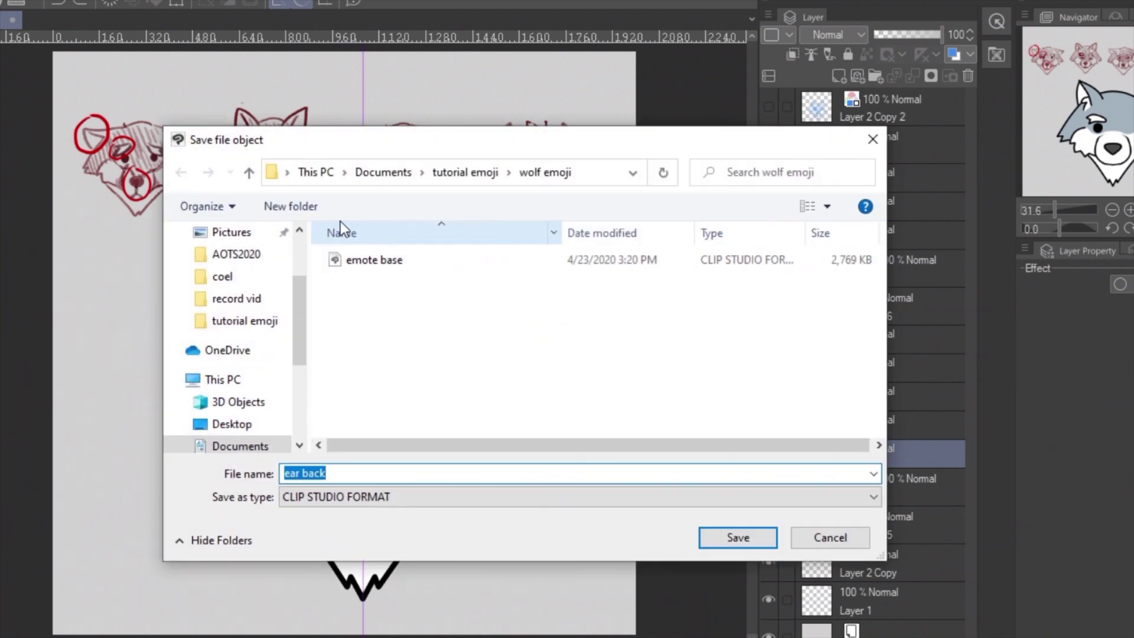
- Create a folder named "emote parts" inside the wolf emoji folder
click(317, 207)
text(e)
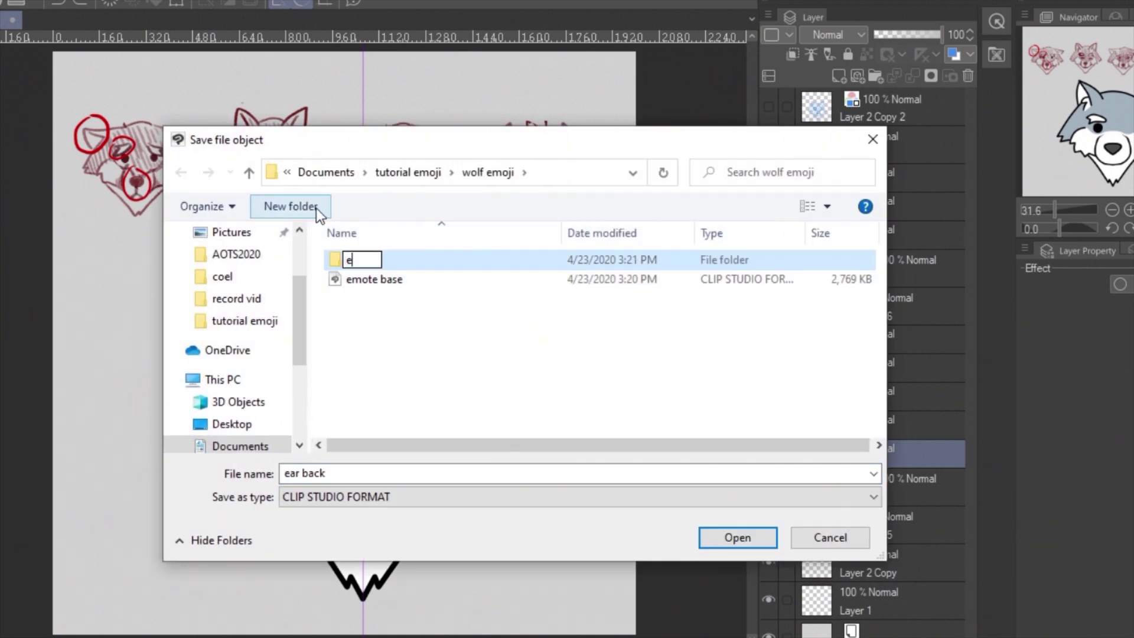
text(mote parts)
key(Return)
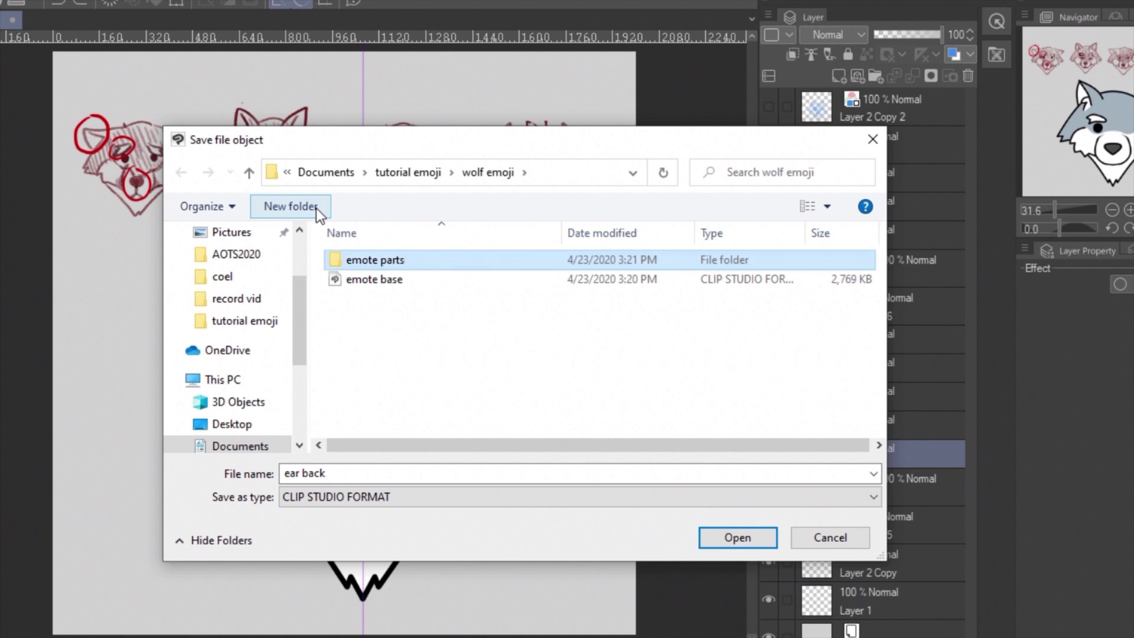
- Save the file object as "ear back" in the emote parts folder and dismiss the notice
double_click(412, 255)
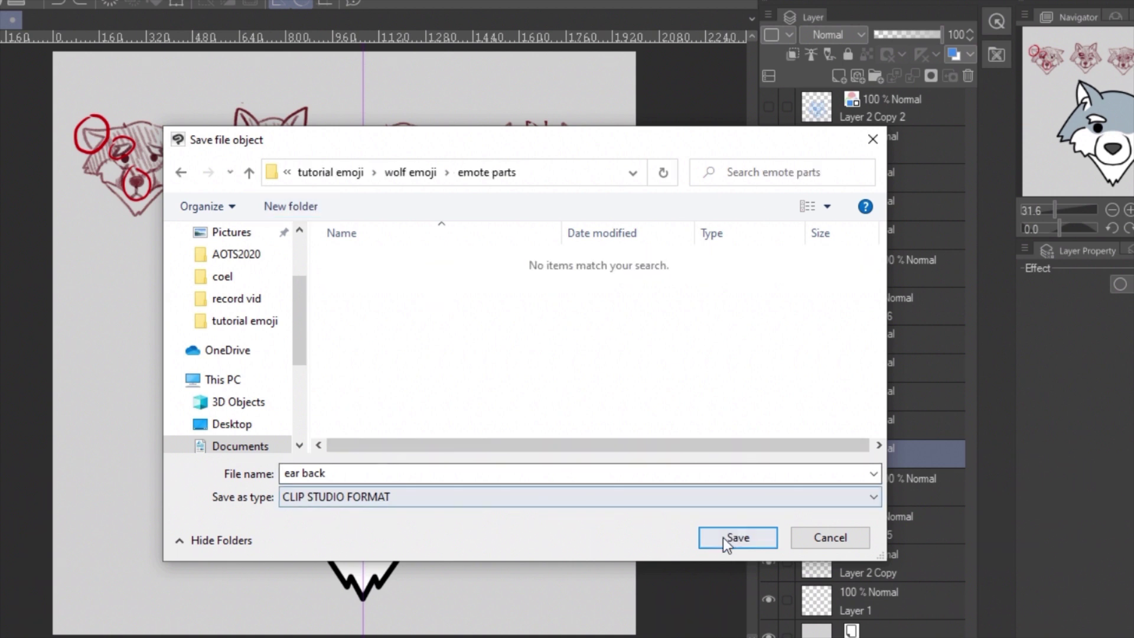
click(742, 540)
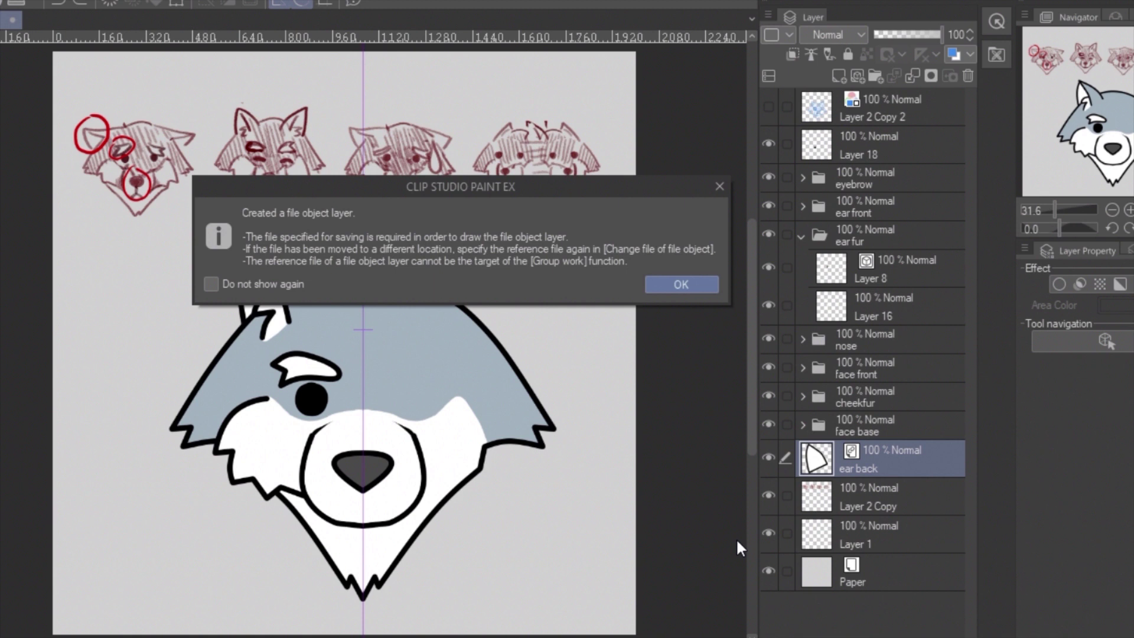
click(699, 283)
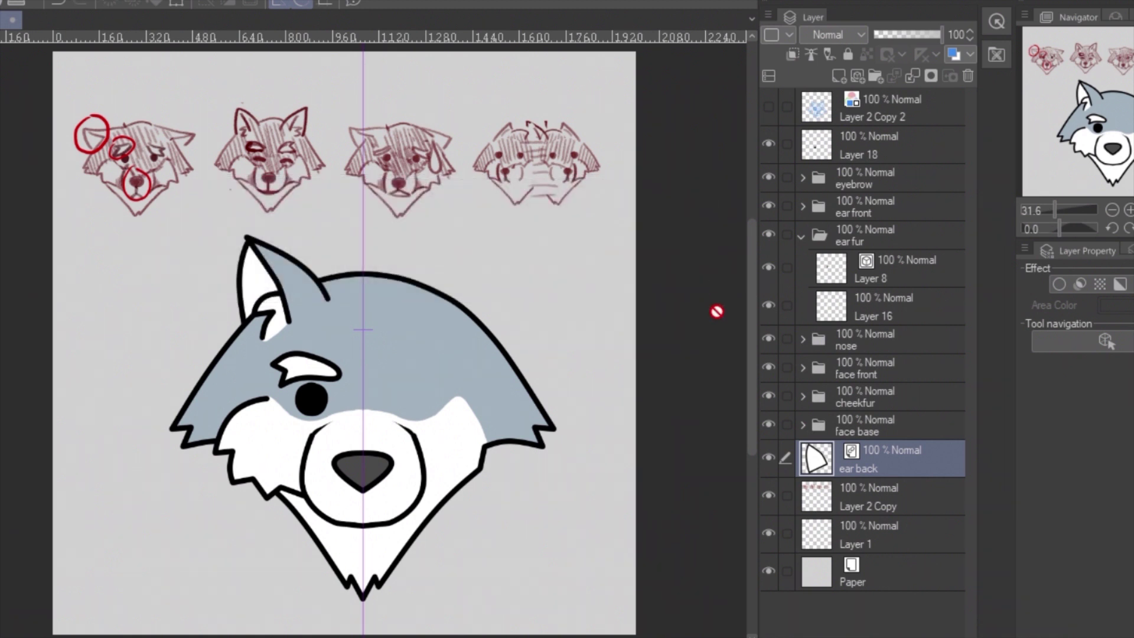
- Convert the face base folder to a file object and save it as "face base"
right_click(865, 421)
mouse_move(939, 508)
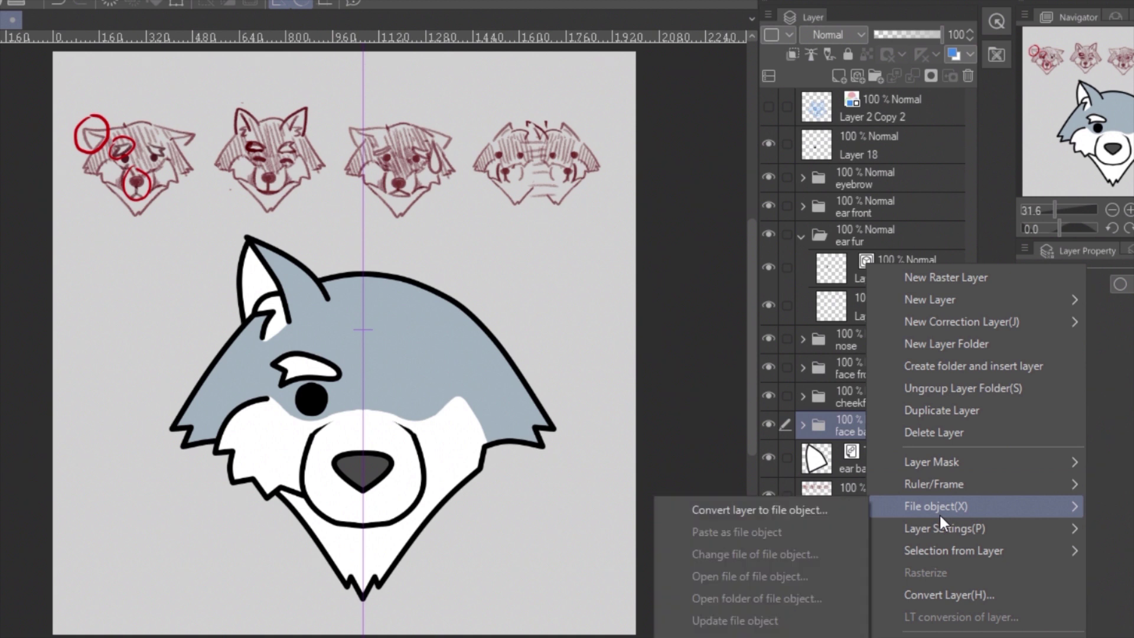
click(820, 512)
click(591, 329)
double_click(381, 263)
click(756, 538)
click(686, 284)
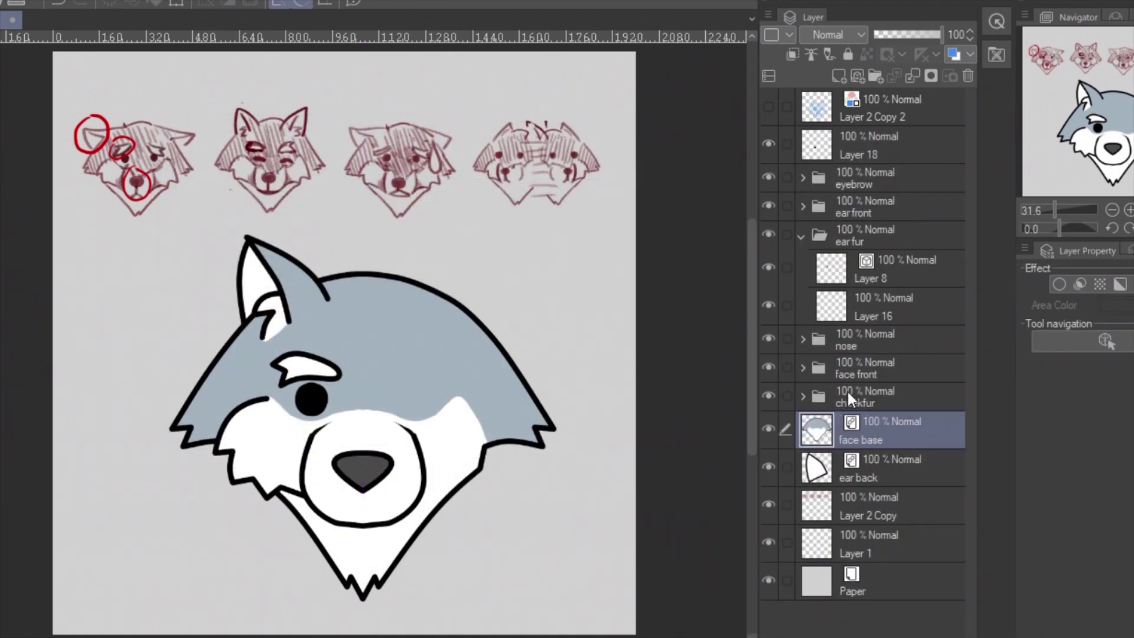
- Convert the cheekfur folder to a file object
right_click(847, 388)
mouse_move(928, 502)
click(747, 515)
click(449, 328)
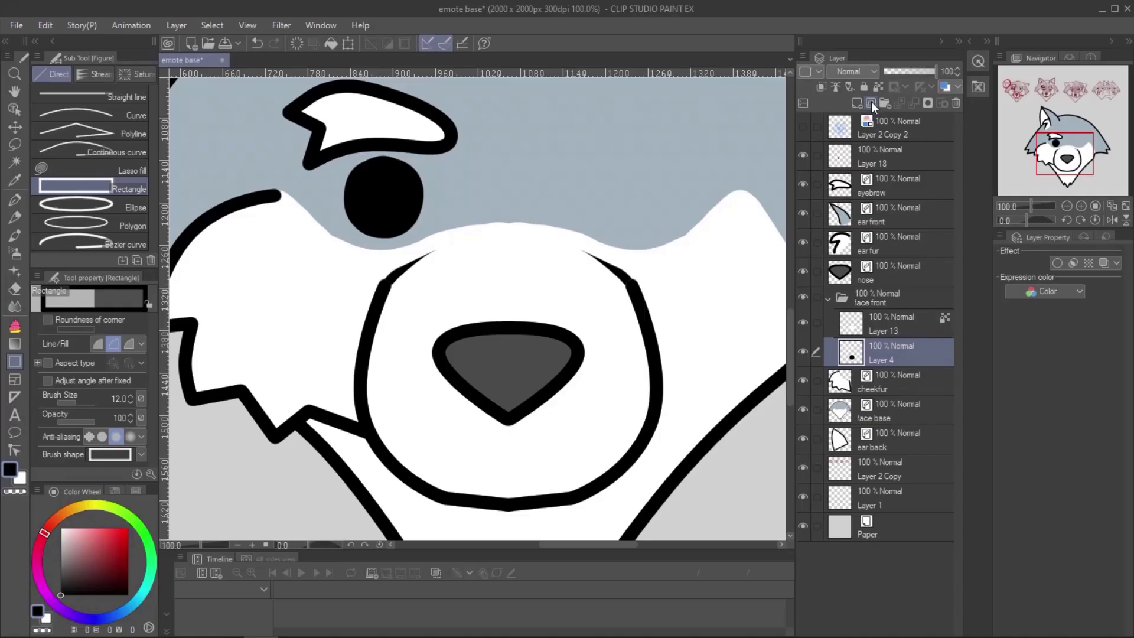
- On a new vector layer in the face front folder, draw a round-cornered rectangle outline around the nose
click(871, 104)
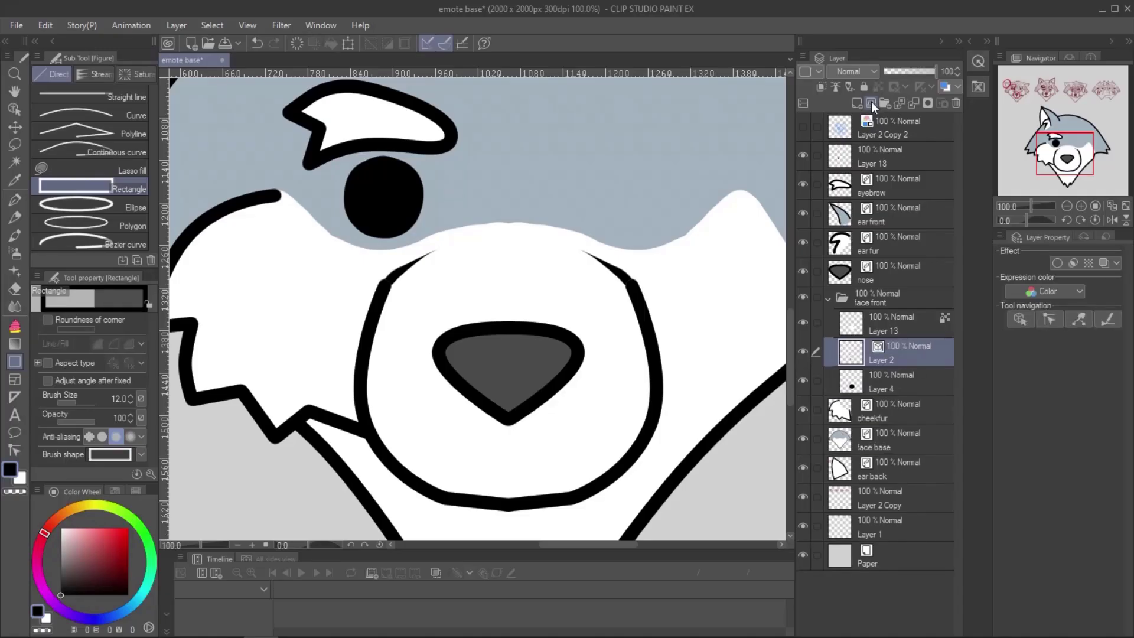
click(47, 320)
drag(373, 241, 677, 515)
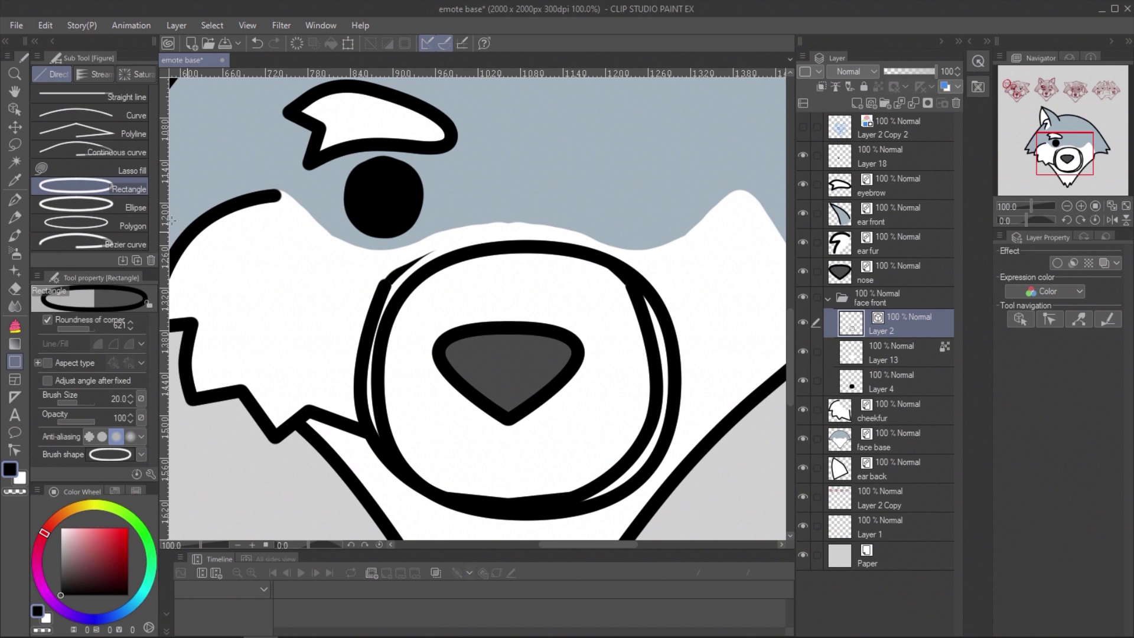
- Centre the new muzzle outline on the nose and delete the old muzzle line layer
click(15, 126)
mouse_move(674, 343)
mouse_down()
mouse_move(663, 324)
mouse_move(655, 334)
mouse_up()
drag(911, 384, 953, 102)
click(903, 324)
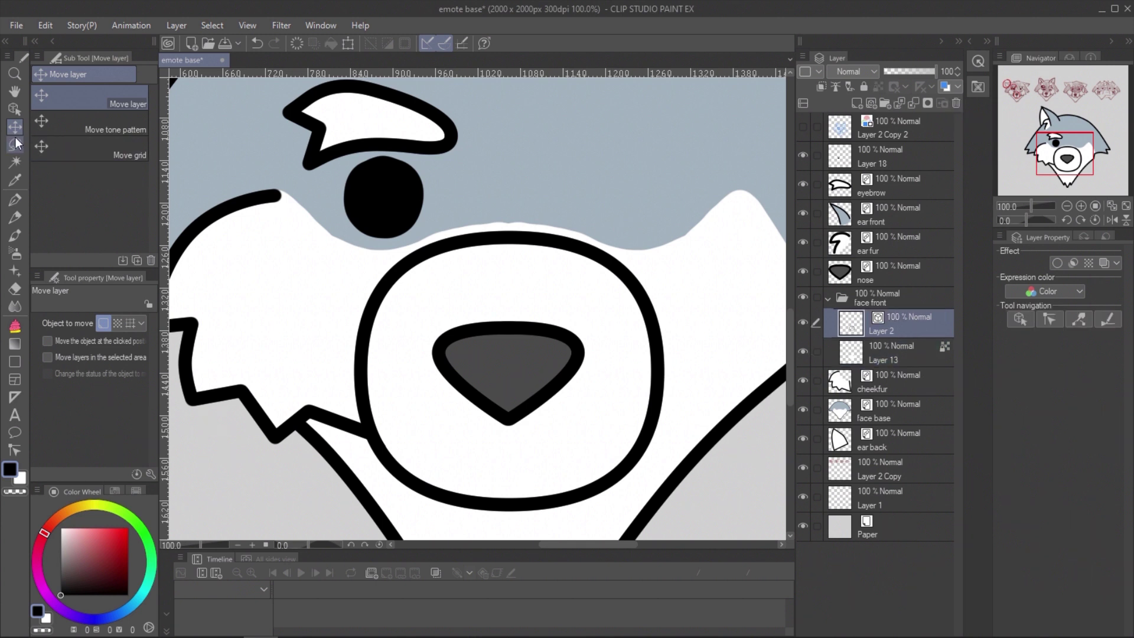
- Reshape the muzzle outline by pulling its upper corner inward
click(15, 109)
click(485, 245)
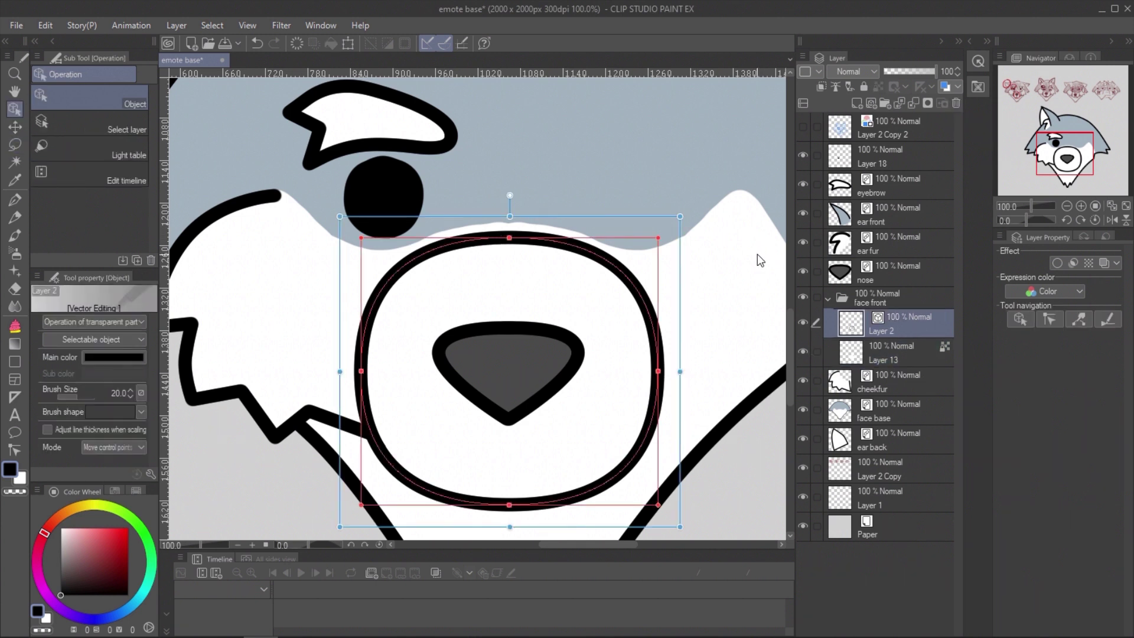
drag(361, 238, 386, 240)
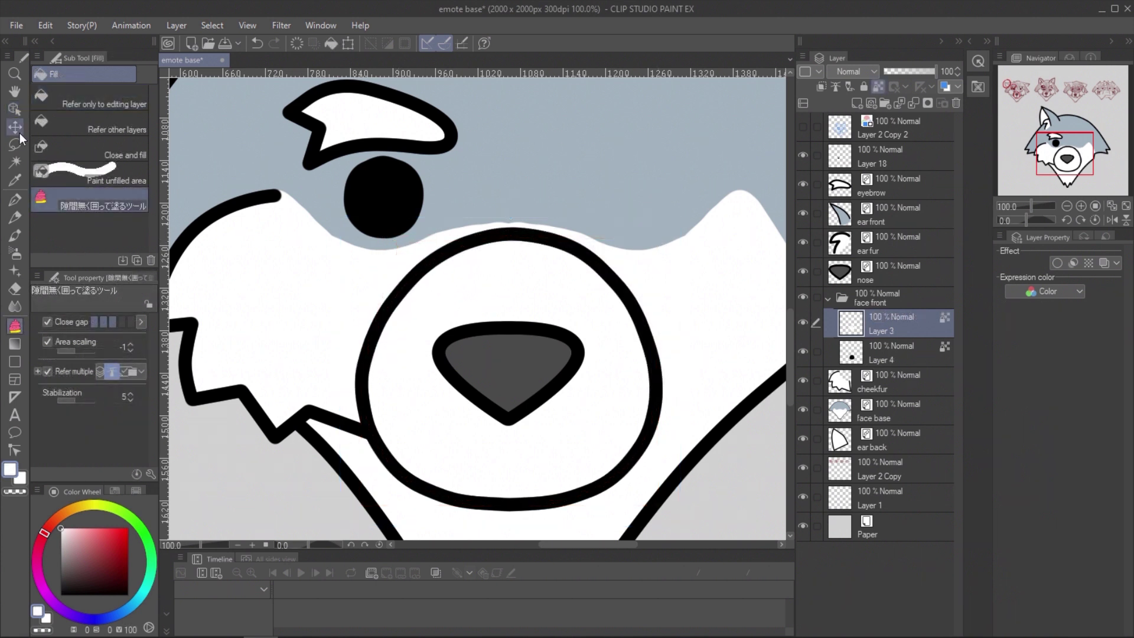
click(16, 130)
drag(570, 438, 750, 418)
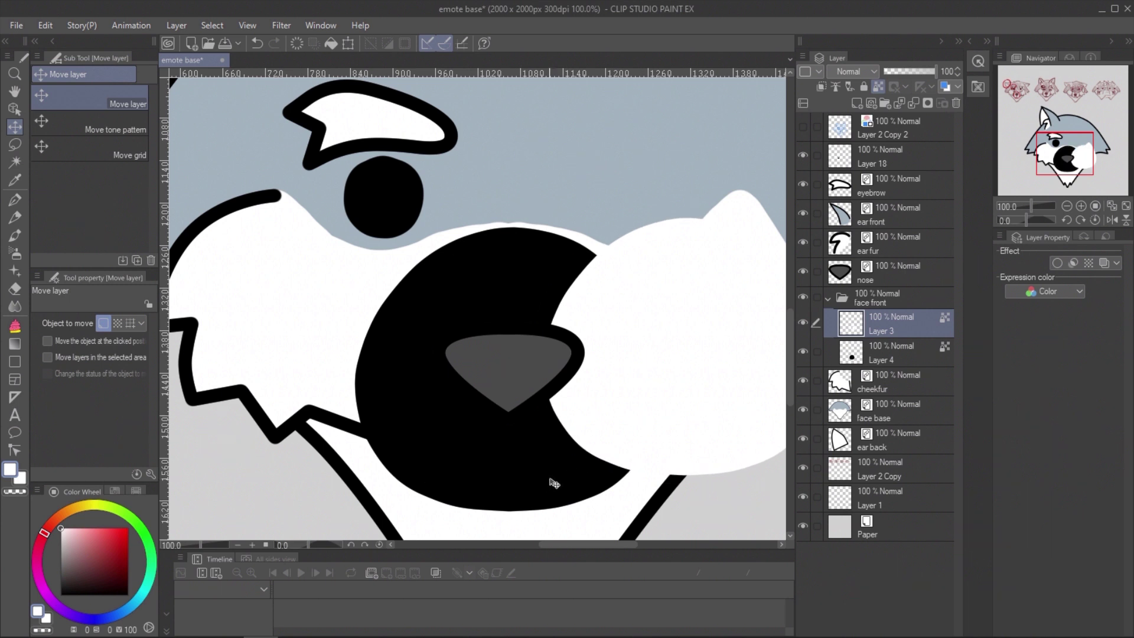
click(880, 353)
drag(497, 474, 319, 436)
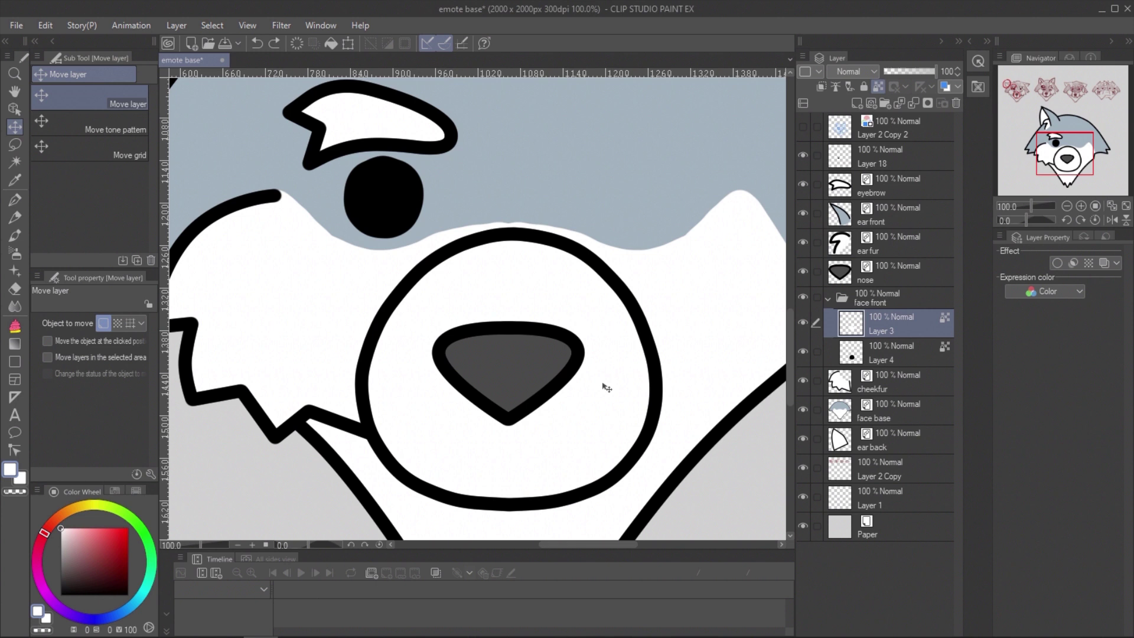
- Offset the white muzzle fill from the black shape beneath it and scale the black shape's height to 92%
drag(602, 384, 572, 431)
key(ctrl+t)
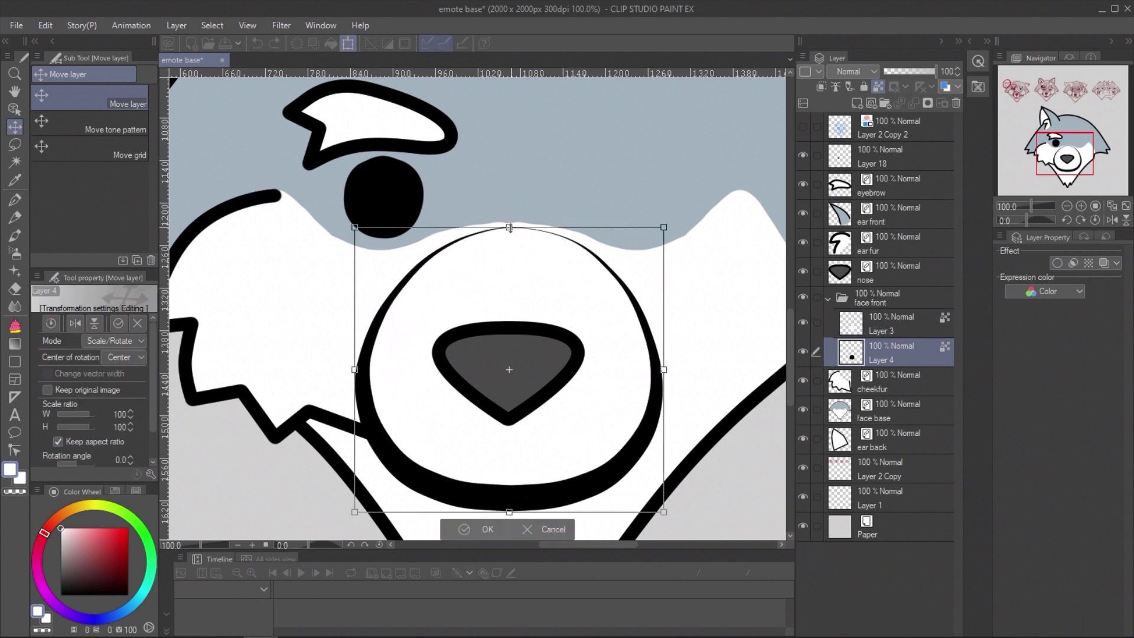
drag(509, 224, 509, 252)
drag(566, 498, 567, 481)
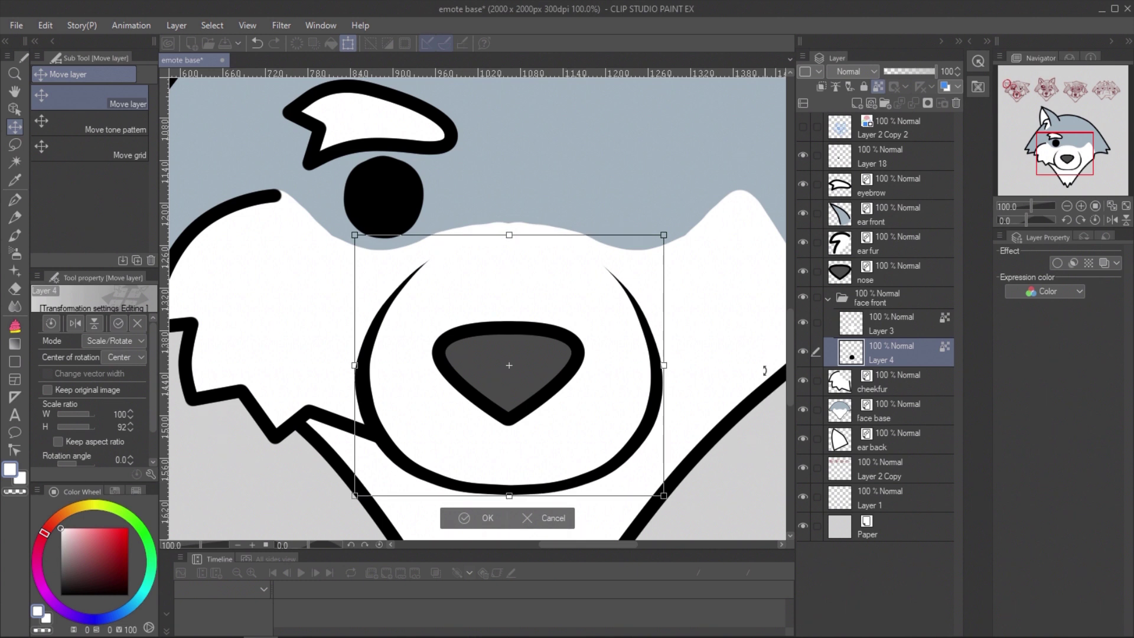
click(1066, 206)
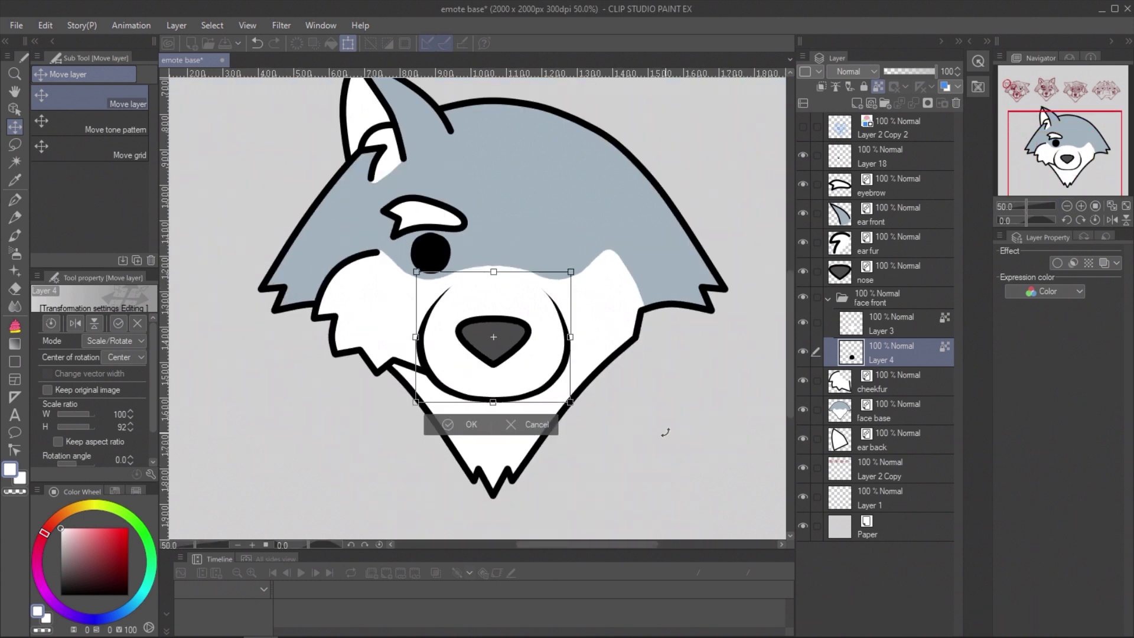
drag(680, 430, 680, 429)
click(839, 330)
key(Return)
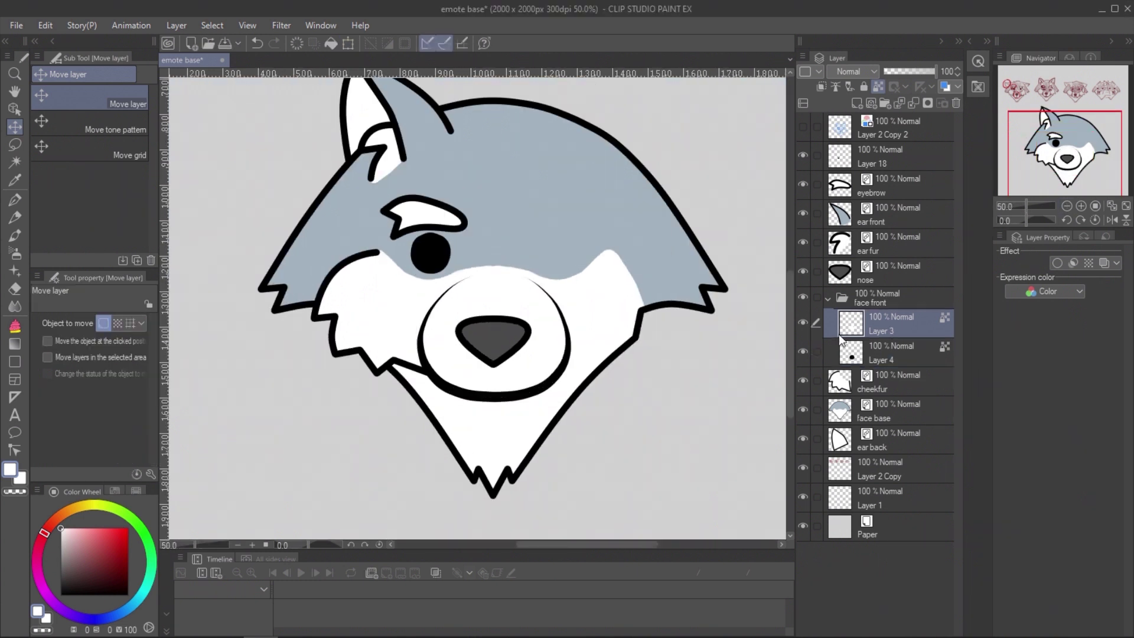
- Convert the white muzzle fill layer to a file object saved as "nose f1"
right_click(897, 331)
mouse_move(956, 433)
click(821, 433)
text(nose f1)
key(Return)
- Convert the black muzzle shape layer to a file object saved as "nose f2"
right_click(890, 362)
click(821, 433)
double_click(536, 210)
click(531, 375)
text(nose f2)
key(Return)
- Duplicate the ear front part, flip the copy horizontally and place it on the opposite side of the head
drag(1087, 146, 1089, 139)
click(869, 208)
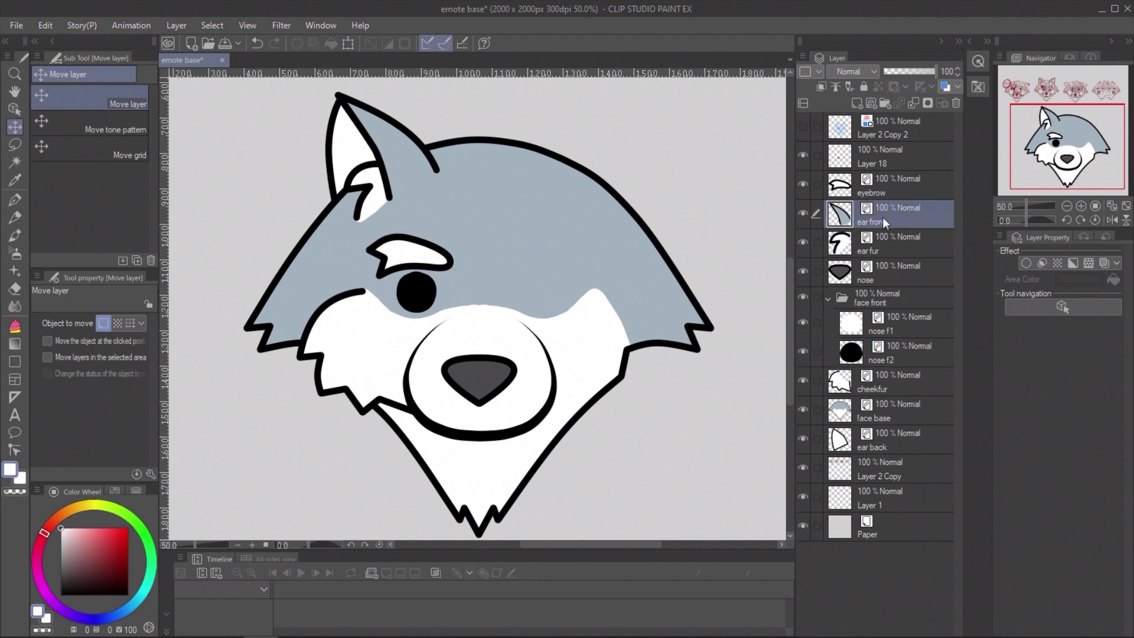
drag(887, 214, 857, 104)
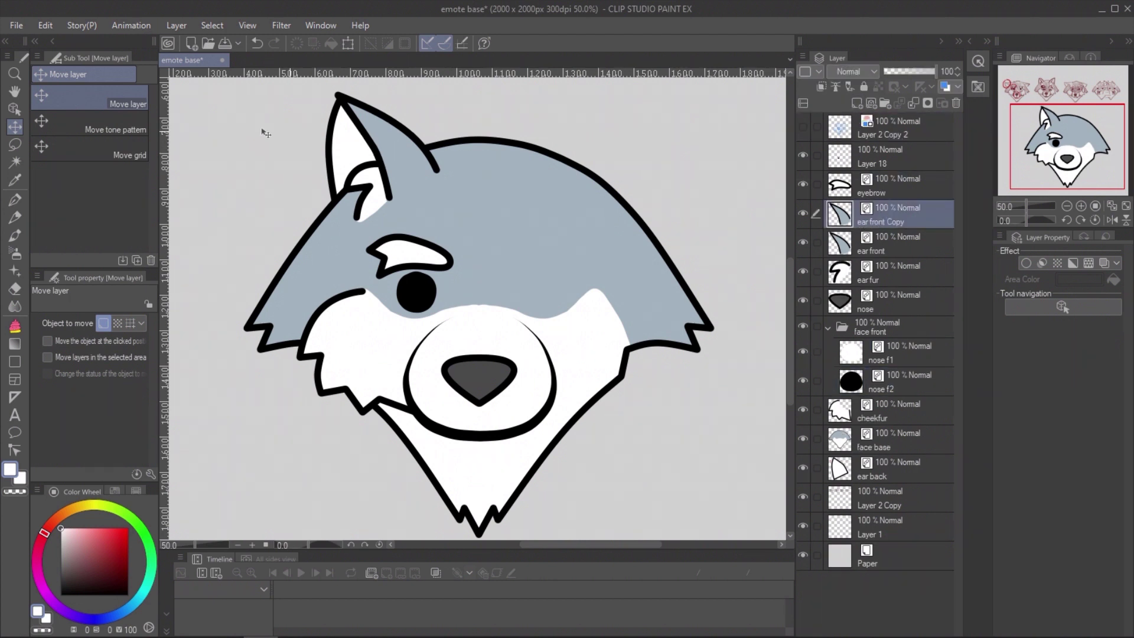
drag(415, 162, 576, 162)
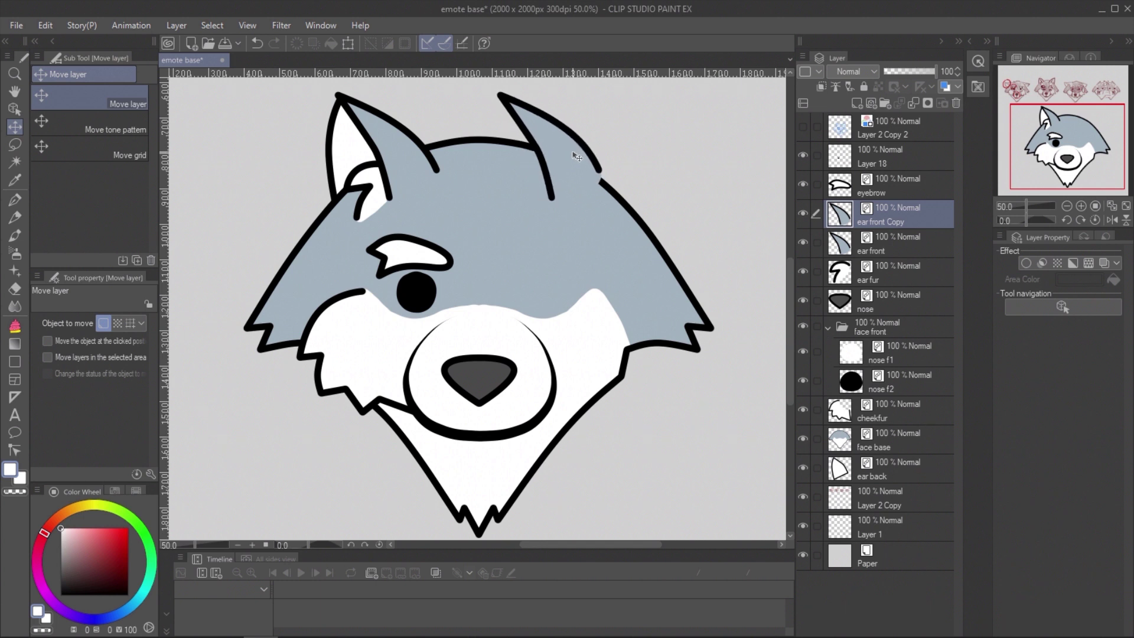
click(15, 110)
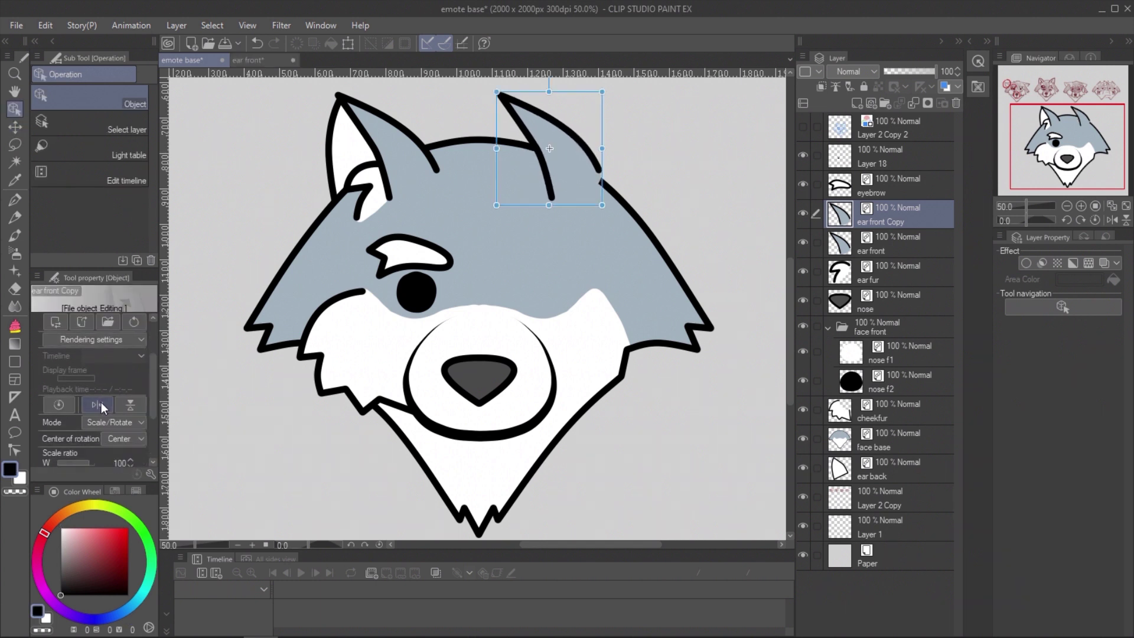
click(99, 404)
drag(562, 120, 594, 122)
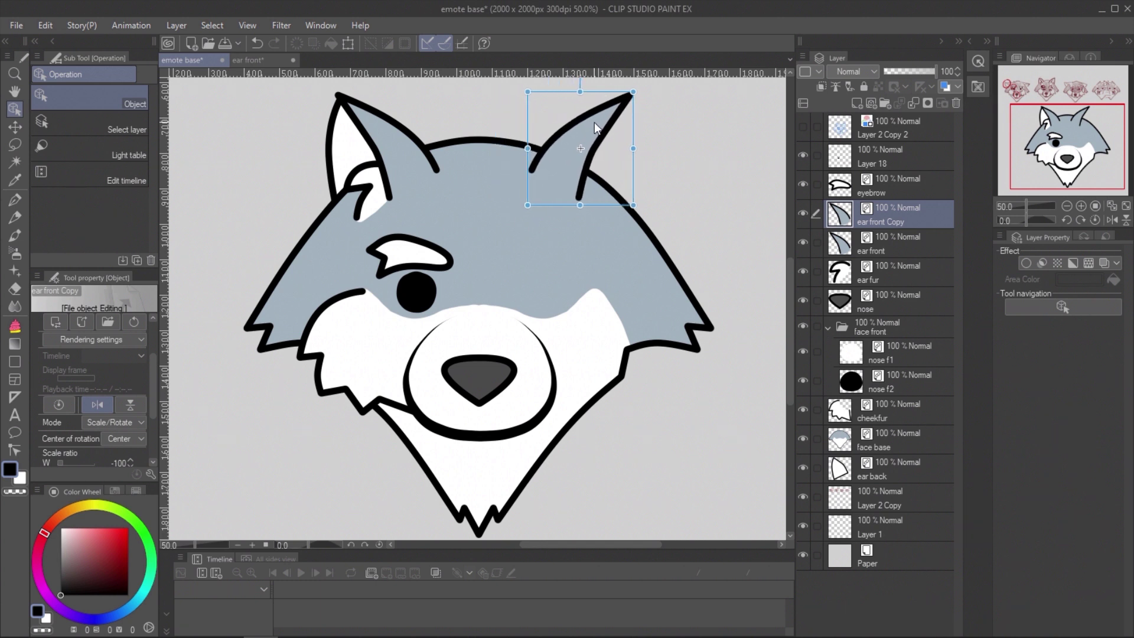
- Duplicate the ear fur part, flip the copy horizontally and place it in the second ear
click(882, 242)
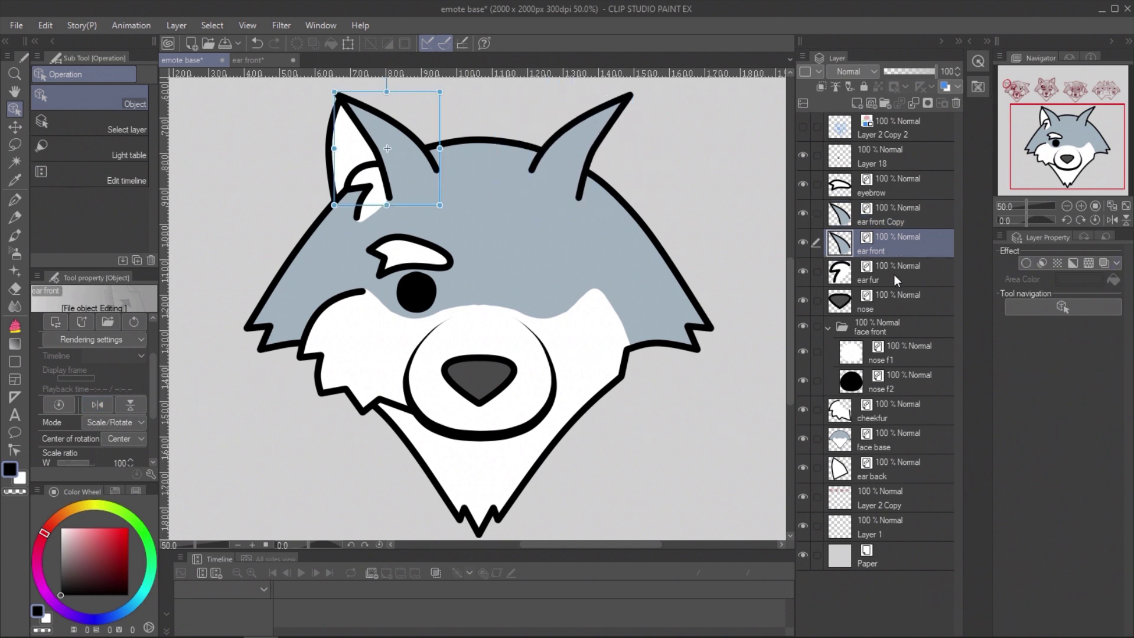
click(894, 274)
key(ctrl+c)
key(ctrl+v)
click(98, 405)
drag(372, 196, 600, 196)
- Duplicate the ear back part, flip the copy horizontally and place it behind the second ear
click(902, 503)
key(ctrl+c)
key(ctrl+v)
click(15, 127)
drag(353, 160, 558, 159)
click(15, 109)
click(97, 319)
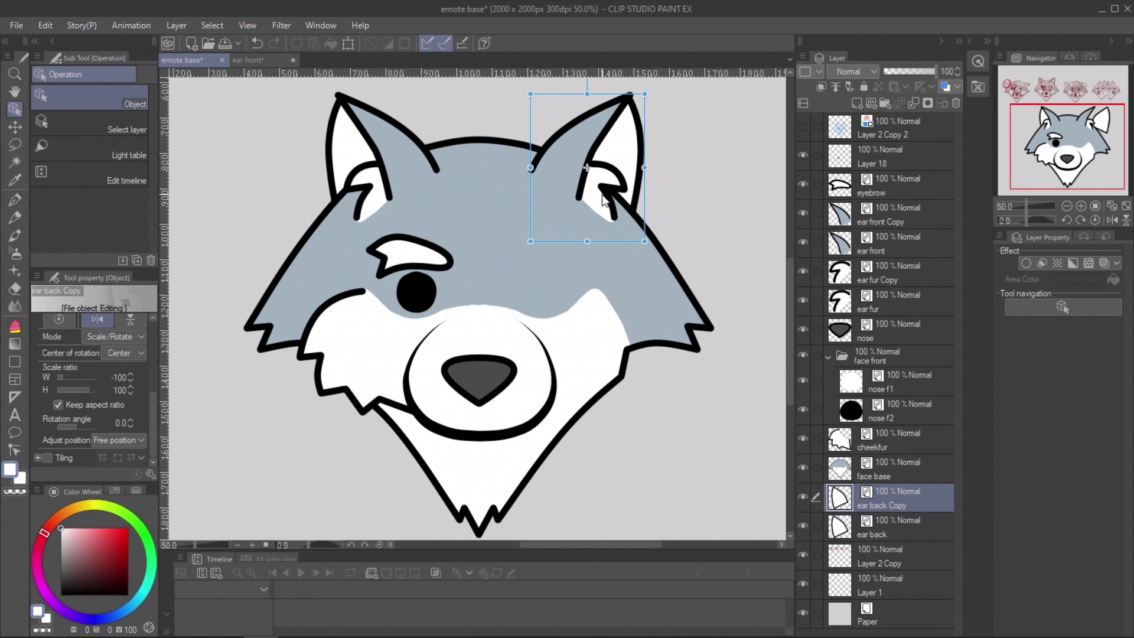
- Duplicate the eyebrow, flip the copy horizontally and place it on the opposite side of the forehead
click(431, 269)
drag(440, 253, 559, 254)
key(ctrl+z)
key(ctrl+c)
key(ctrl+v)
scroll(82, 396, down, 3)
click(98, 380)
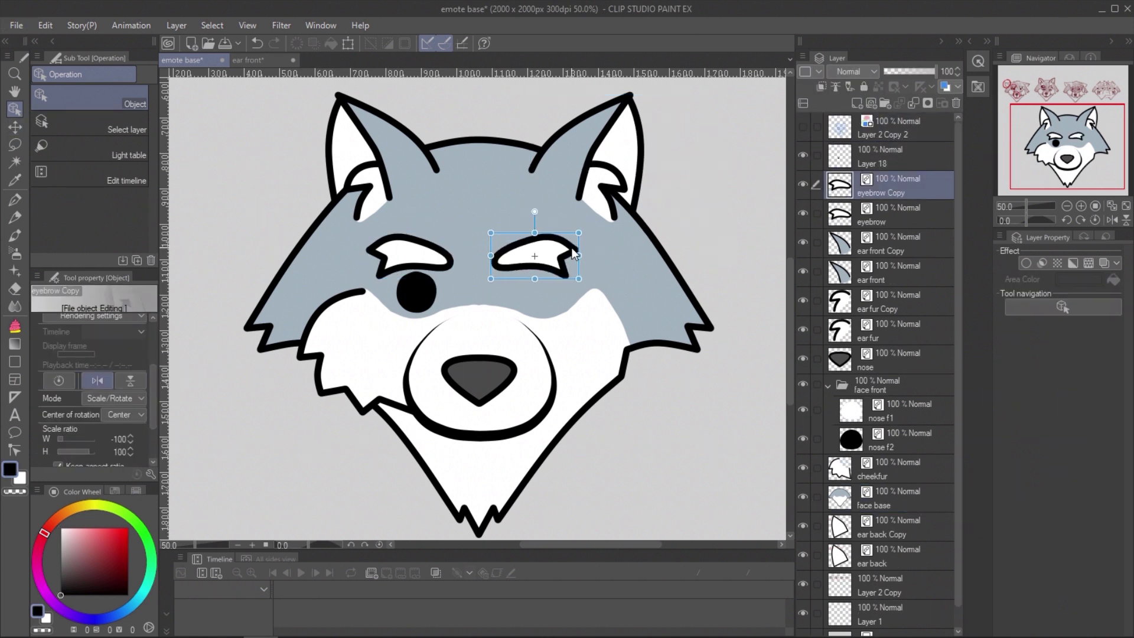
- Duplicate the eye and place the copy under the second eyebrow
click(413, 293)
click(15, 128)
key(ctrl+c)
key(ctrl+v)
drag(420, 290, 568, 265)
click(880, 216)
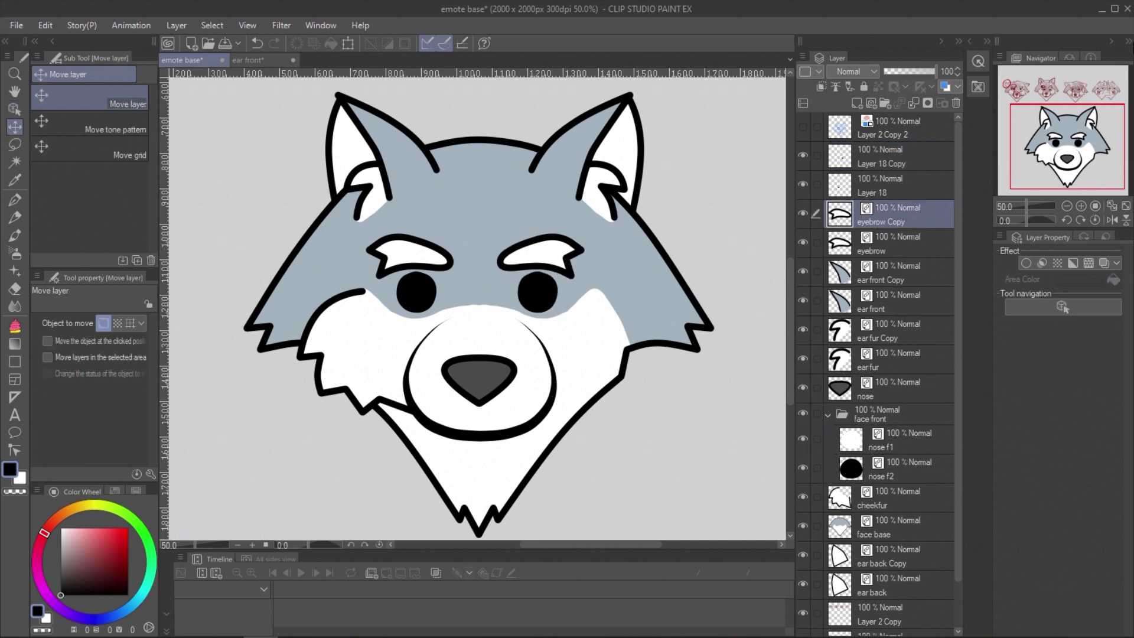
- Duplicate the cheekfur part, flip the copy horizontally and place it on the opposite cheek
click(887, 500)
drag(888, 501, 856, 104)
key(ctrl+t)
click(75, 323)
drag(380, 348, 605, 347)
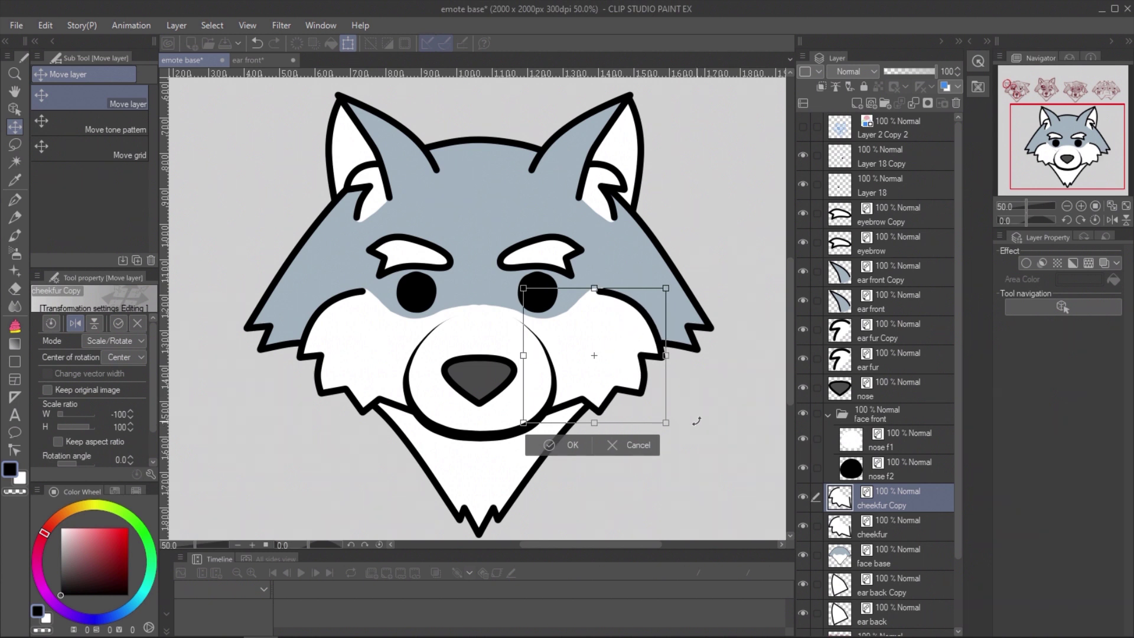
key(Return)
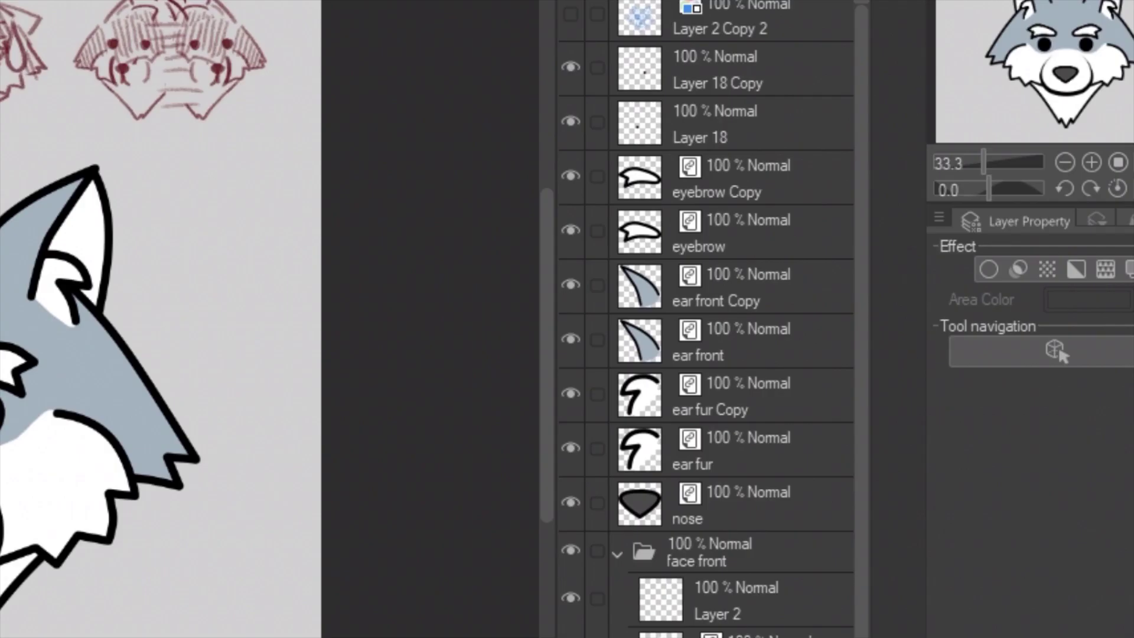
- Rename the eyebrow copy as "eyebrow Right" and the original as "eyebrow Left"
click(738, 194)
double_click(748, 196)
drag(772, 192, 737, 195)
text(Right)
double_click(733, 242)
text(Left)
key(Return)
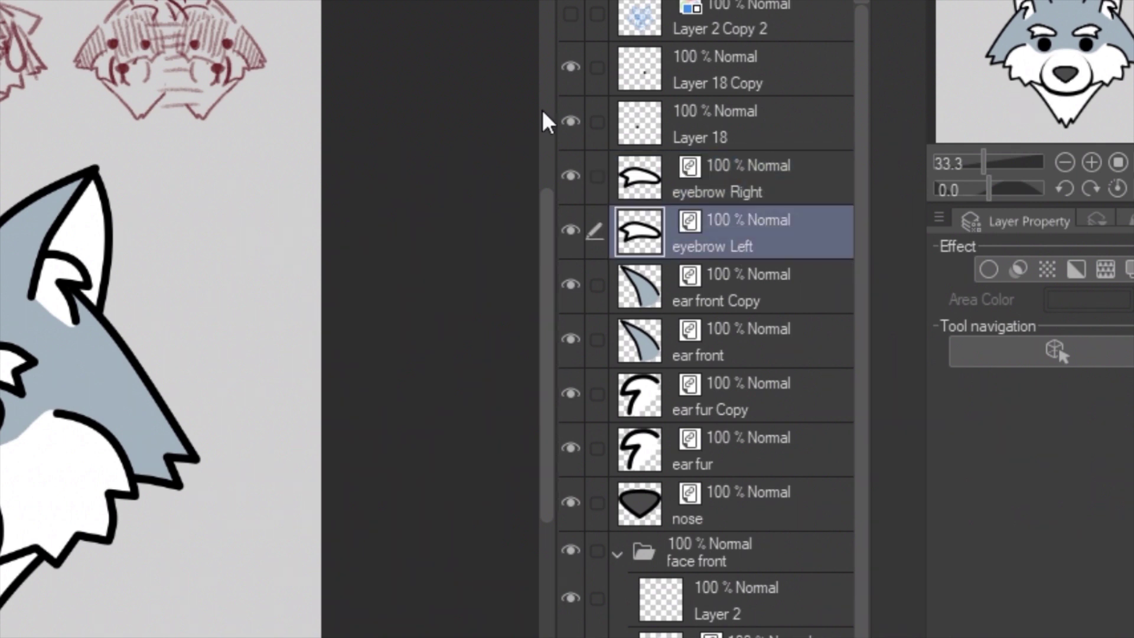
- Rename the ear front copy as "ear front Right" and the original as "ear front Left"
click(760, 301)
double_click(759, 302)
drag(763, 302, 732, 303)
text(Right)
key(Return)
double_click(733, 353)
click(732, 353)
text(Left)
key(Return)
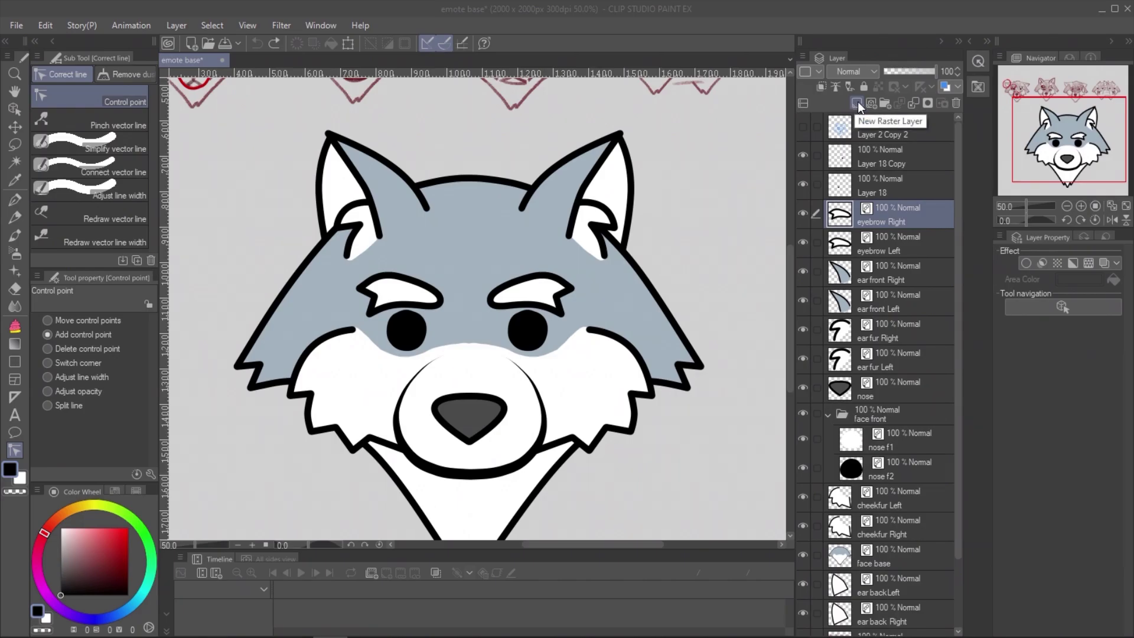
- On a new vector layer, draw a Bezier mouth line from the nose tip down and up along one side of the muzzle
click(857, 103)
click(15, 362)
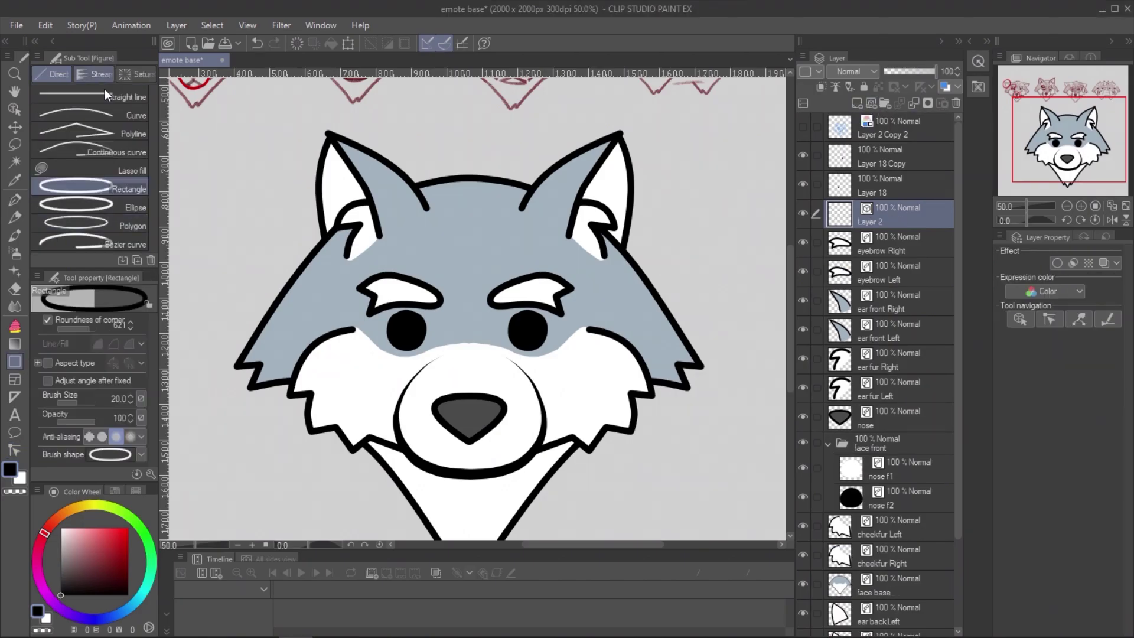
click(131, 246)
click(470, 442)
click(470, 475)
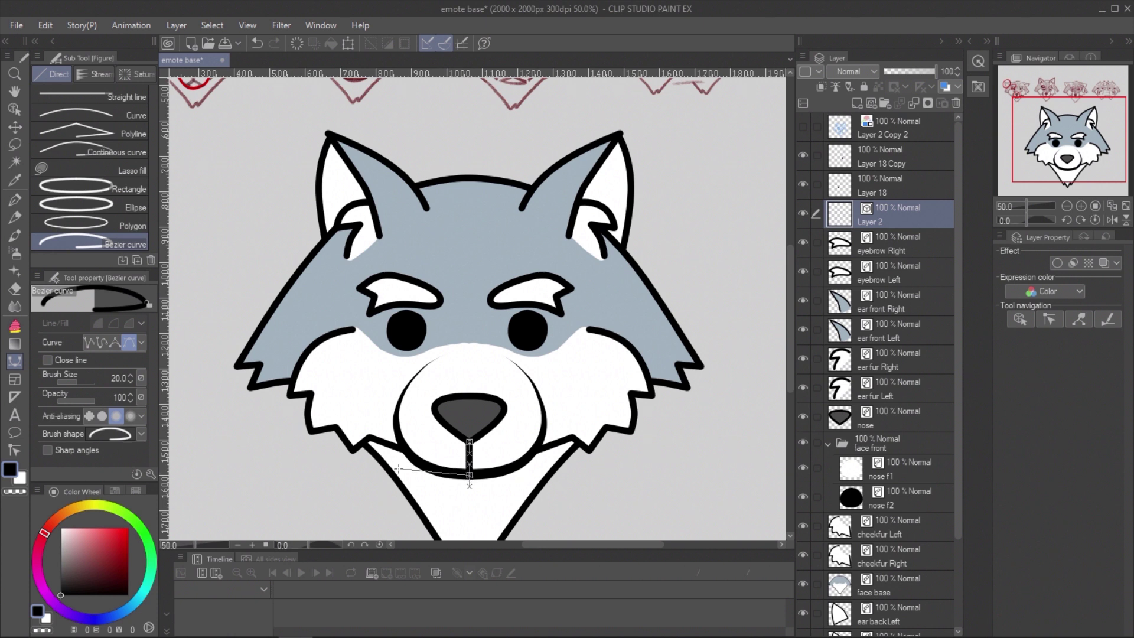
drag(388, 425, 362, 375)
key(Return)
- Duplicate the mouth line layer, flip the copy horizontally and align it to complete the smile
drag(873, 214, 856, 104)
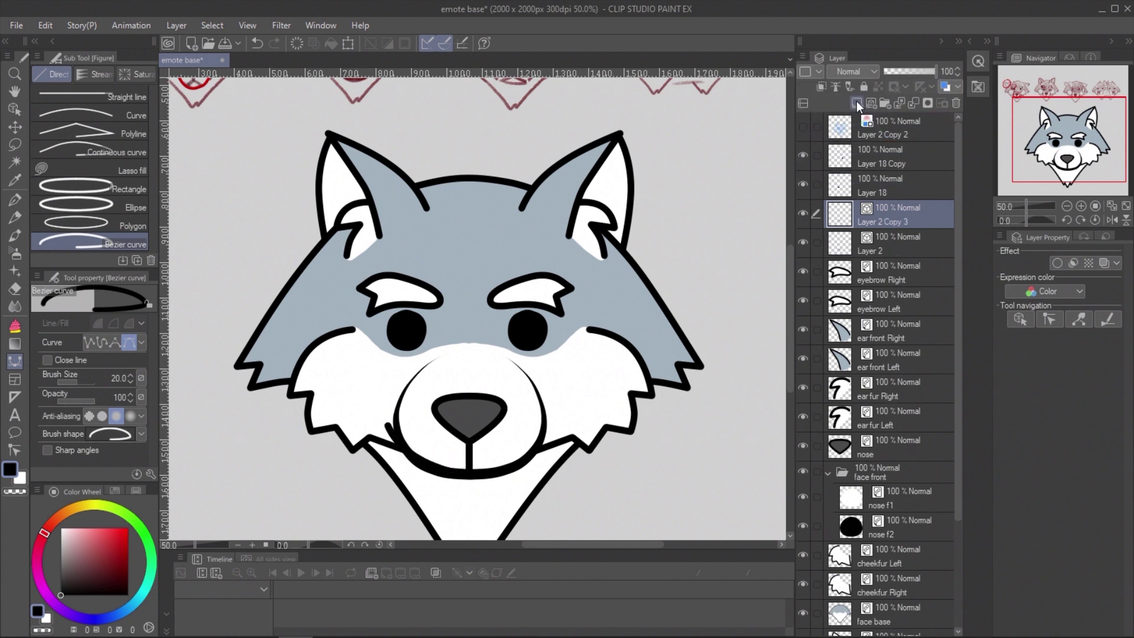
key(ctrl+t)
click(75, 323)
drag(432, 455, 530, 456)
key(Return)
- Apply the layer color effect to nose f2 and recolour the muzzle edge grey
click(921, 524)
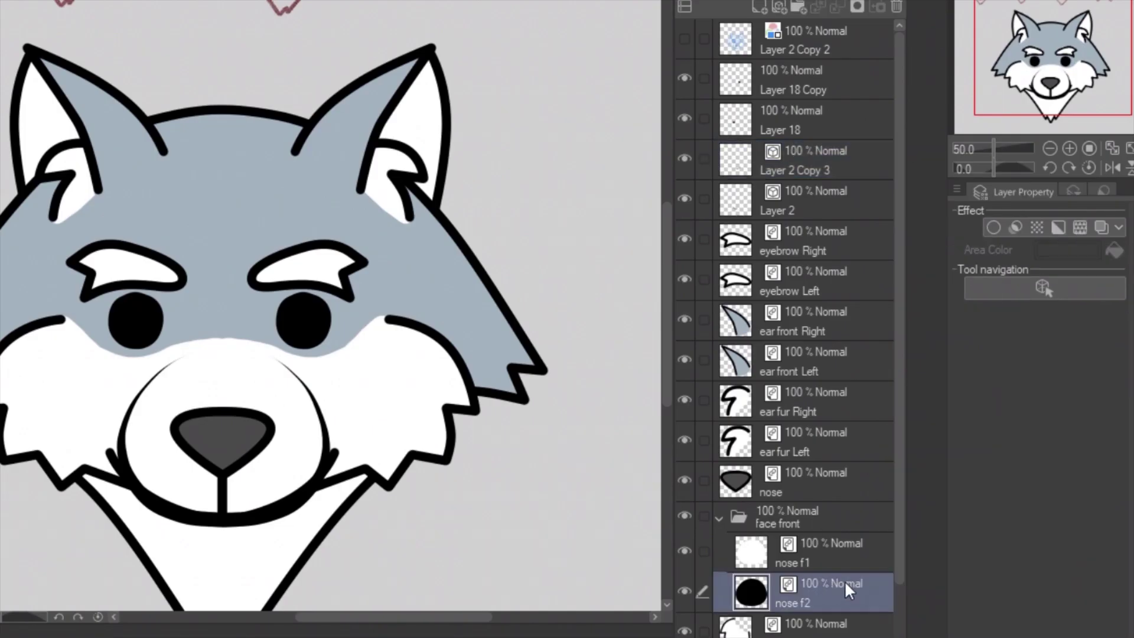
click(1100, 228)
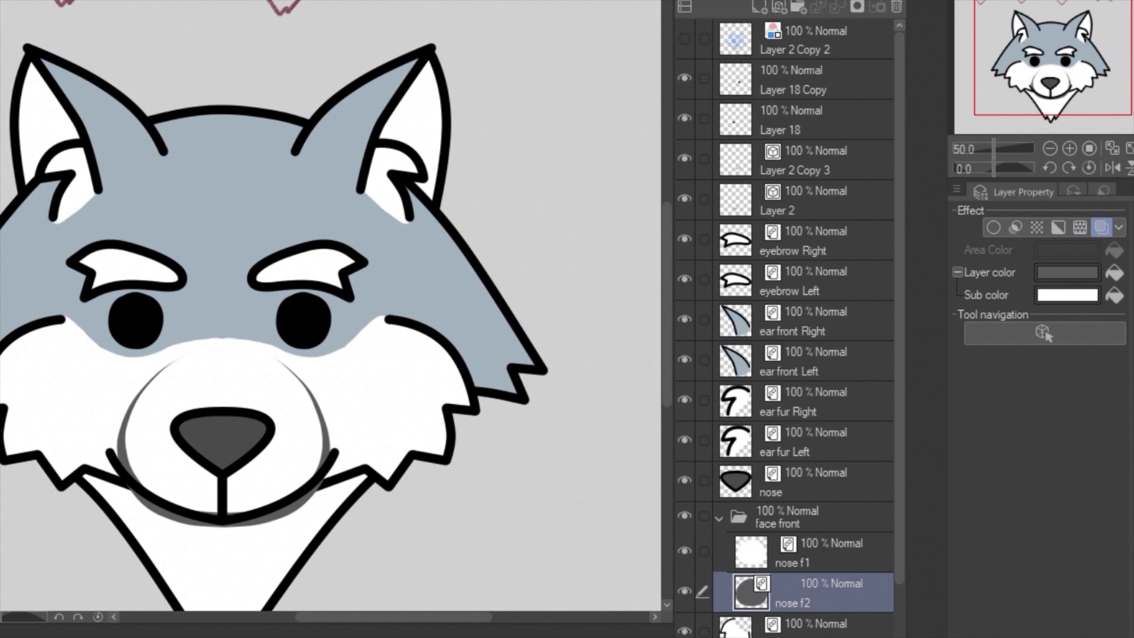
click(1114, 297)
click(1114, 275)
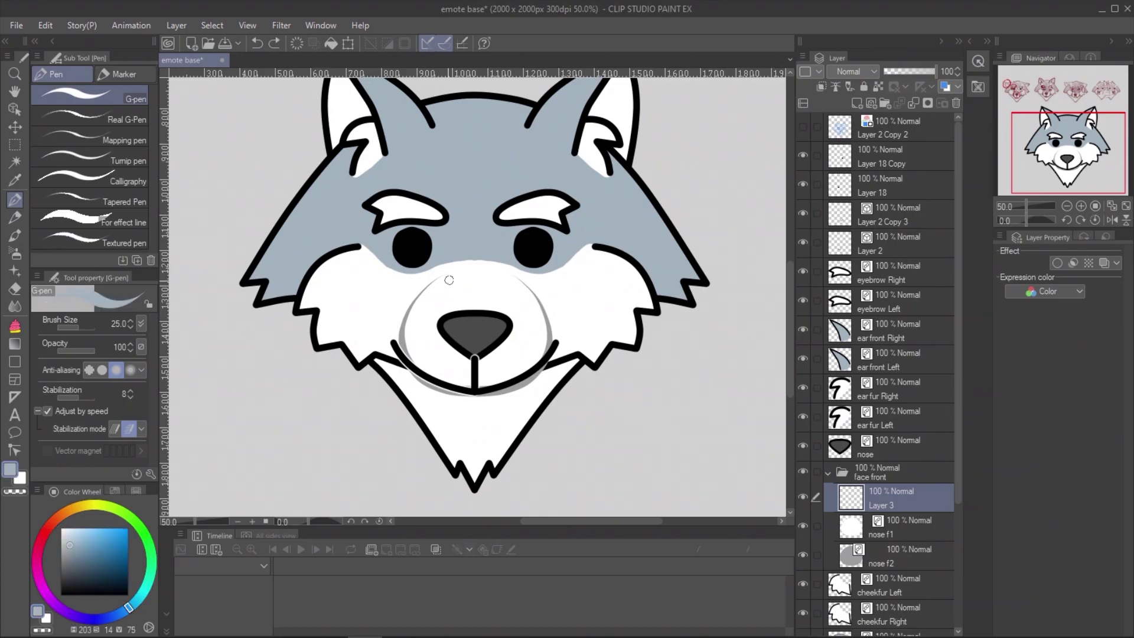
- Outline the bridge of the snout in blue-grey above nose f1 and fill it with the same colour
mouse_move(452, 272)
mouse_down()
mouse_move(433, 316)
mouse_move(523, 301)
mouse_move(493, 260)
mouse_move(447, 273)
mouse_move(438, 313)
mouse_up()
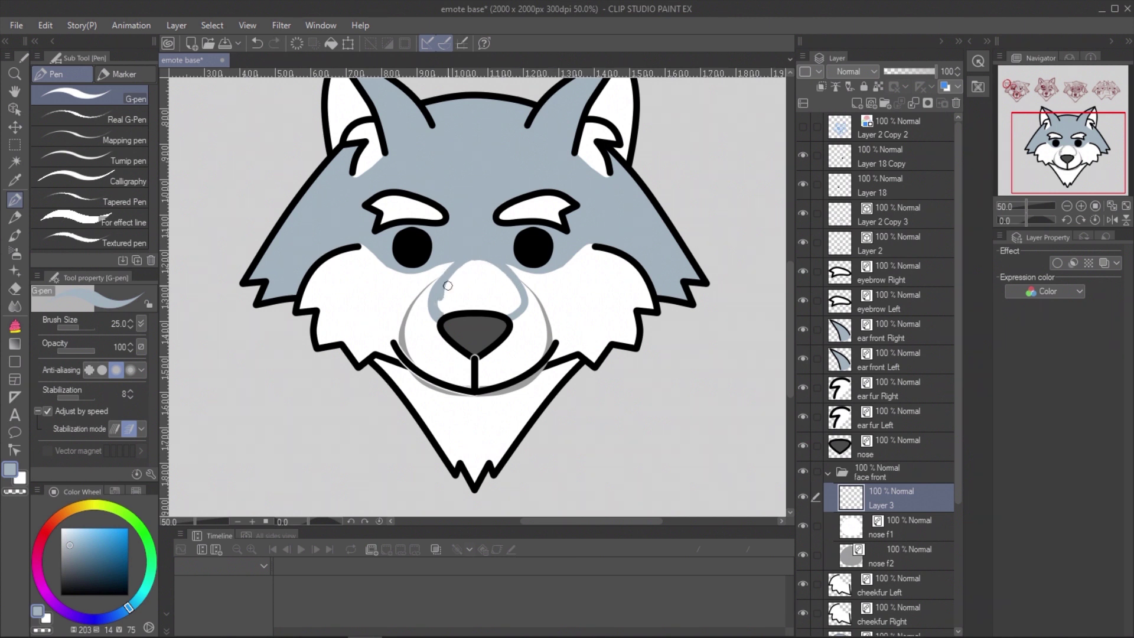
click(15, 326)
click(47, 372)
drag(434, 239, 507, 216)
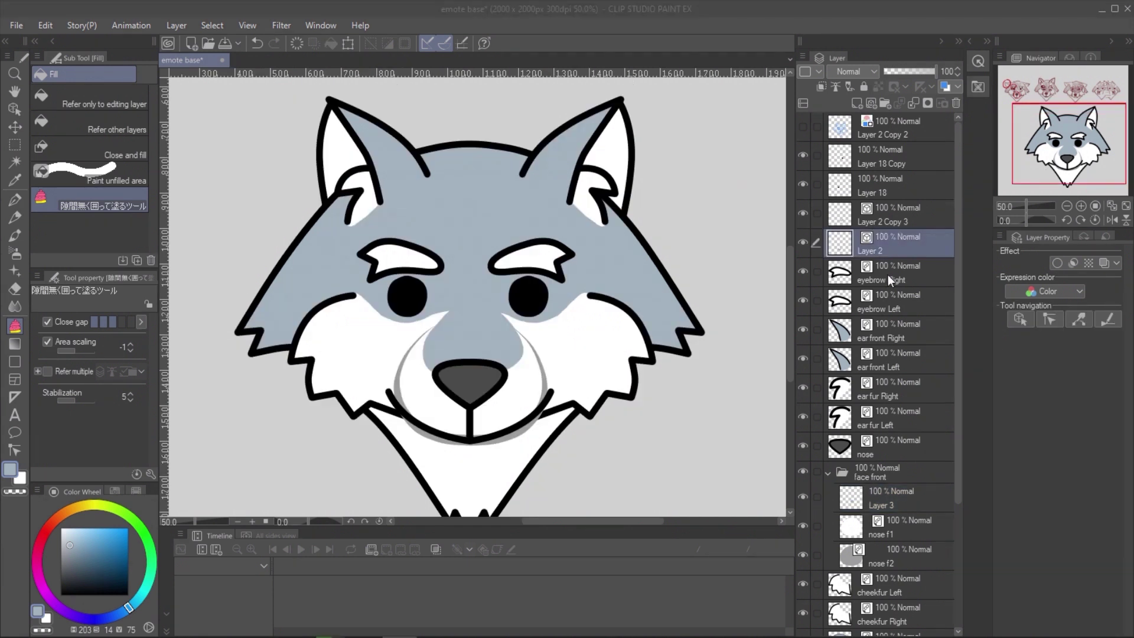
- Open the source file of the eyebrow Right file object for editing
click(890, 280)
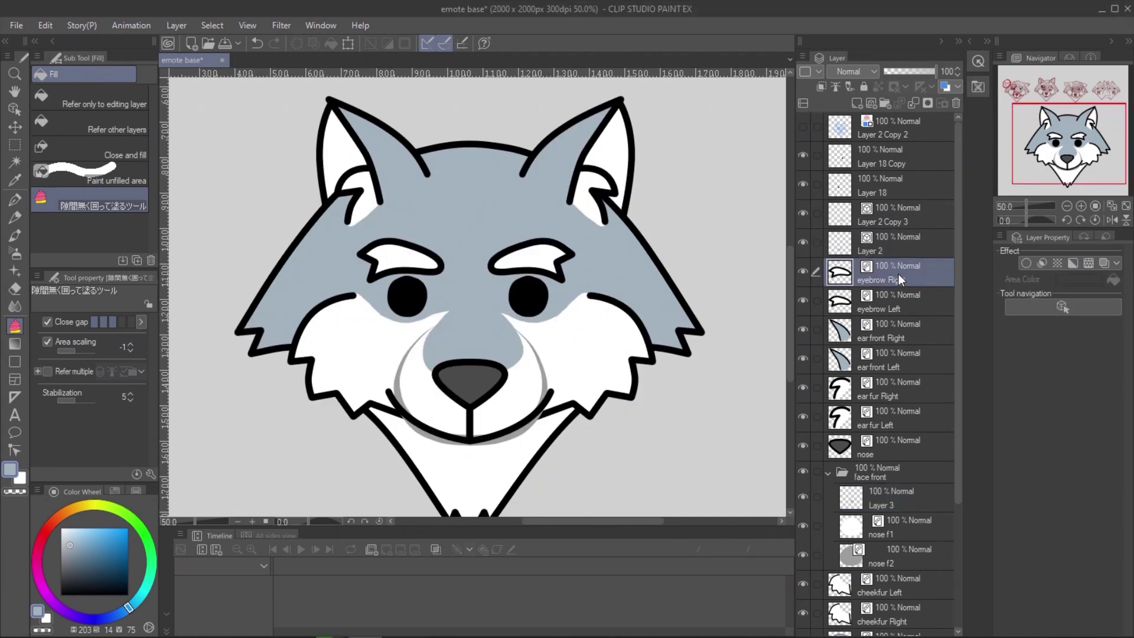
click(15, 108)
click(40, 94)
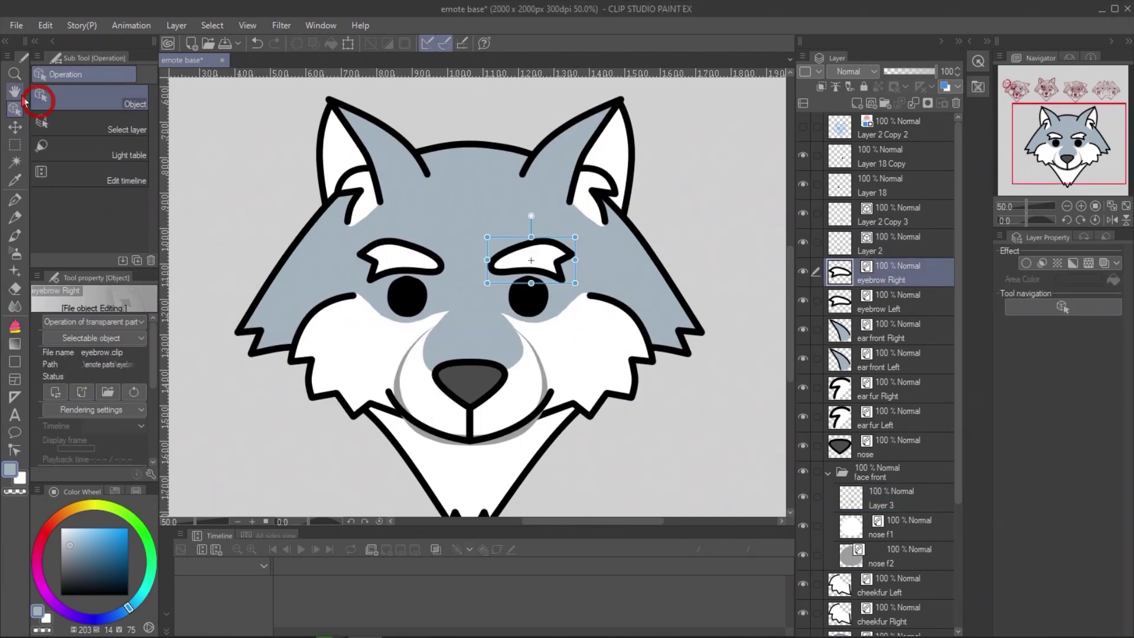
click(81, 392)
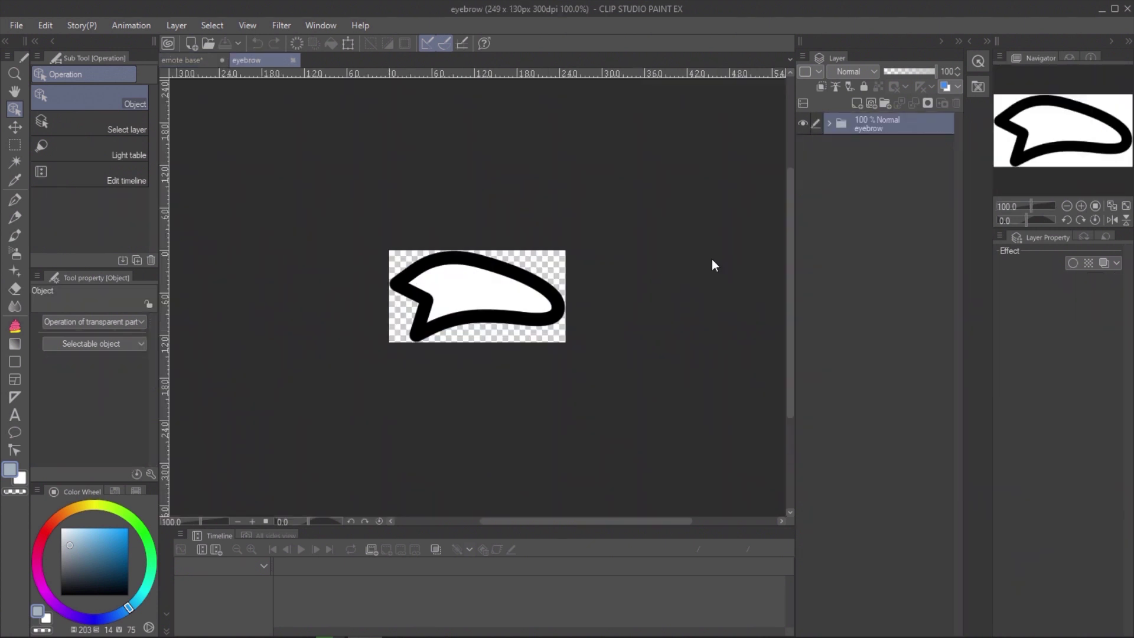
- Paint a grey shadow along the eyebrow's lower edge on a new layer above Layer 17, clipped to the white fill
click(830, 124)
click(892, 171)
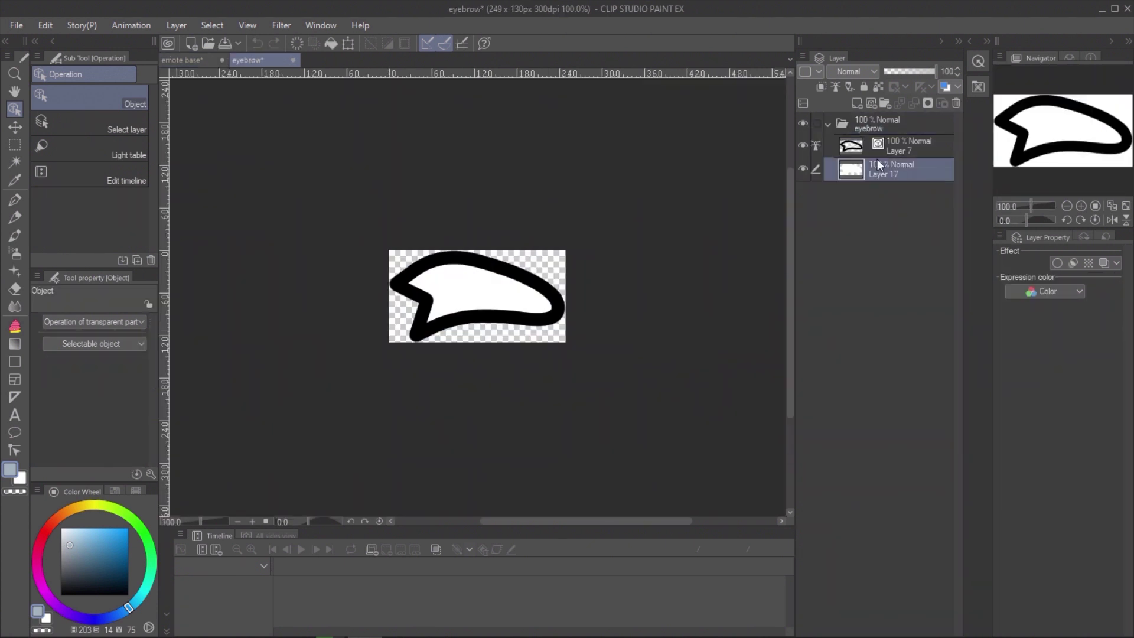
click(857, 103)
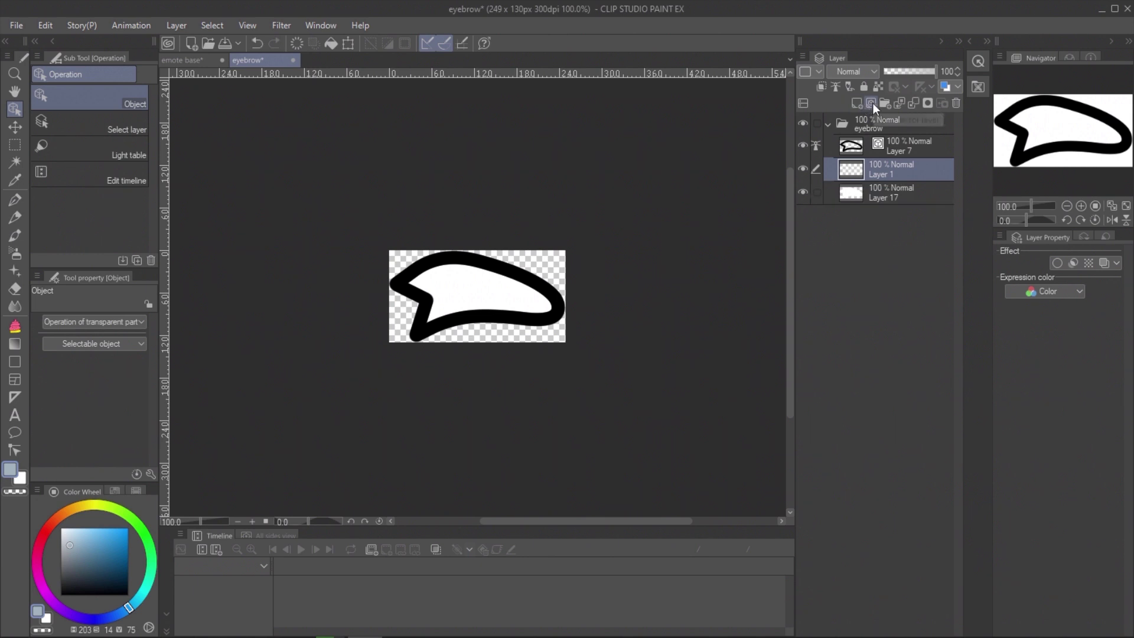
click(15, 200)
mouse_move(431, 310)
mouse_down()
mouse_move(549, 324)
mouse_move(452, 315)
mouse_move(564, 312)
mouse_up()
click(821, 87)
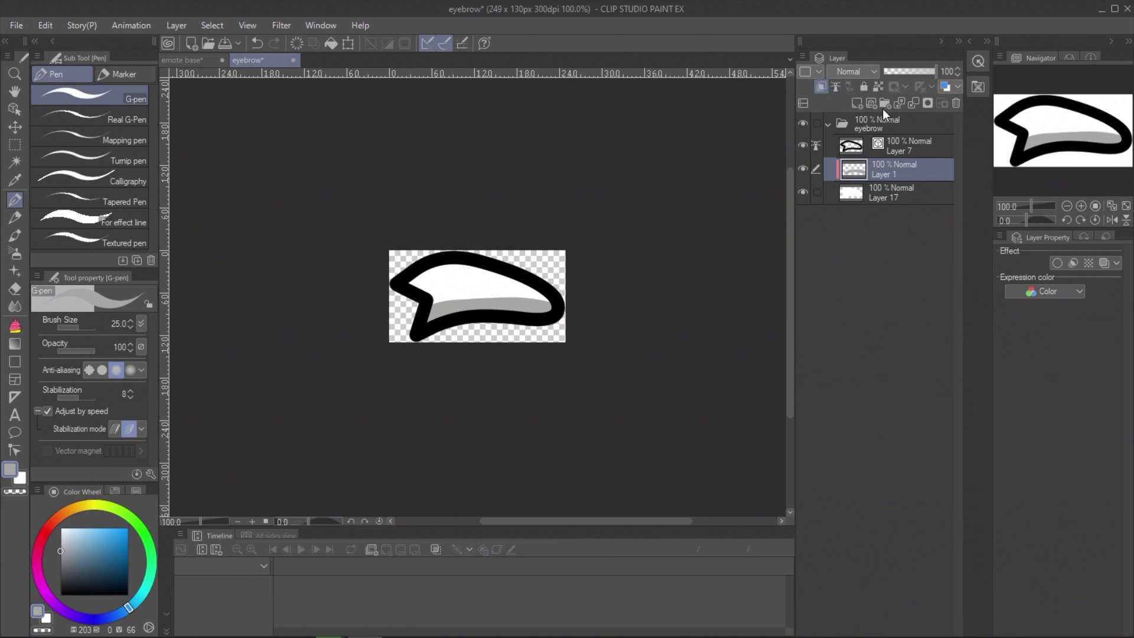
- Save the eyebrow file and return to the emote base canvas
click(17, 25)
click(73, 137)
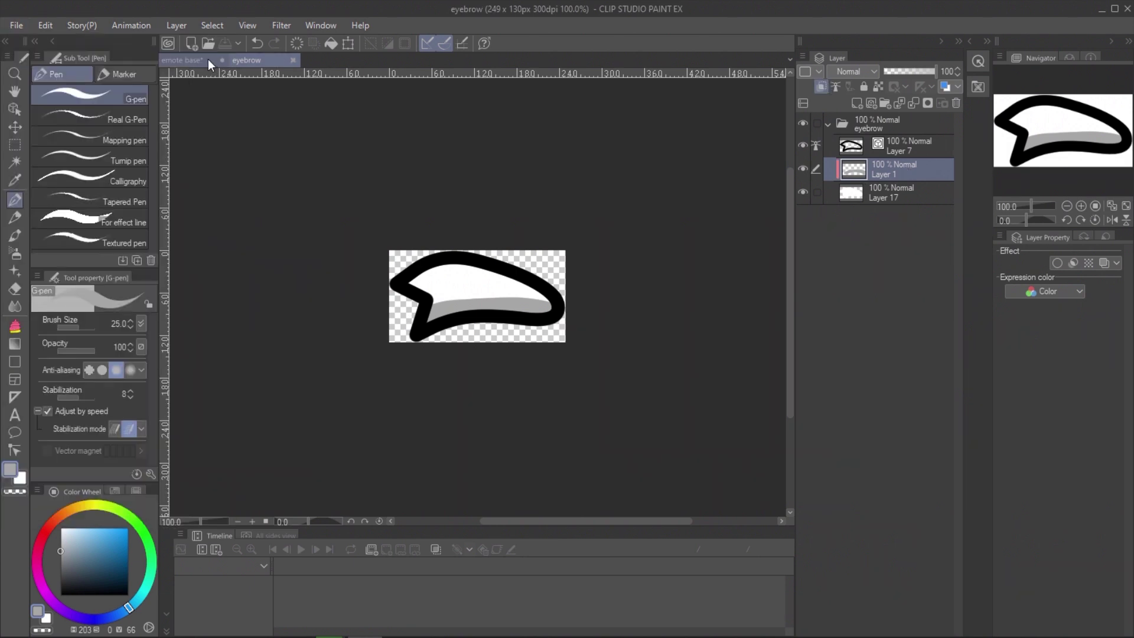
click(205, 59)
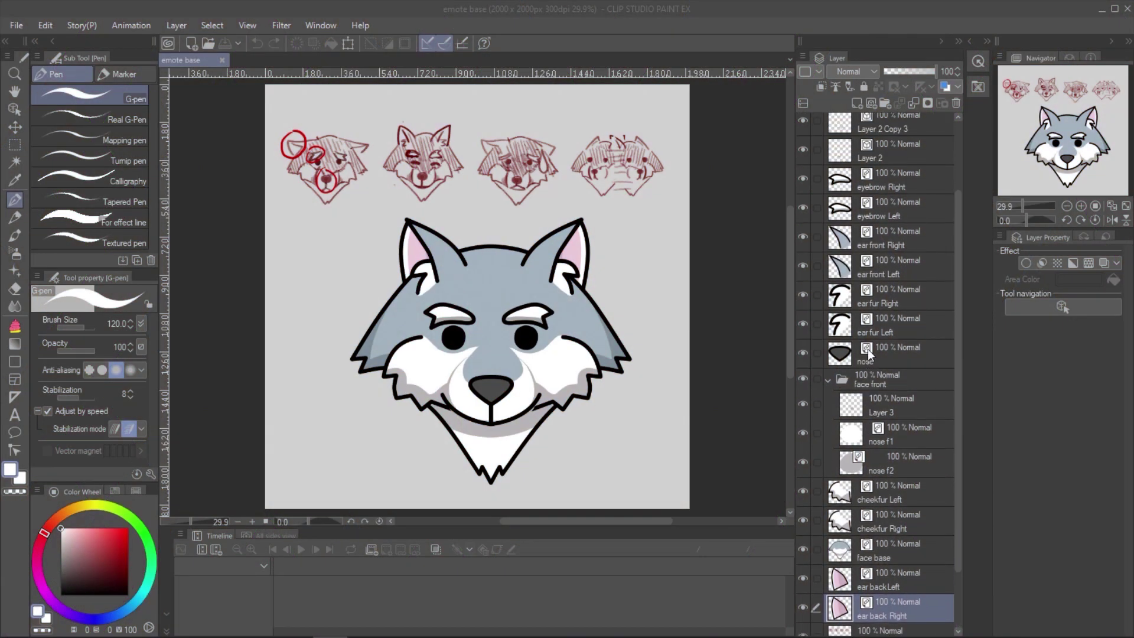
- Group all the wolf head layers, from the ear backs up to Layer 18 Copy, into a folder named head base
scroll(867, 349, up, 1)
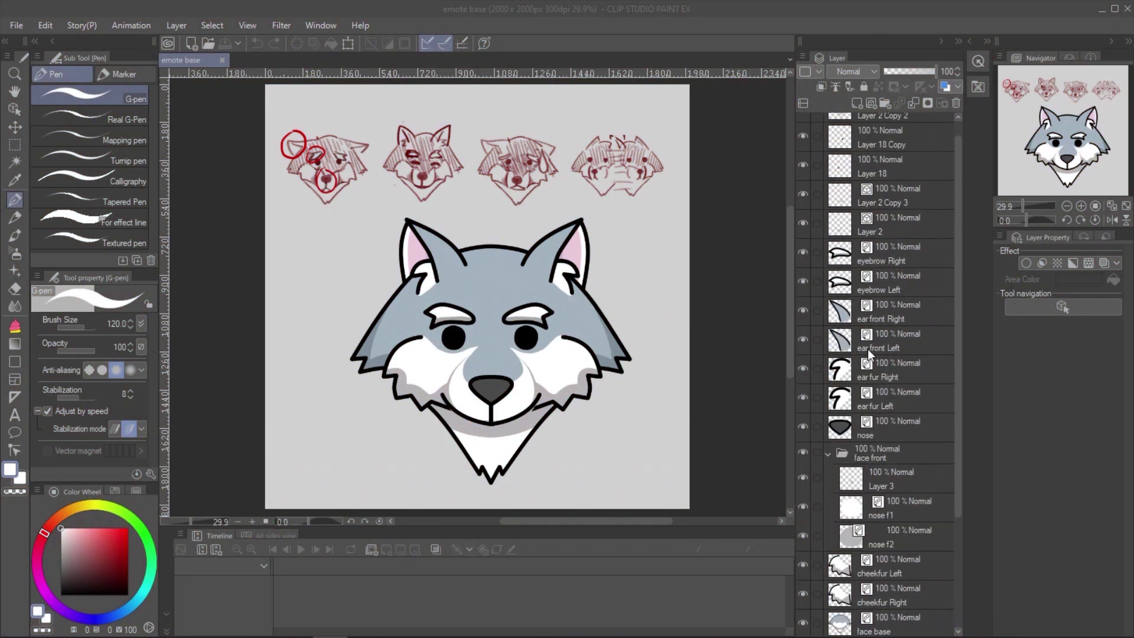
scroll(867, 320, up, 1)
shift+click(909, 156)
drag(909, 157, 886, 103)
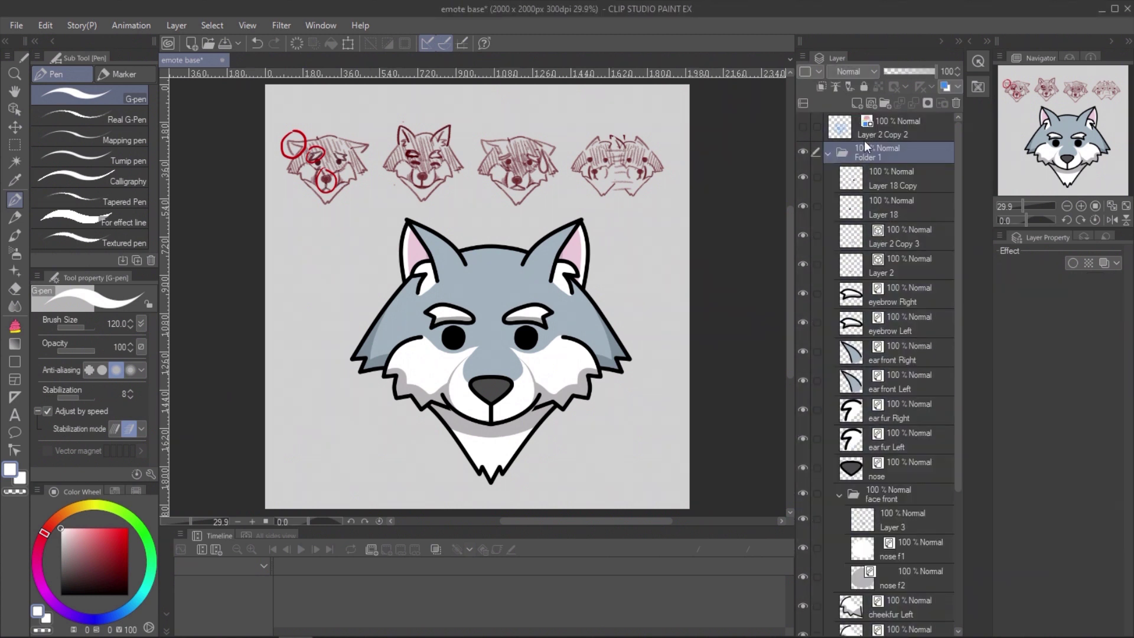
click(828, 153)
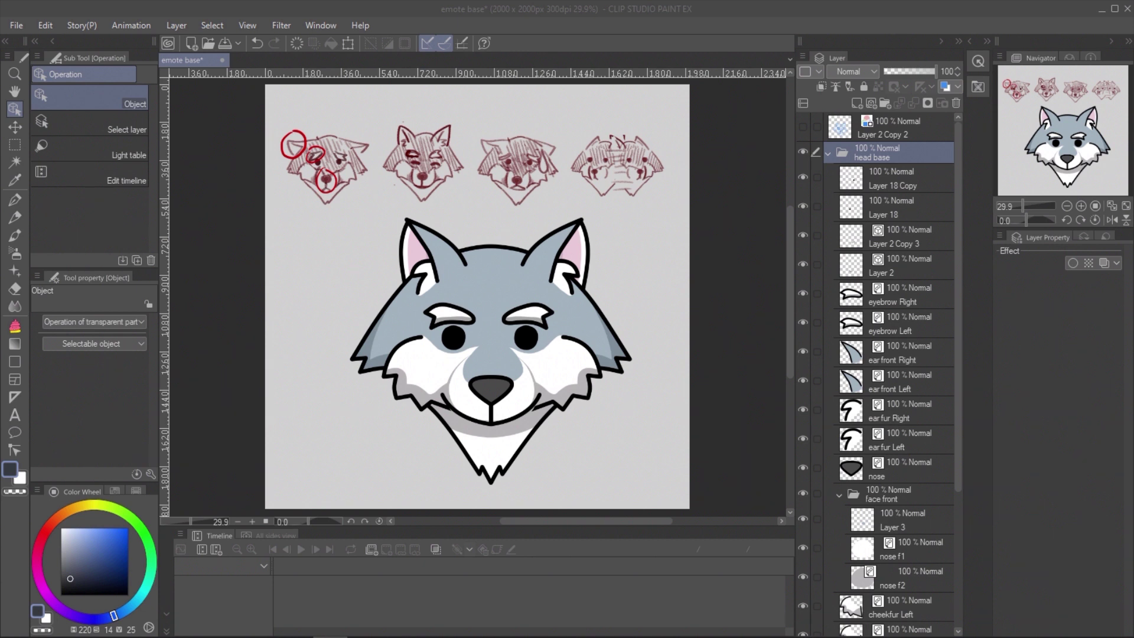
- Create a new 2000 x 2000 px illustration at 300 dpi
click(18, 27)
click(44, 39)
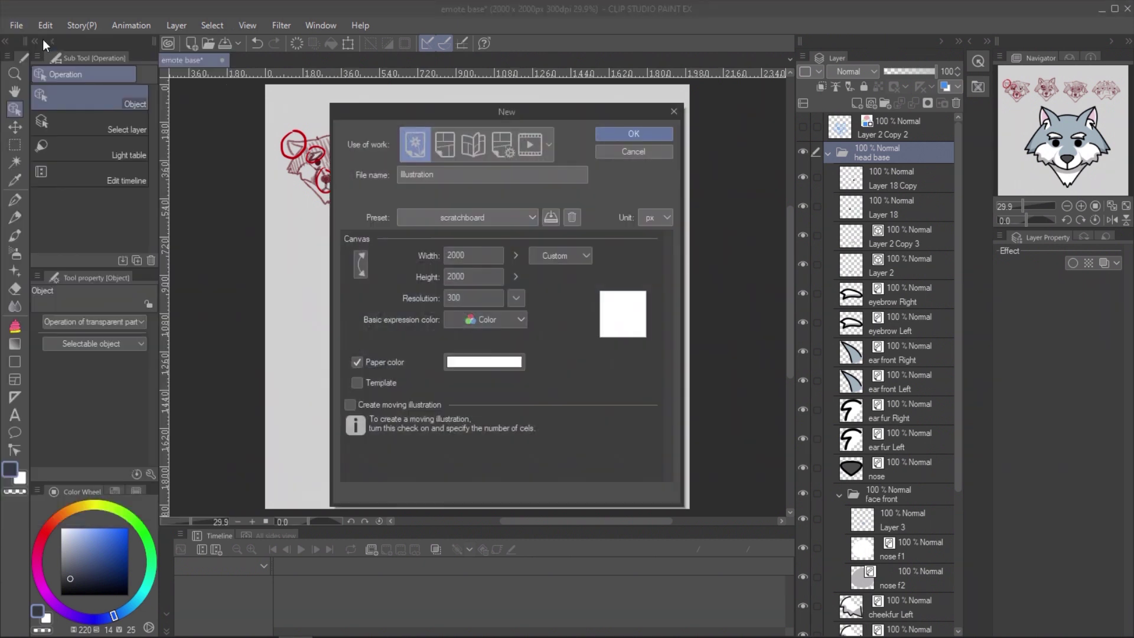
click(657, 135)
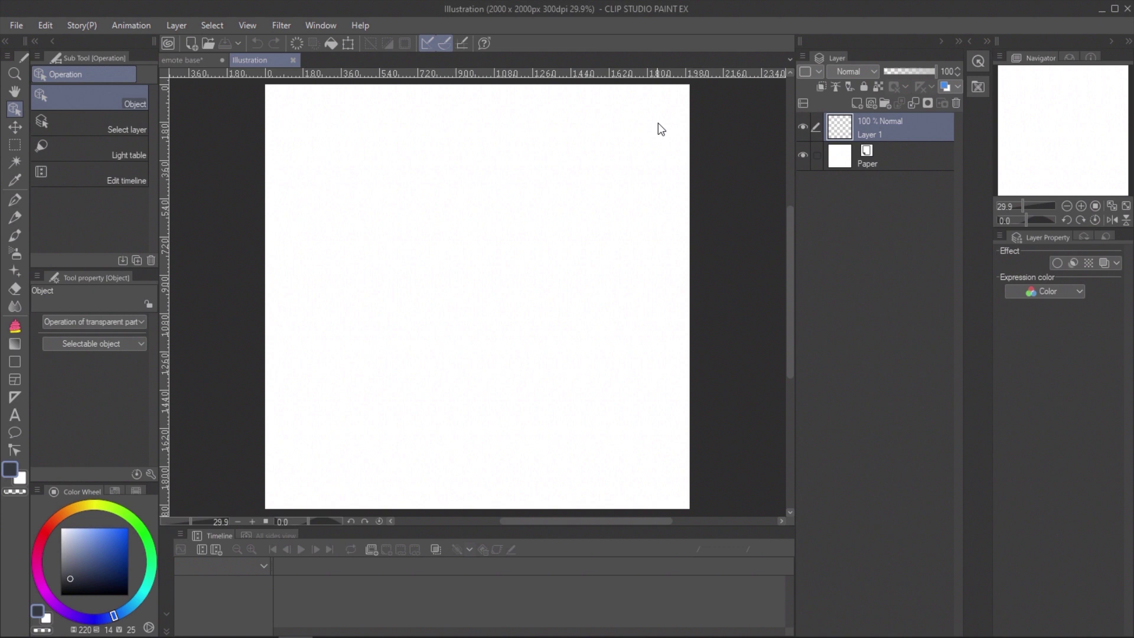
- Paste the chat screenshot for comparison, set the paper to the matching dark blue-grey drawing colour, and delete the screenshot layer
key(ctrl+v)
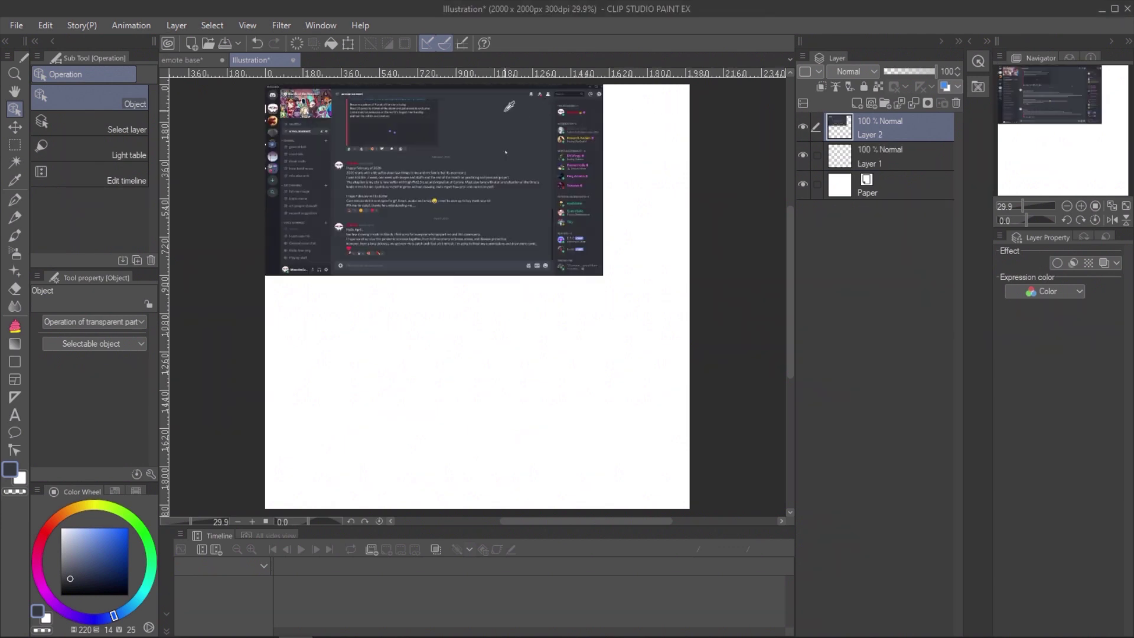
click(920, 190)
click(1114, 254)
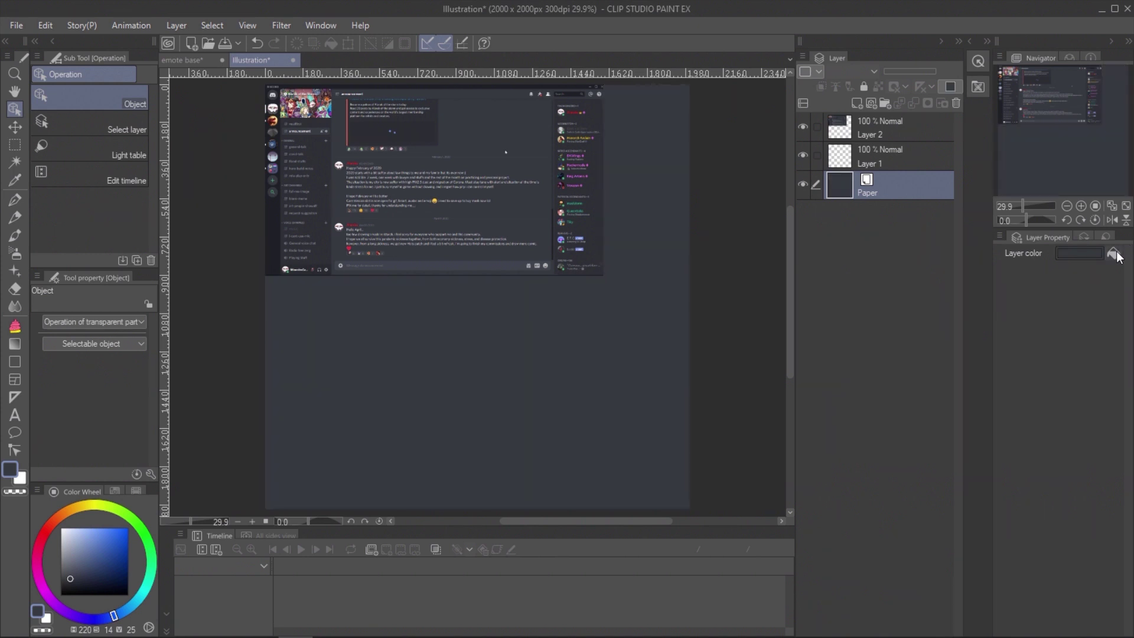
click(914, 130)
click(956, 103)
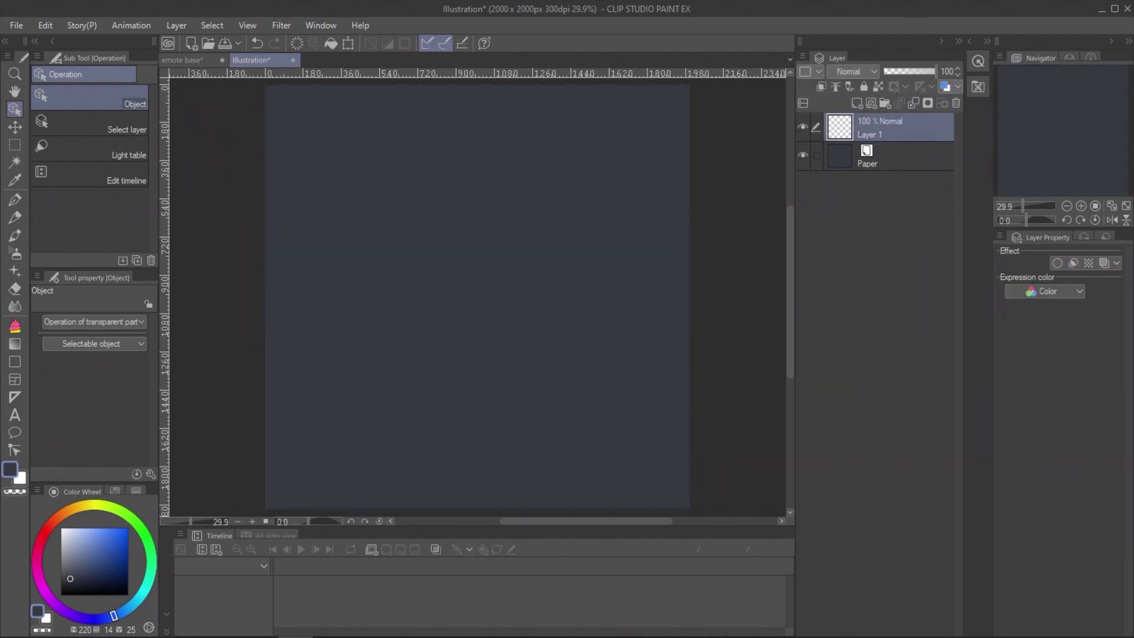
- Copy the head base folder from emote base into the new illustration and centre the head on the canvas
click(169, 63)
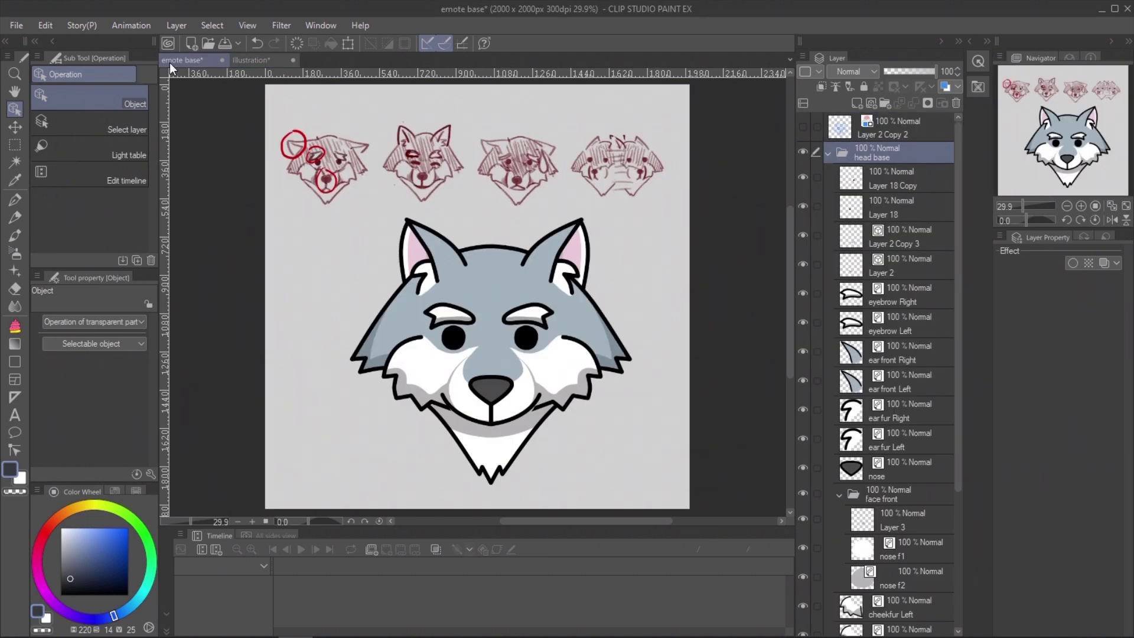
click(827, 155)
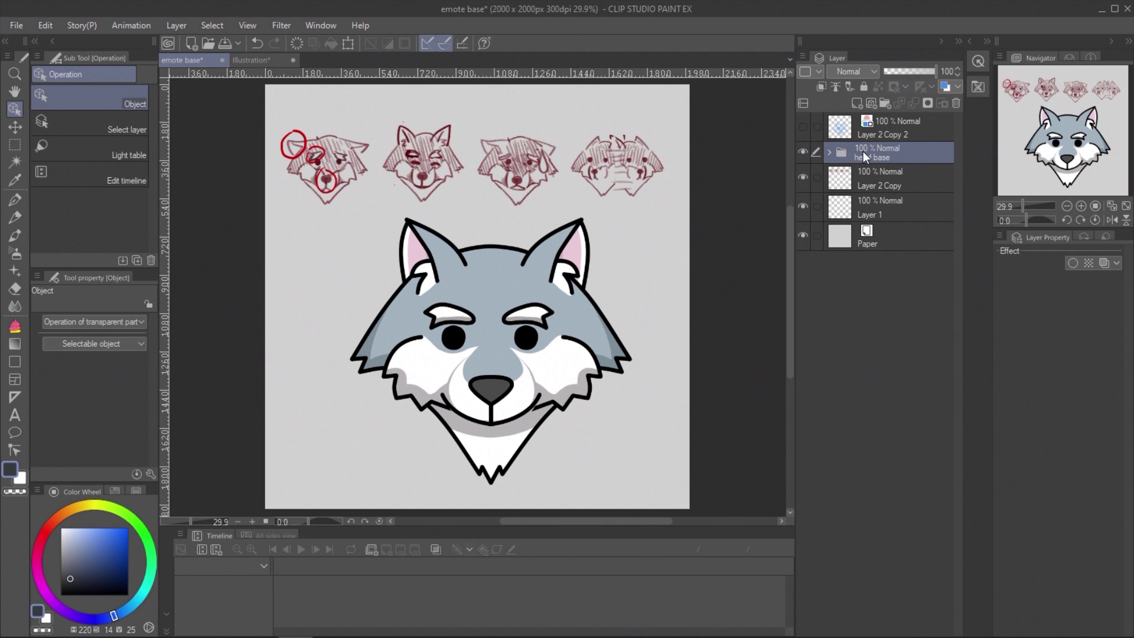
click(253, 57)
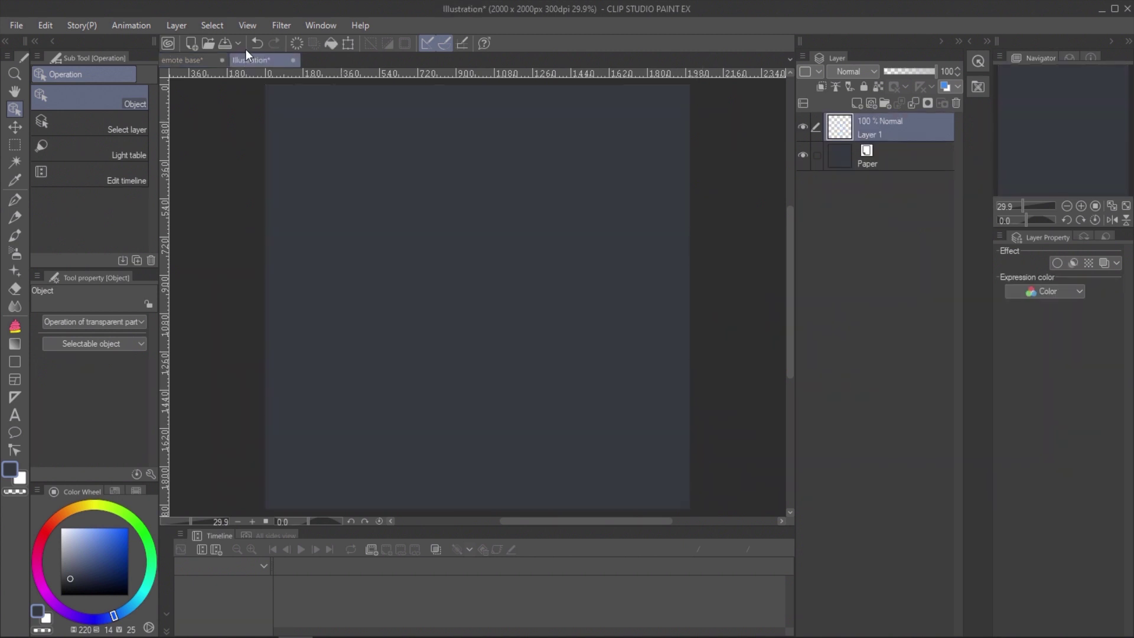
key(ctrl+v)
key(k)
drag(484, 281, 476, 218)
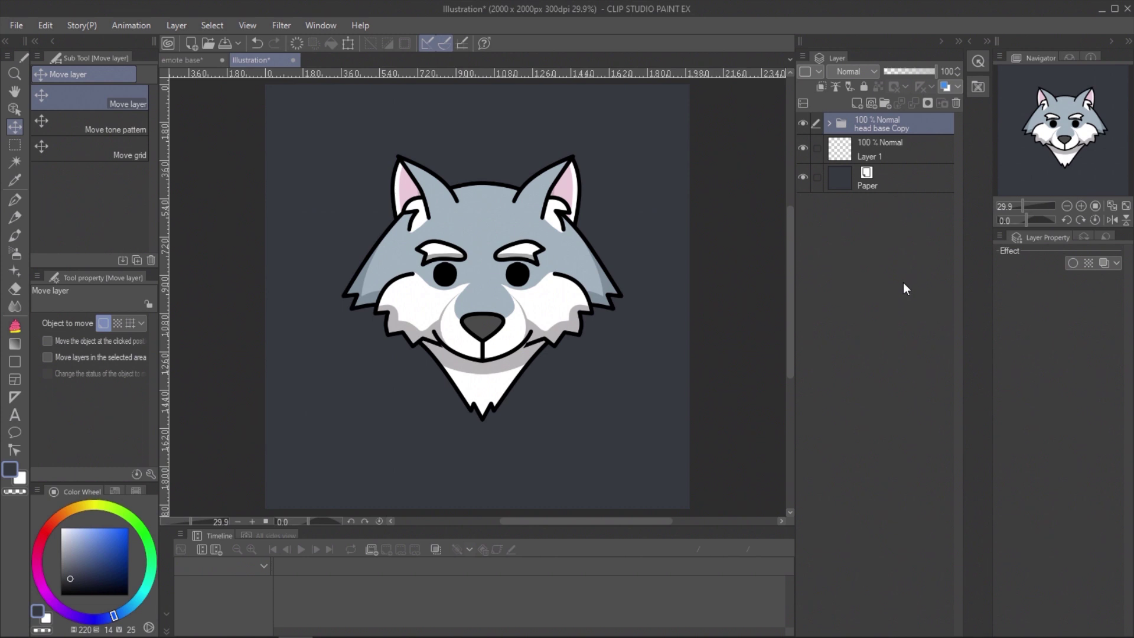
- Crop the canvas to the outline of the head base Copy folder and clear the selection
ctrl+click(843, 124)
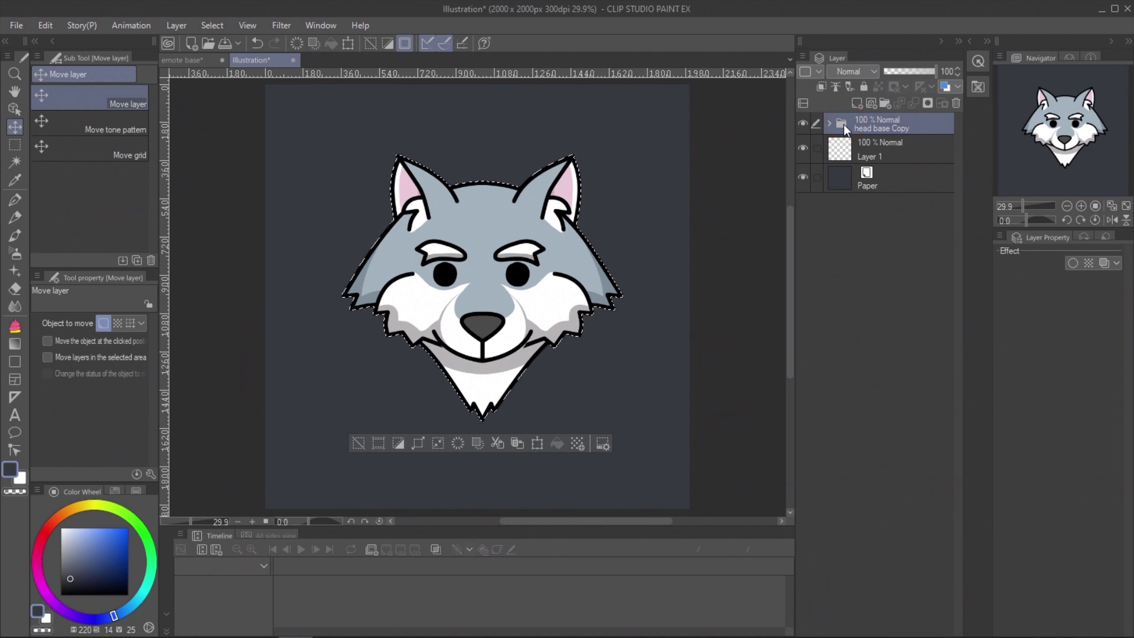
click(45, 26)
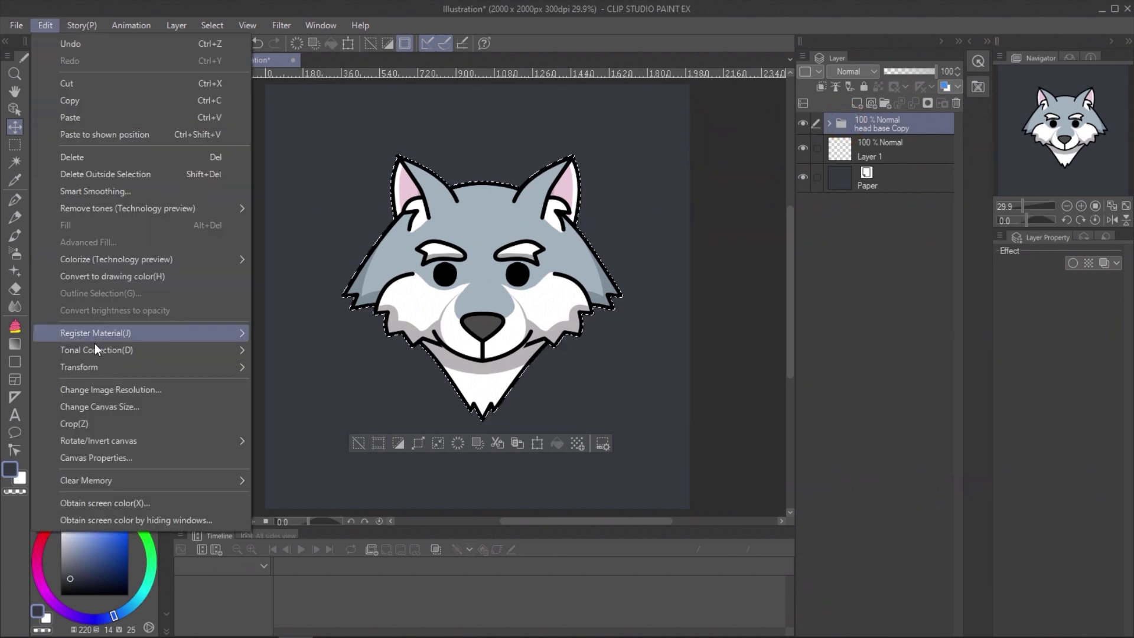
click(100, 429)
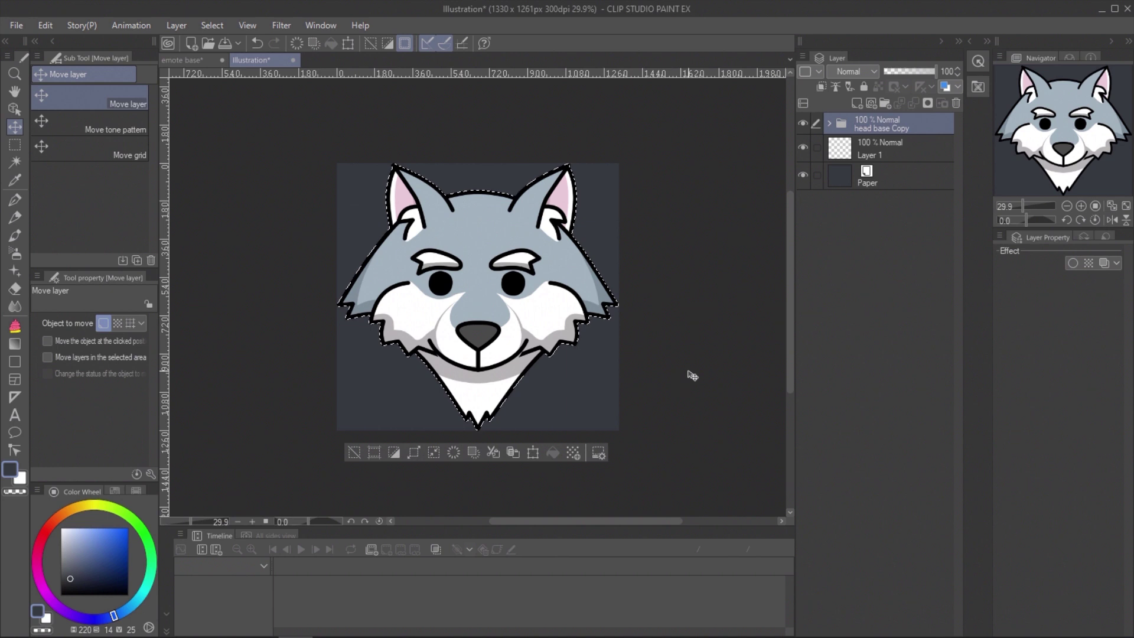
key(ctrl+d)
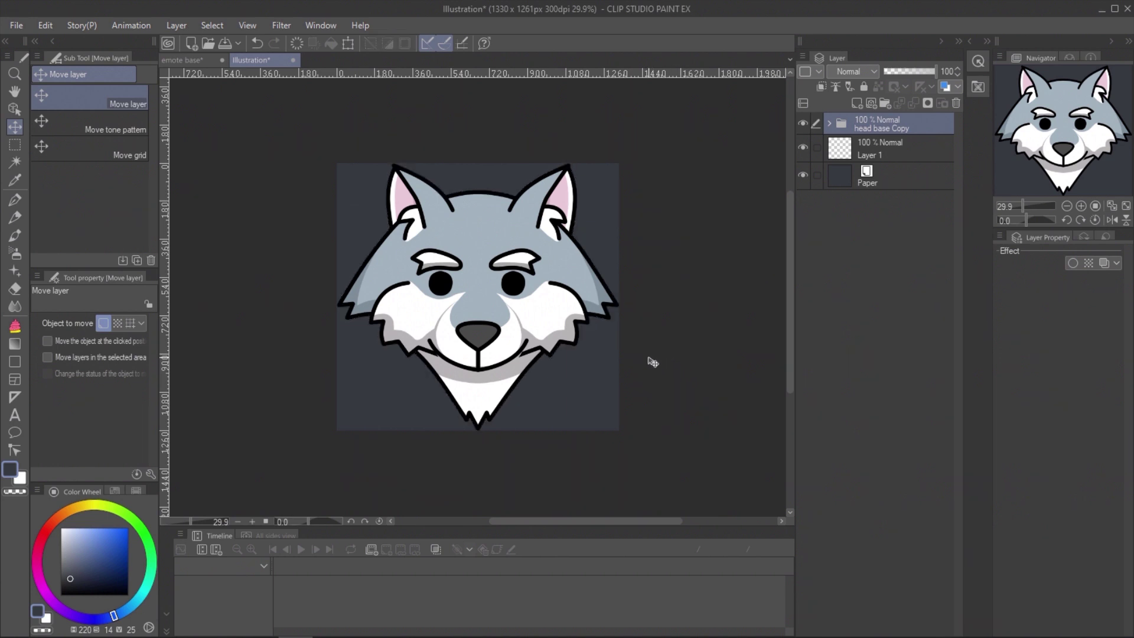
- Set the canvas size to 1400 x 1400 px, keeping the head centred
click(43, 25)
click(94, 407)
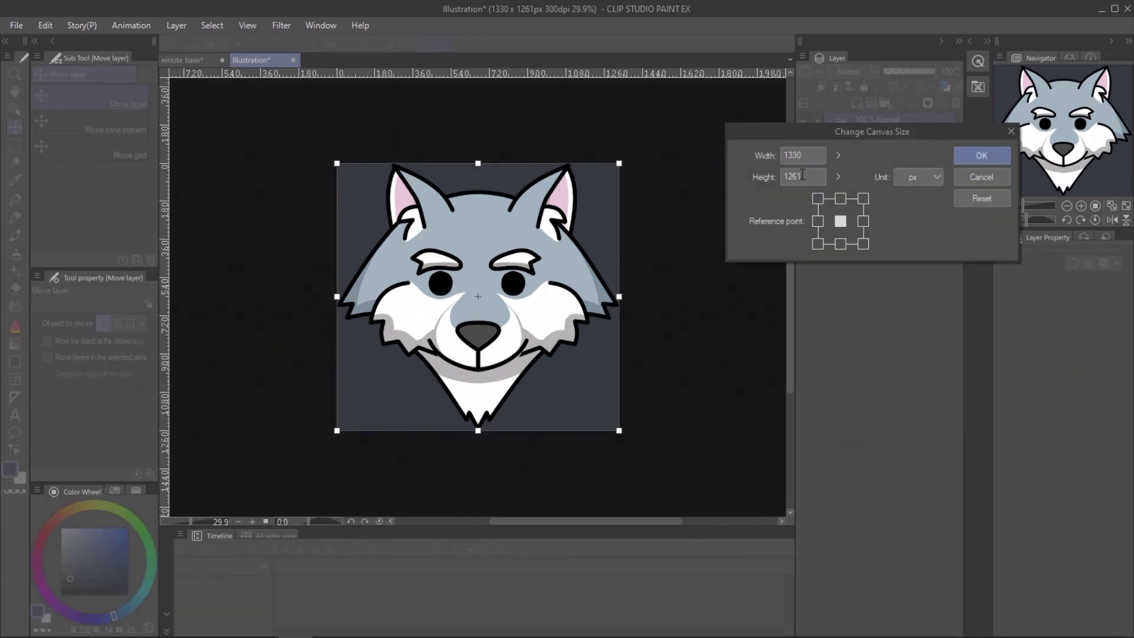
double_click(803, 175)
double_click(810, 157)
text(1400)
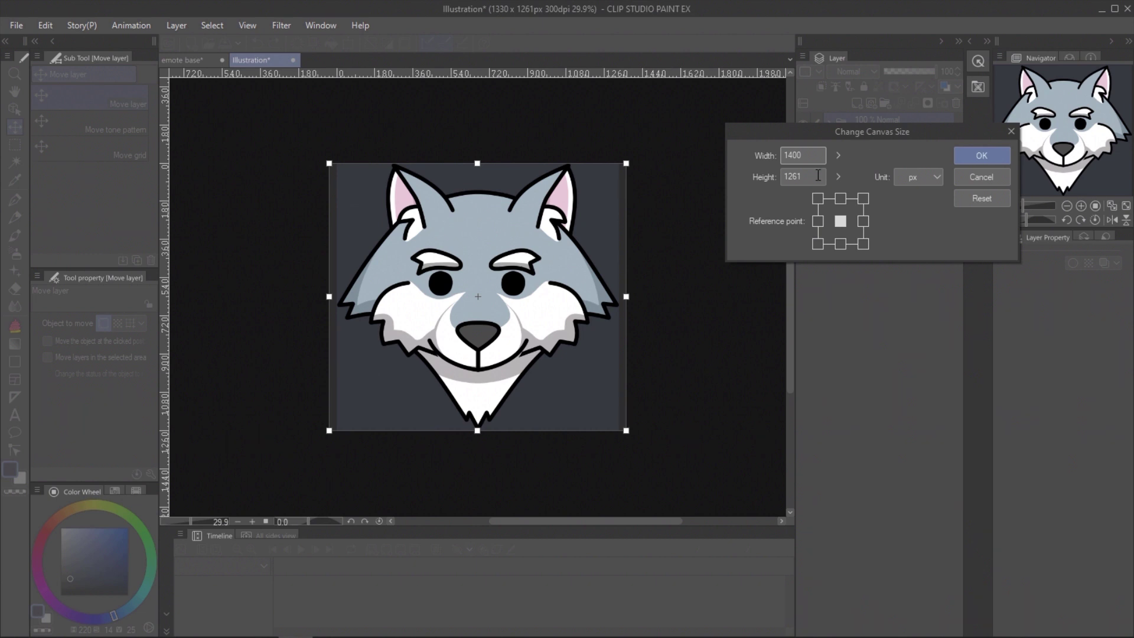
key(Tab)
text(1400)
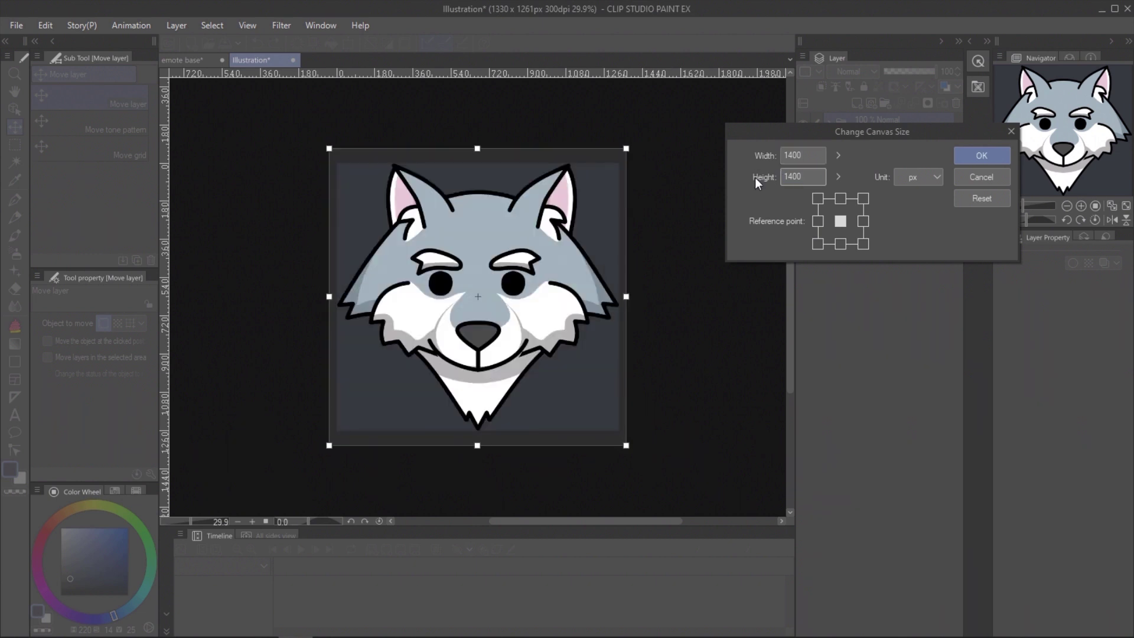
click(994, 156)
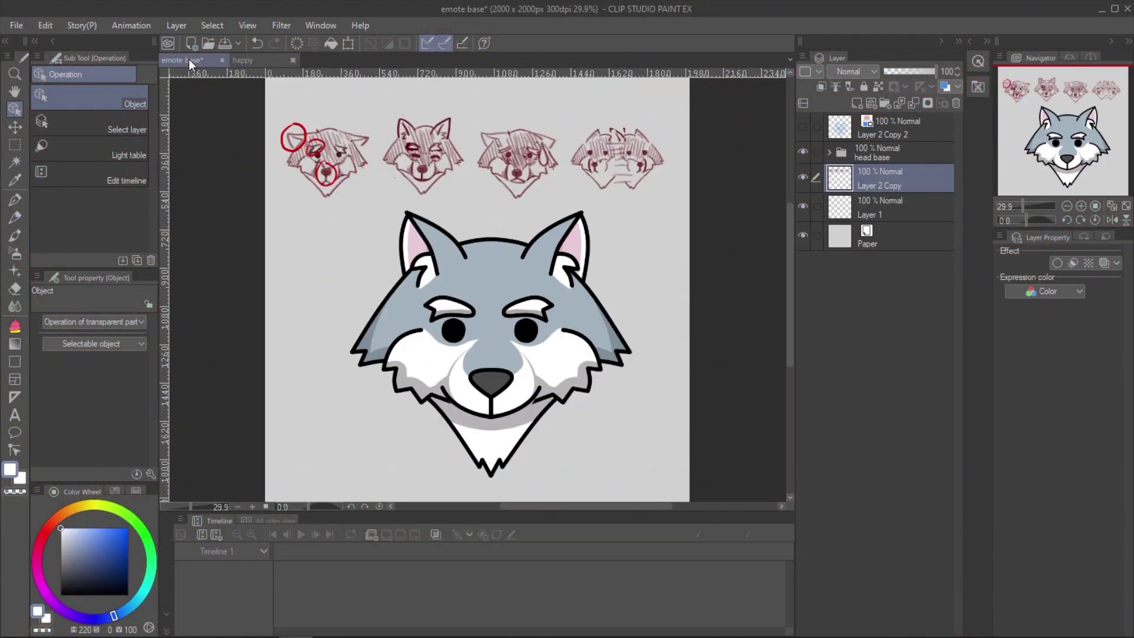
- Copy the second sketched head from emote base into the lower-left corner of the happy canvas and set its layer to Multiply
click(14, 144)
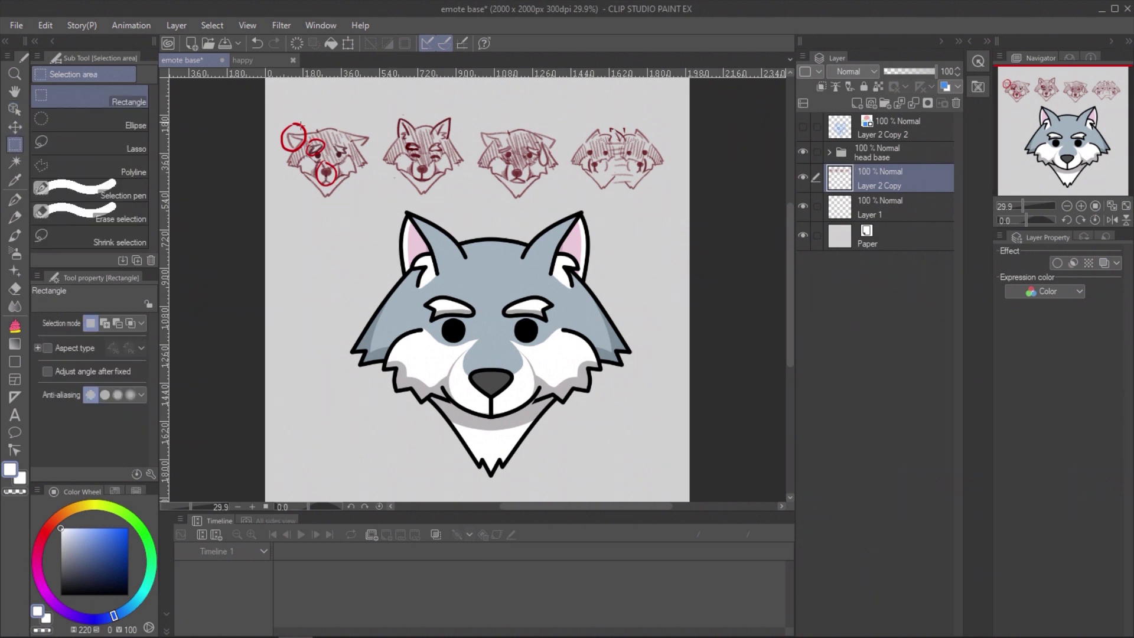
drag(378, 98, 470, 199)
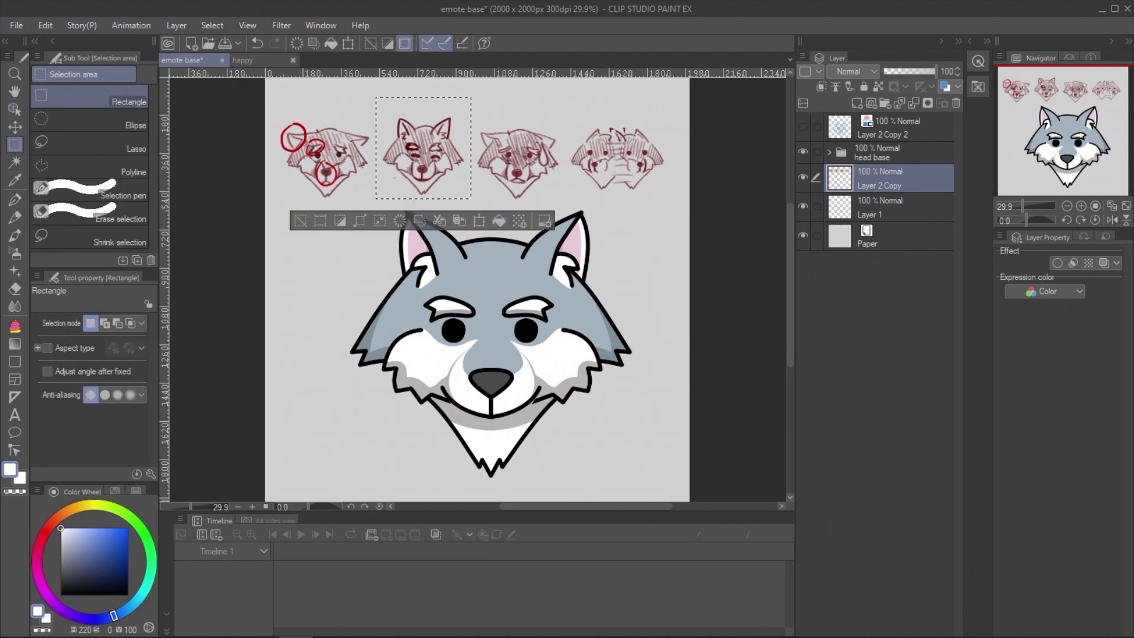
click(243, 59)
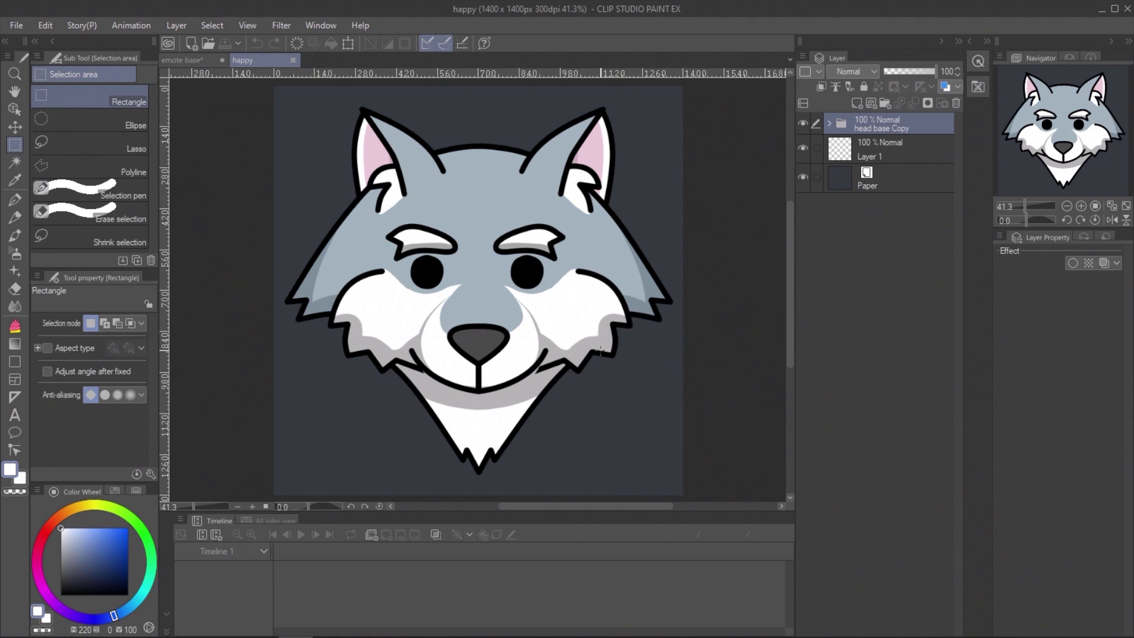
key(ctrl+v)
click(14, 126)
mouse_move(482, 215)
mouse_down()
mouse_move(355, 452)
mouse_move(327, 441)
mouse_up()
click(851, 74)
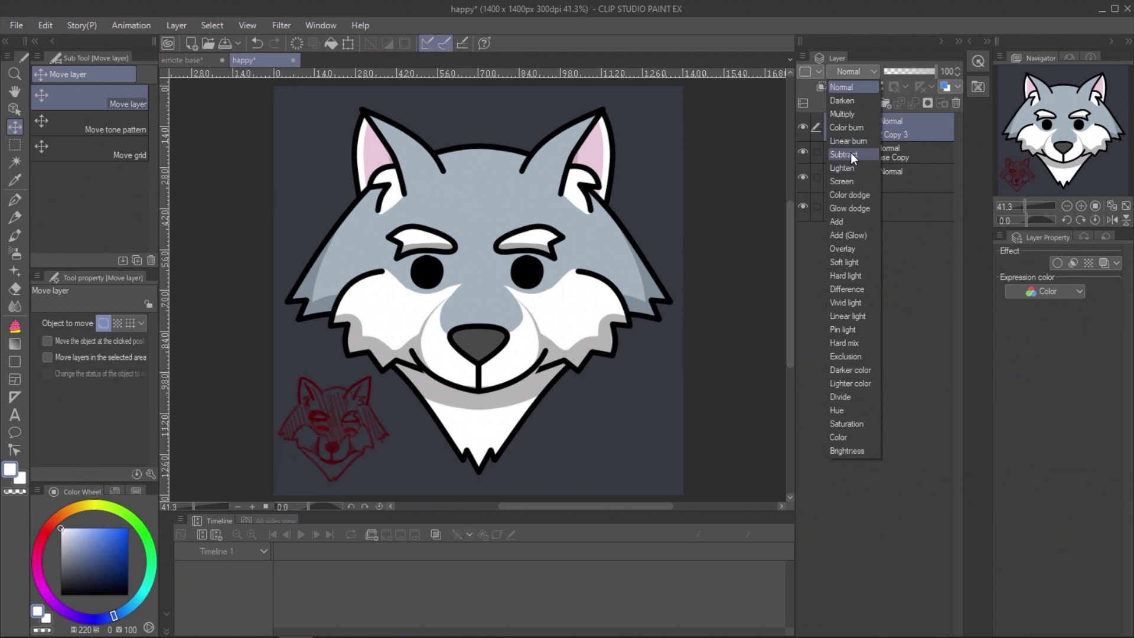
click(849, 111)
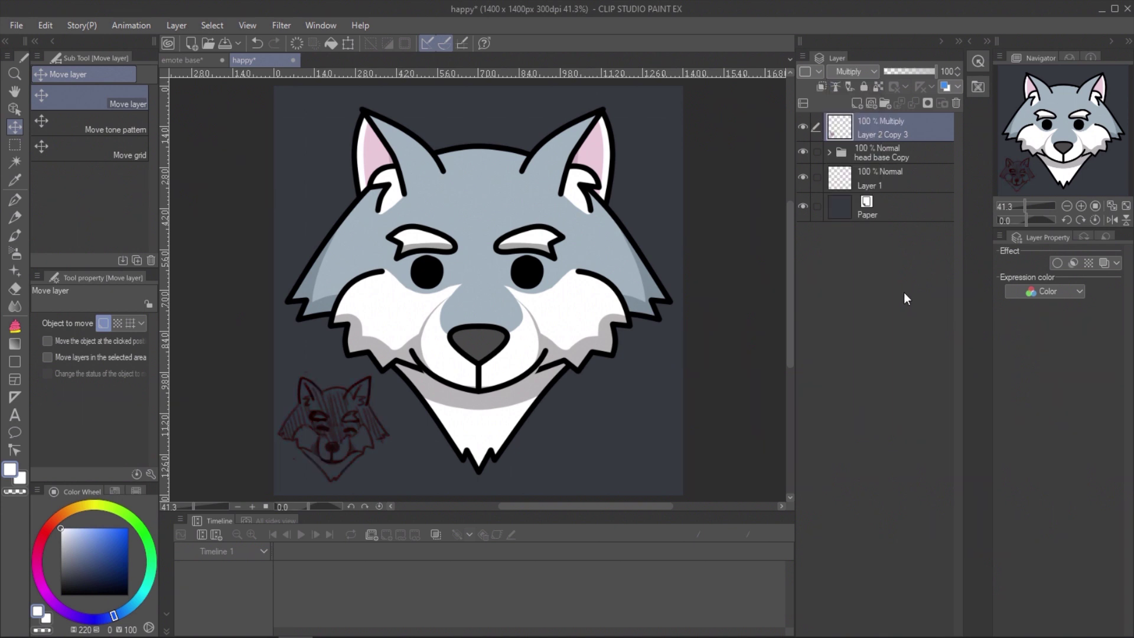
- Enlarge the timeline area and create Timeline 1 with a frame rate of 8 and a playback time of 24 frames
drag(671, 512, 676, 396)
key(ctrl+minus)
click(216, 420)
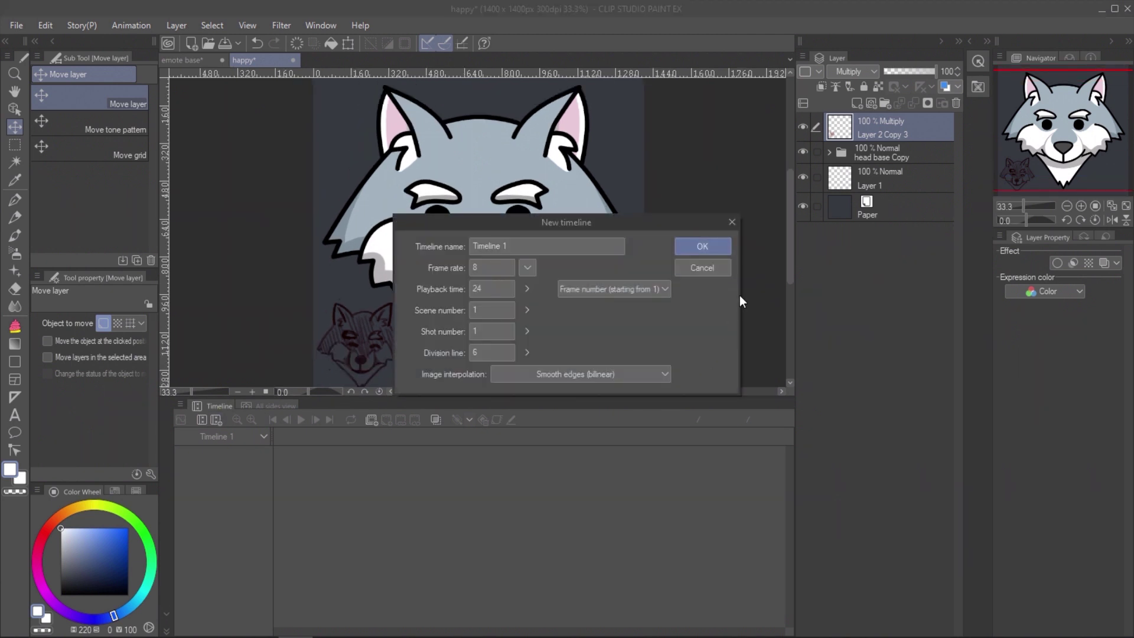
click(715, 248)
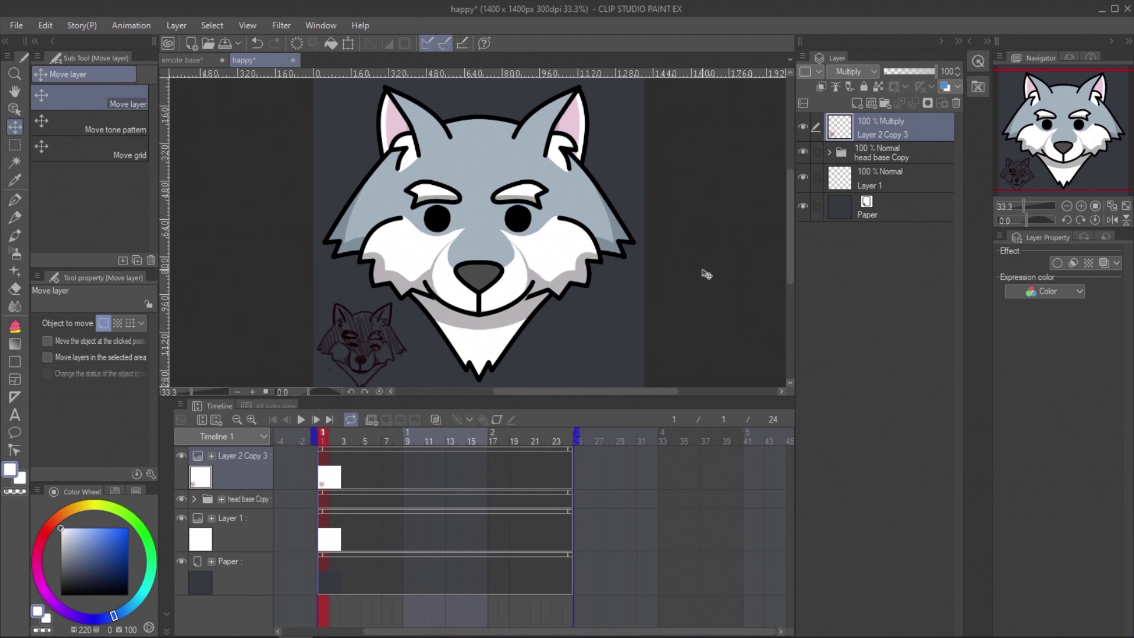
- Create an animation folder above the layers and add a blank cel at frame 6
click(371, 421)
click(375, 435)
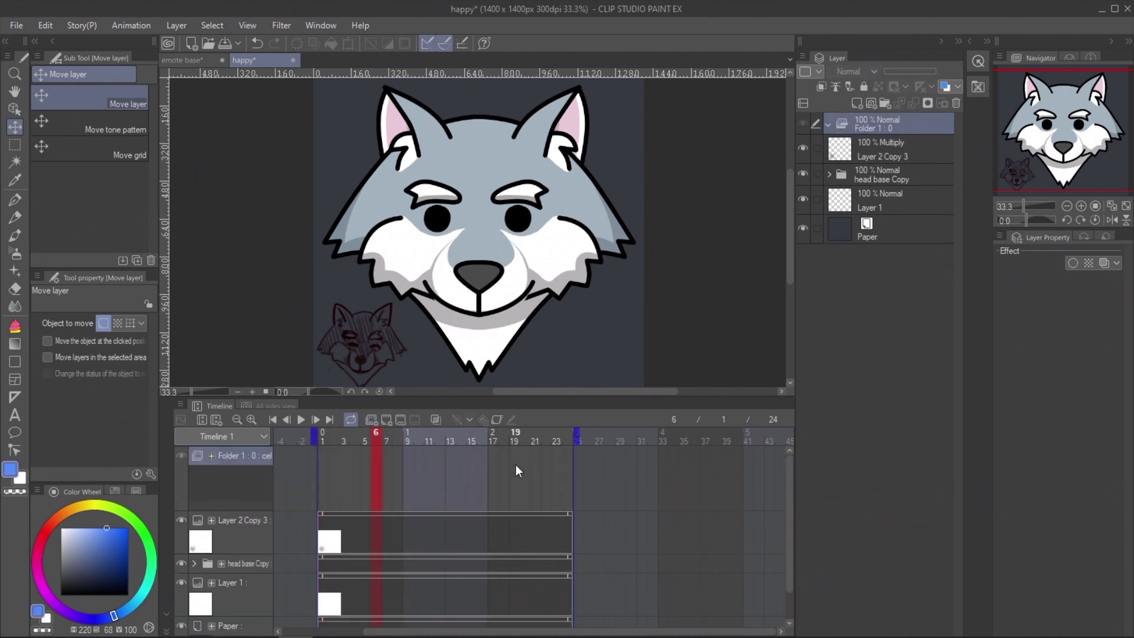
click(514, 480)
click(374, 472)
click(388, 420)
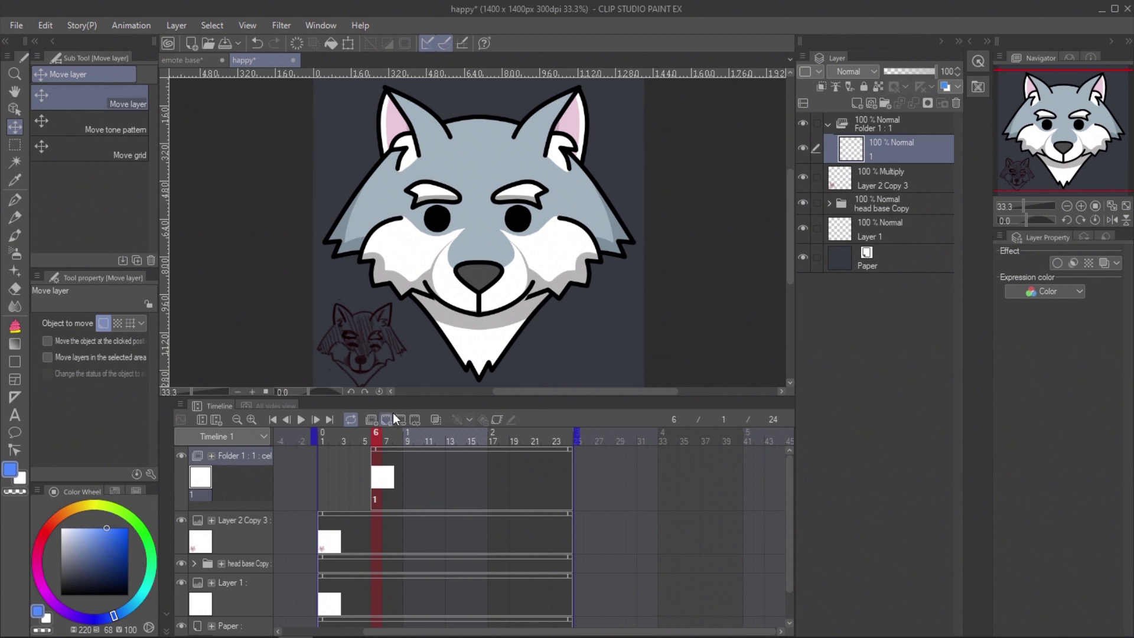
- Add a second blank cel at frame 1 of the animation folder and reuse it at frame 19
click(322, 459)
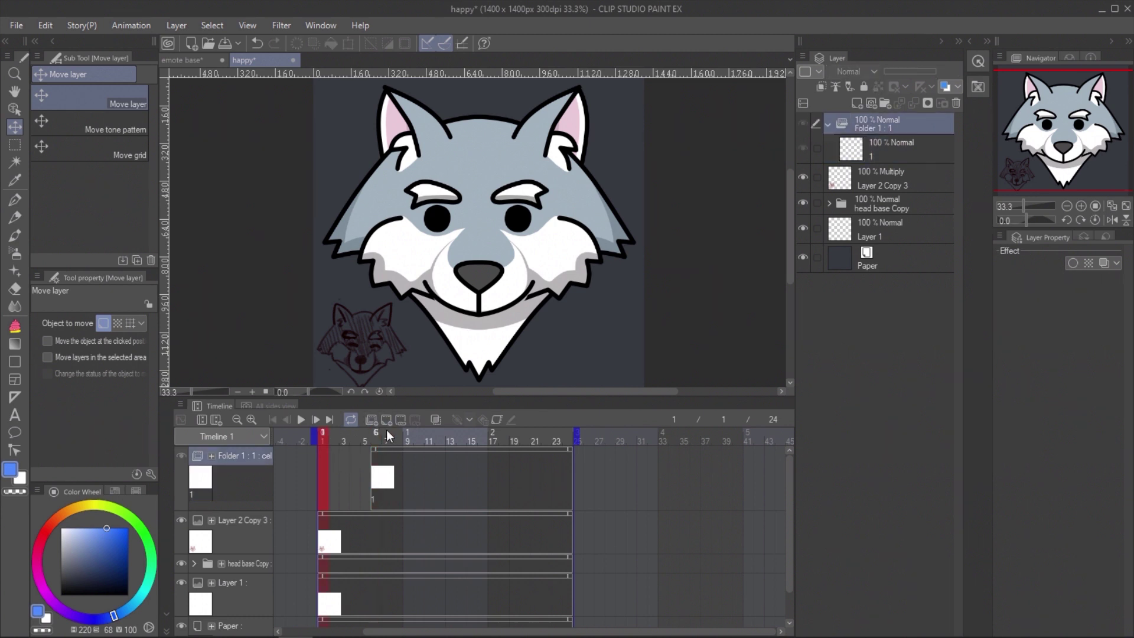
click(388, 420)
click(515, 480)
right_click(513, 478)
key(Escape)
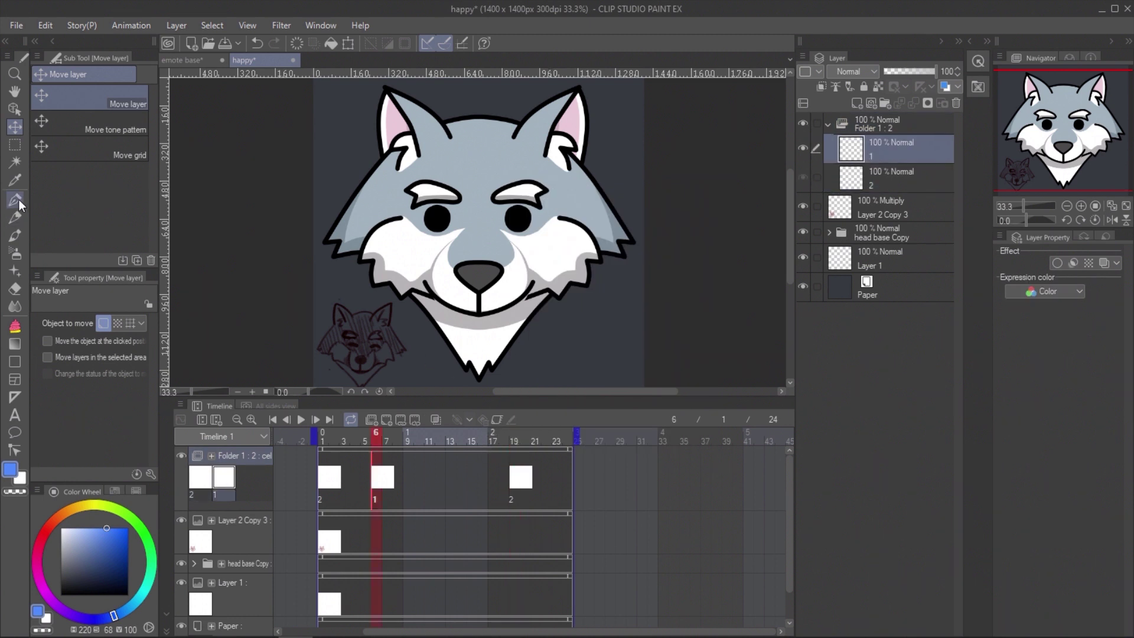
- Tint the head base Copy folder with a blue layer colour and lower its opacity to 16%
click(15, 200)
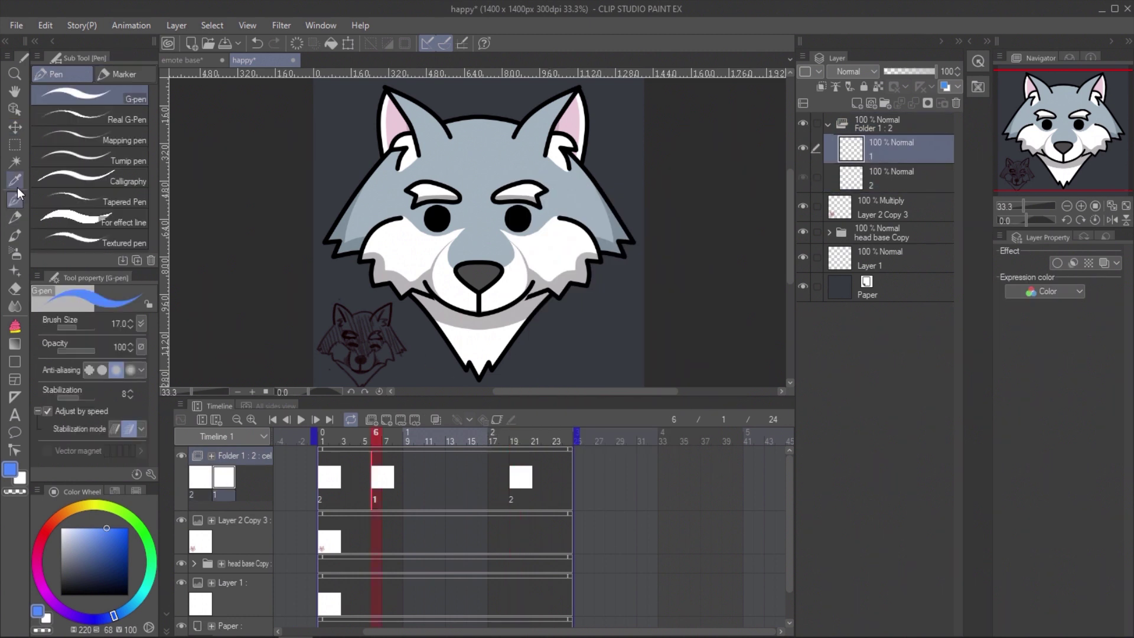
click(905, 235)
click(1102, 263)
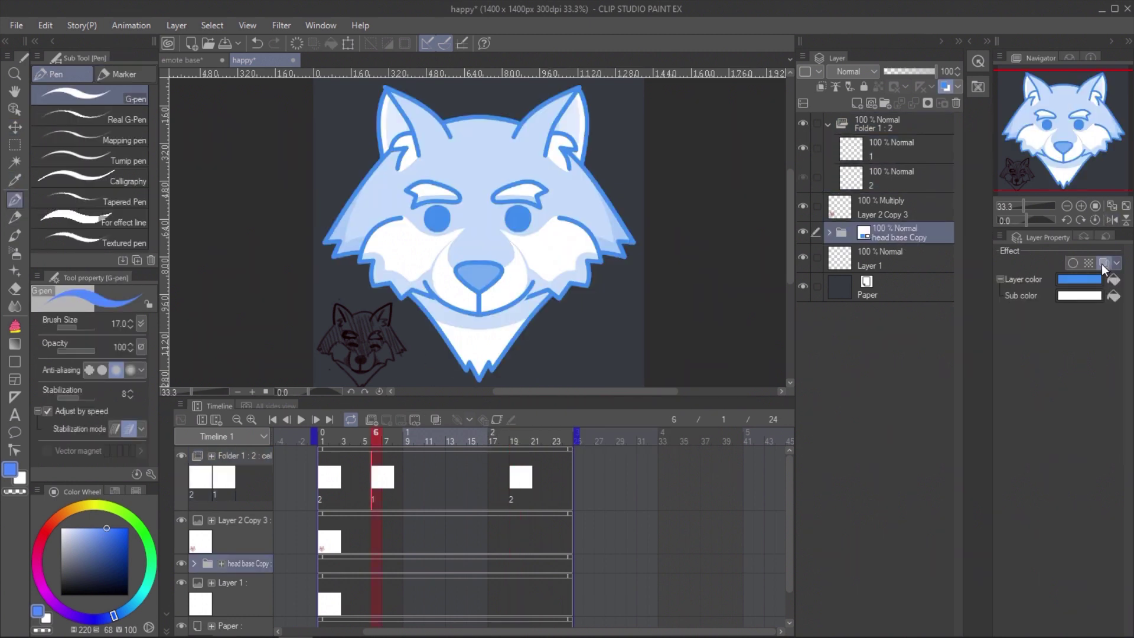
drag(930, 70, 892, 72)
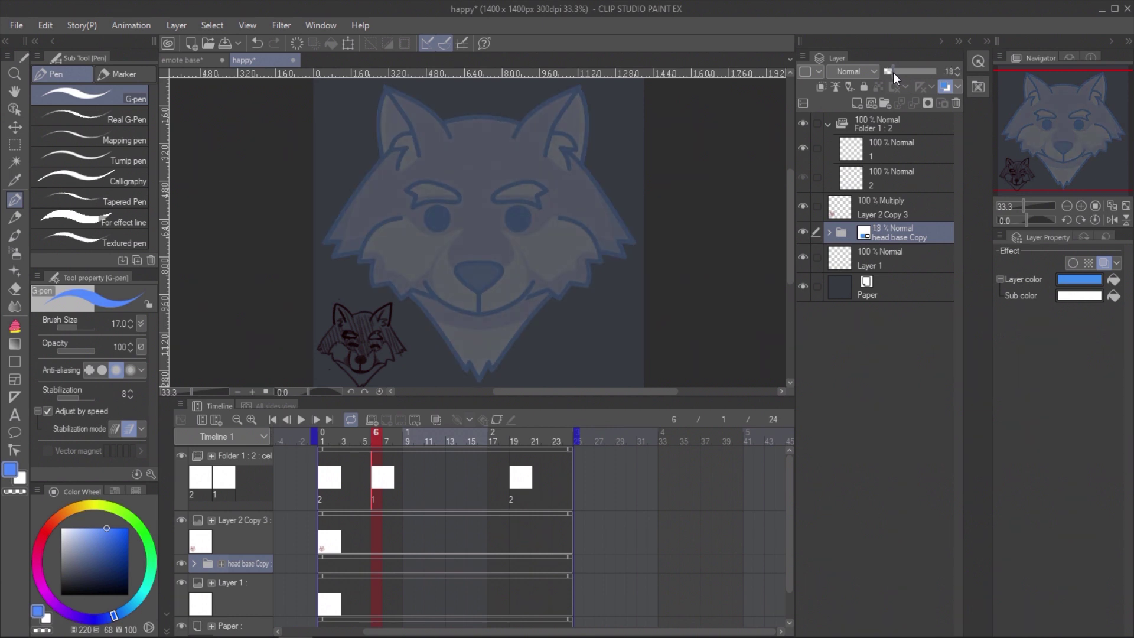
- Sketch the happy face on the frame 6 cel with the blue G-pen: closed curved eyes, raised eyebrows, nose and smiling mouth
click(892, 148)
drag(421, 221, 458, 220)
drag(504, 218, 536, 222)
mouse_move(404, 188)
mouse_down()
mouse_move(532, 176)
mouse_move(538, 187)
mouse_move(495, 195)
mouse_up()
mouse_move(465, 253)
mouse_down()
mouse_move(498, 260)
mouse_move(461, 268)
mouse_move(481, 290)
mouse_move(475, 305)
mouse_move(431, 282)
mouse_move(534, 285)
mouse_up()
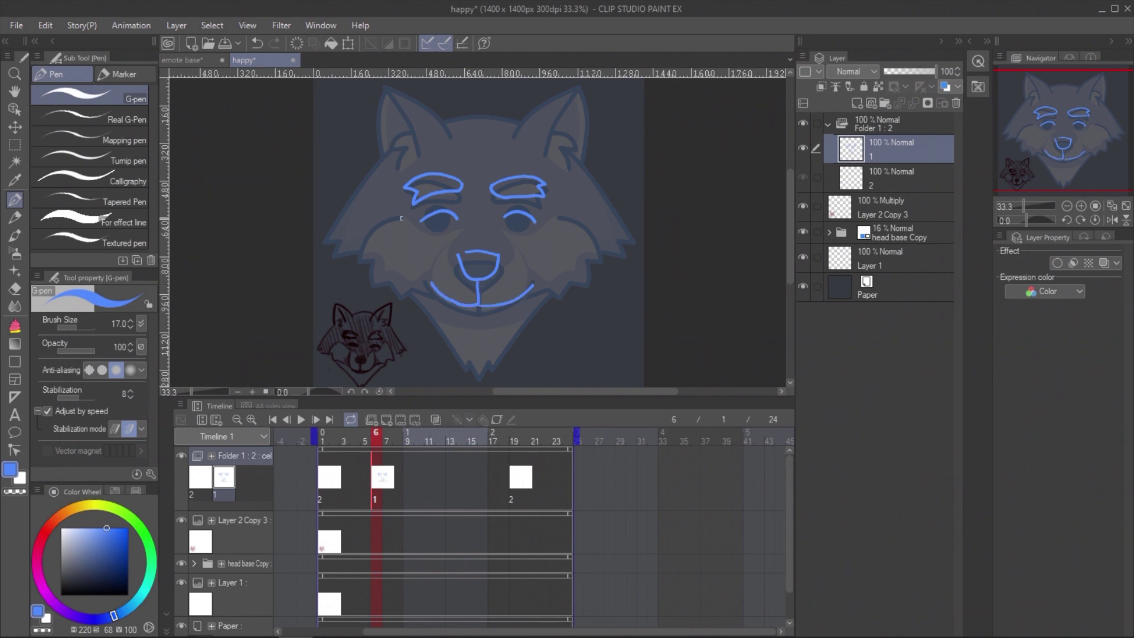
- Sketch the cheek fur, upright ears, top of the head and outer sides of the head on the frame 6 cel
mouse_move(411, 213)
mouse_down()
mouse_move(356, 242)
mouse_move(365, 273)
mouse_move(422, 290)
mouse_up()
mouse_move(544, 209)
mouse_down()
mouse_move(573, 216)
mouse_move(566, 294)
mouse_move(534, 290)
mouse_up()
drag(442, 128, 430, 166)
mouse_move(443, 168)
mouse_down()
mouse_move(397, 113)
mouse_move(374, 187)
mouse_up()
drag(400, 120, 411, 187)
mouse_move(506, 173)
mouse_down()
mouse_move(522, 146)
mouse_move(568, 194)
mouse_up()
drag(543, 128, 537, 195)
drag(446, 163, 500, 157)
drag(572, 201, 616, 280)
mouse_move(379, 185)
mouse_down()
mouse_move(312, 274)
mouse_move(349, 296)
mouse_up()
- Add short motion lines beside both ears and sketch the pointed neck fur on the frame 6 cel
drag(349, 144, 347, 167)
drag(357, 140, 361, 172)
drag(571, 139, 588, 164)
drag(467, 296, 481, 229)
drag(417, 265, 480, 350)
drag(480, 350, 544, 270)
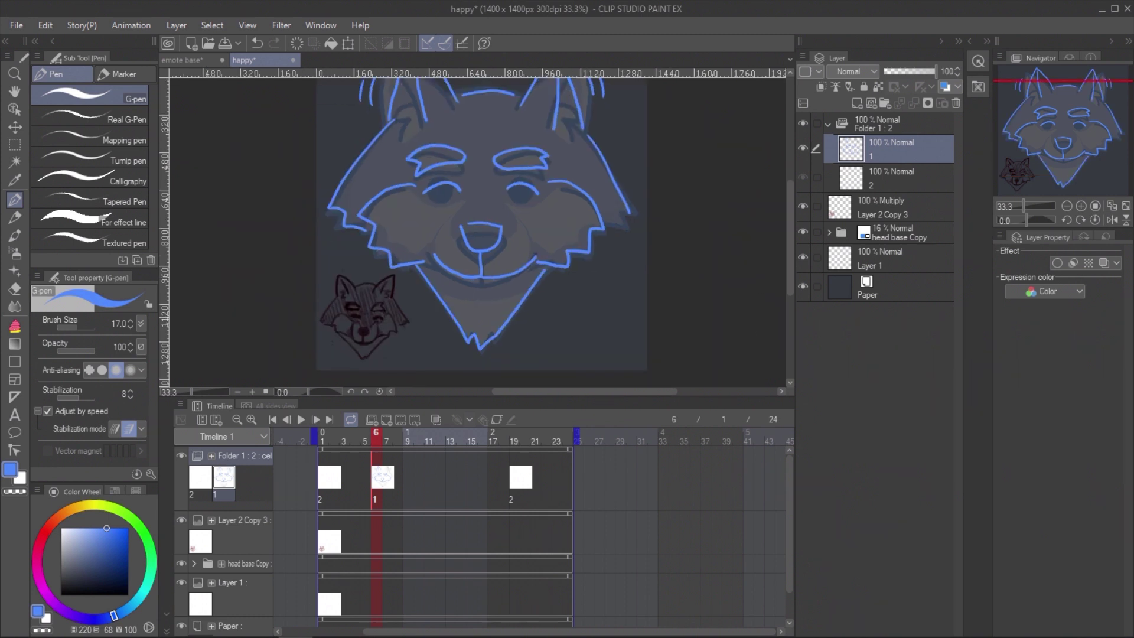
- Go to frame 4, turn on onion skin and sketch the resting pose's cheeks, mouth, nose and open eyes on its cel
drag(377, 435, 356, 437)
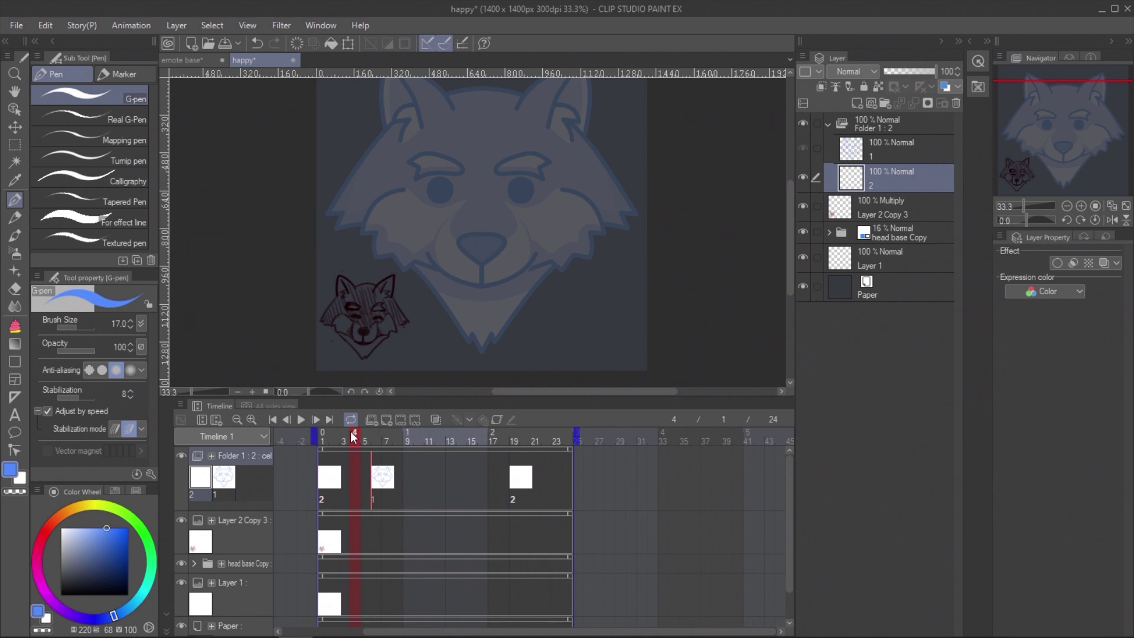
click(436, 419)
mouse_move(438, 181)
mouse_down()
mouse_move(373, 241)
mouse_move(414, 273)
mouse_up()
mouse_move(553, 183)
mouse_down()
mouse_move(598, 252)
mouse_move(559, 268)
mouse_up()
mouse_move(436, 260)
mouse_down()
mouse_move(445, 271)
mouse_move(531, 256)
mouse_up()
drag(480, 258, 480, 282)
drag(460, 240, 465, 238)
drag(519, 181, 520, 190)
drag(548, 225, 542, 284)
- Sketch the resting pose's ears, head sides, neck fur and remaining upper head lines on the same cel
drag(447, 157, 378, 180)
drag(525, 158, 589, 186)
drag(585, 259, 568, 173)
drag(602, 185, 585, 202)
mouse_move(398, 257)
mouse_down()
mouse_move(465, 300)
mouse_move(522, 254)
mouse_up()
mouse_move(439, 138)
mouse_down()
mouse_move(387, 135)
mouse_move(471, 144)
mouse_up()
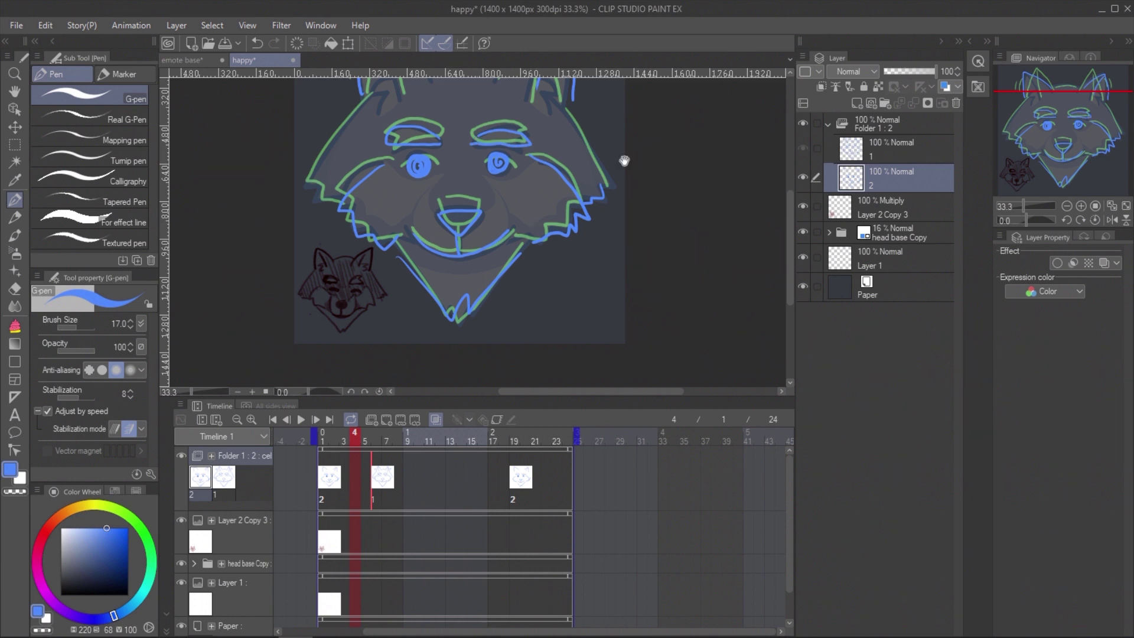
- Hide the head base Copy folder and play back the rough two-pose animation
drag(624, 160, 648, 229)
drag(596, 168, 631, 241)
click(181, 562)
click(301, 420)
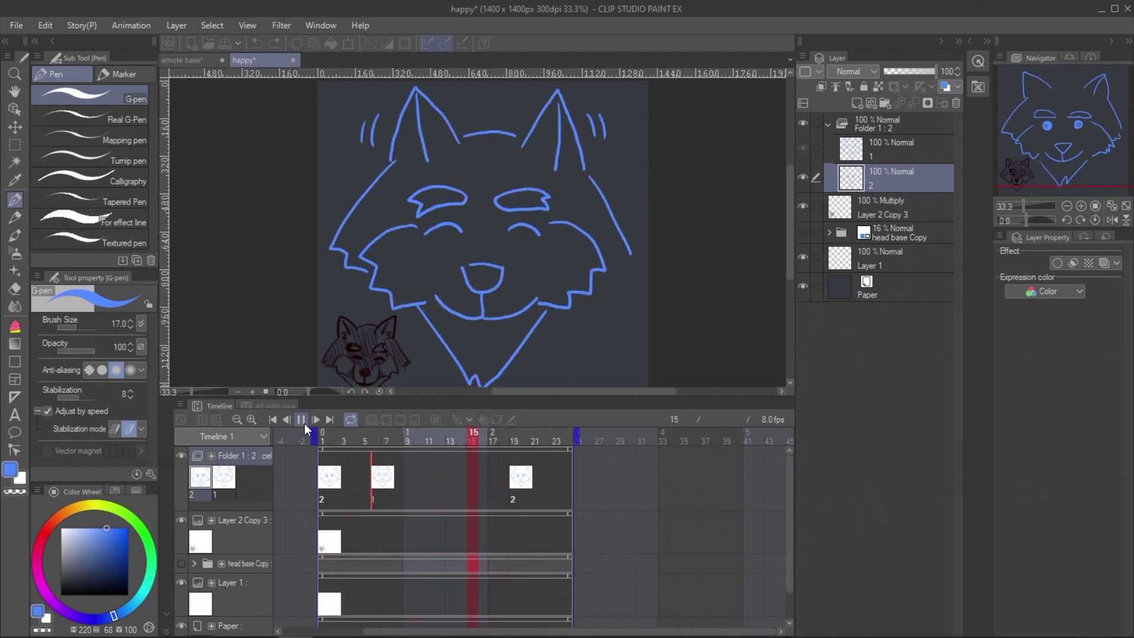
- Collapse the rough animation folder, lower its opacity to 15% and lock it
click(828, 124)
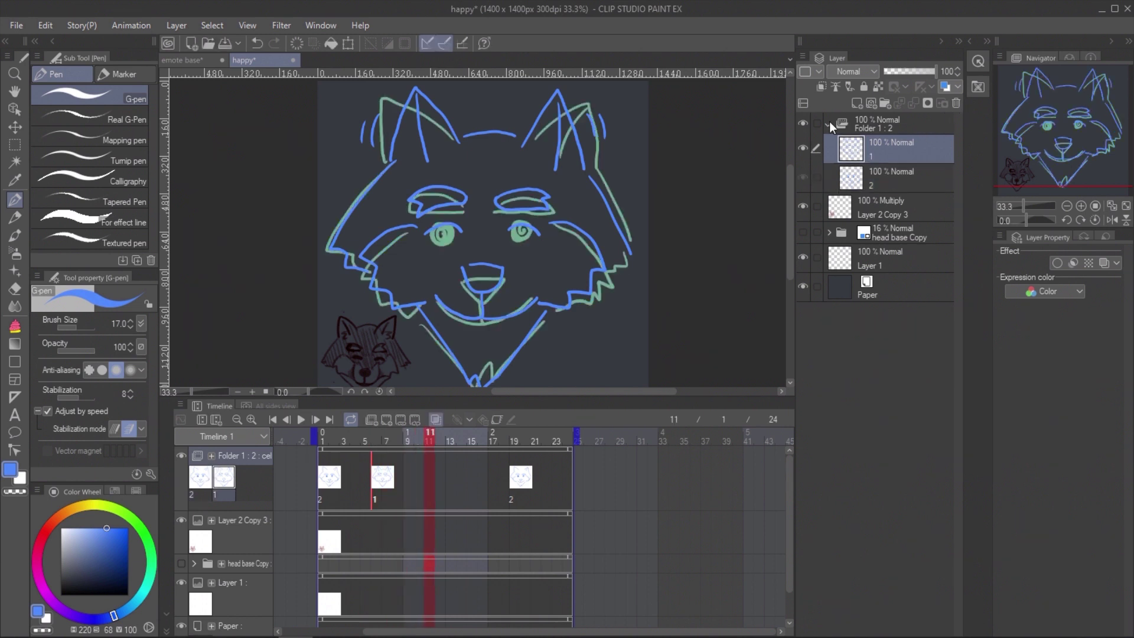
click(875, 125)
drag(922, 65, 894, 70)
- Show the head base Copy folder in its original colours at 100% opacity
click(828, 176)
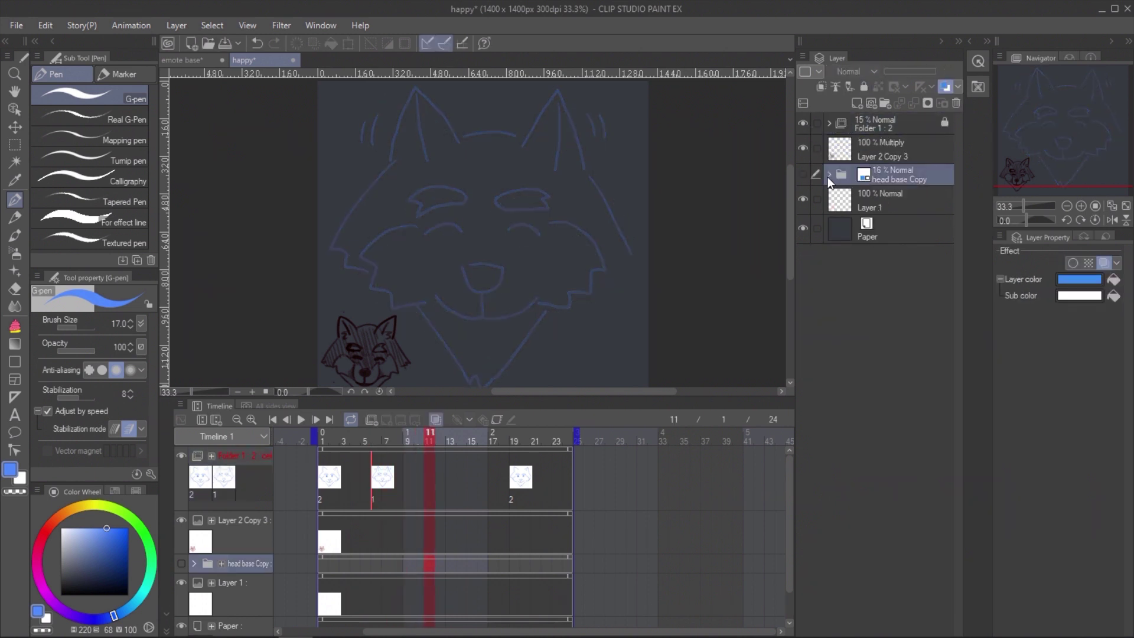
click(805, 175)
click(951, 88)
drag(897, 69, 1001, 71)
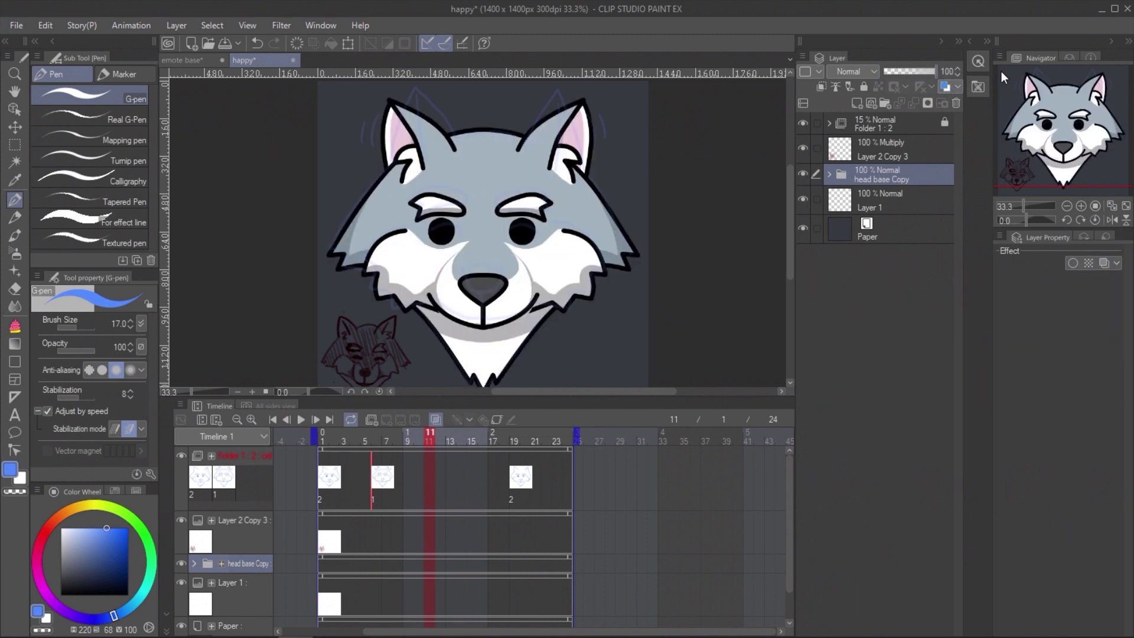
- Unlock the rough animation folder, set its opacity to 58% and lock it again
click(878, 127)
click(864, 88)
mouse_move(902, 73)
mouse_down()
mouse_move(925, 72)
mouse_move(916, 73)
mouse_up()
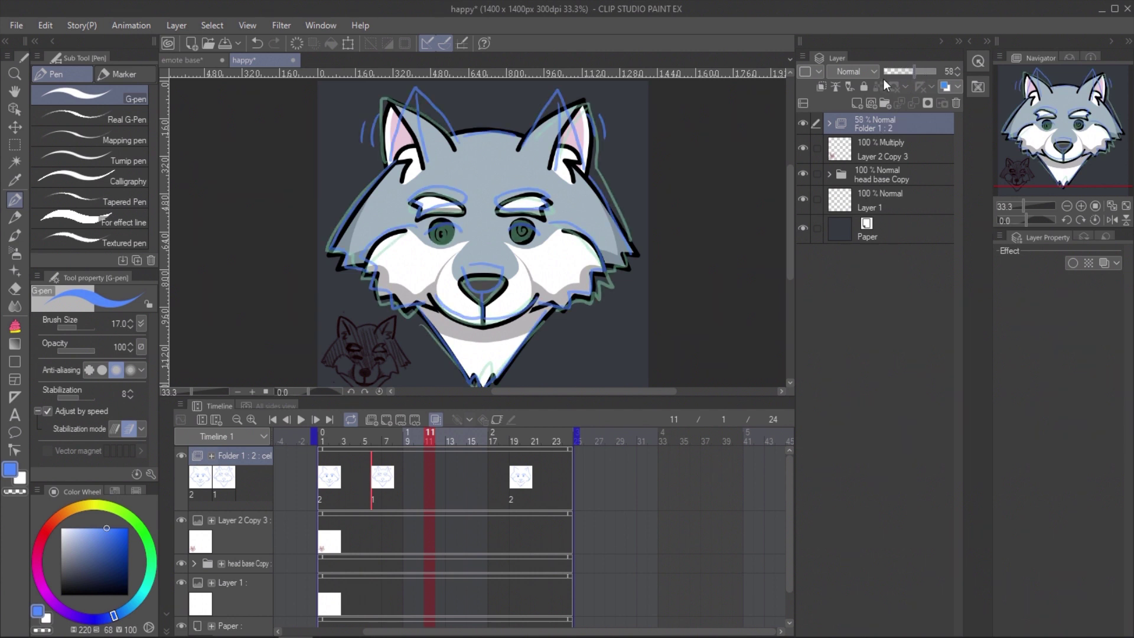
click(863, 87)
- Expand the head base Copy folder and merge Layer 18 Copy and Layer 18 Copy 2 into one eye layer
click(871, 176)
scroll(752, 552, down, 1)
click(192, 531)
scroll(476, 507, down, 3)
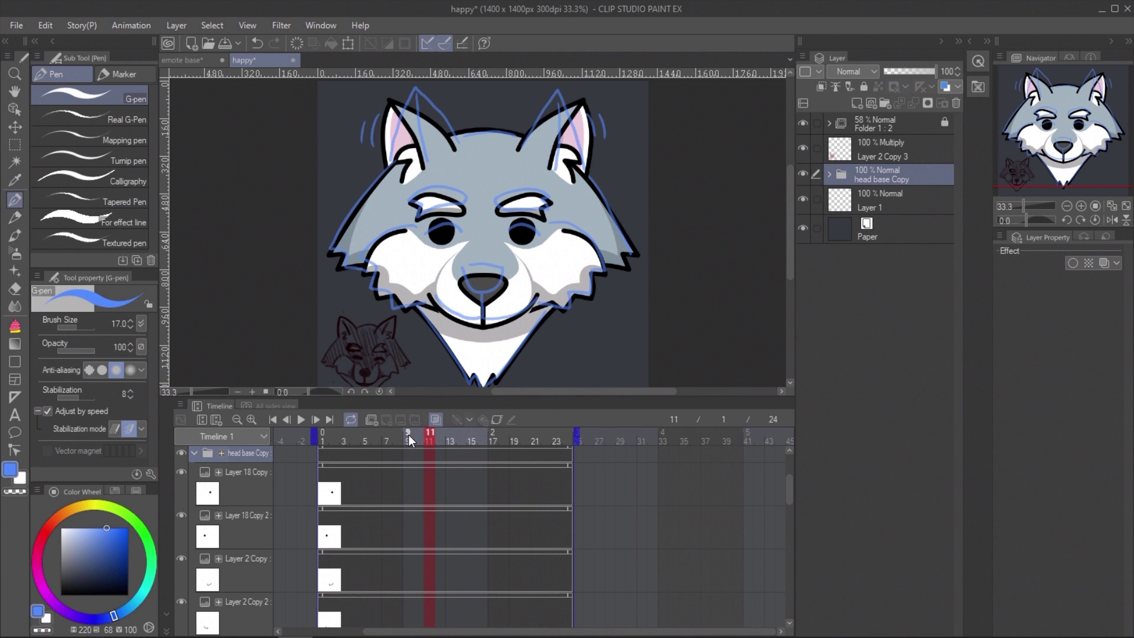
click(355, 437)
drag(350, 440, 393, 440)
click(828, 175)
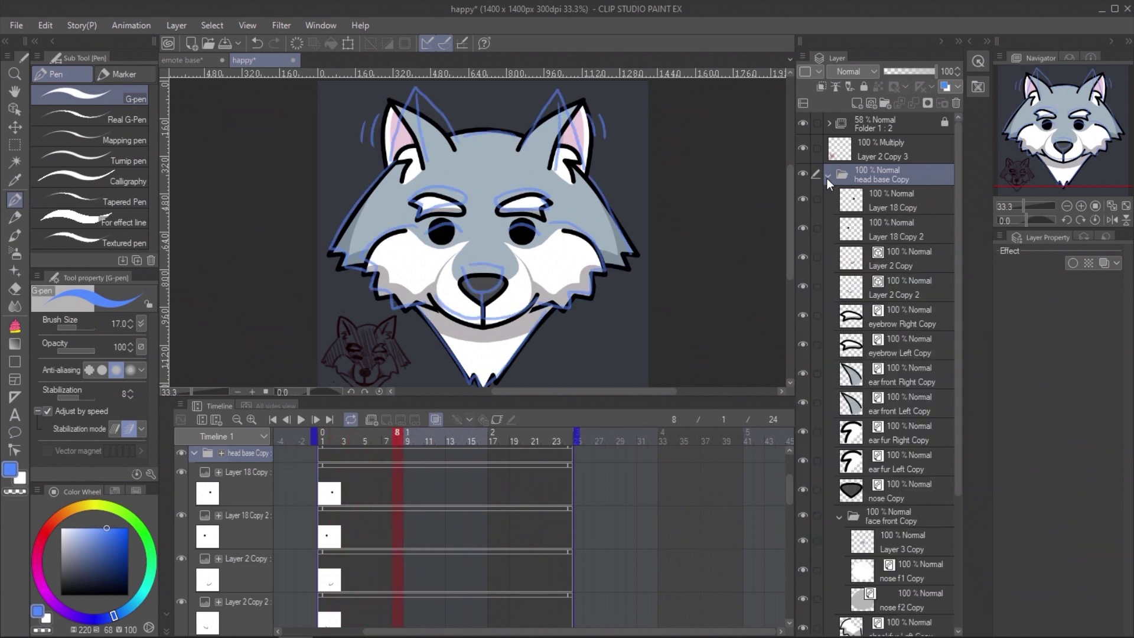
click(880, 204)
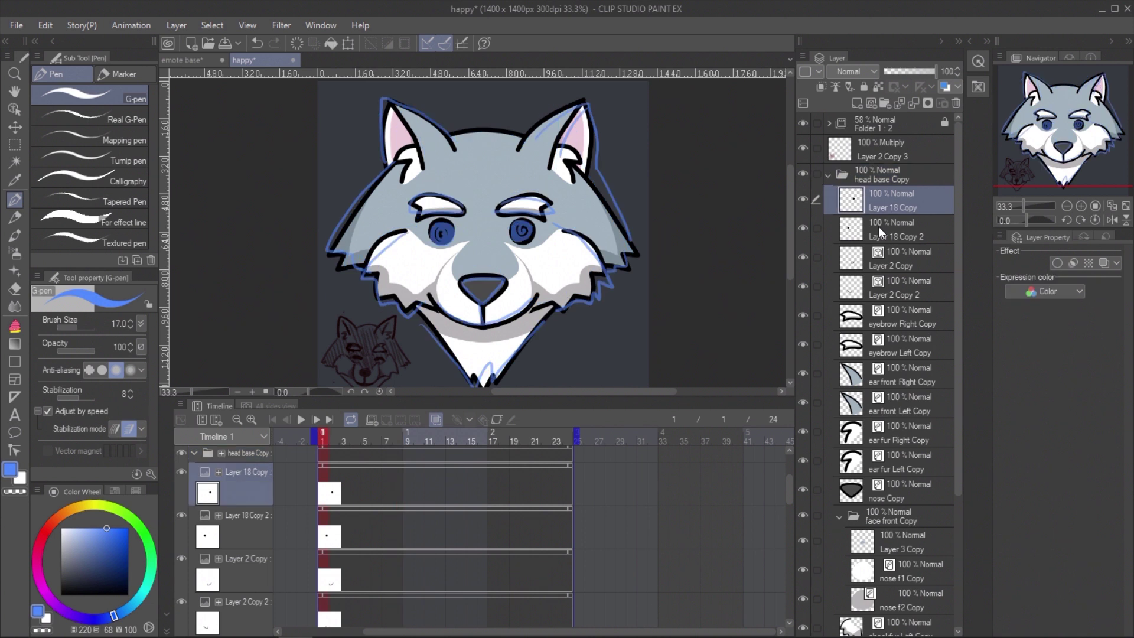
ctrl+click(878, 226)
right_click(877, 226)
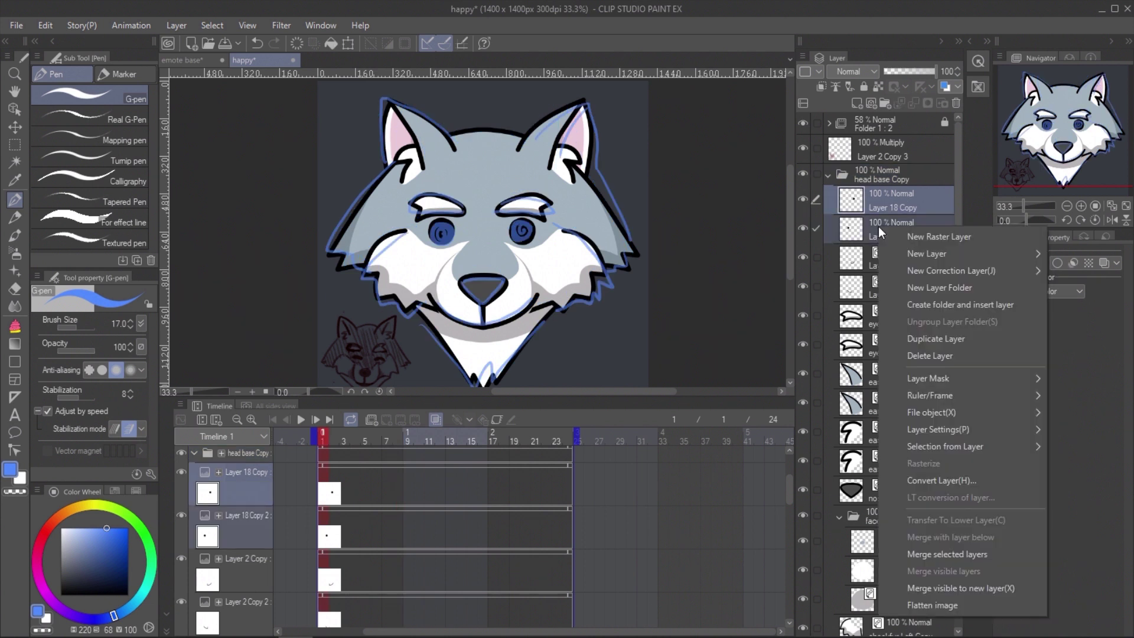
click(943, 556)
- Create an animation folder inside head base Copy, move the merged eye layer into it and assign that cel to frame 1
click(372, 419)
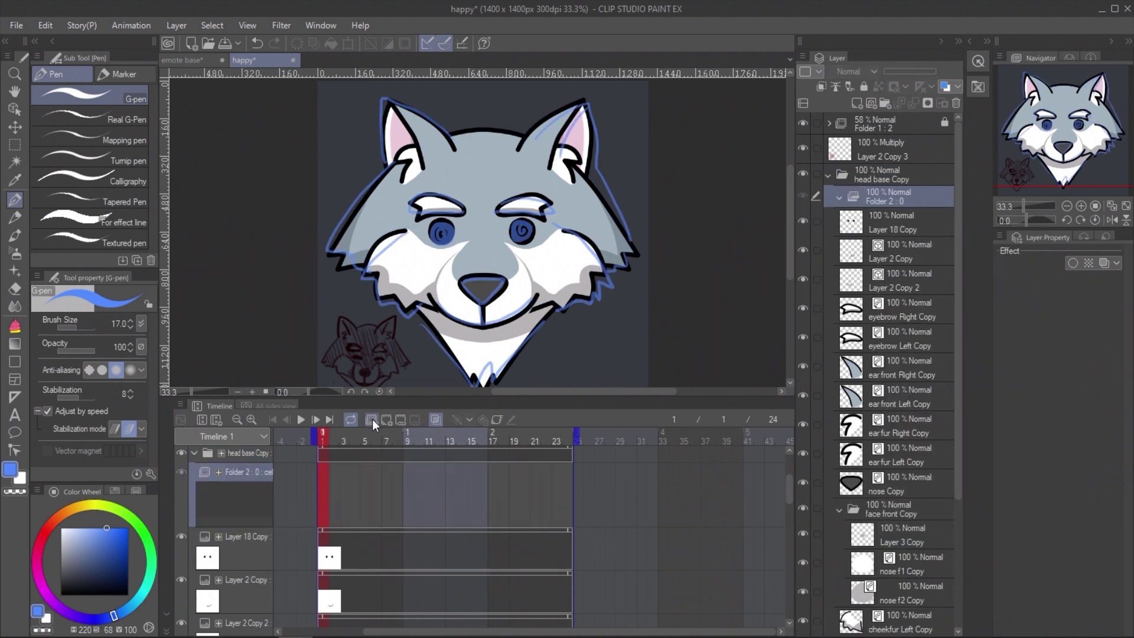
drag(881, 221, 885, 195)
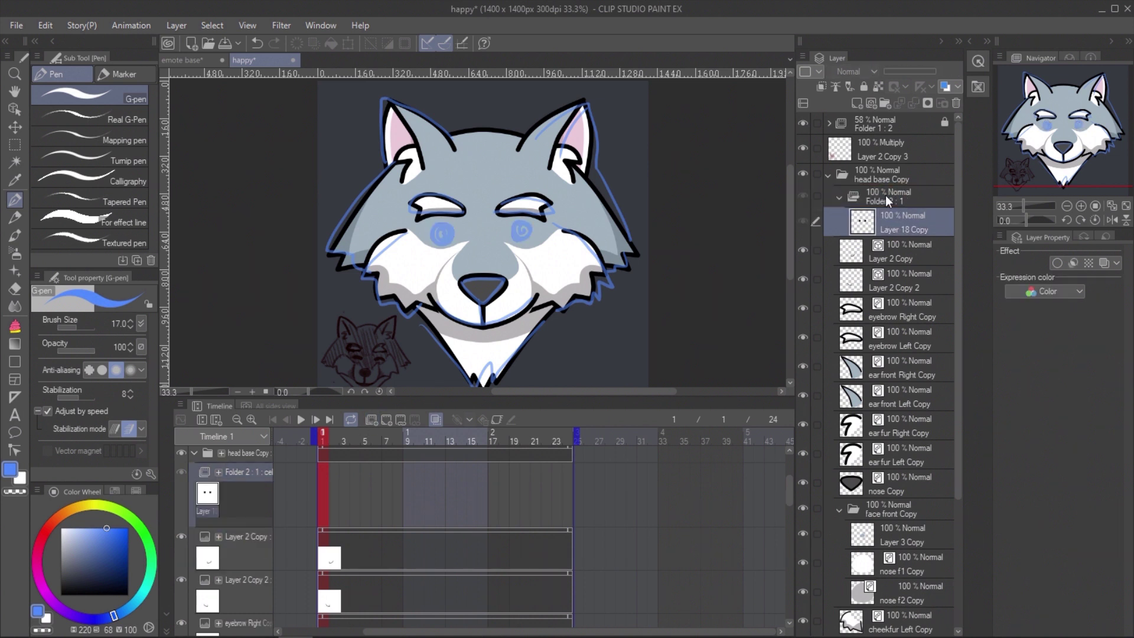
right_click(325, 494)
click(357, 208)
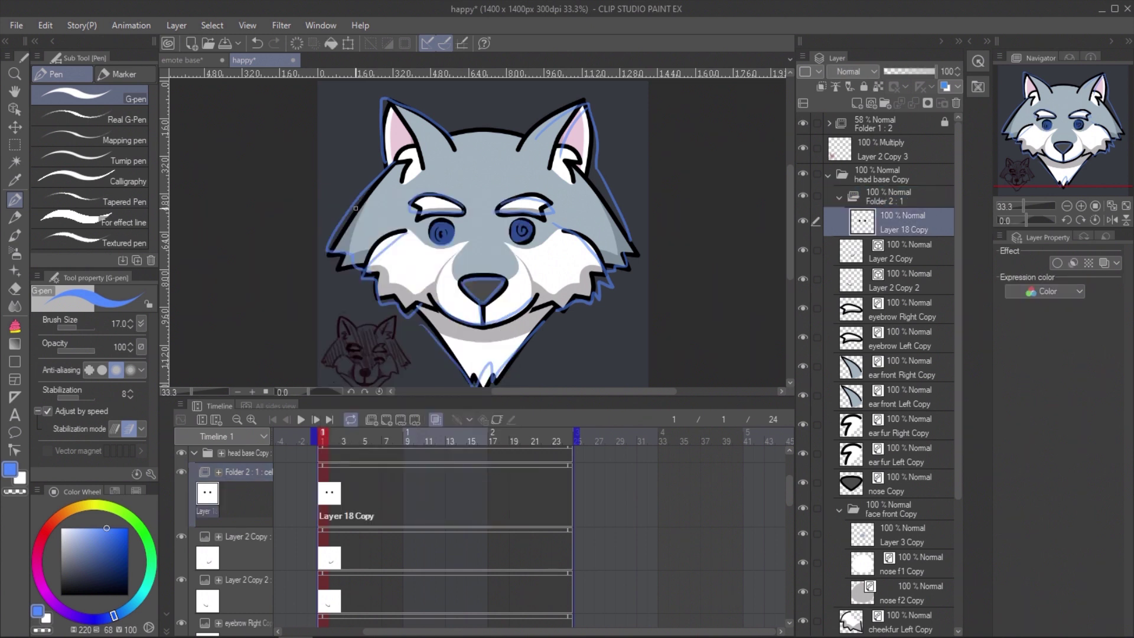
- Rename the merged eye cel as eye1
double_click(904, 230)
text(ey)
key(Return)
- Add a new eye cel at frame 6 and draw both closed curved eyes in black with a 40 px G-pen
drag(335, 440, 378, 433)
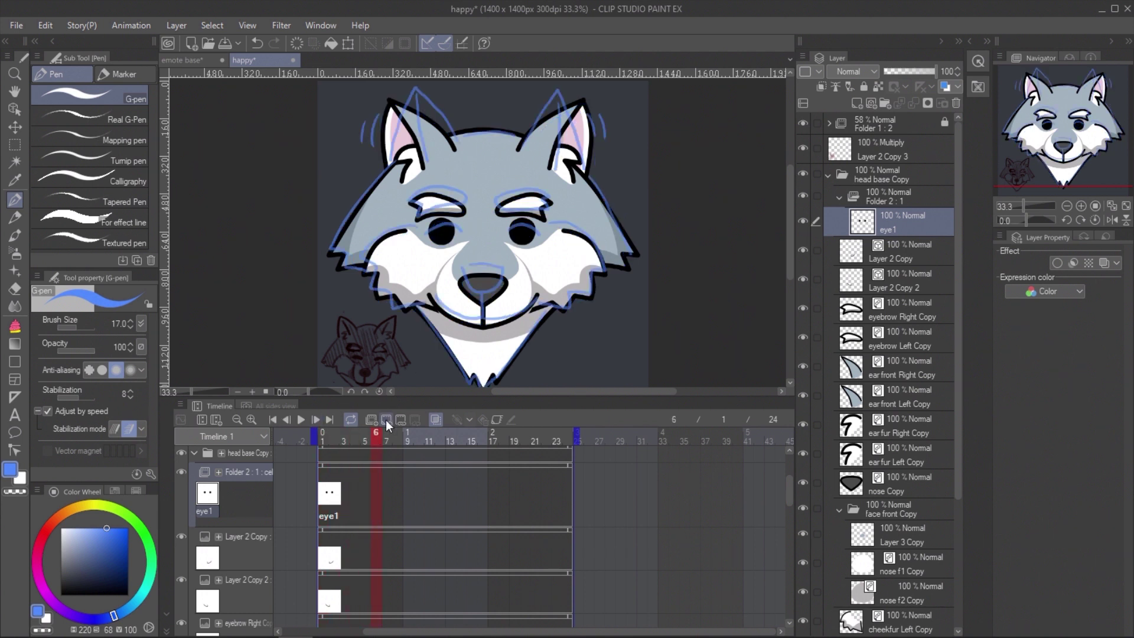
click(385, 420)
click(127, 595)
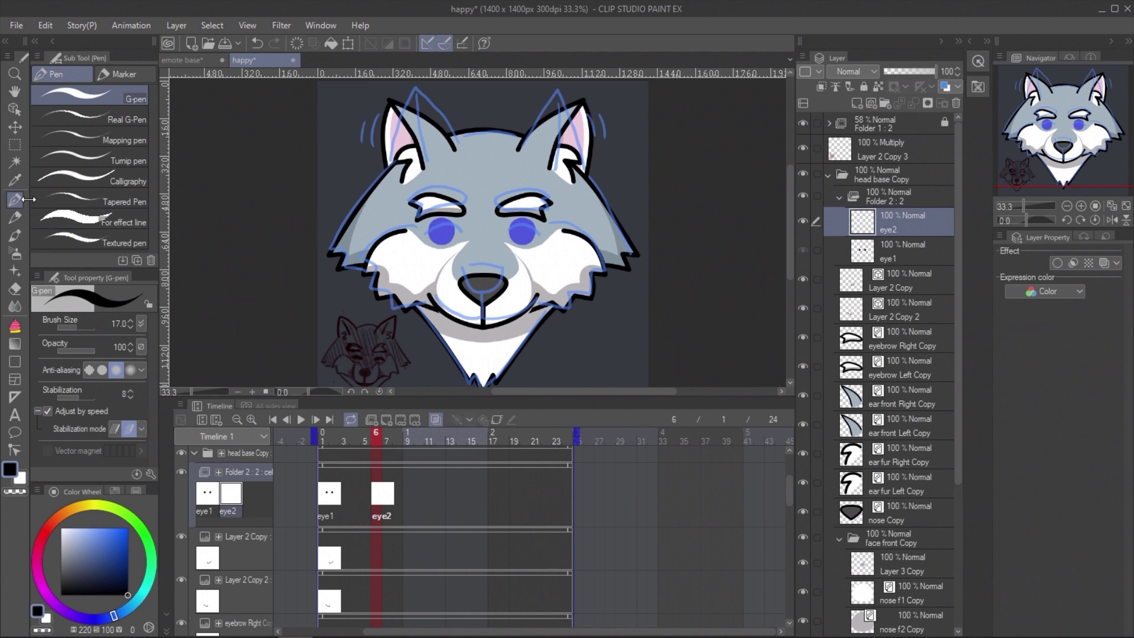
key(bracketright)
key(bracketright)
key(bracketright)
key(bracketright)
drag(425, 230, 537, 224)
- Assign the eye1 cel to frame 19 and play back the eye animation
drag(354, 437, 519, 443)
right_click(519, 490)
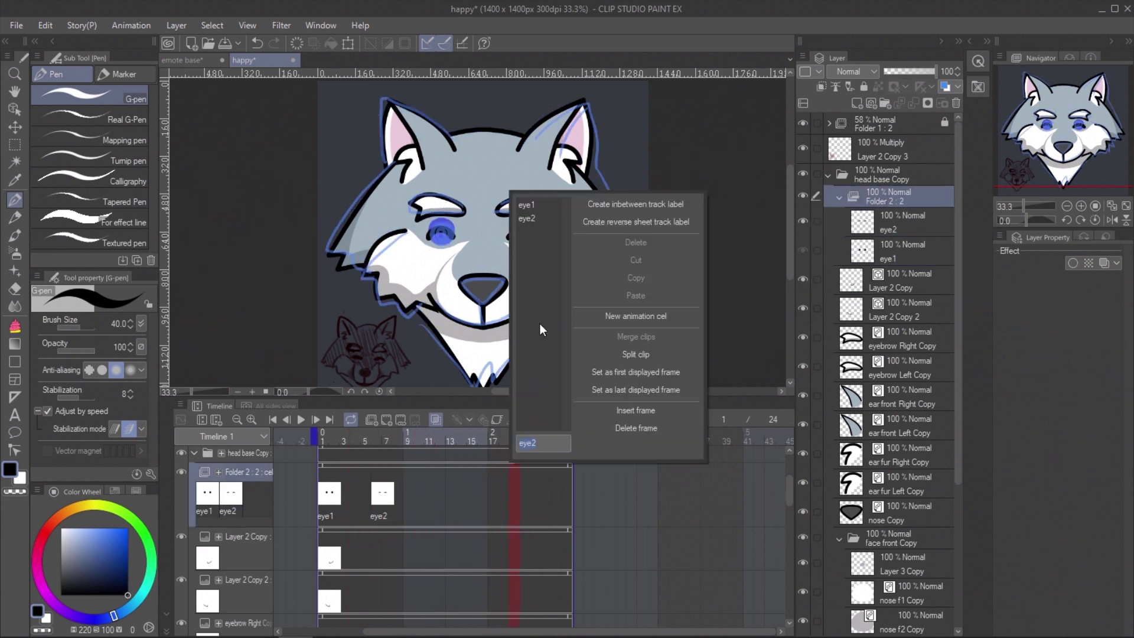
click(538, 204)
click(304, 417)
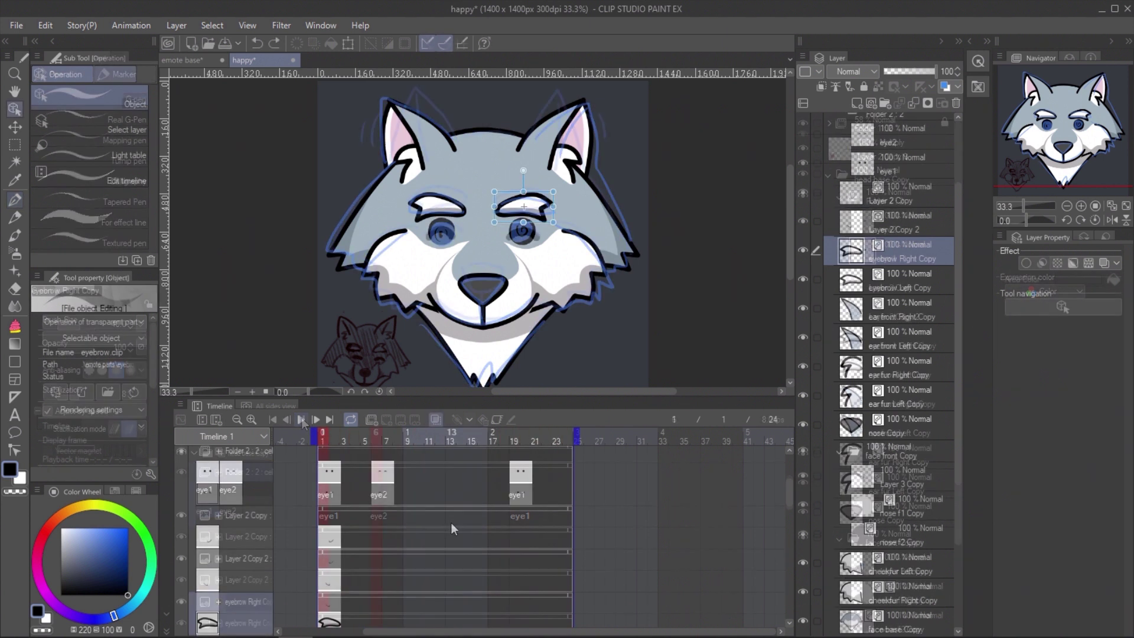
- Enable keyframes on eyebrow Right Copy and set resting-pose keyframes at frame 1 and at the end of the clip
scroll(473, 523, down, 5)
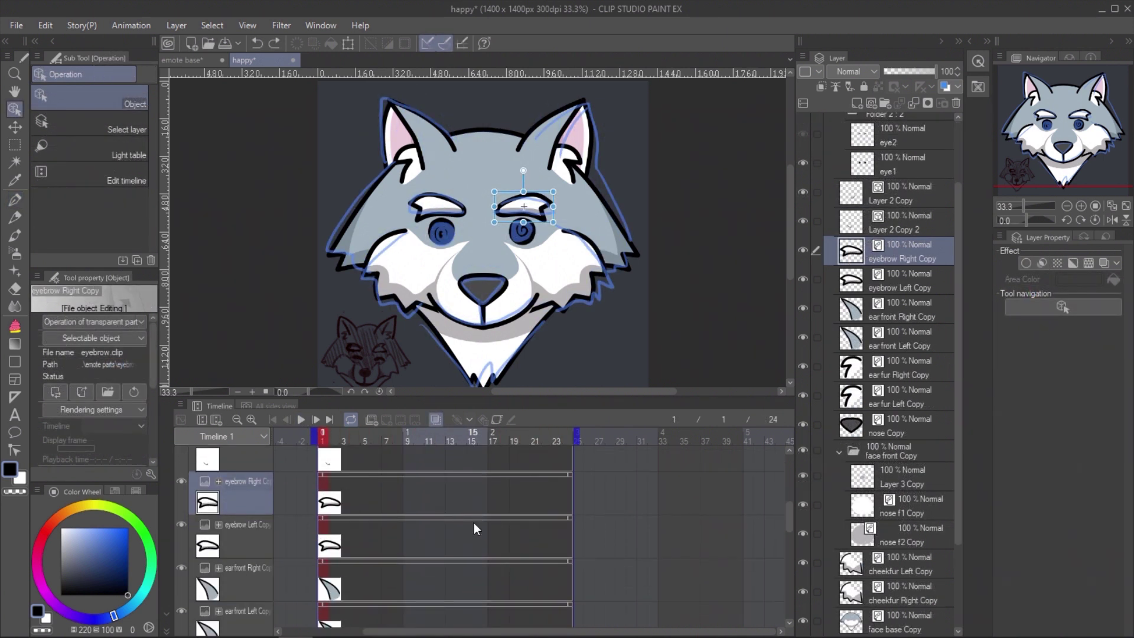
click(456, 421)
click(569, 495)
click(458, 422)
drag(562, 484, 572, 485)
- Enable keyframes on eyebrow Left Copy and set resting-pose keyframes at frame 1 and at the end of the clip
click(339, 537)
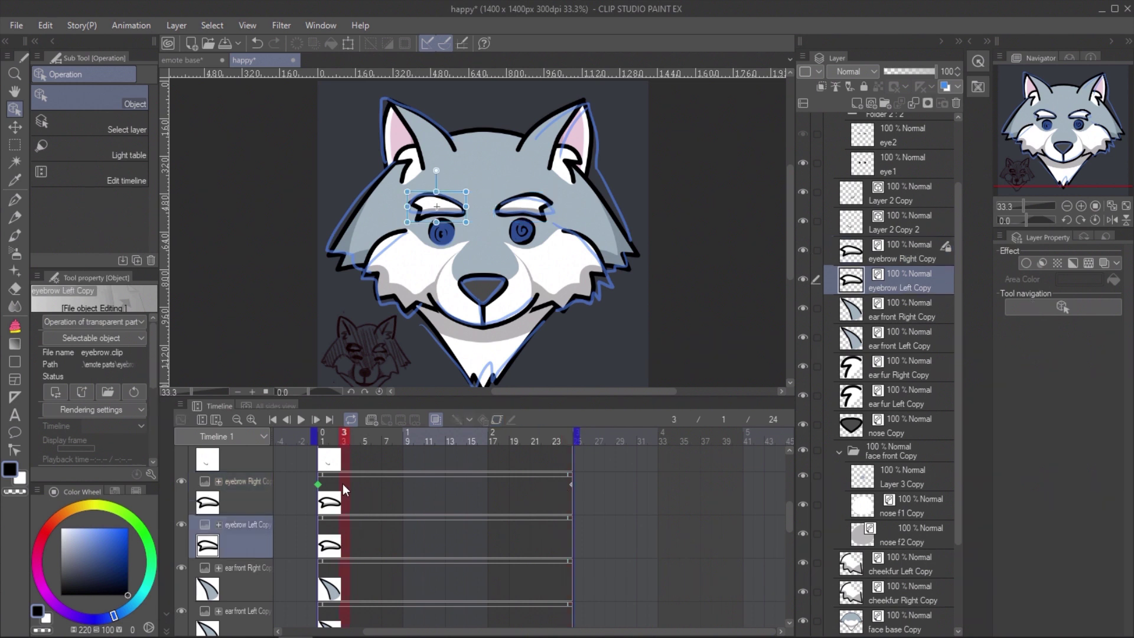
click(322, 530)
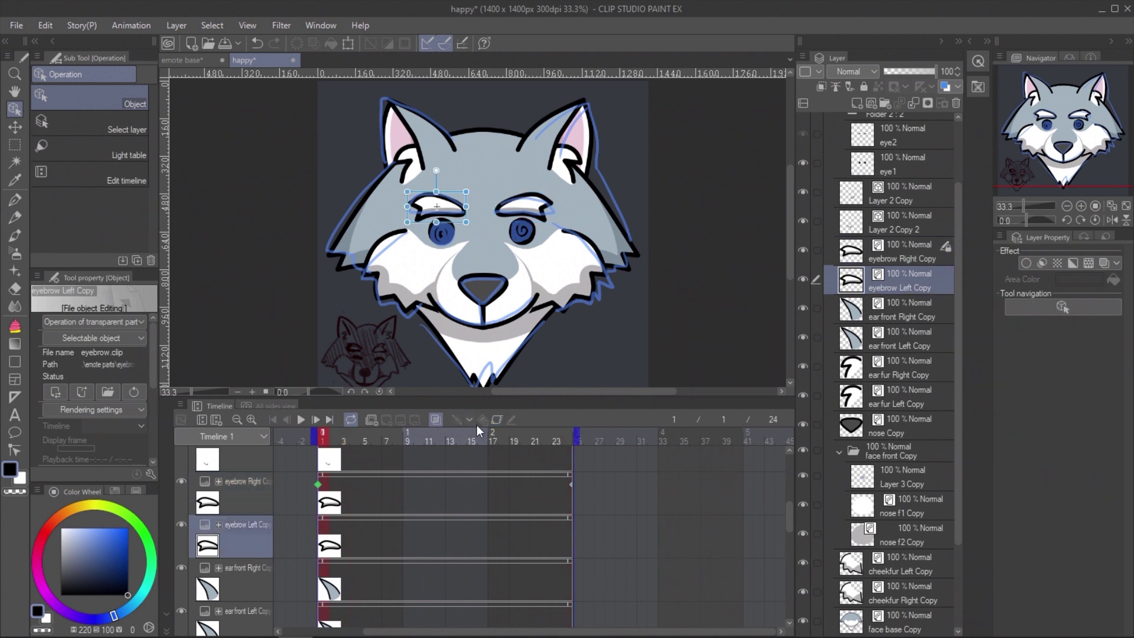
click(499, 419)
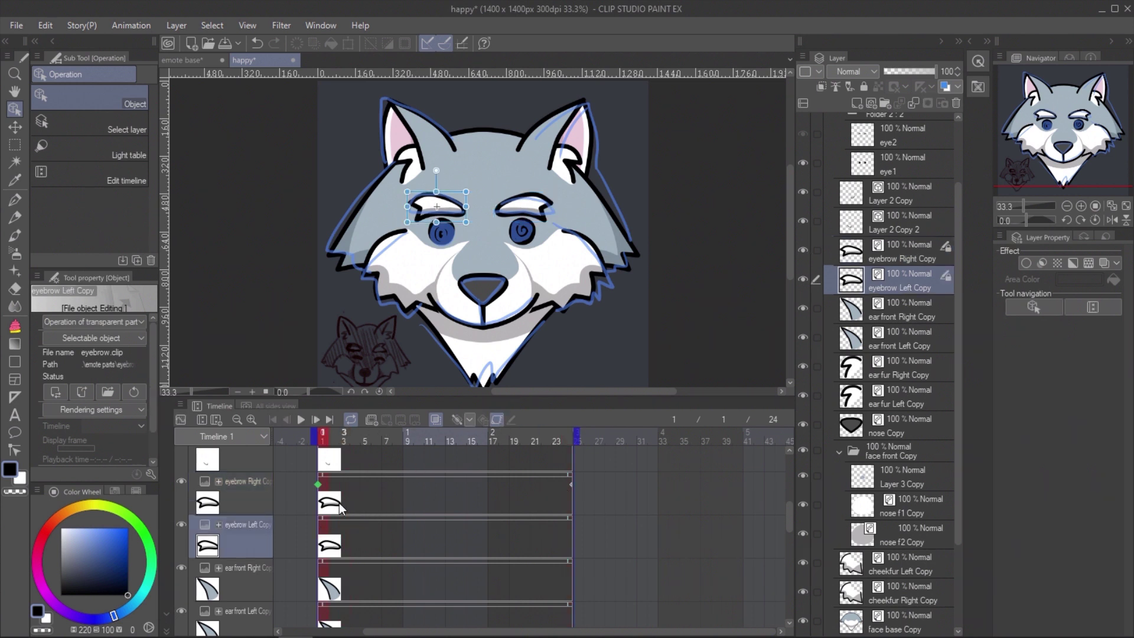
click(565, 533)
click(454, 420)
drag(562, 528, 576, 529)
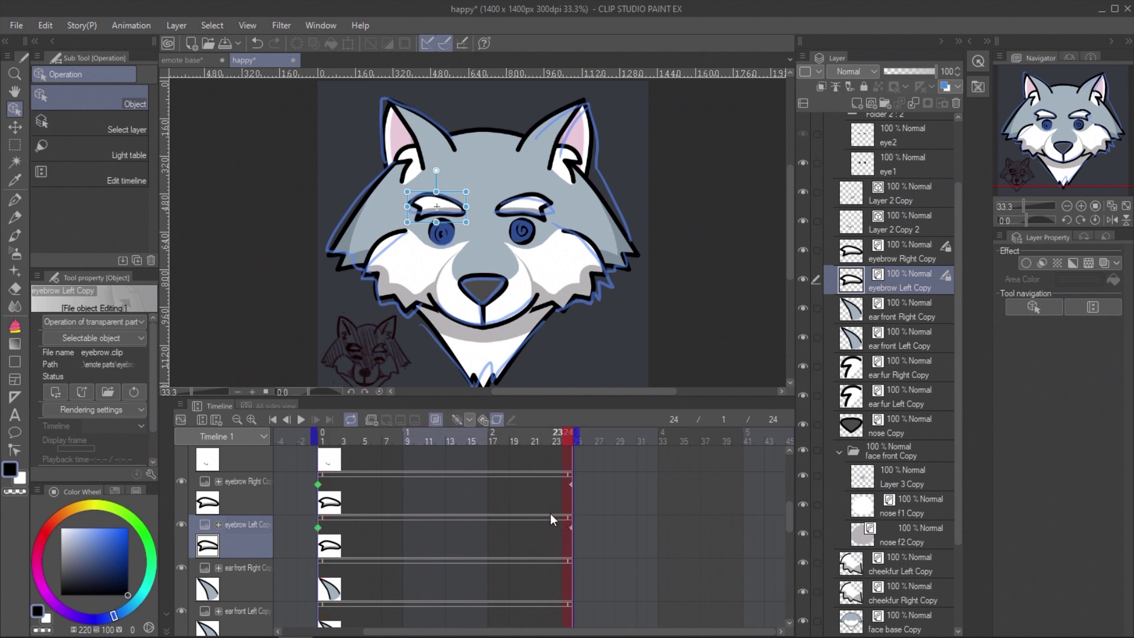
- At frame 6, rotate the left eyebrow slightly counter-clockwise and raise it towards the rough sketch
click(374, 433)
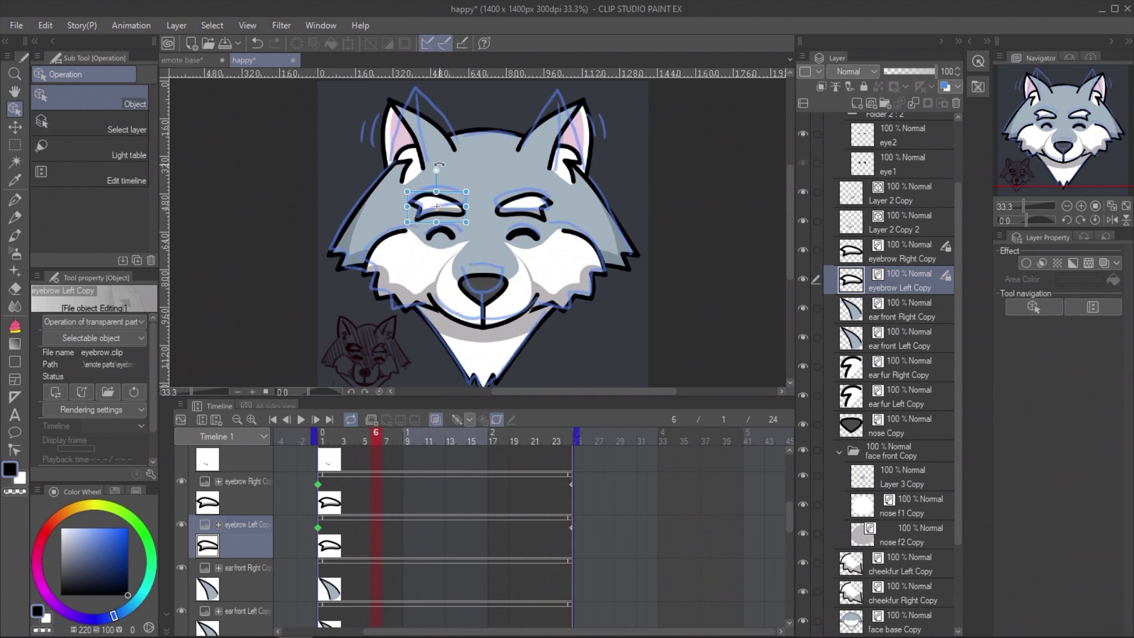
drag(439, 166, 428, 166)
drag(453, 208, 474, 176)
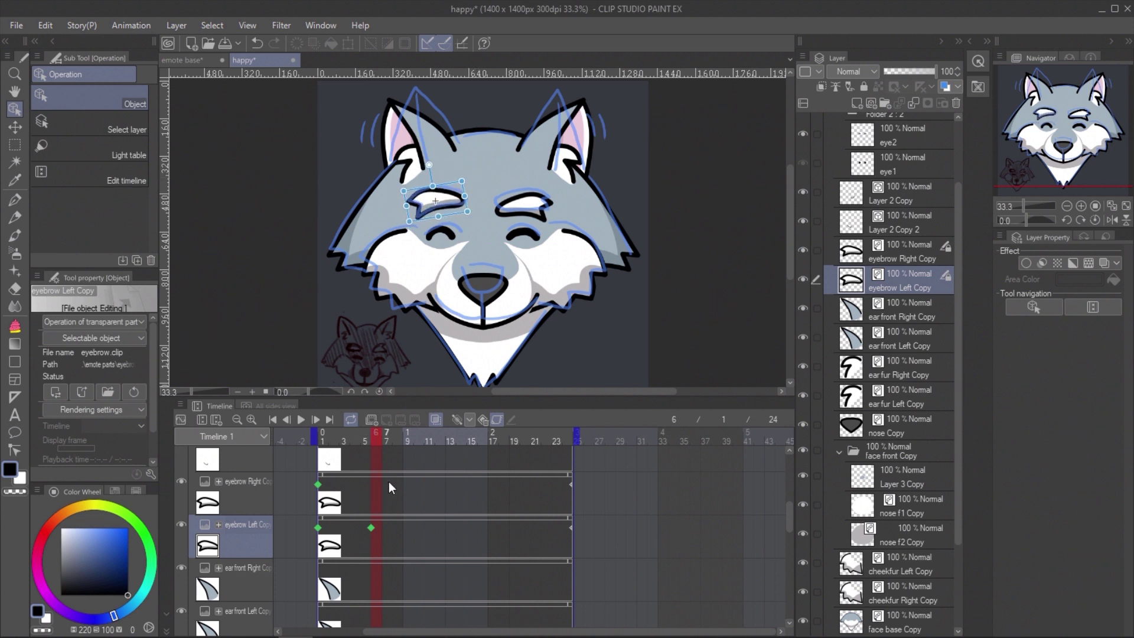
- At frame 6, rotate eyebrow Right Copy slightly clockwise and raise it to match the rough sketch
click(375, 496)
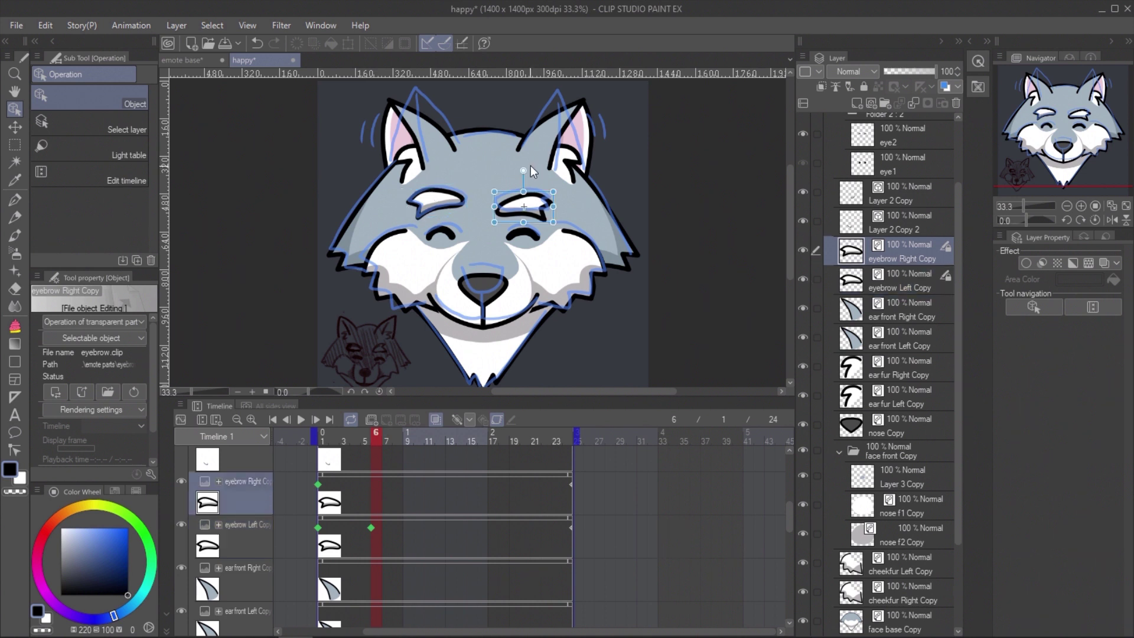
drag(530, 166, 538, 168)
drag(534, 219, 540, 211)
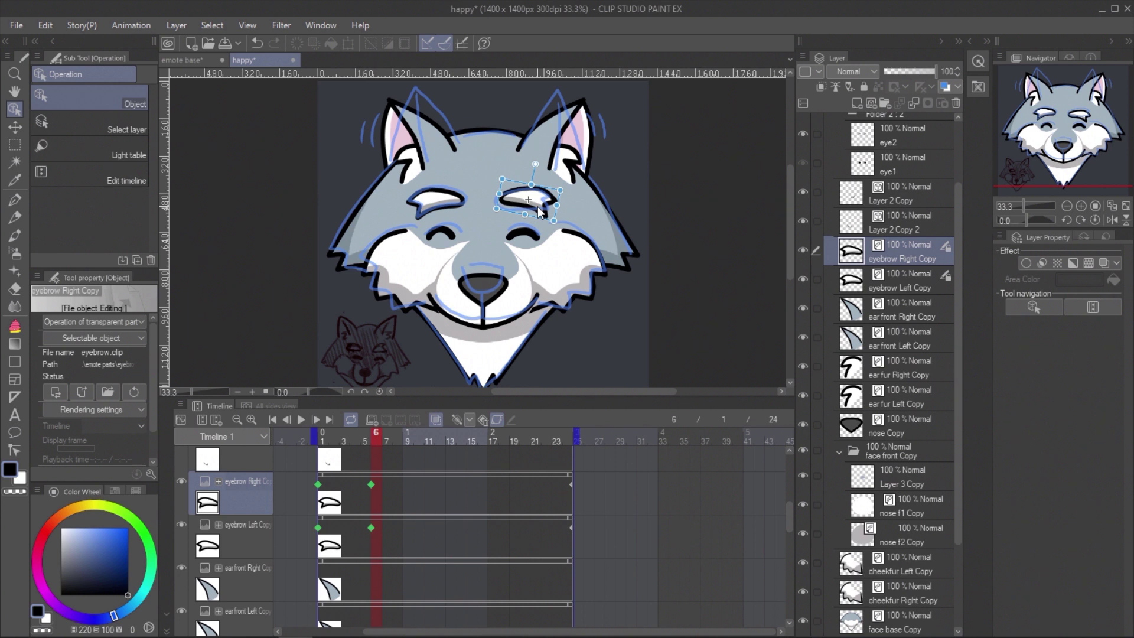
drag(536, 164, 537, 160)
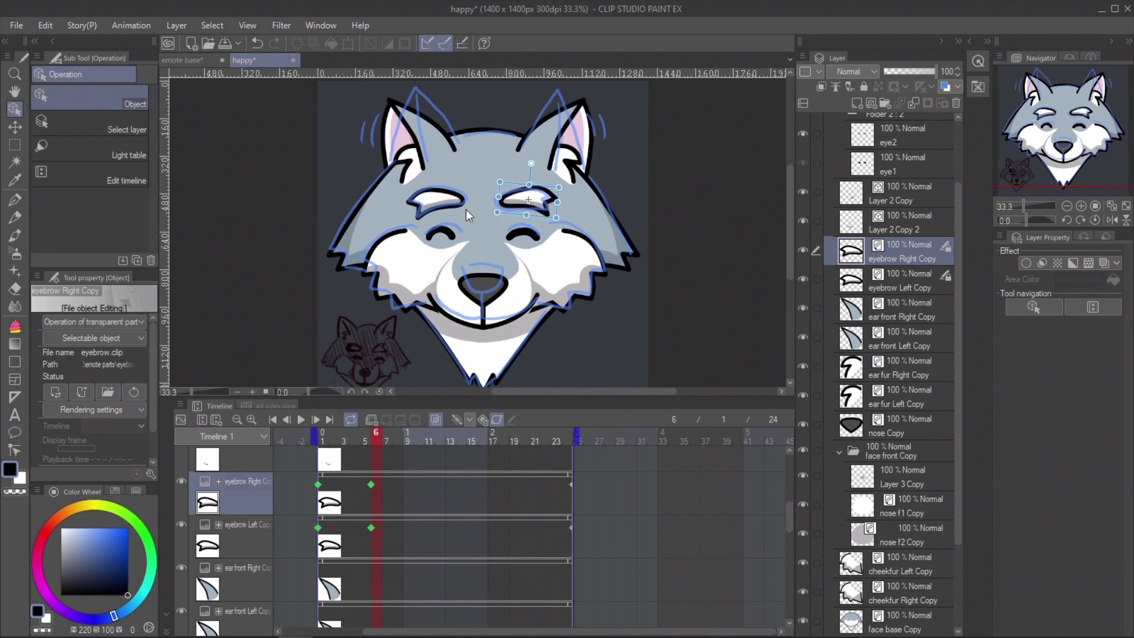
- Level out the left eyebrow's rotation at frame 6 and play back the eyebrow motion
click(370, 526)
drag(434, 163, 457, 201)
click(371, 485)
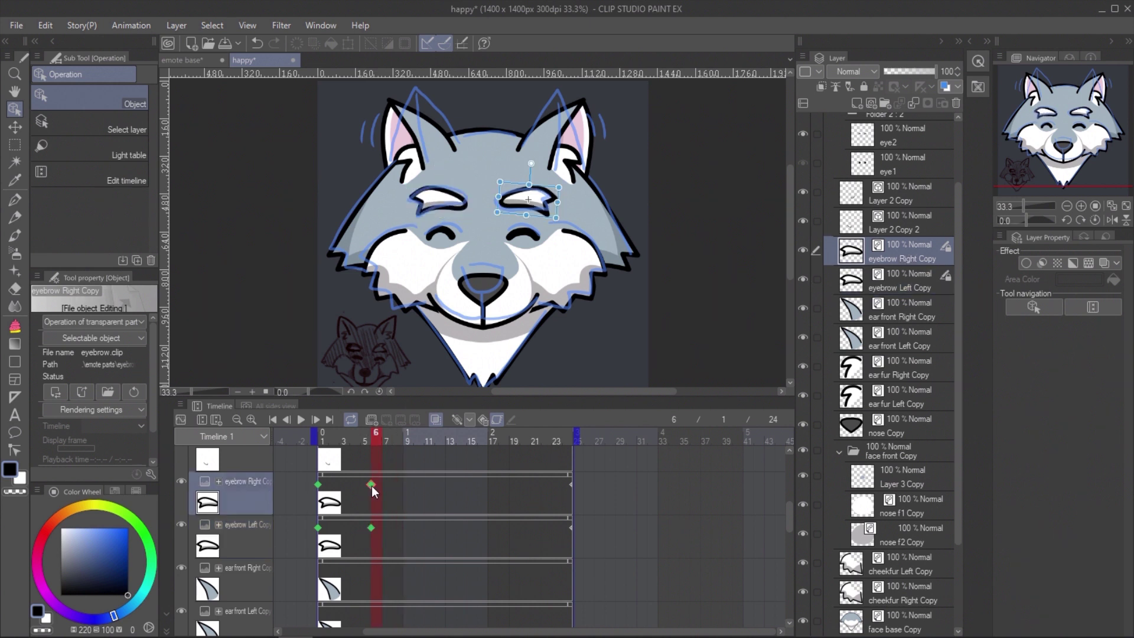
click(300, 420)
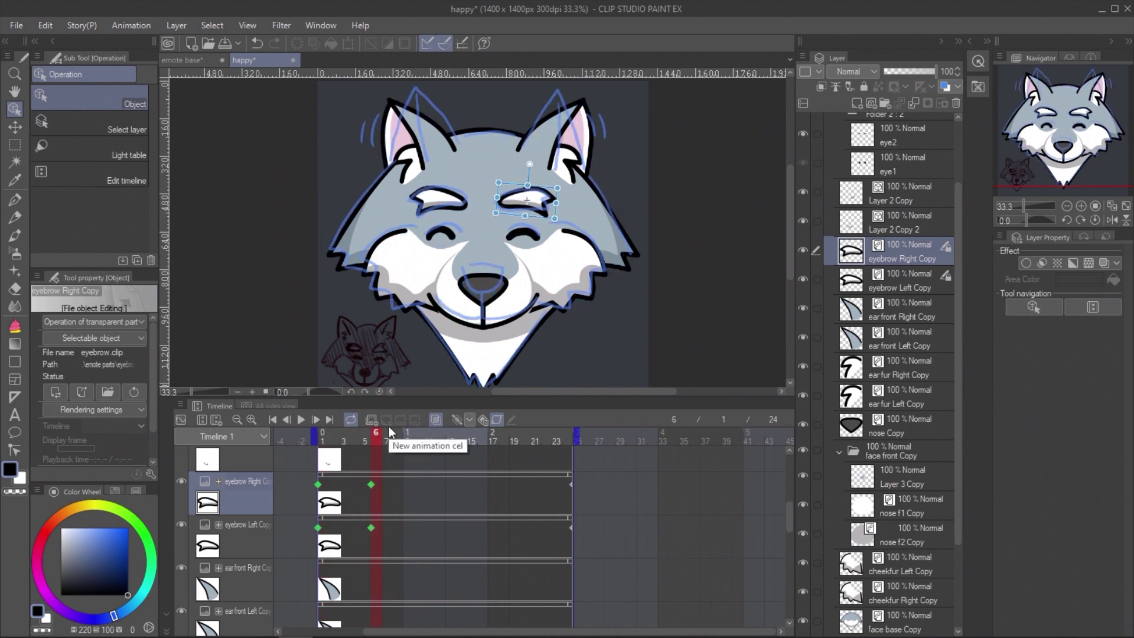
- Copy eyebrow Right Copy's frame 6 keyframe and paste it at frame 19
click(370, 527)
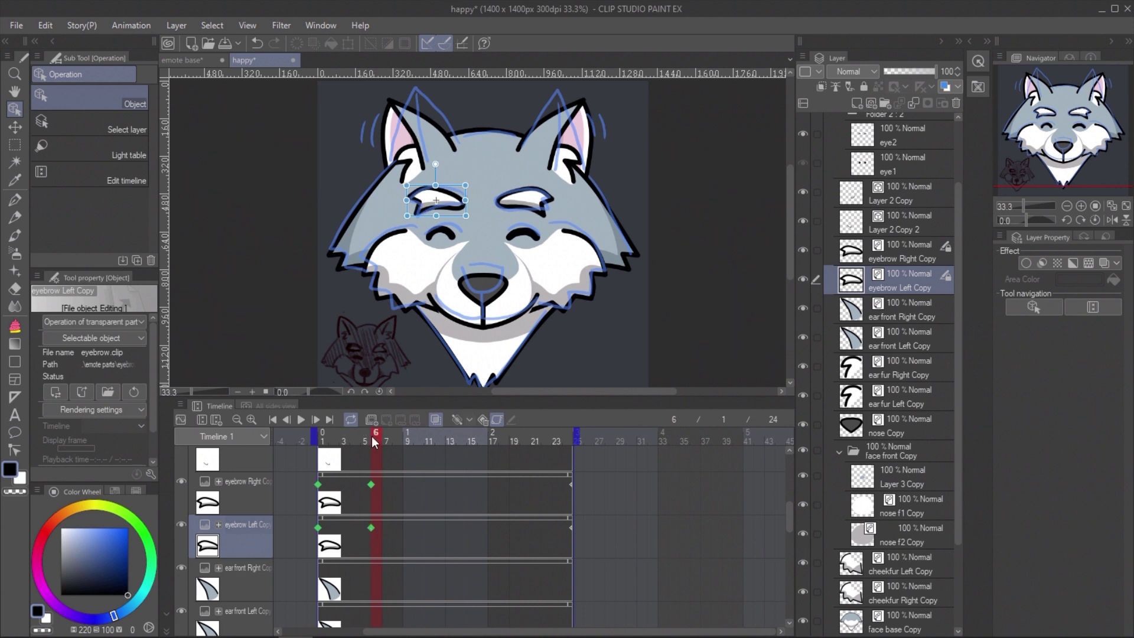
right_click(373, 484)
click(421, 252)
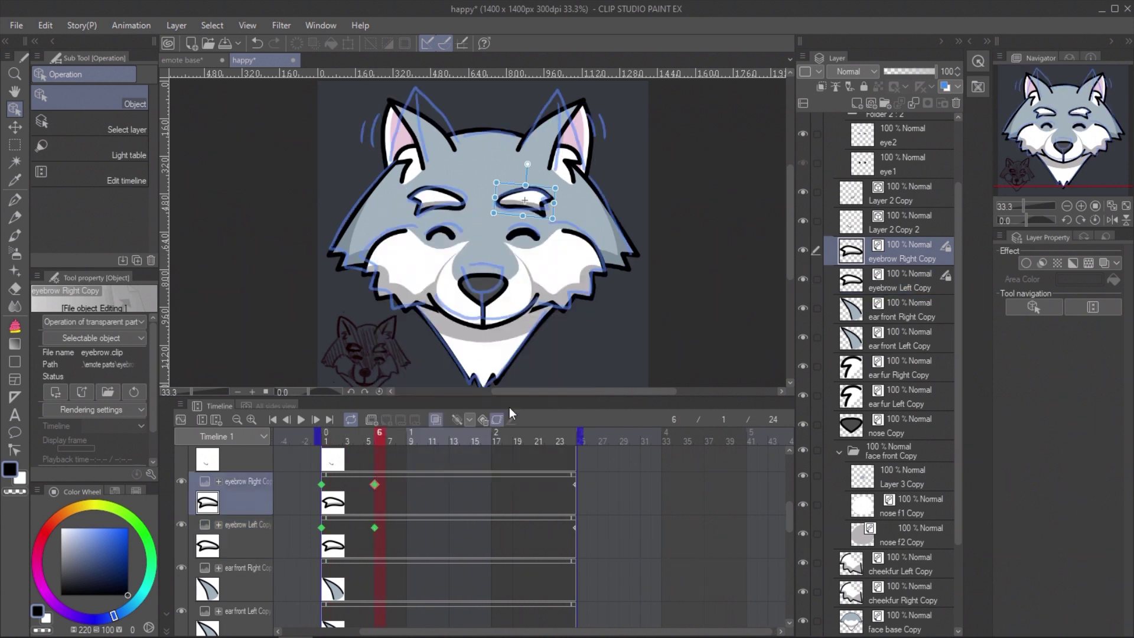
click(520, 496)
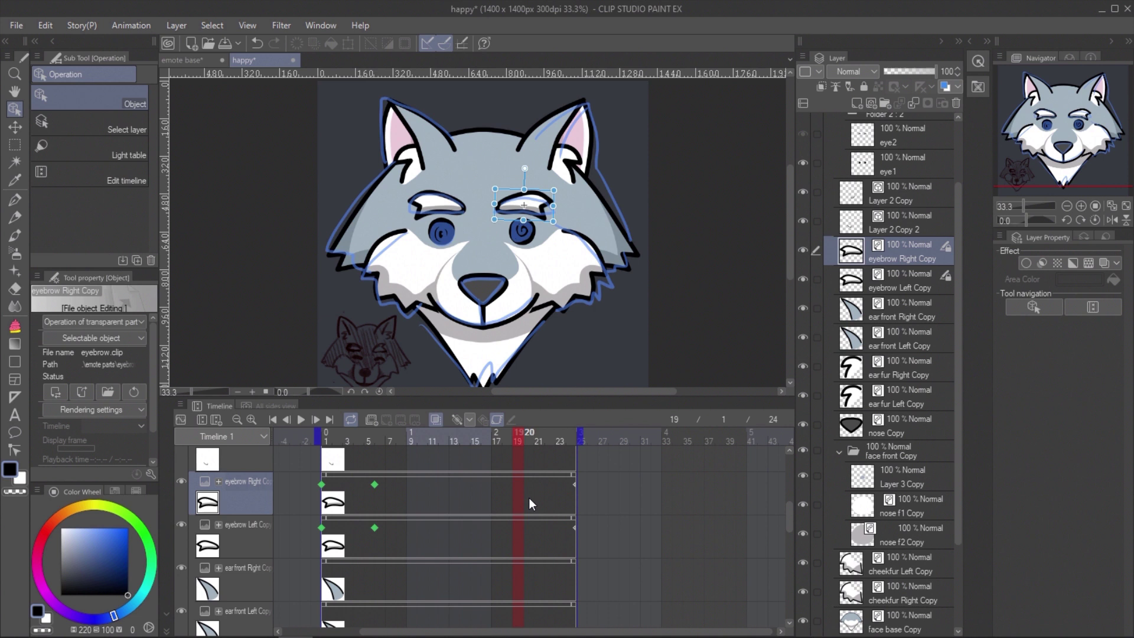
right_click(518, 497)
click(559, 283)
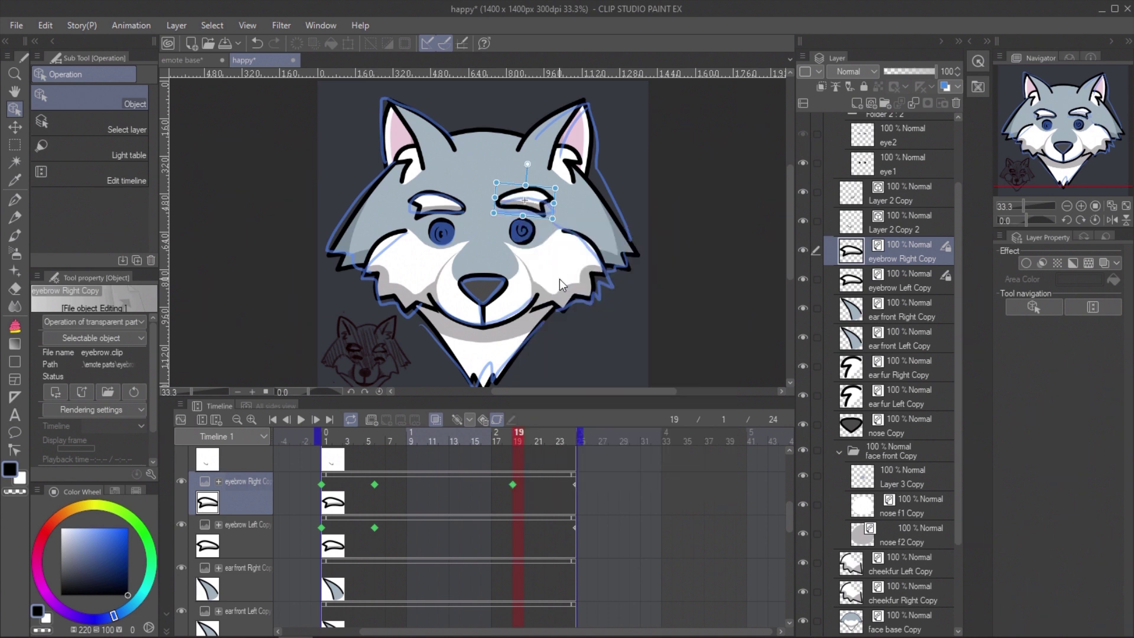
- Copy eyebrow Left Copy's frame 6 keyframe to frame 19 and play back the animation
click(375, 526)
right_click(375, 527)
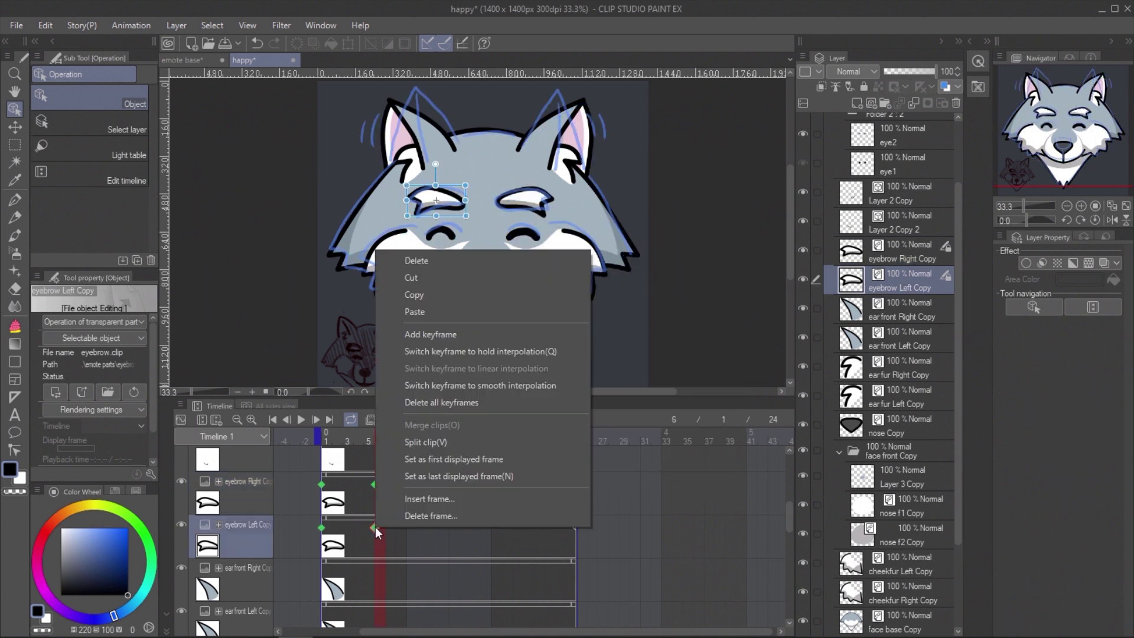
click(424, 294)
click(517, 531)
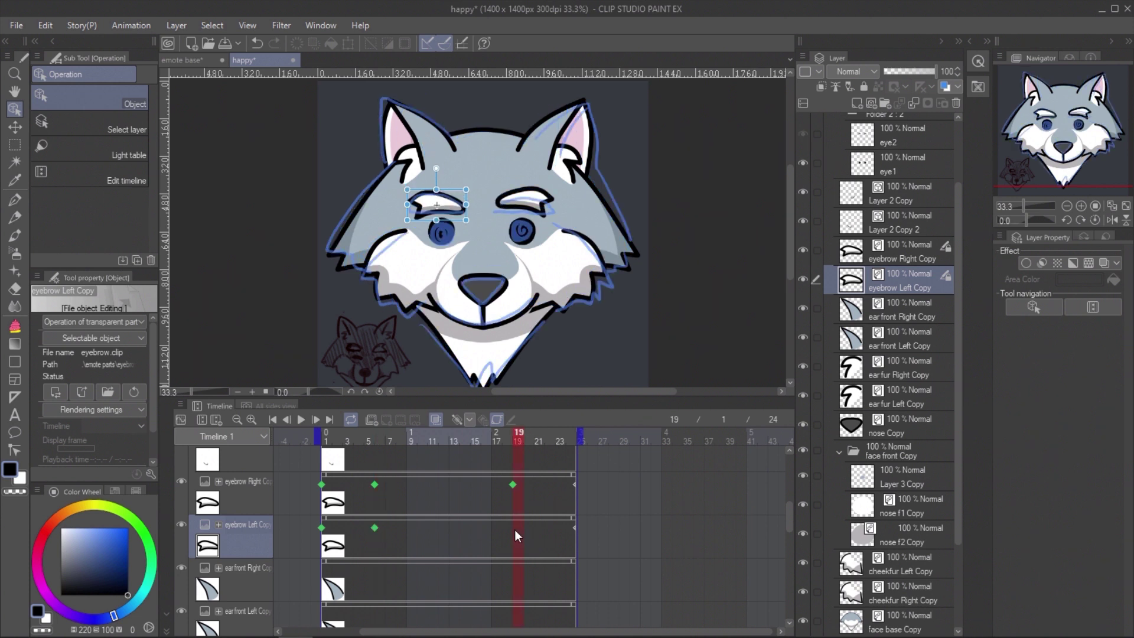
right_click(515, 529)
click(569, 317)
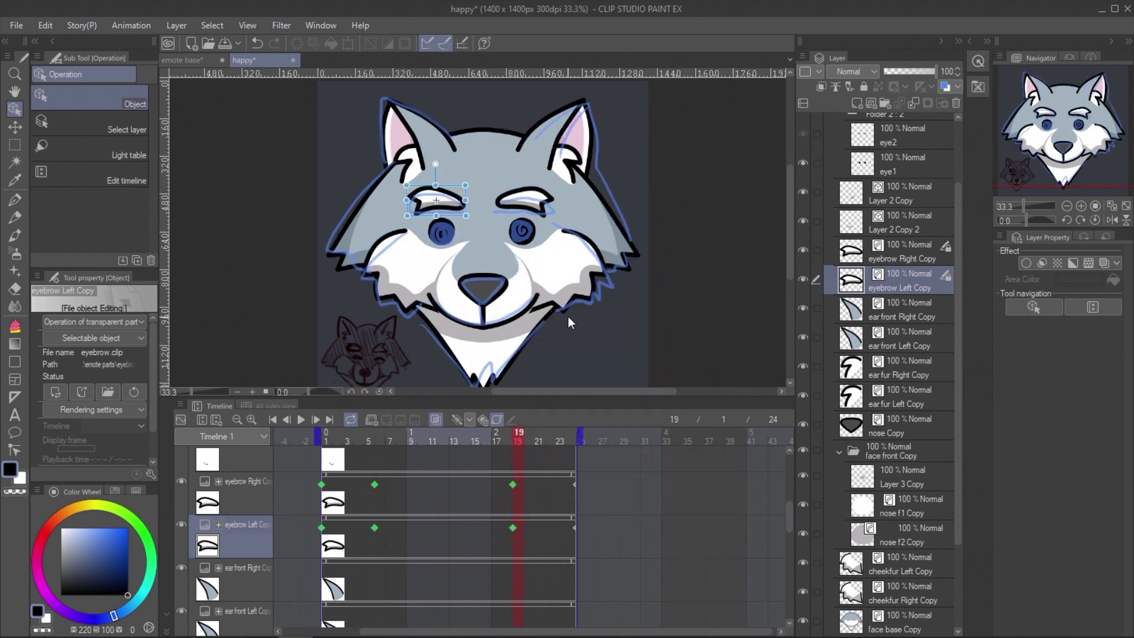
click(299, 419)
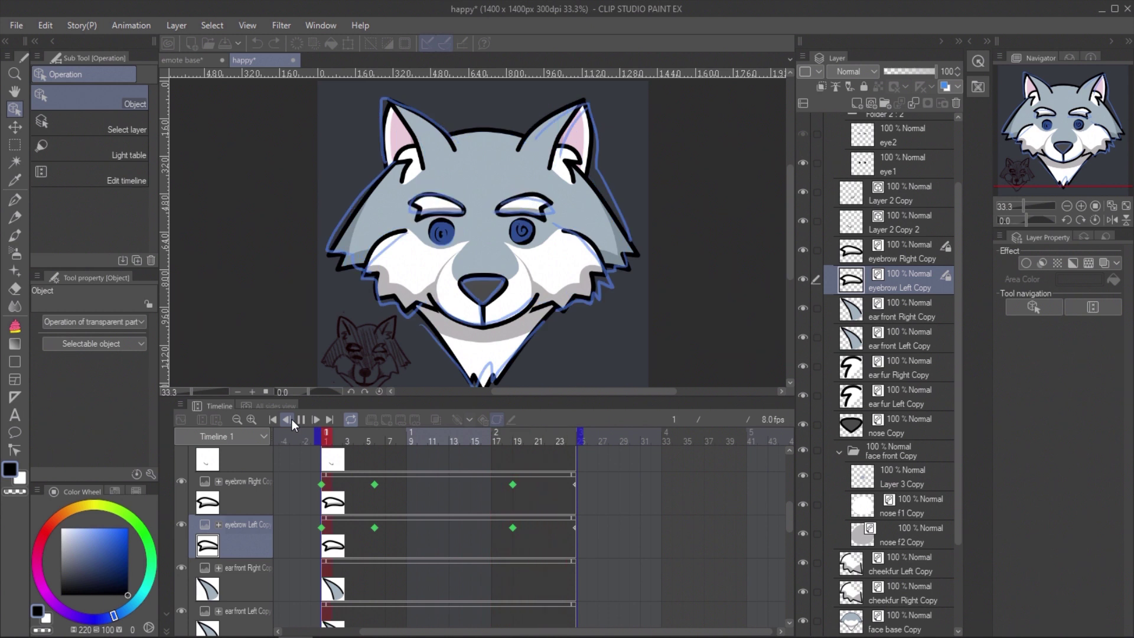
- Raise the right eyebrow slightly at frame 6 and play back the eyebrow animation
click(396, 540)
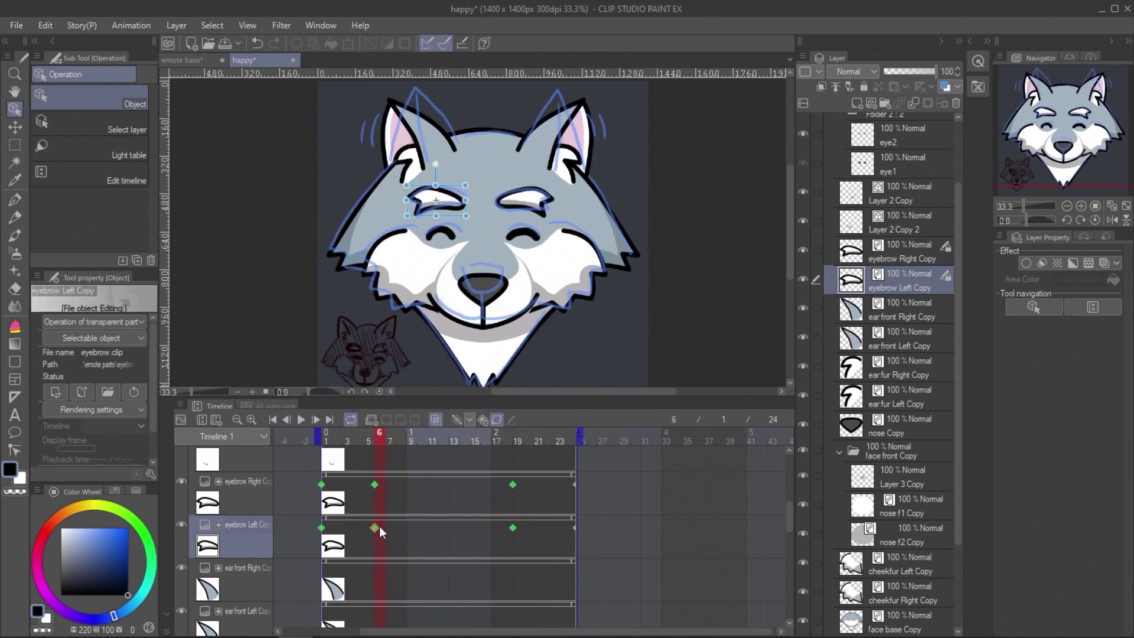
click(375, 484)
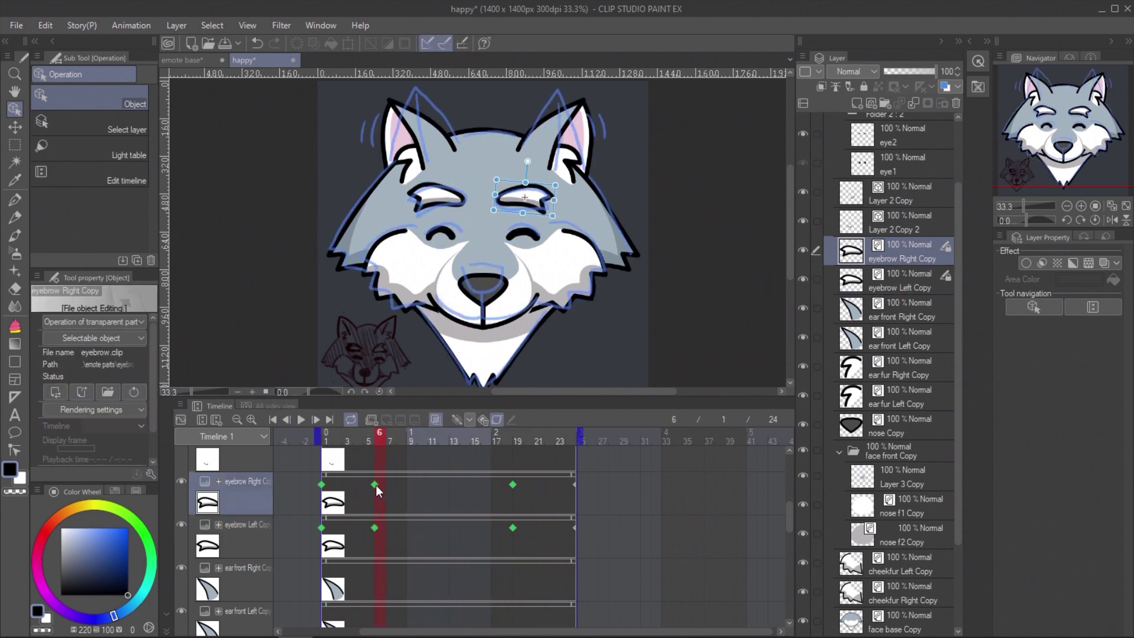
click(304, 418)
- At frame 1, move ear front Right Copy's pivot towards the ear base and rotate the ear slightly clockwise
click(367, 435)
scroll(318, 501, down, 2)
click(326, 519)
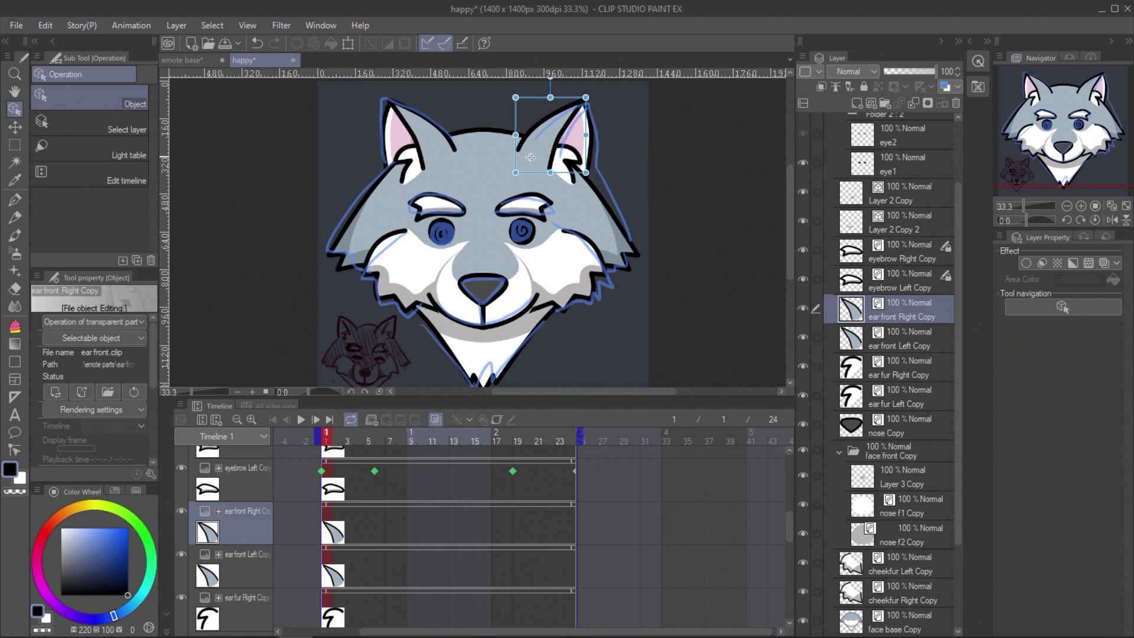
drag(1057, 115, 1060, 110)
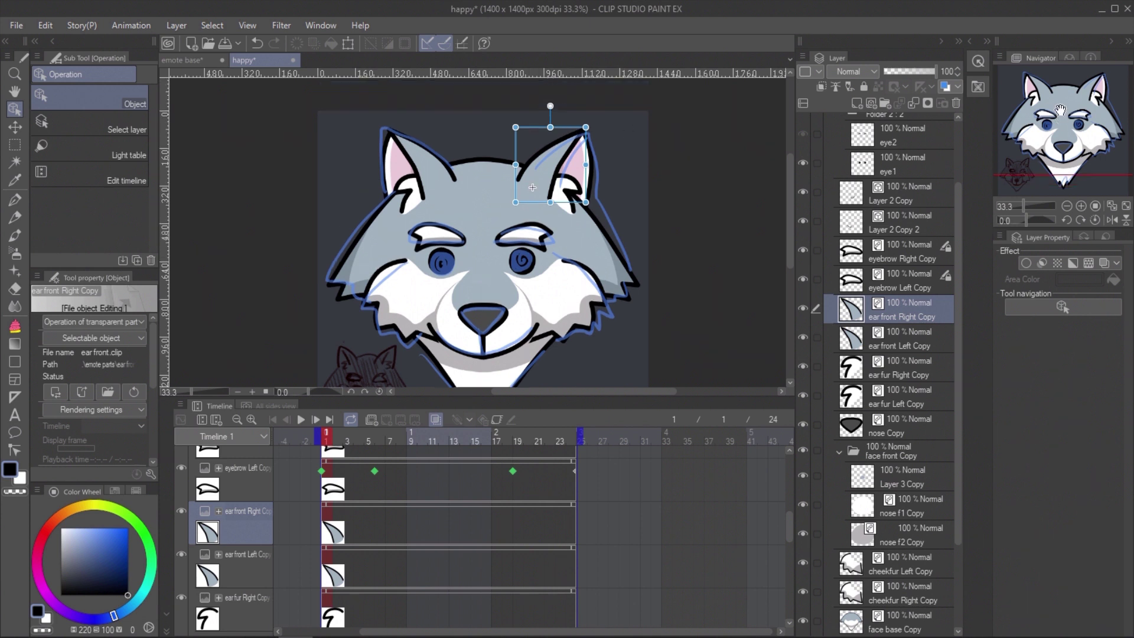
mouse_move(552, 105)
mouse_down()
mouse_move(576, 99)
mouse_move(561, 84)
mouse_up()
scroll(576, 100, down, 1)
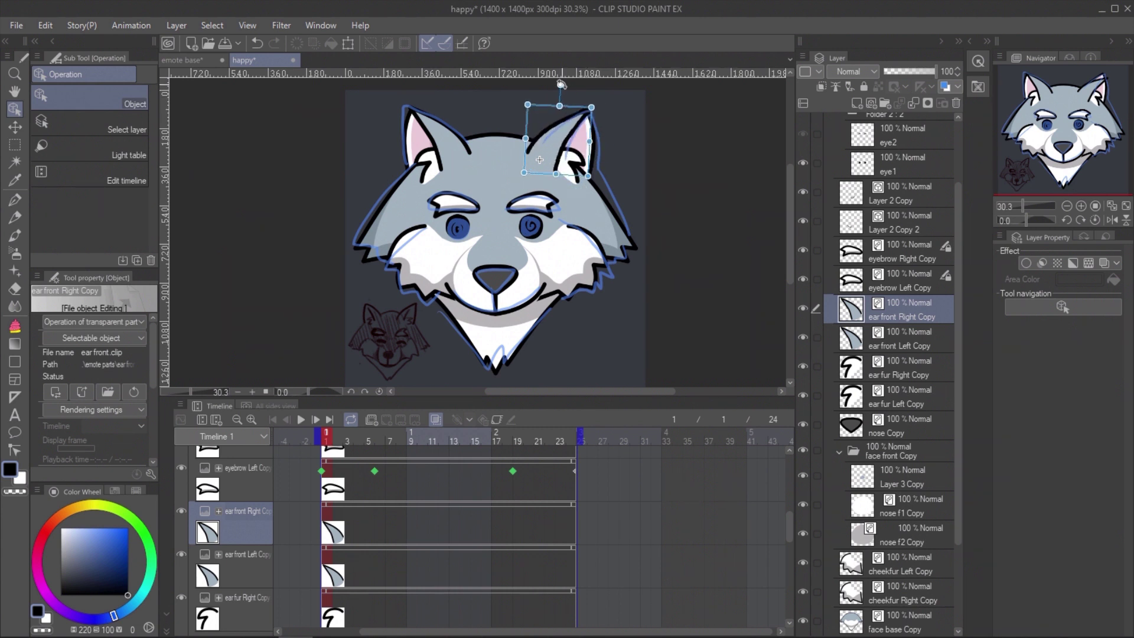
- Enable keyframes on ear front Left Copy and ear front Right Copy and key their resting pose at frame 1
click(329, 577)
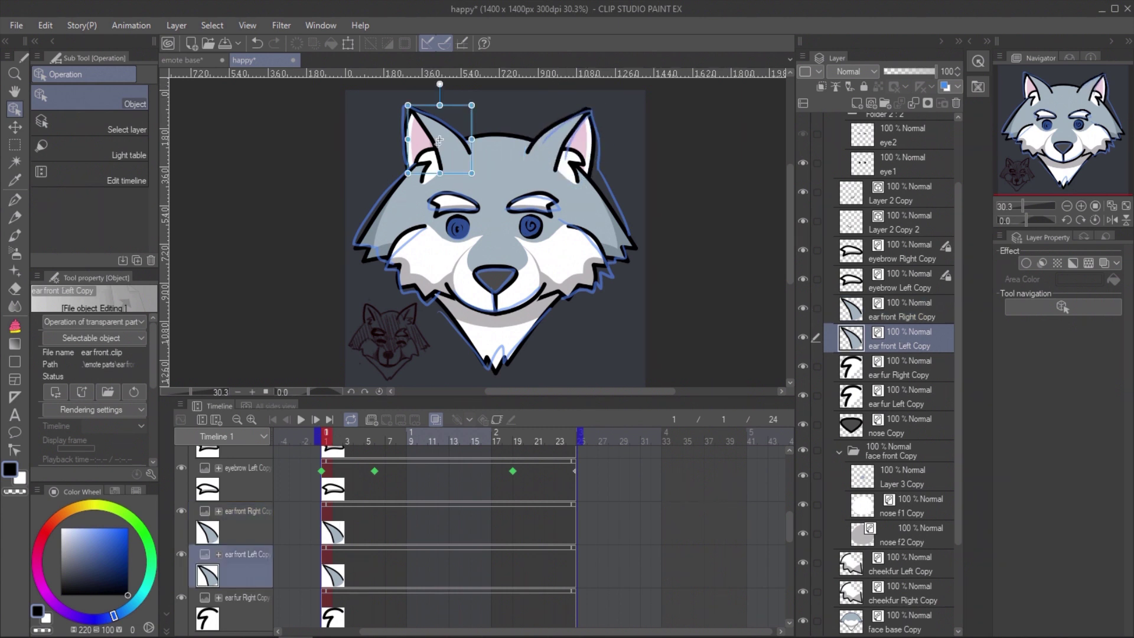
click(348, 531)
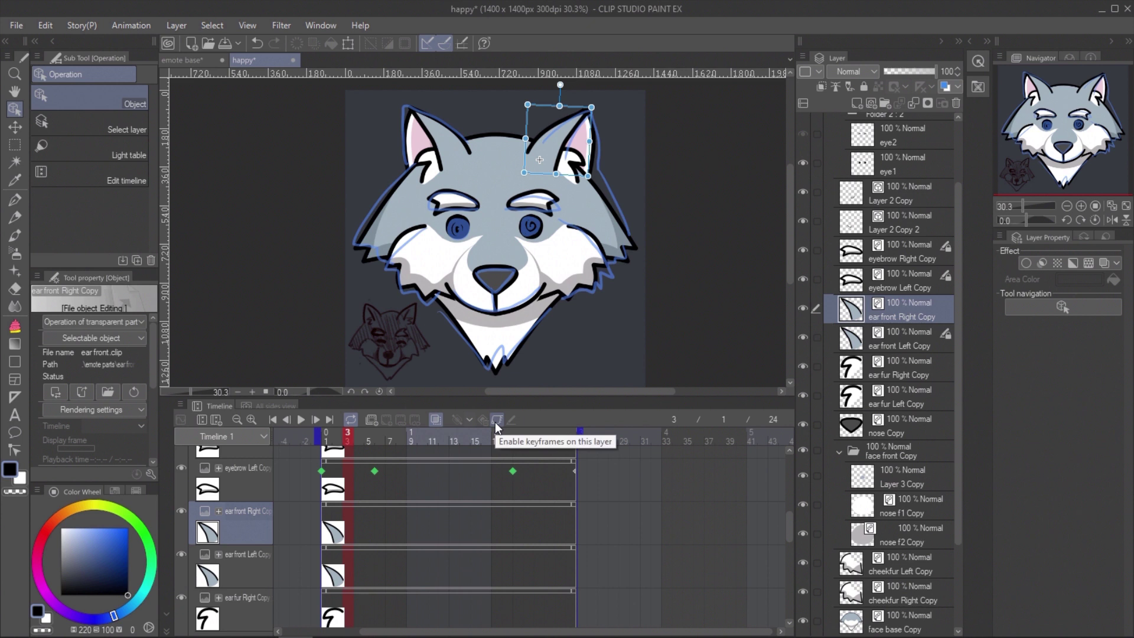
click(497, 420)
click(326, 438)
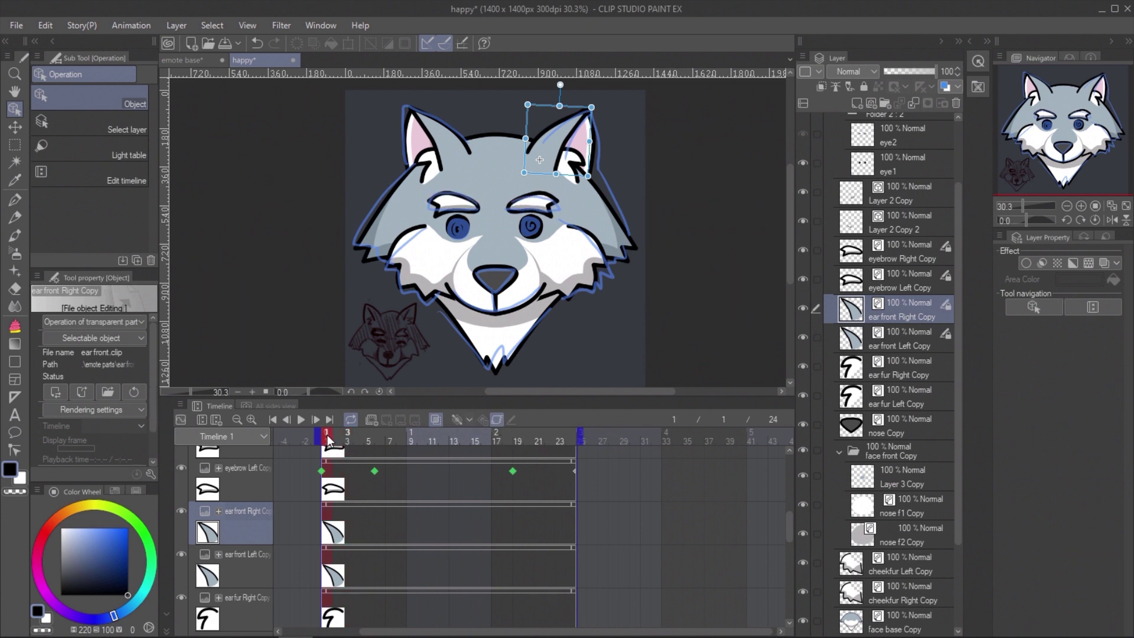
click(325, 568)
- Key both ear fronts' resting pose at frame 24 and shift those keyframes to the end of the clip
click(567, 522)
click(457, 423)
click(559, 558)
click(445, 416)
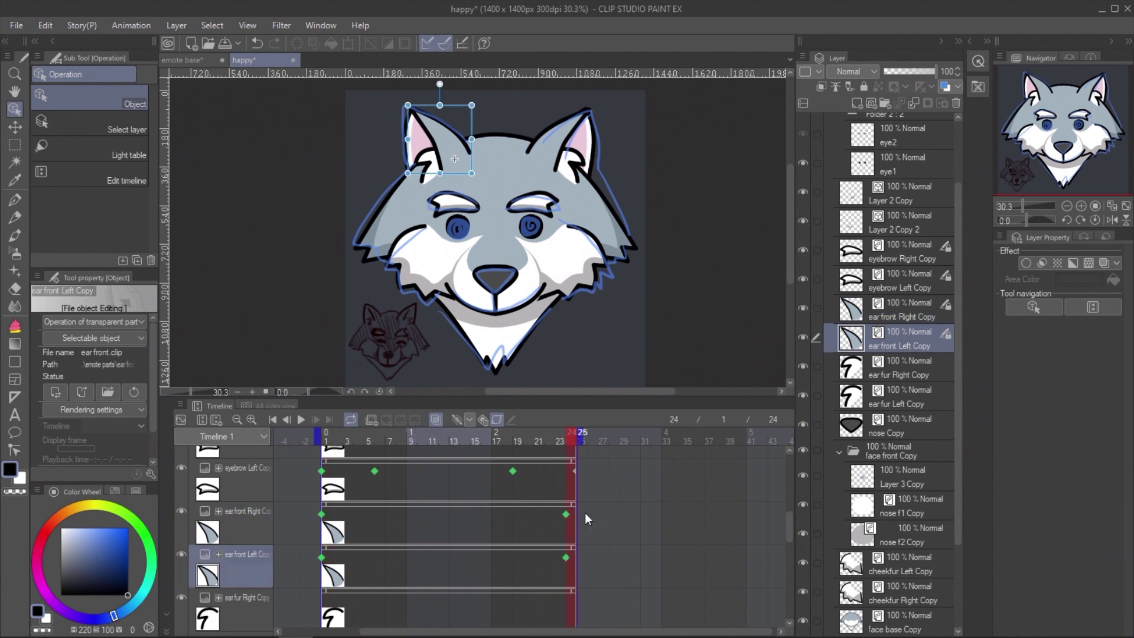
click(566, 514)
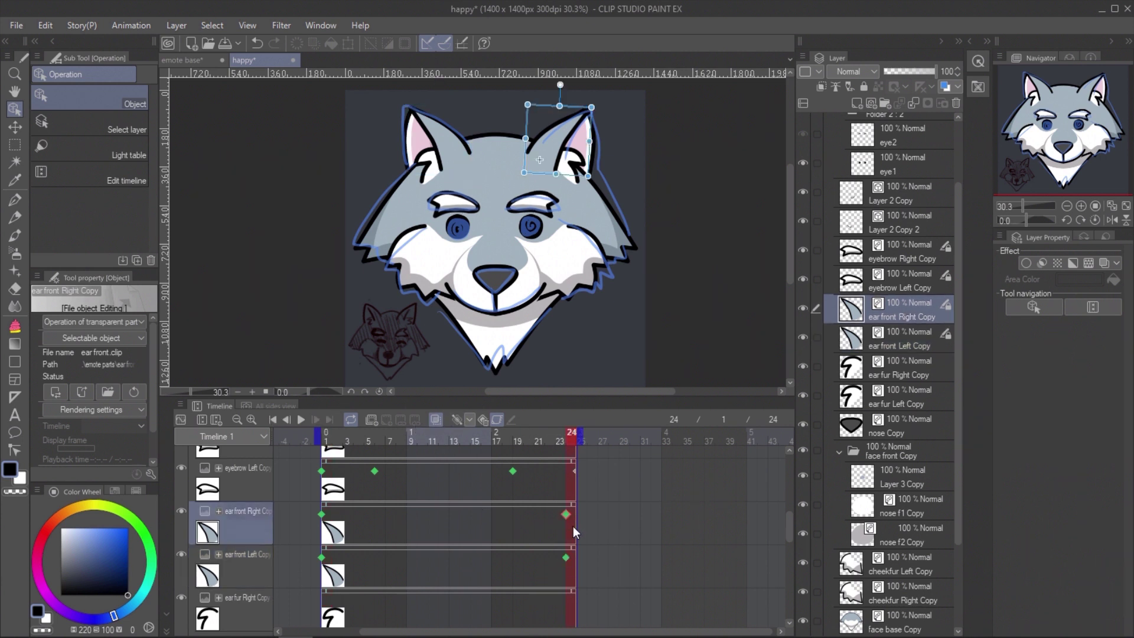
click(566, 556)
- At frame 6, rotate the left ear front clockwise and the right ear front counter-clockwise to match the rough's perked ears
click(380, 437)
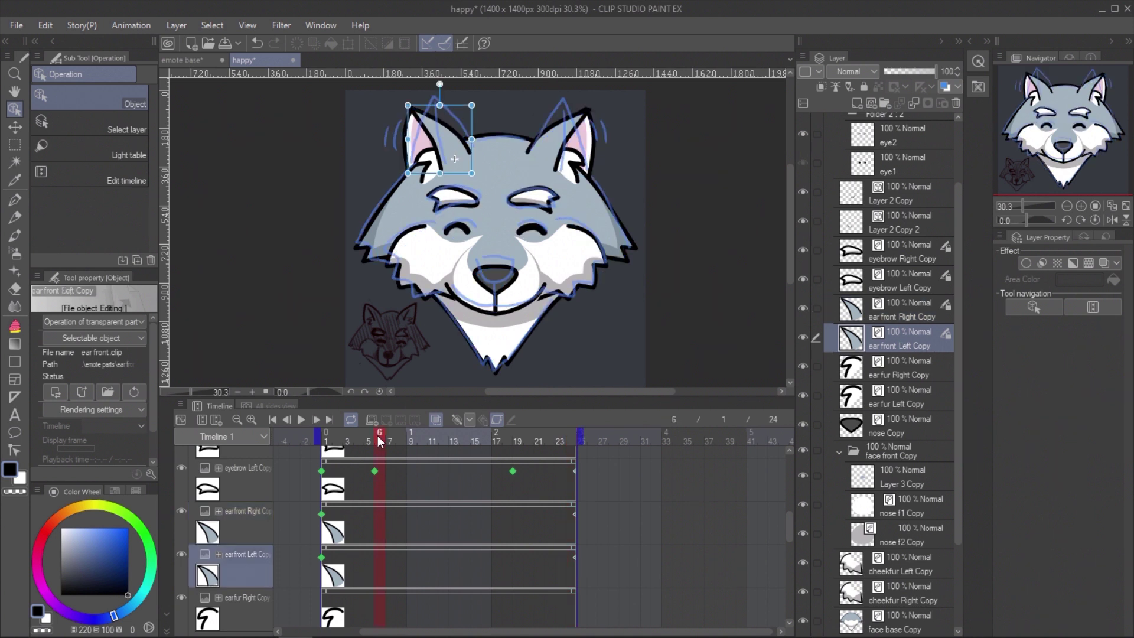
drag(440, 85, 464, 84)
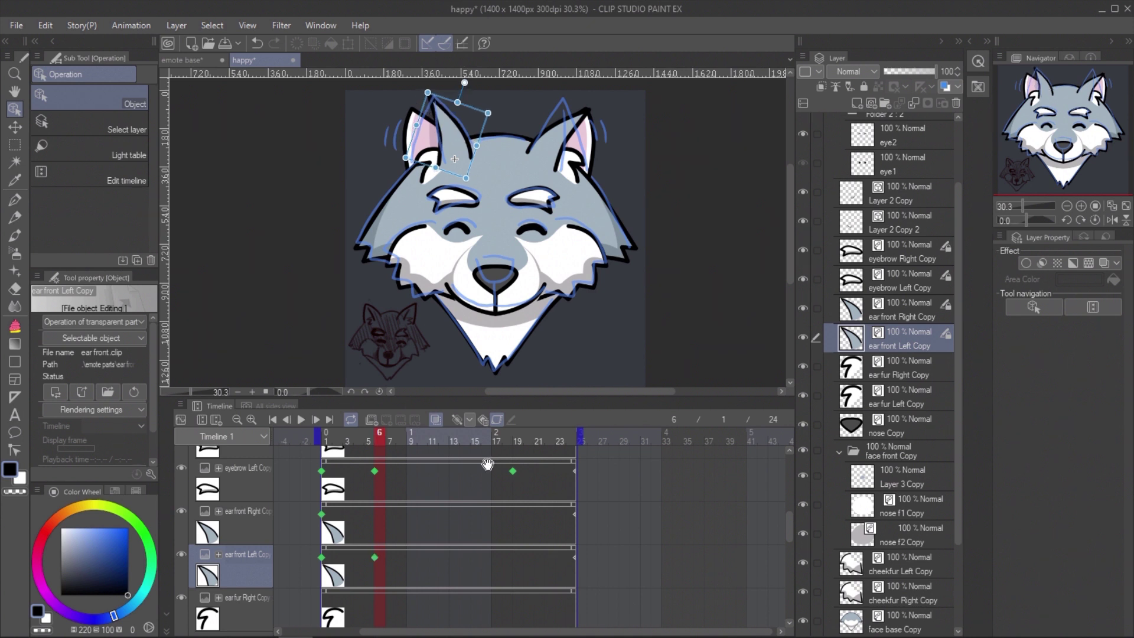
click(378, 521)
drag(568, 92, 545, 87)
- Copy ear front Right Copy's frame 6 keyframe and paste it at frame 19
drag(383, 442, 517, 438)
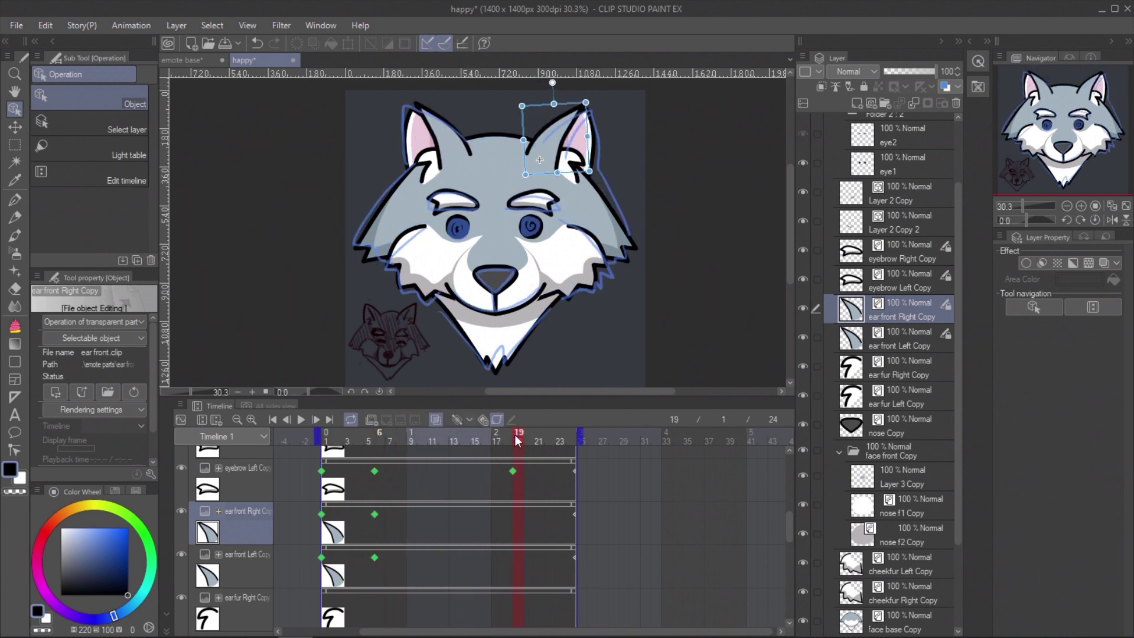
click(375, 514)
right_click(375, 516)
click(434, 339)
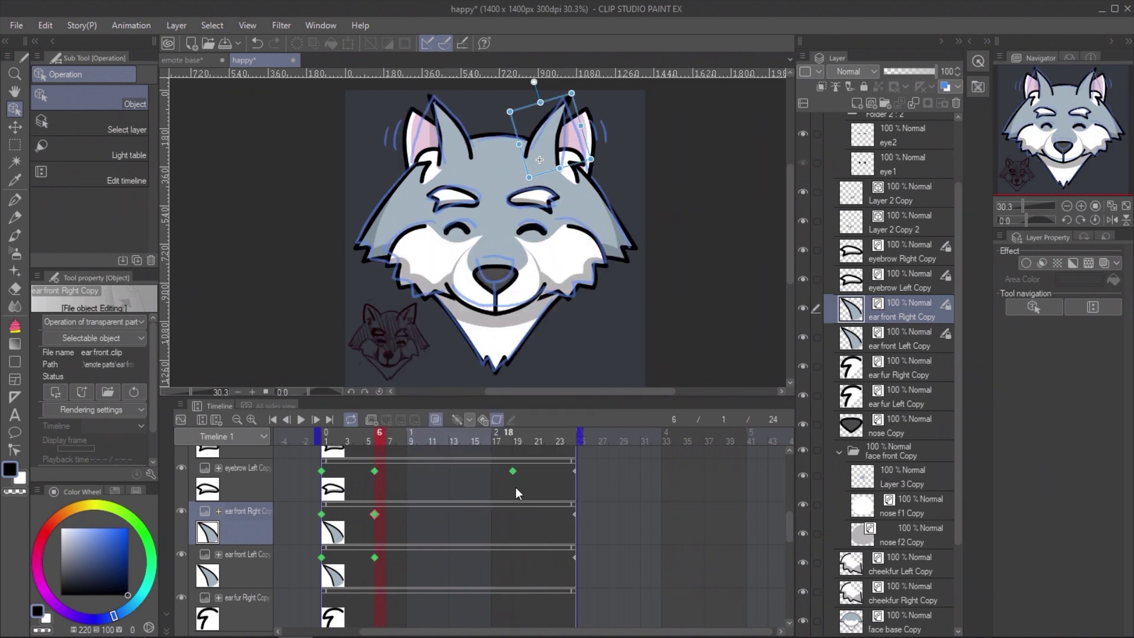
right_click(513, 521)
click(558, 304)
- Copy ear front Left Copy's frame 6 keyframe and paste it at frame 19
click(374, 558)
right_click(373, 558)
click(412, 326)
click(514, 556)
right_click(516, 557)
click(561, 341)
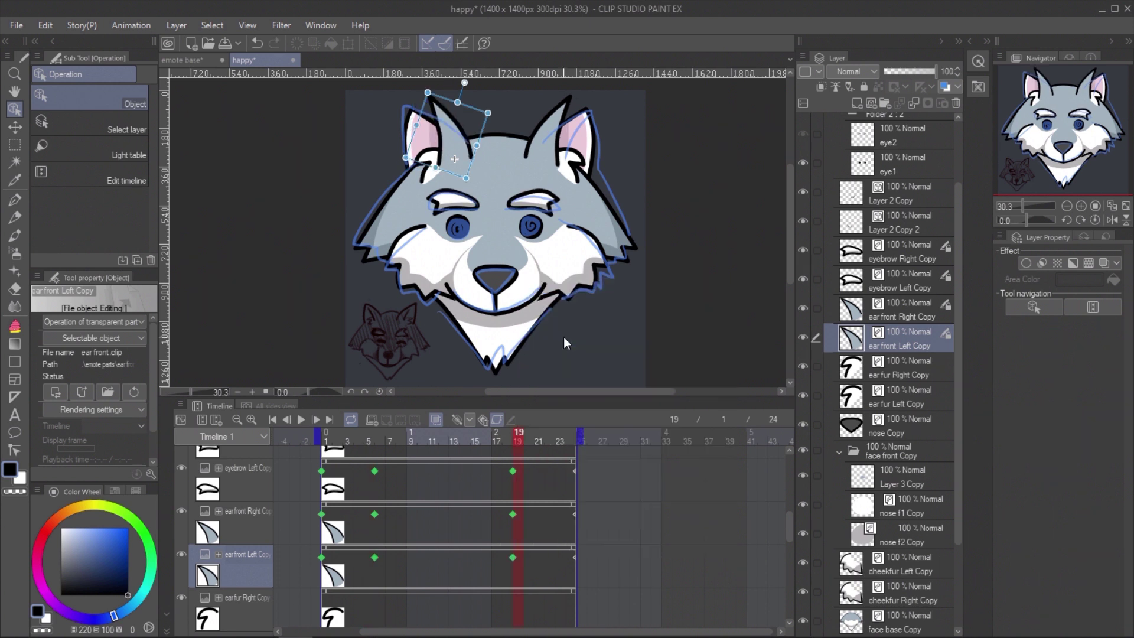
- At frame 13, rotate both ear fronts outward, past their resting pose, and play back the ear motion
click(368, 441)
drag(393, 441, 458, 440)
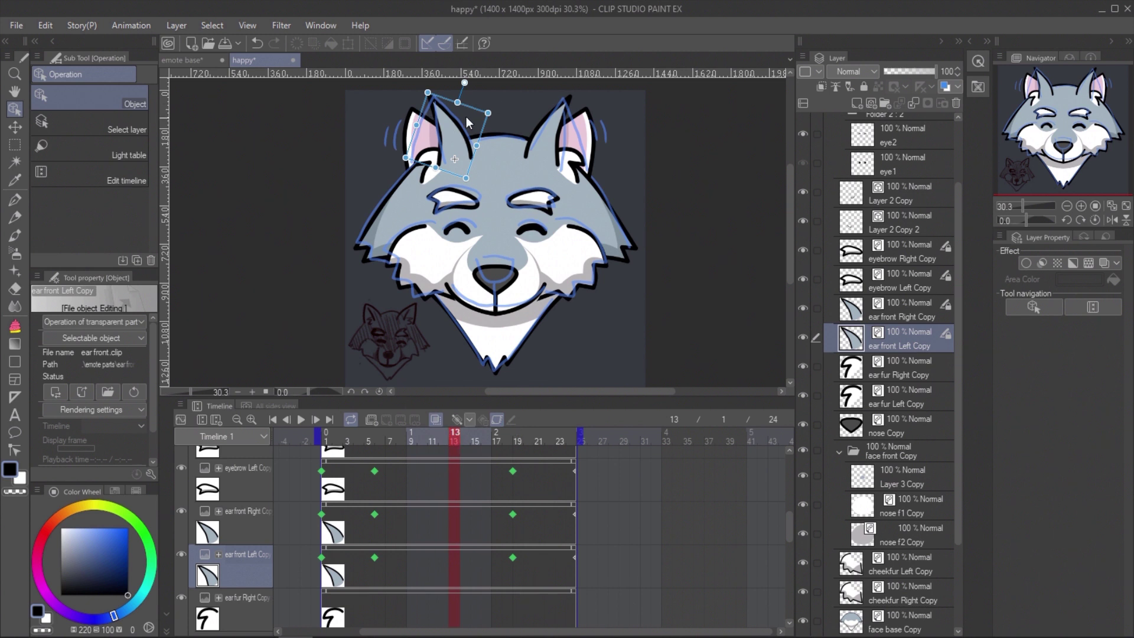
drag(461, 83, 423, 88)
click(455, 526)
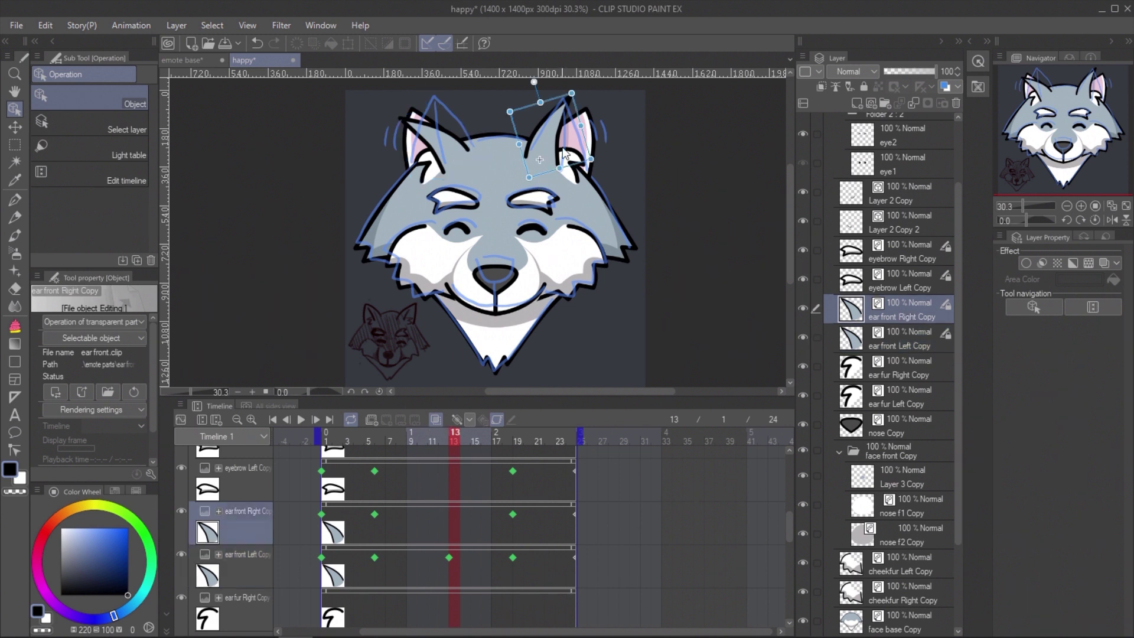
drag(607, 117, 608, 118)
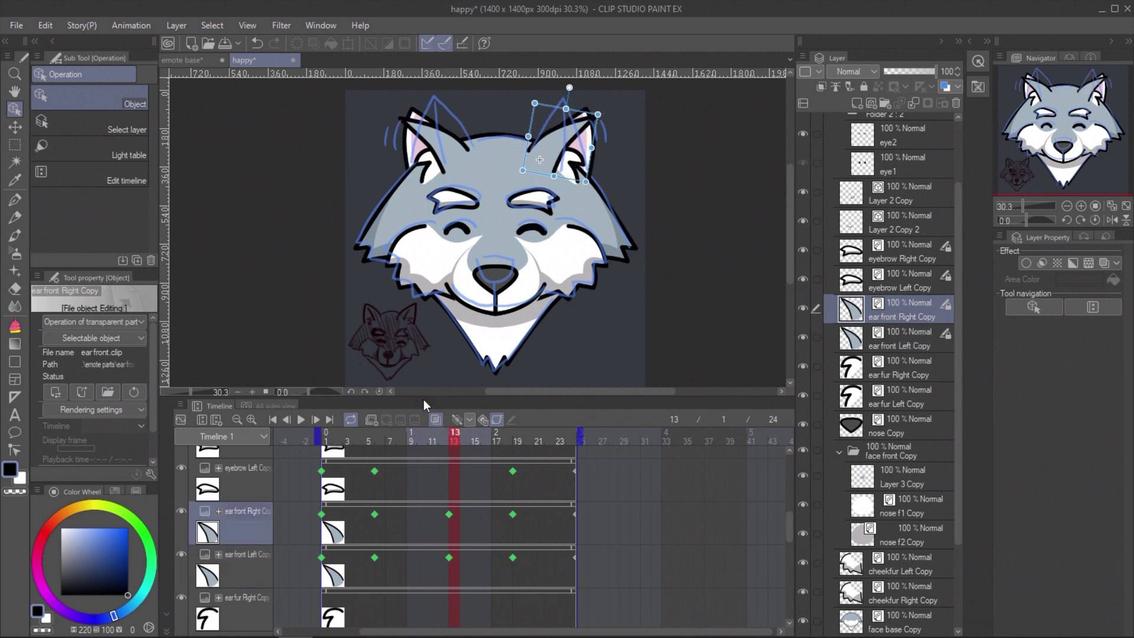
click(302, 421)
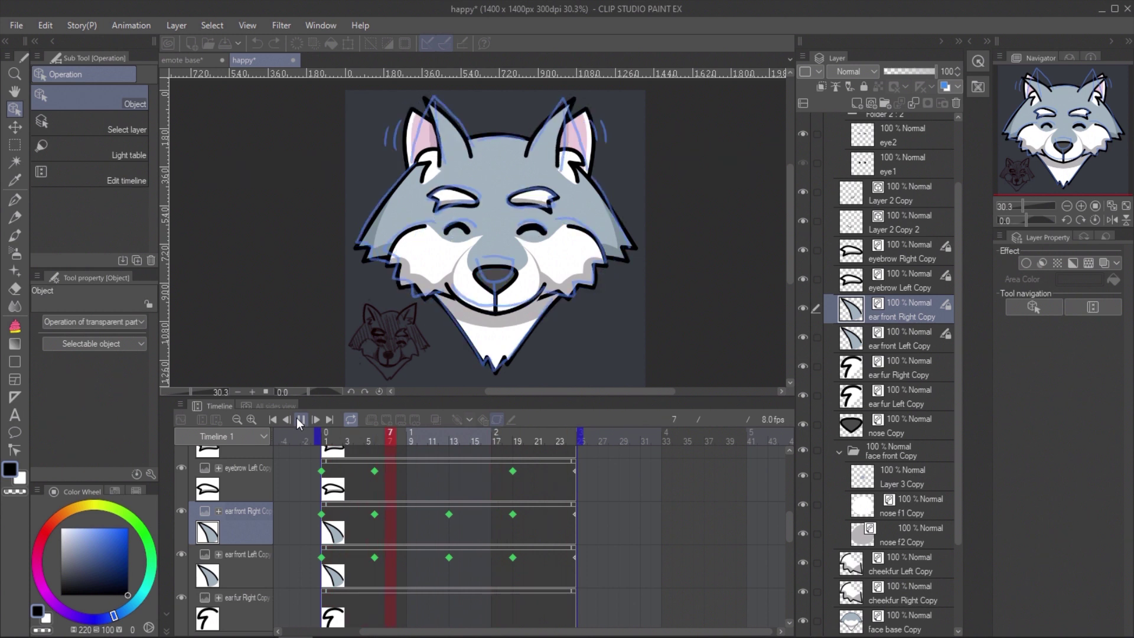
- Key the resting pose of ear fur Right Copy and ear fur Left Copy at frame 1 and the end of the clip
click(436, 467)
scroll(436, 467, down, 2)
click(245, 513)
click(456, 420)
click(245, 555)
click(571, 434)
click(456, 420)
- At frame 6, adjust the left and right ear fur so they follow the rotated ears
click(380, 434)
drag(430, 123, 423, 125)
click(245, 512)
drag(564, 123, 570, 125)
- Reuse the frame 6 pose of both ear fur layers at frame 19 and work on their frame 13 keyframes
right_click(516, 515)
click(557, 299)
right_click(517, 559)
click(557, 341)
click(452, 515)
click(451, 557)
click(448, 515)
- Enable keyframes on ear back Left Copy and ear back Right Copy and key their resting pose at frame 1 and the clip's end
click(616, 545)
scroll(617, 544, down, 6)
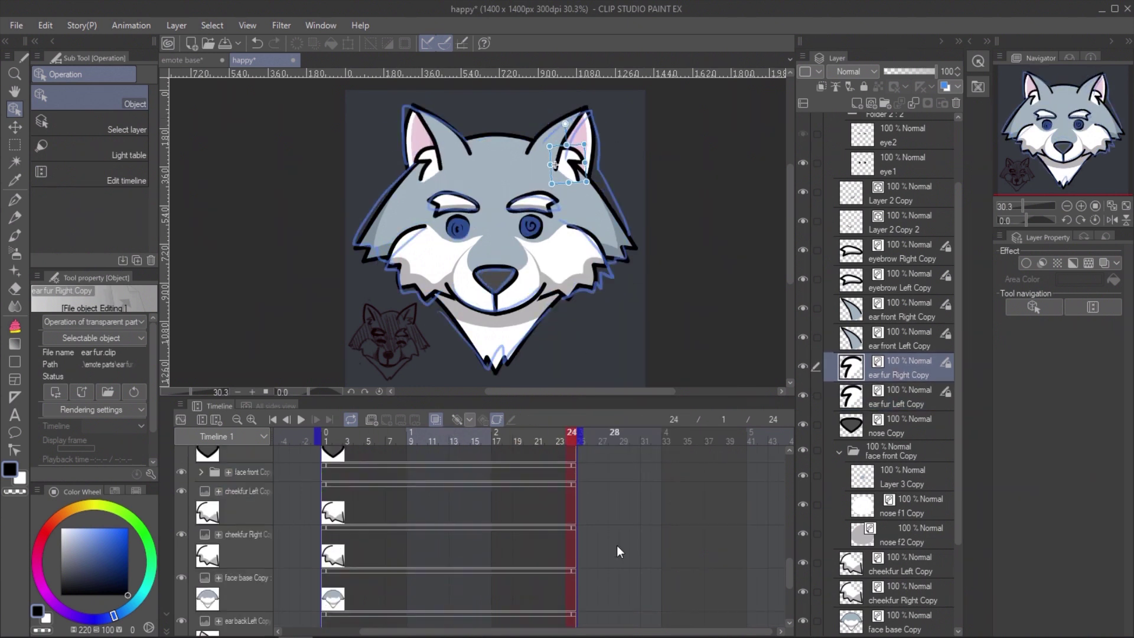
click(329, 535)
click(328, 574)
click(456, 420)
click(245, 528)
click(456, 419)
click(567, 546)
- At frame 6, rotate ear back Left Copy counter-clockwise and ear back Right Copy clockwise to follow the ear fronts
click(381, 436)
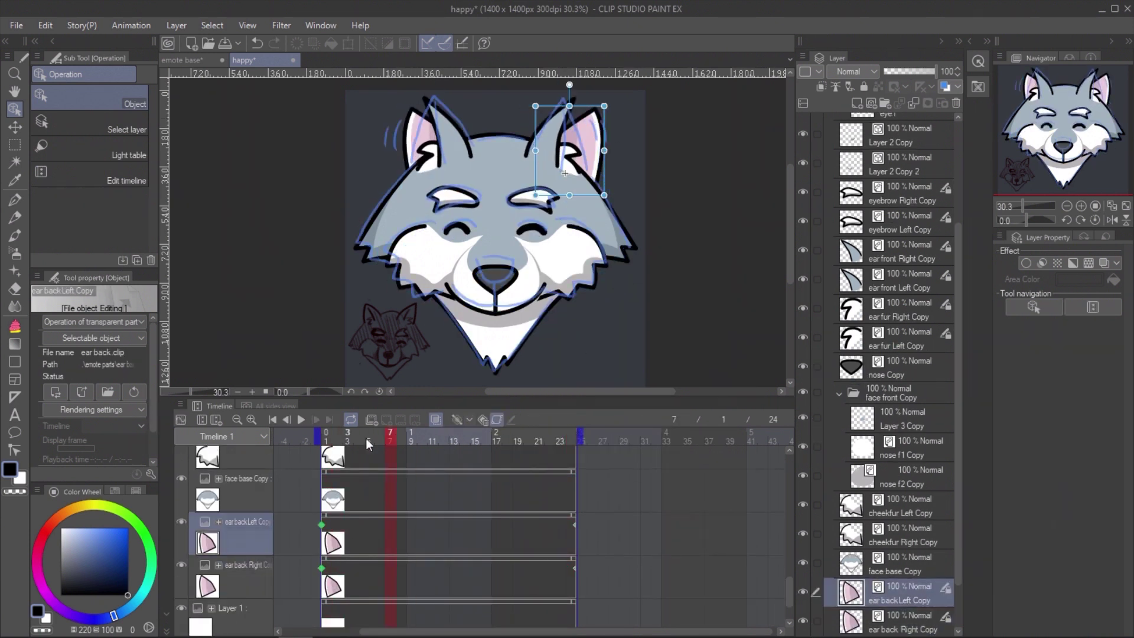
drag(570, 114, 542, 117)
click(245, 572)
drag(436, 114, 463, 108)
- Repeat ear back Left Copy's frame 6 keyframe at frame 19 and select the Layer 2 Copy vector layer
click(375, 524)
right_click(516, 525)
click(891, 281)
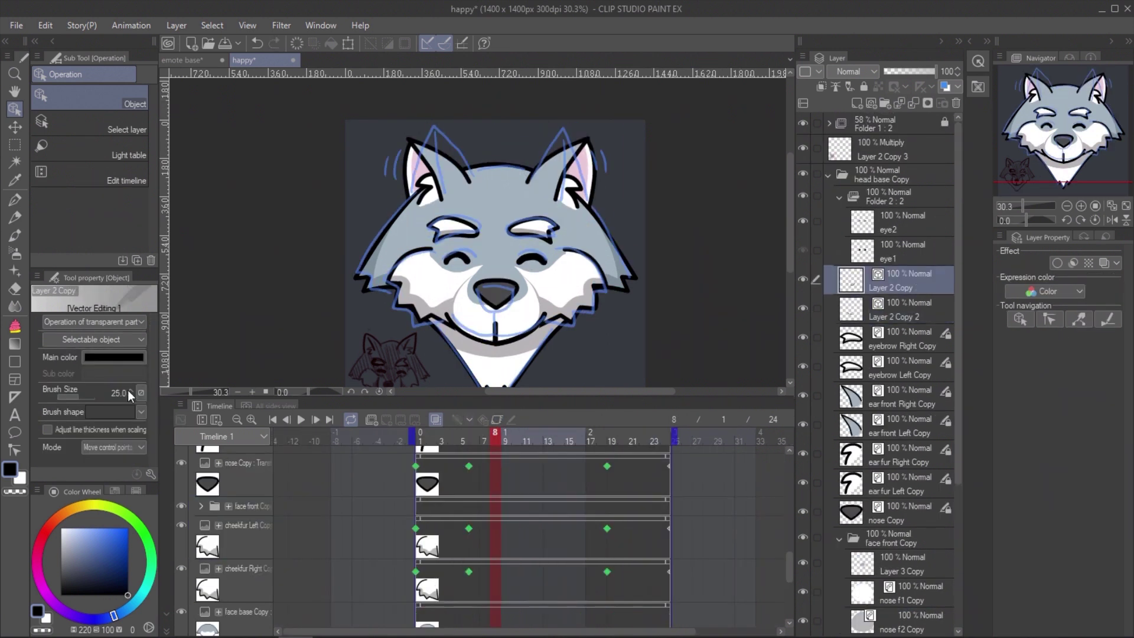
- Set the mouth line's brush size on Layer 2 Copy to 35 and convert the two mouth vector layers for animation
click(130, 393)
click(893, 310)
click(891, 281)
click(893, 309)
right_click(891, 287)
click(893, 288)
right_click(926, 287)
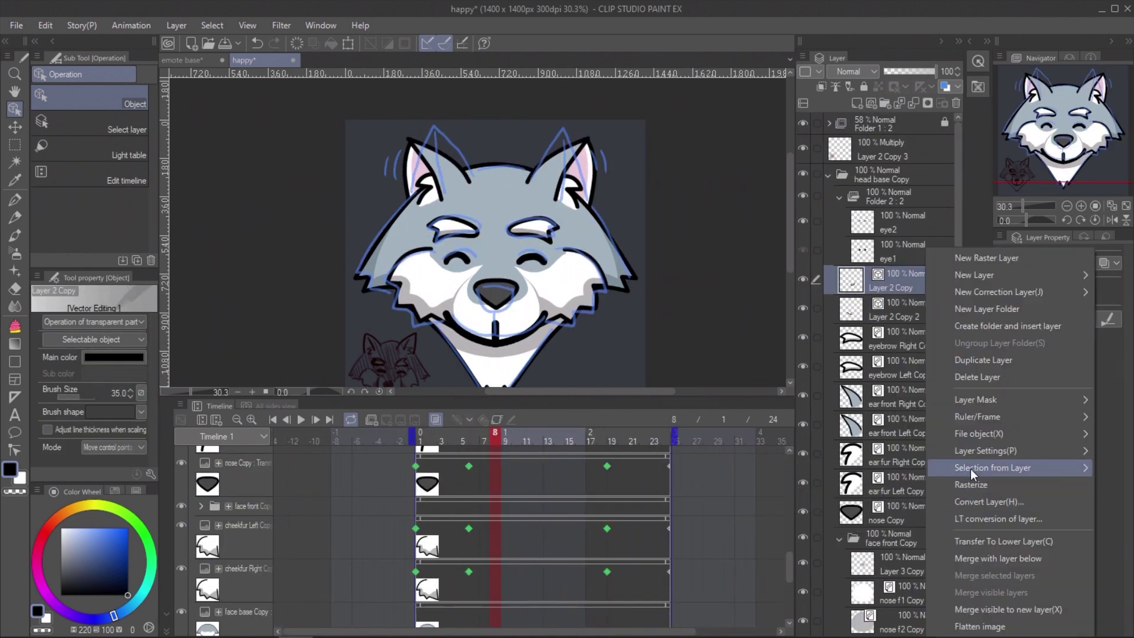
click(788, 363)
right_click(882, 288)
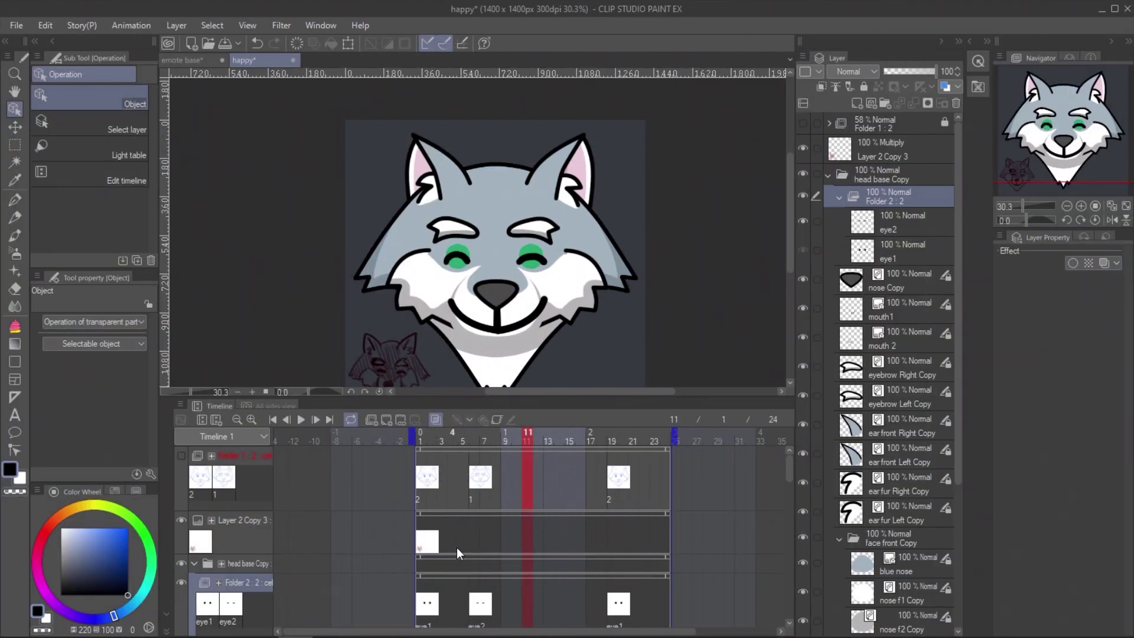
- Enable keyframes on Folder 2, which holds the eyes, and key its resting pose at frame 1 and the clip's end
click(468, 577)
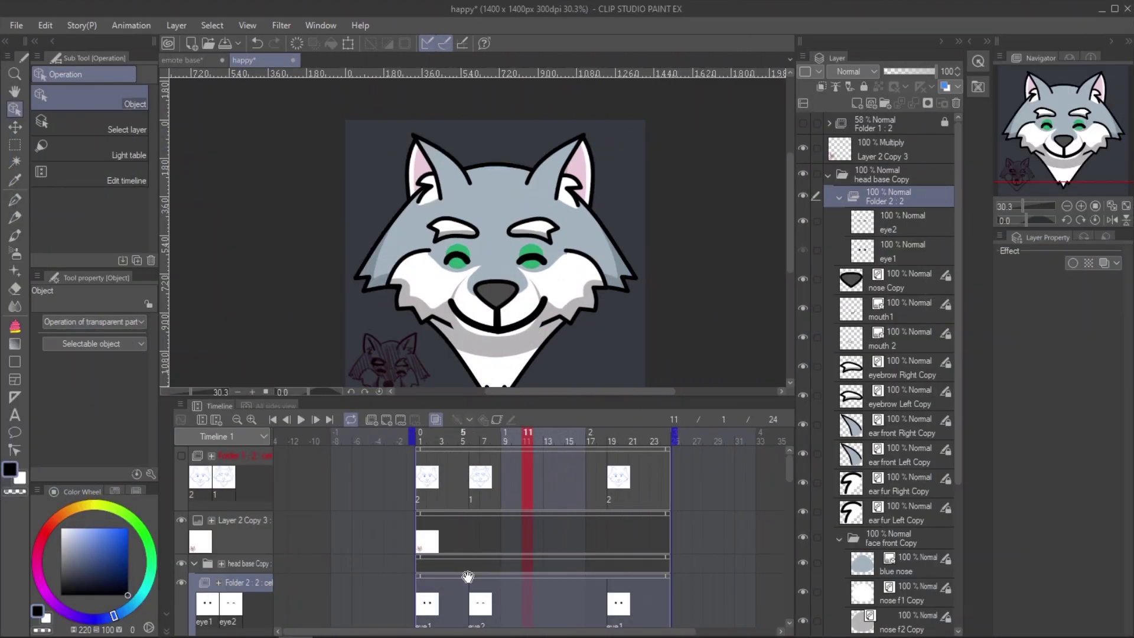
click(498, 420)
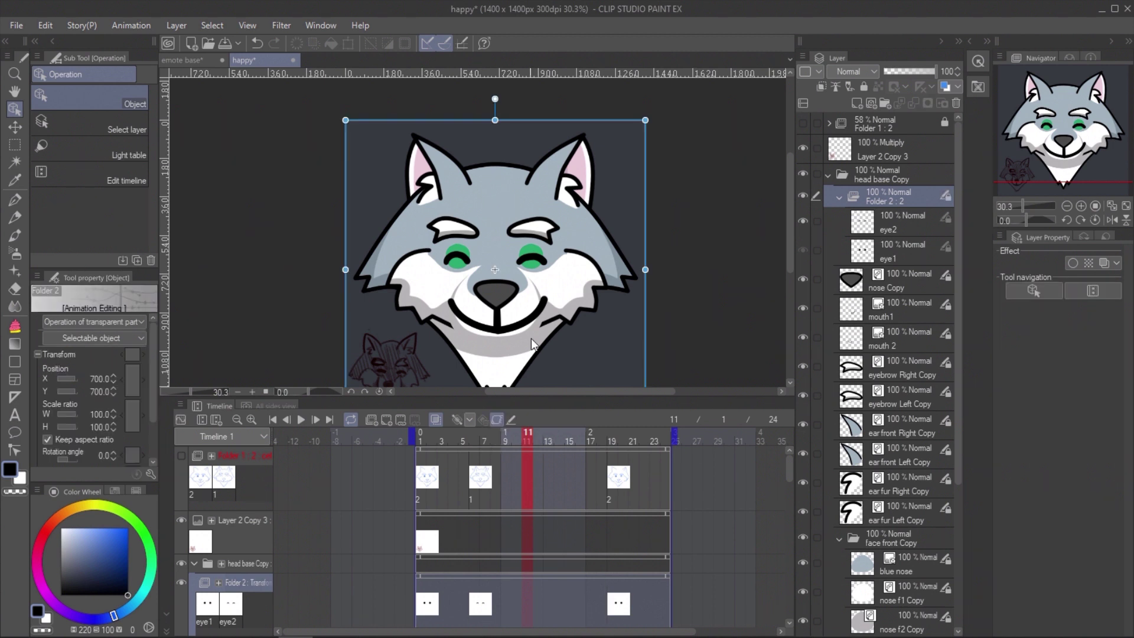
click(420, 595)
click(456, 422)
click(666, 595)
click(458, 421)
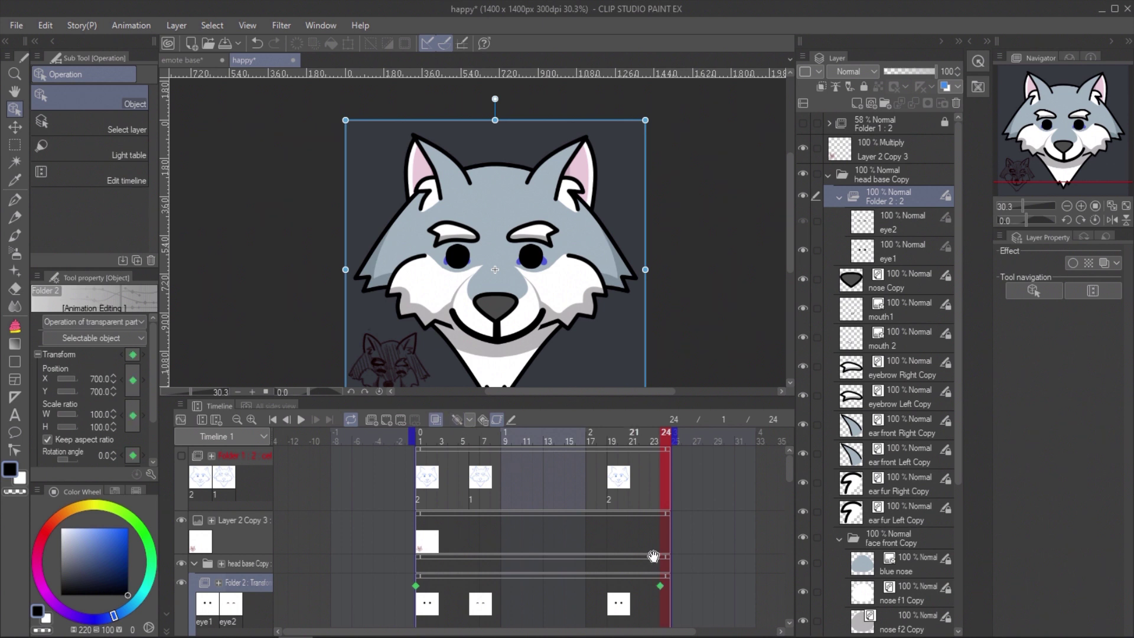
- At frame 6, nudge the Folder 2 eyes upward in small steps to key their raised pose
click(481, 597)
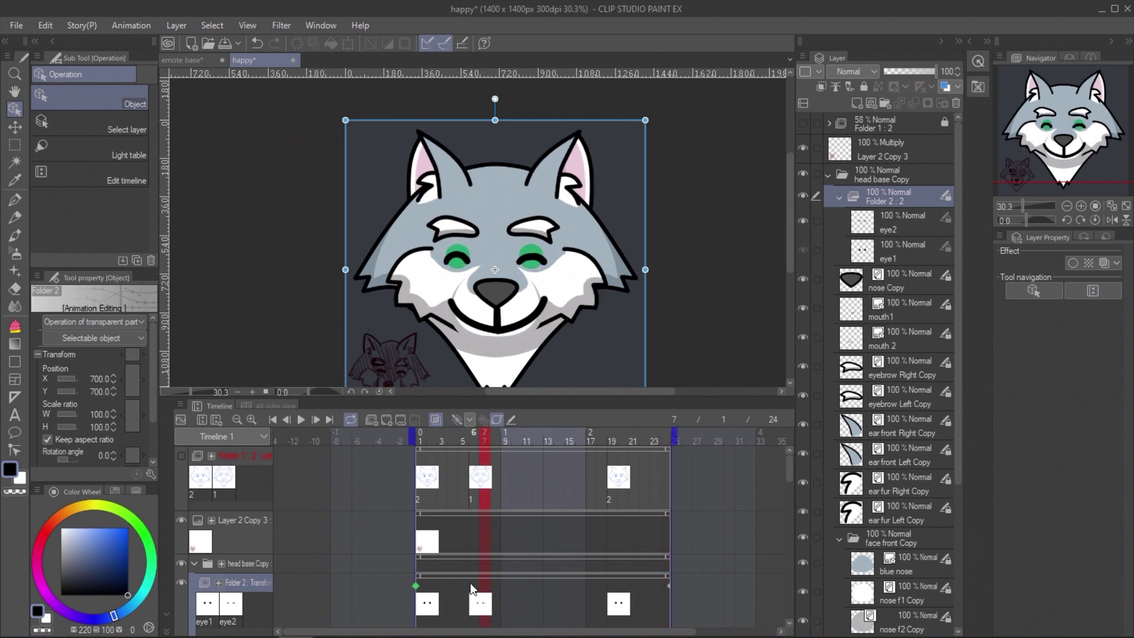
click(472, 585)
key(Up)
key(Up)
key(Up)
key(Up)
key(Up)
key(Up)
key(Up)
key(Up)
key(Up)
key(Up)
key(Up)
key(Up)
key(Up)
key(Up)
key(Up)
key(Up)
key(Up)
key(Up)
key(Up)
key(Up)
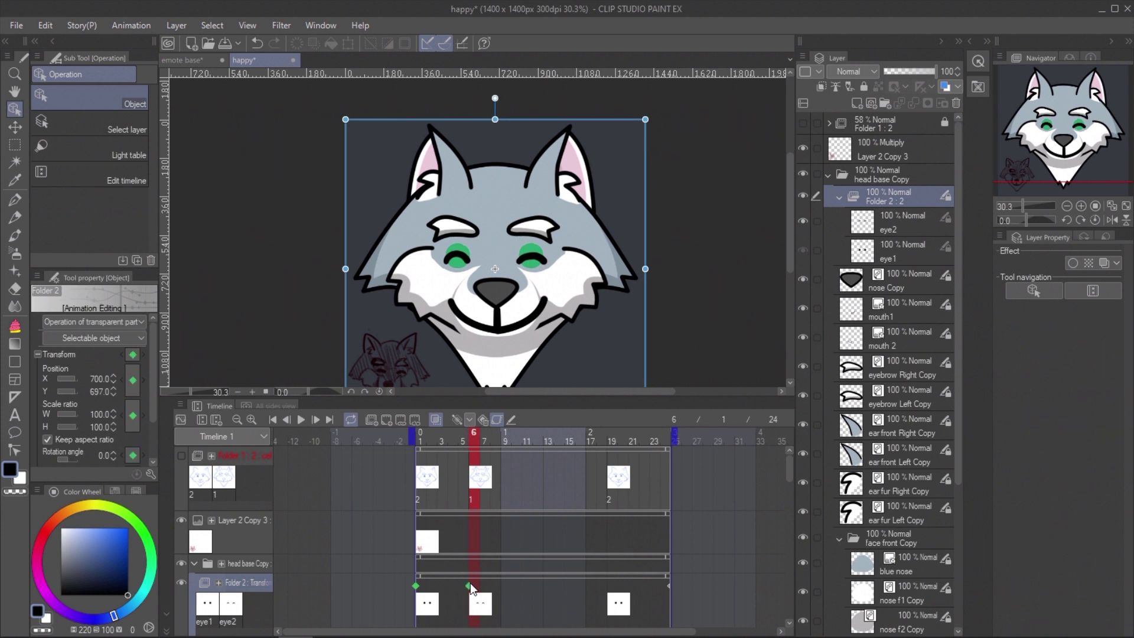
- At frame 19, nudge the Folder 2 eyes downward to key their lowered pose, and play back the loop
click(615, 597)
key(Down)
key(Down)
key(Down)
key(Down)
key(Down)
key(Down)
key(Down)
key(Down)
key(Down)
key(Down)
key(Down)
key(Down)
key(Down)
key(Down)
key(Down)
key(Down)
key(Down)
key(Down)
key(Down)
key(Down)
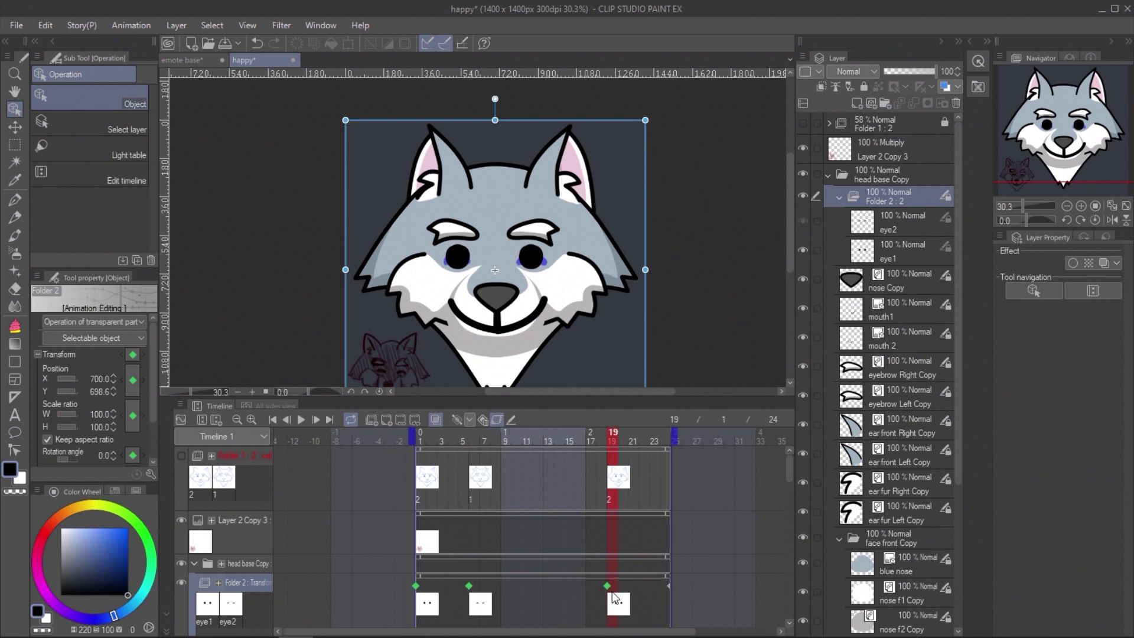
click(301, 420)
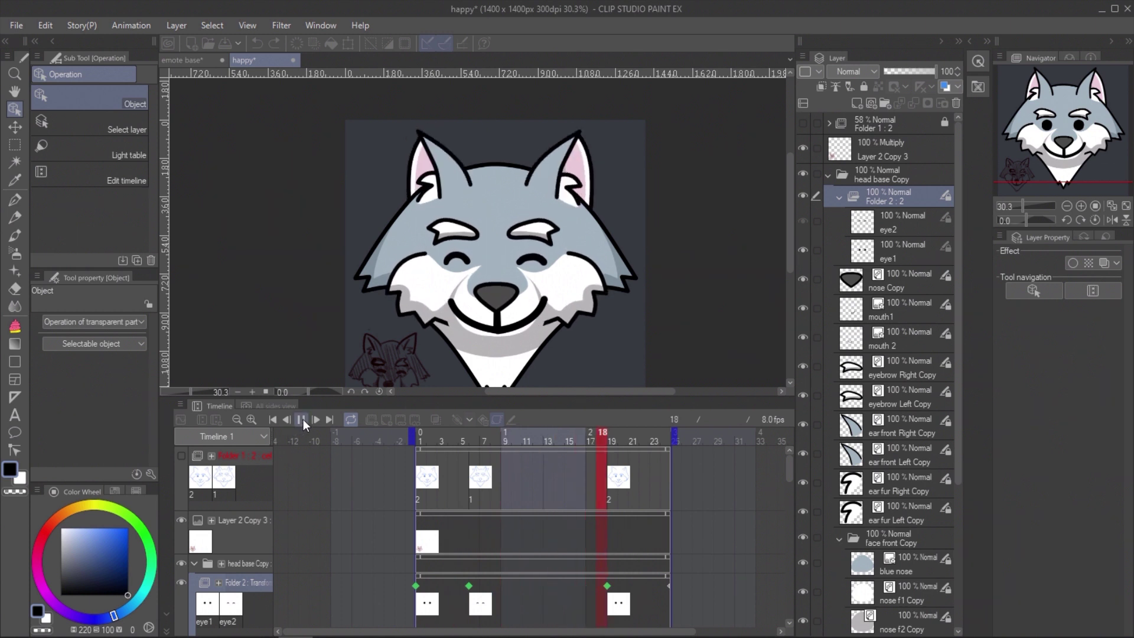
click(301, 419)
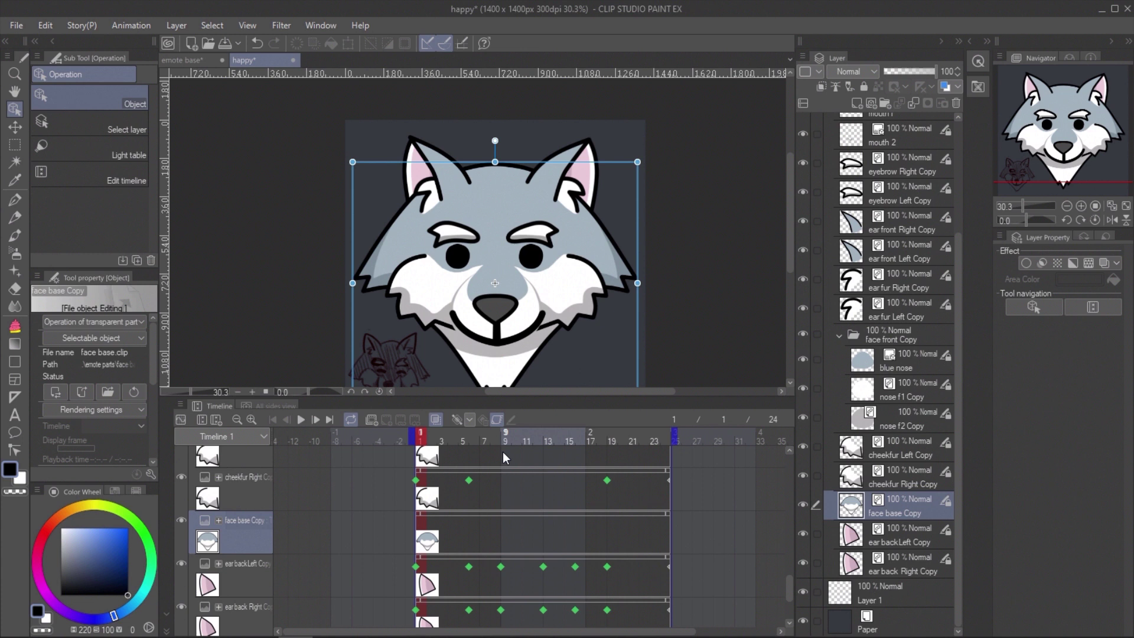
- Key face base Copy's resting pose at frame 1 and at the clip's end
click(454, 418)
click(664, 529)
click(455, 419)
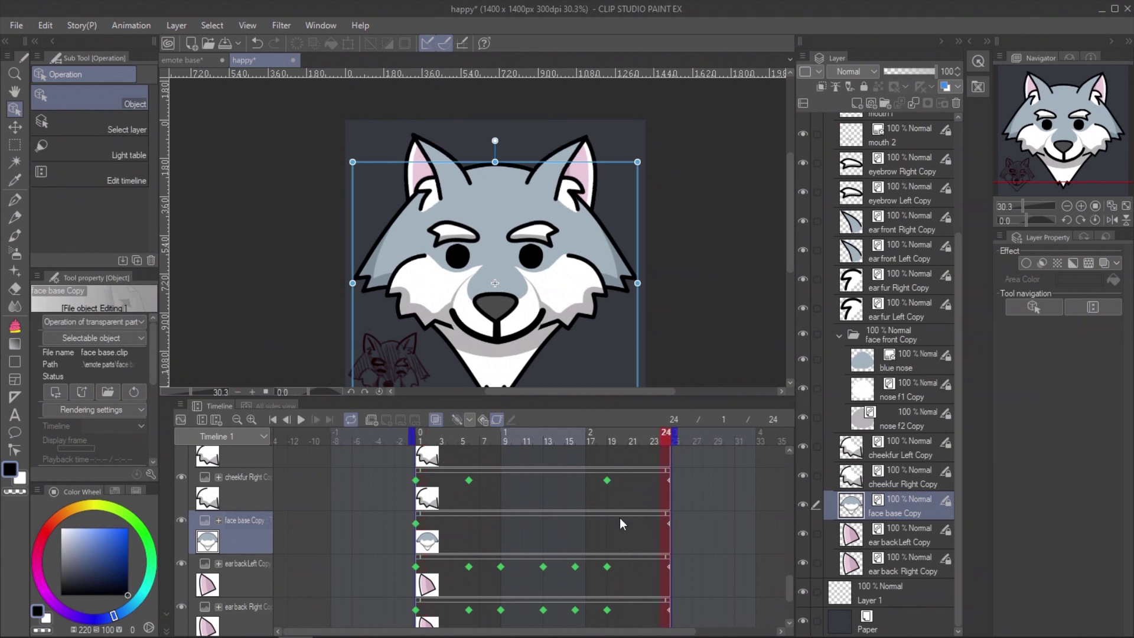
- At frame 11, nudge face base Copy slightly upward to key it, and play back the loop
click(530, 531)
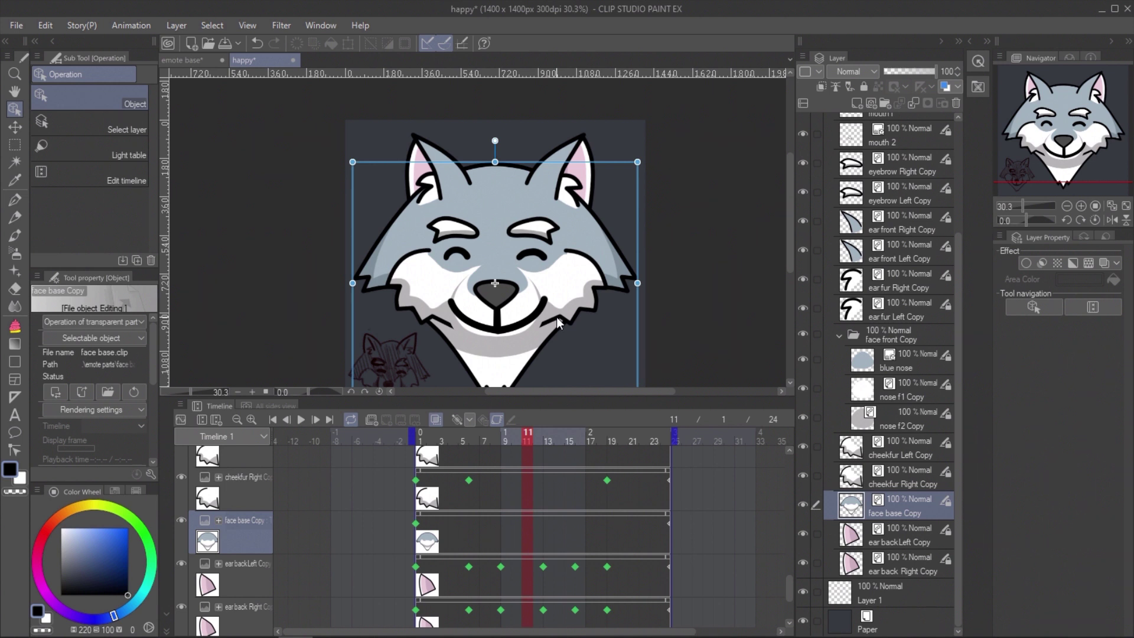
key(Up)
key(Up)
key(Up)
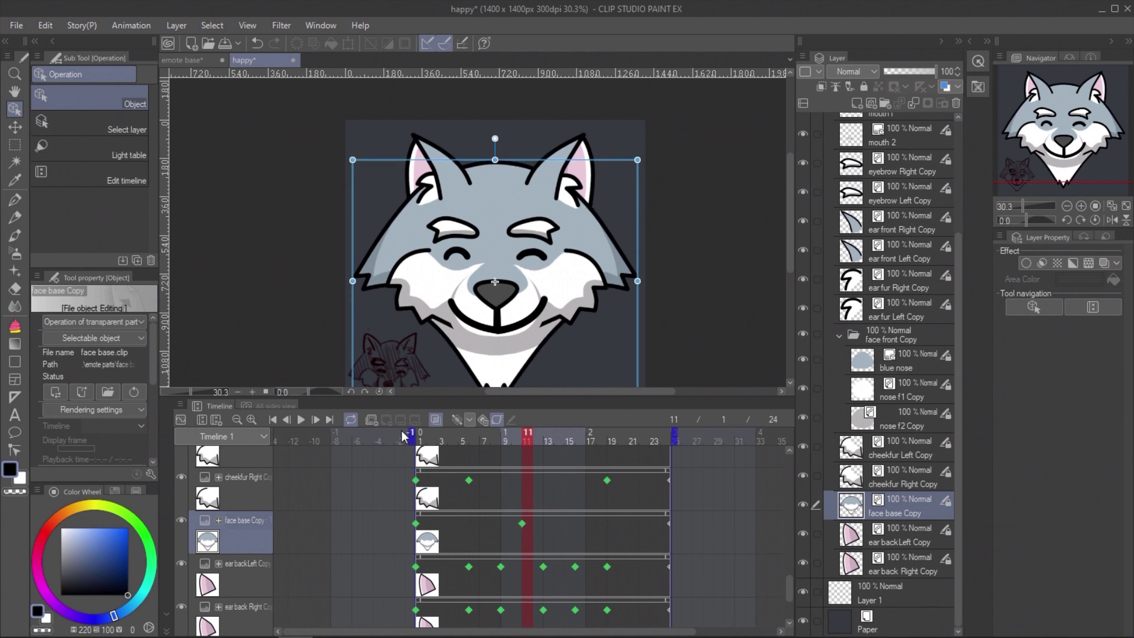
click(301, 419)
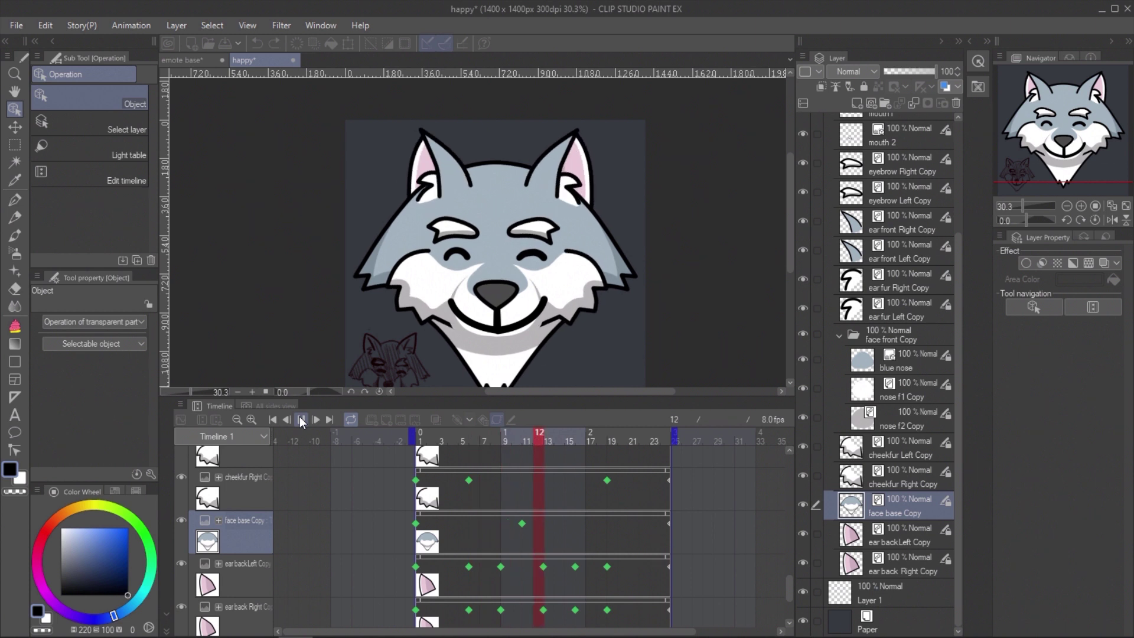
click(522, 442)
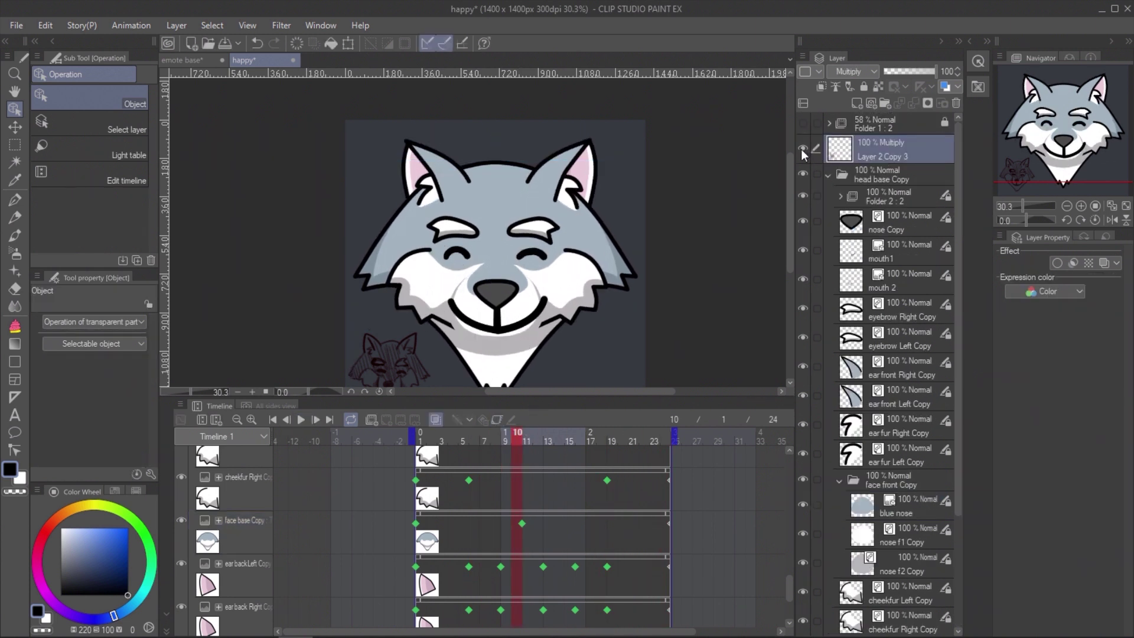
- Hide Layer 2 Copy 3 and give the head base Copy folder a black border effect with an edge thickness of 13
click(803, 149)
drag(1086, 114, 1094, 138)
click(891, 175)
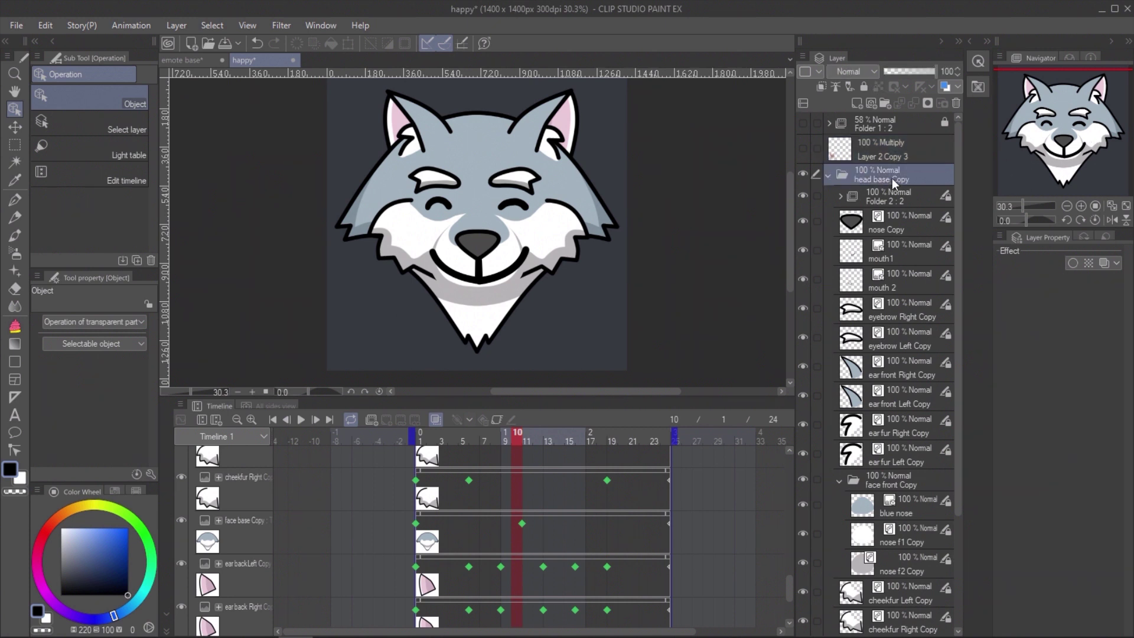
click(1073, 263)
drag(92, 568, 51, 598)
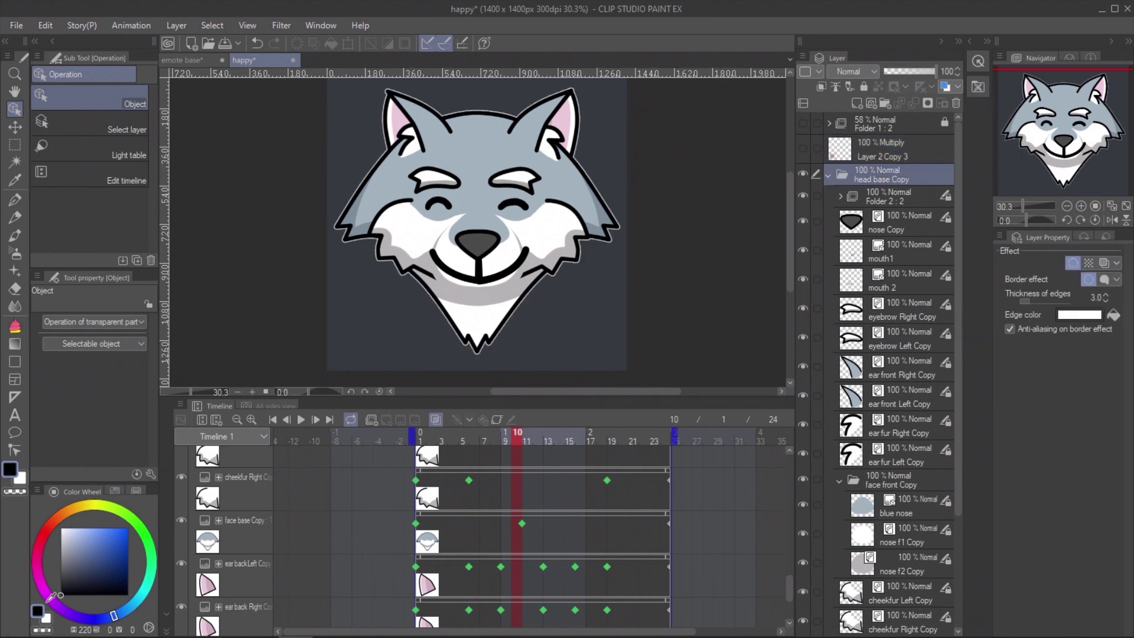
click(1114, 317)
drag(1034, 302, 1043, 303)
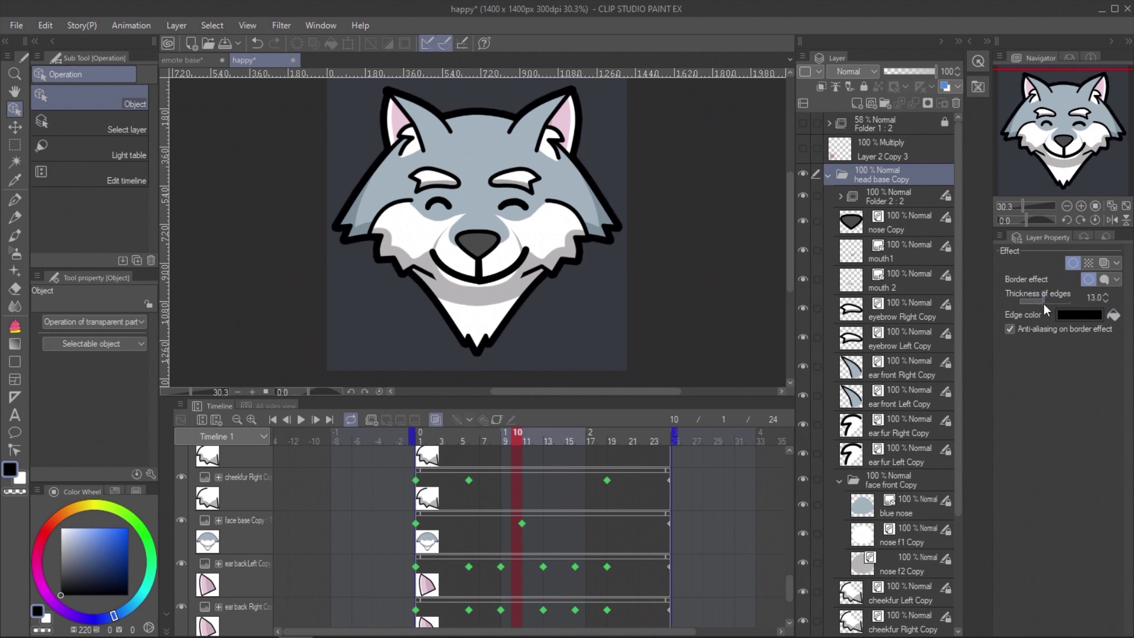
click(302, 419)
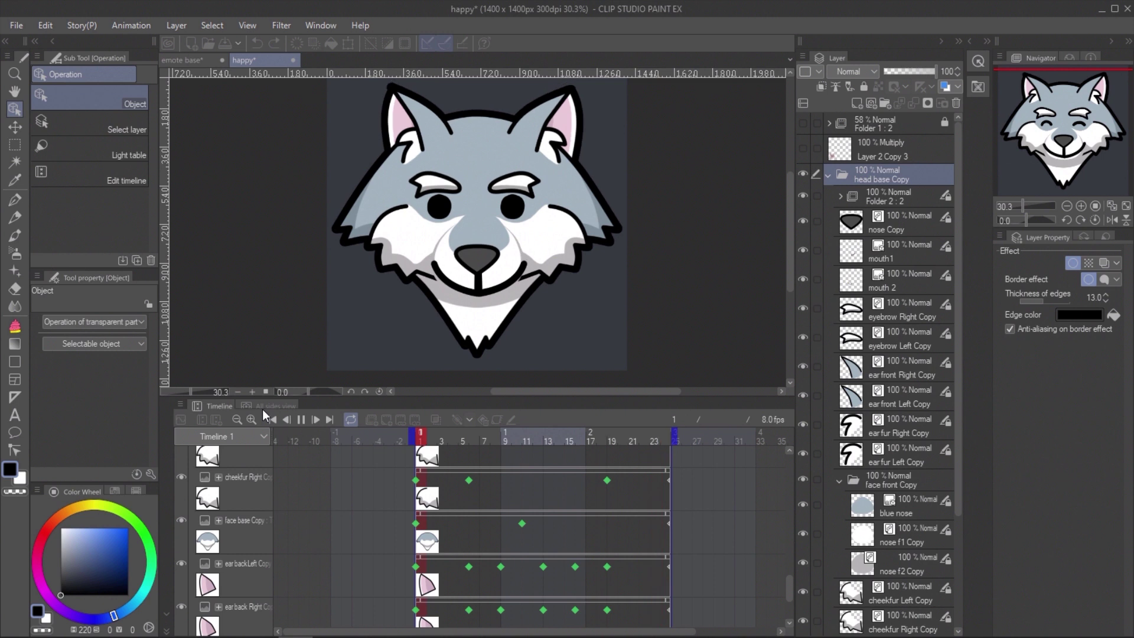
click(300, 422)
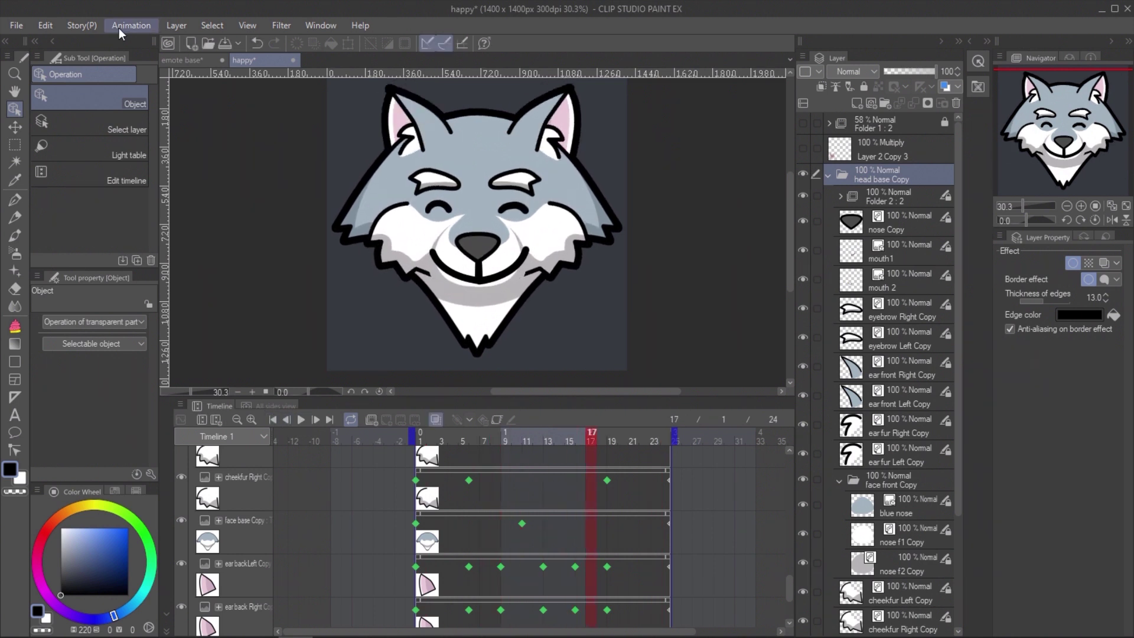
- Change the timeline's frame rate to 12 fps and play back the animation
click(118, 28)
mouse_move(173, 186)
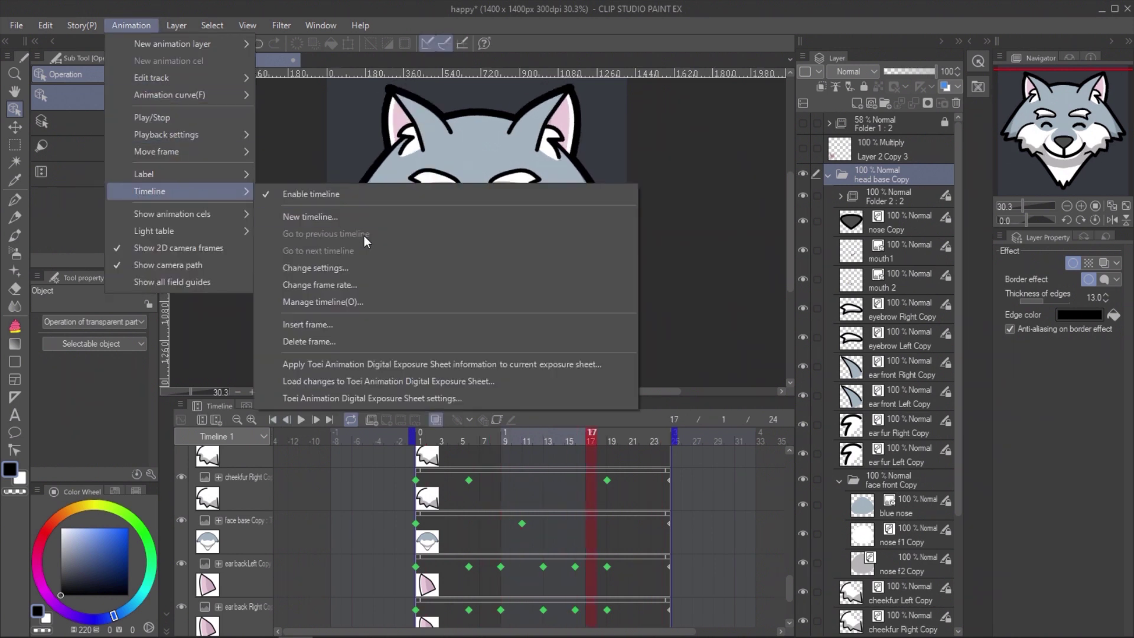
click(359, 286)
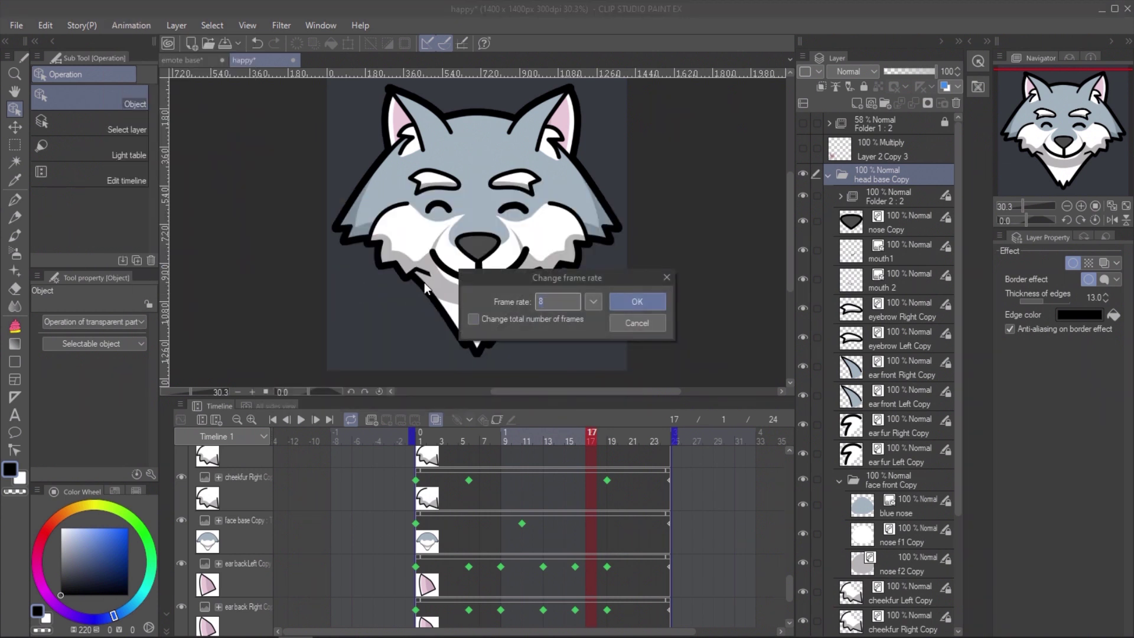
text(12)
click(650, 298)
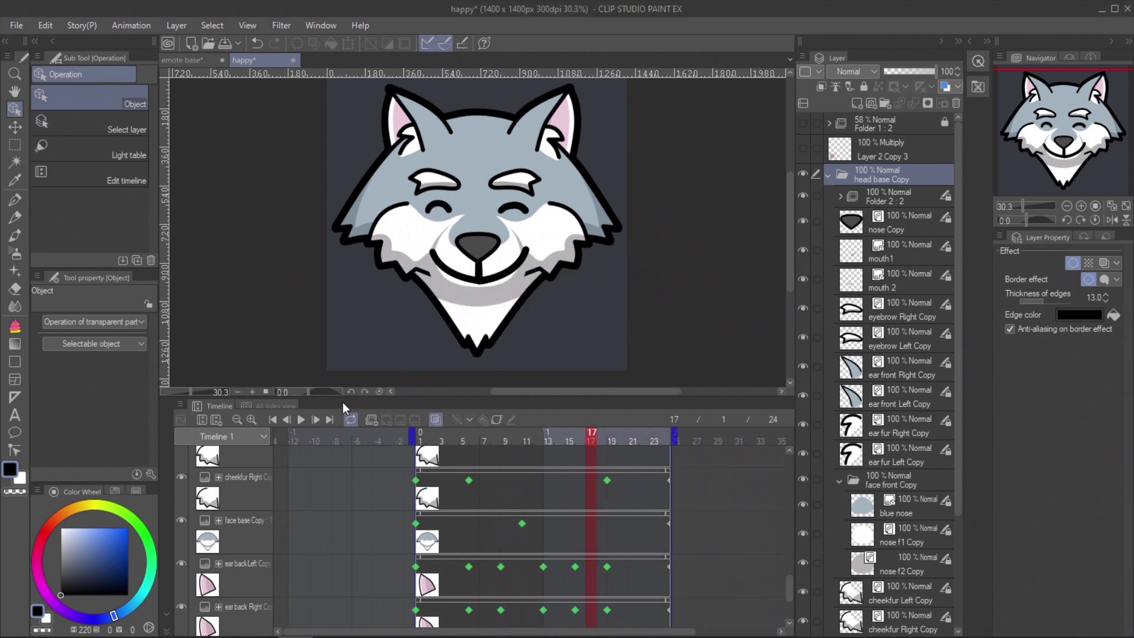
click(304, 421)
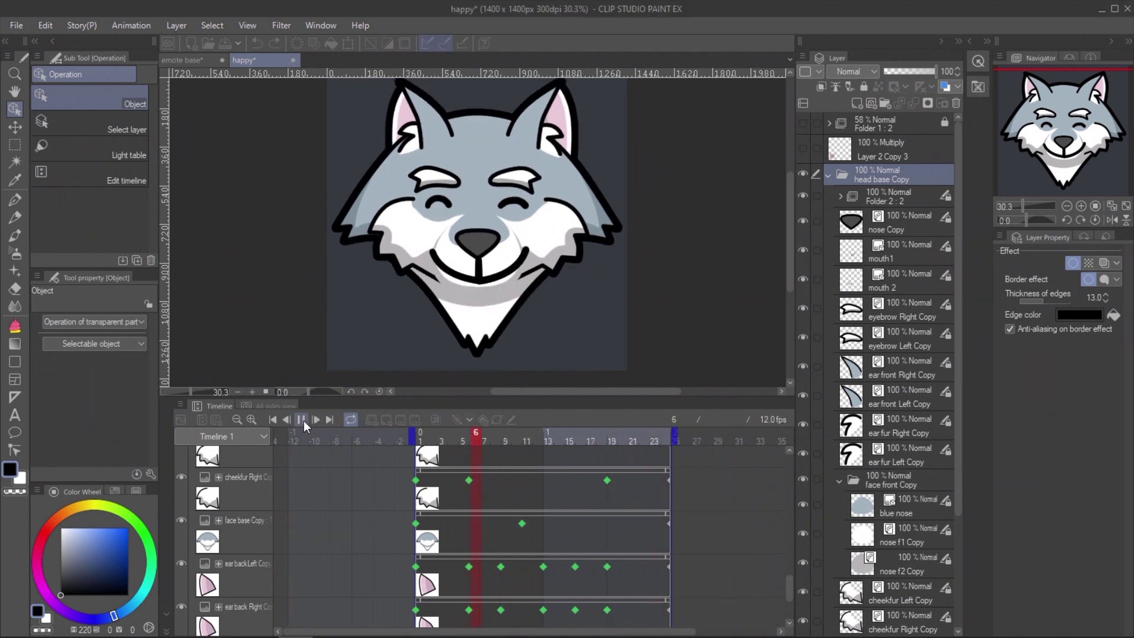
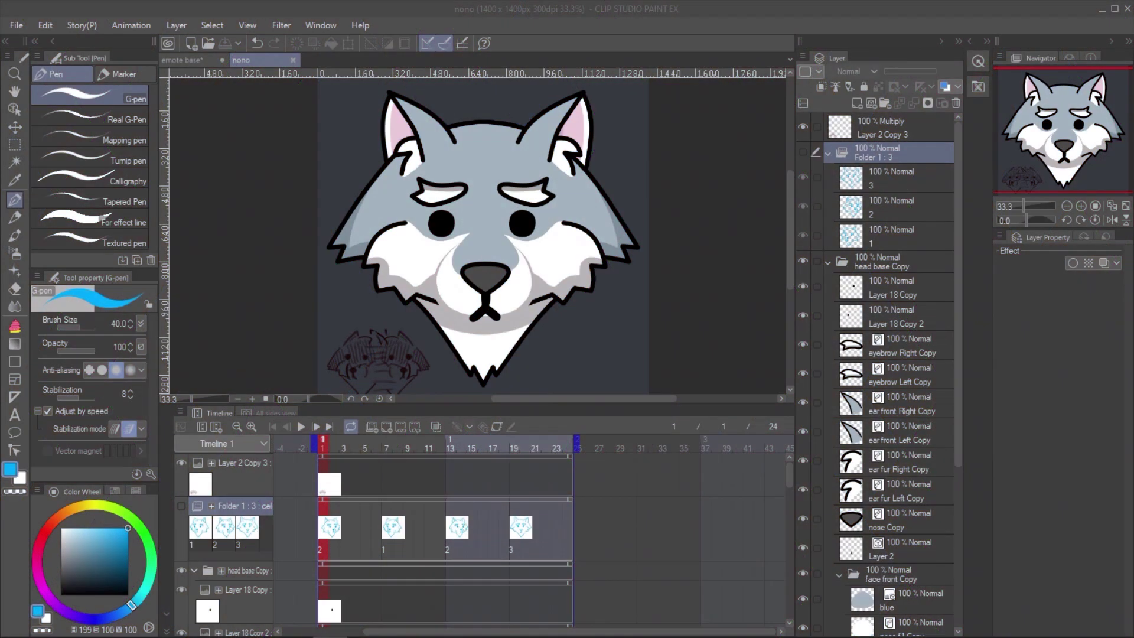
- In the nono document, hide head base Copy, show the Folder 1 : 3 sketch and play its rough animation
click(803, 260)
click(803, 151)
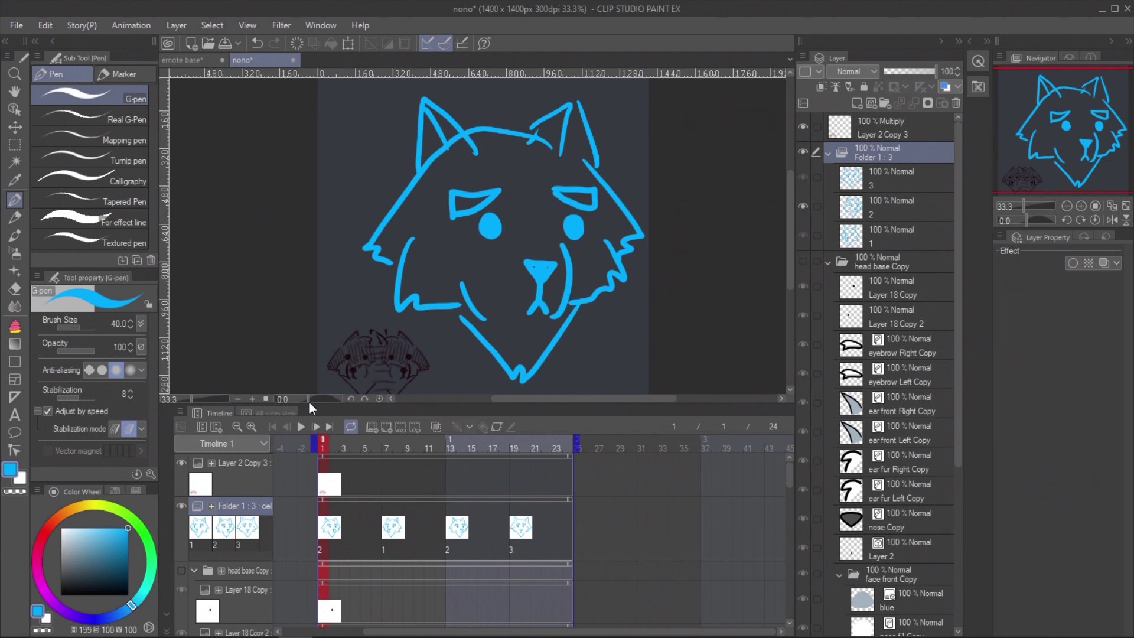
click(300, 427)
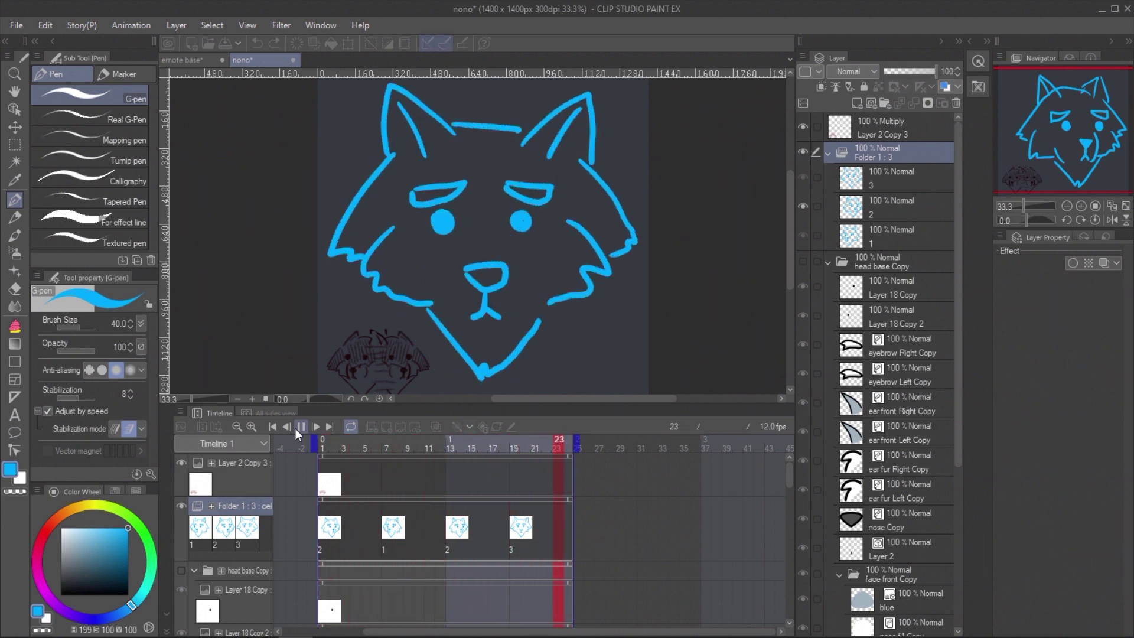
click(296, 428)
- Show head base Copy again with the sketch and select face base Copy for editing in Free Transform mode
click(804, 261)
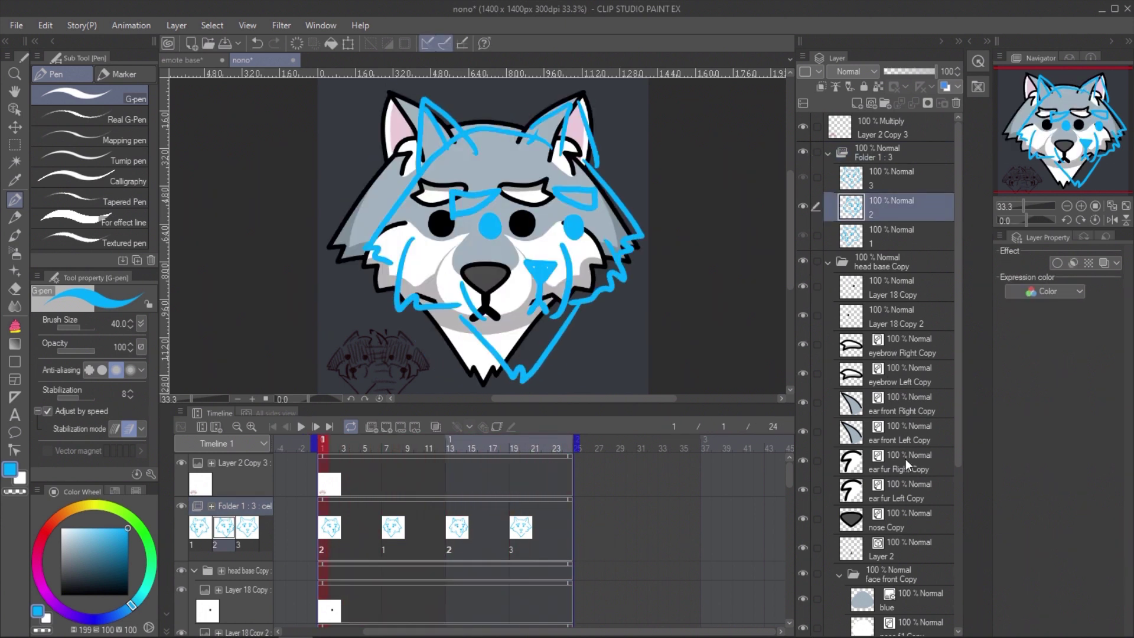
scroll(895, 491, down, 8)
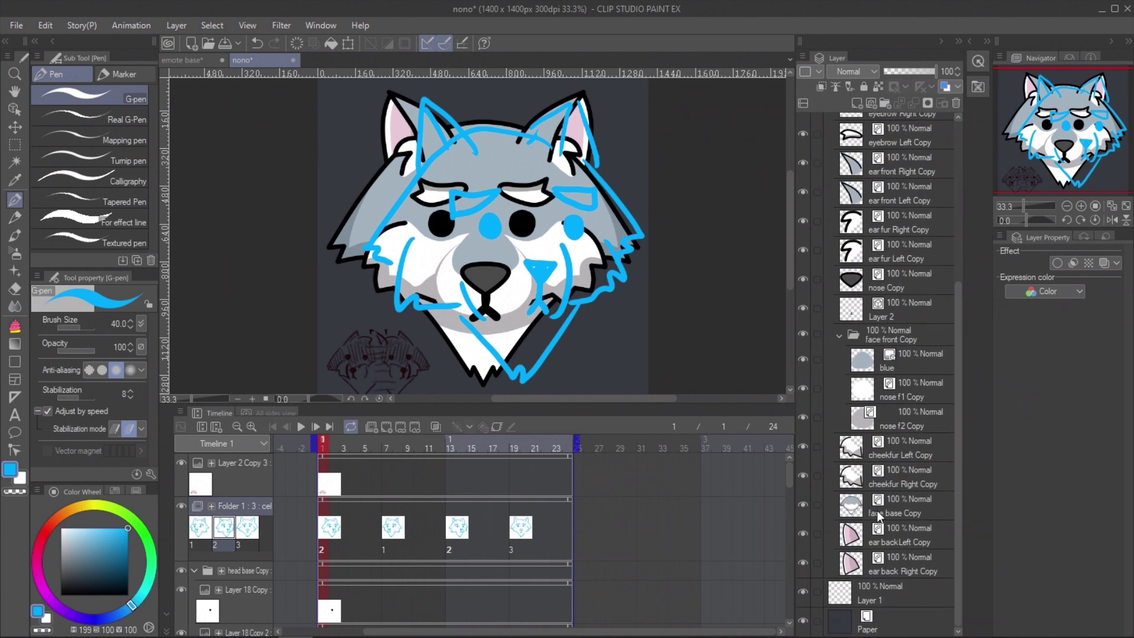
click(877, 510)
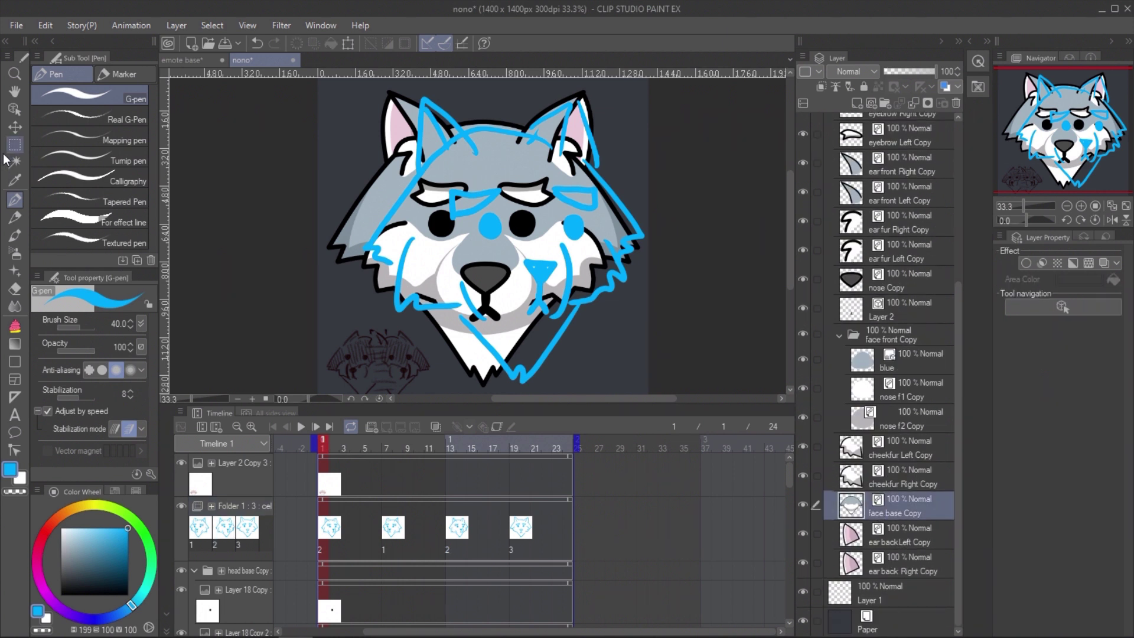
click(15, 108)
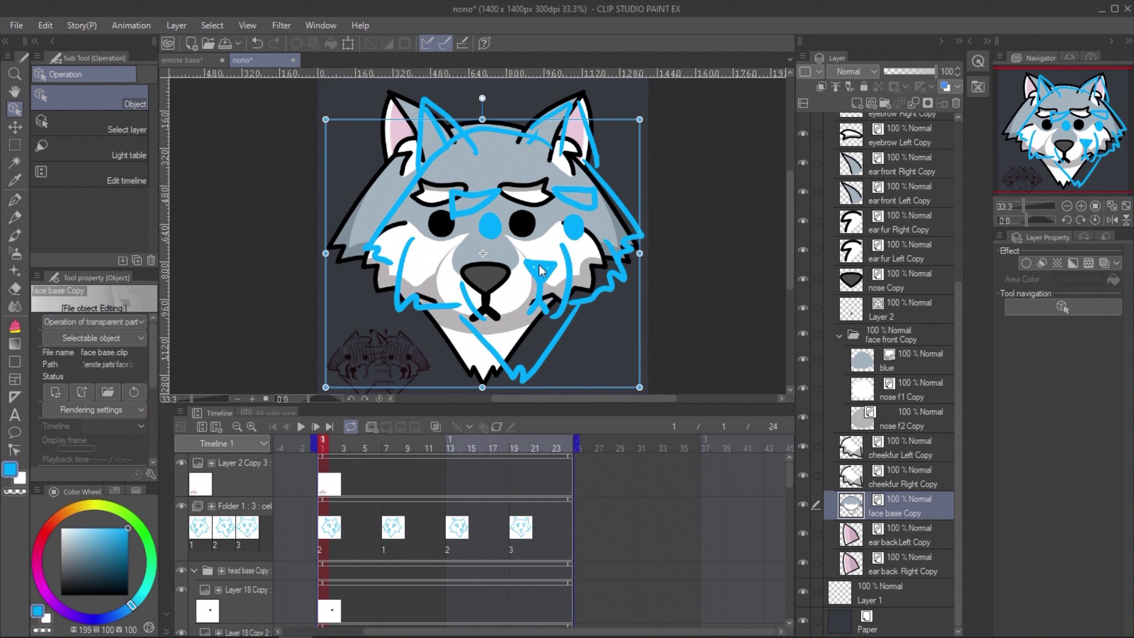
drag(795, 495, 790, 594)
scroll(85, 363, down, 2)
scroll(85, 364, down, 2)
click(140, 365)
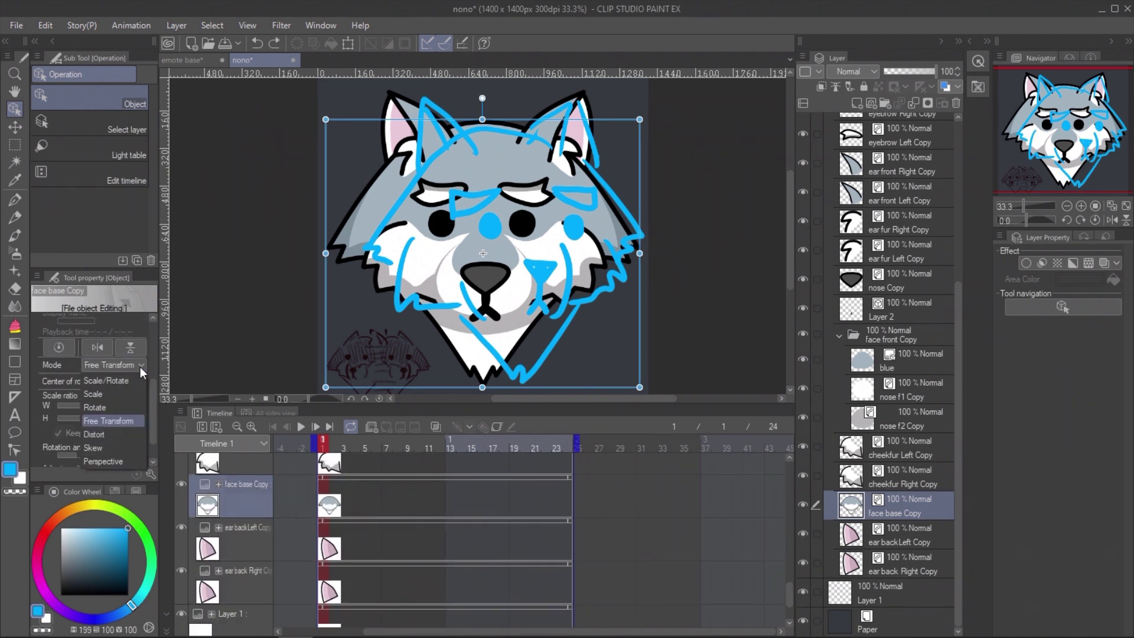
click(140, 367)
- Free-transform face base Copy to the frame 1 sketch's turned head, at 90% width and 105% height, with its chin shifted toward the sketched chin
drag(327, 255, 346, 257)
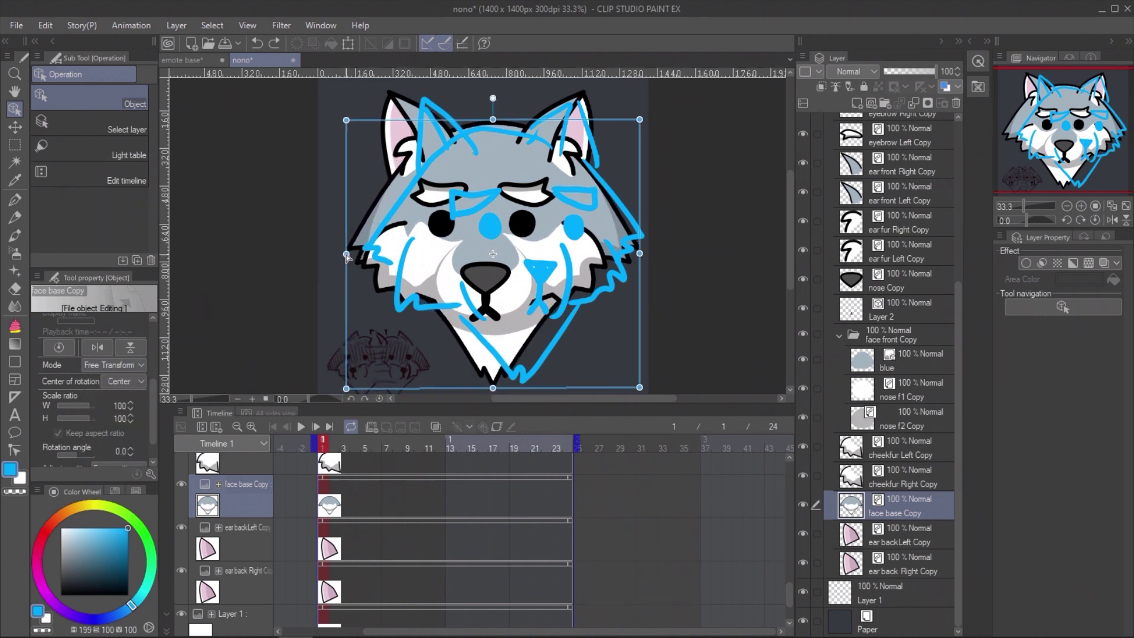
drag(640, 120, 641, 106)
drag(639, 386, 644, 389)
drag(346, 254, 363, 256)
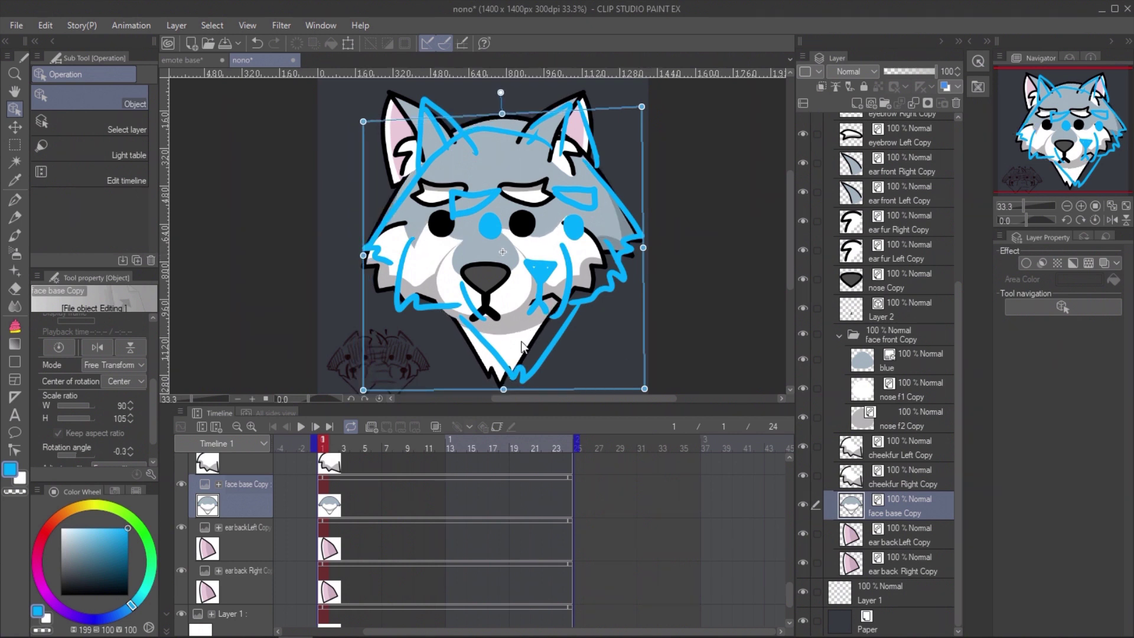
drag(503, 390, 512, 390)
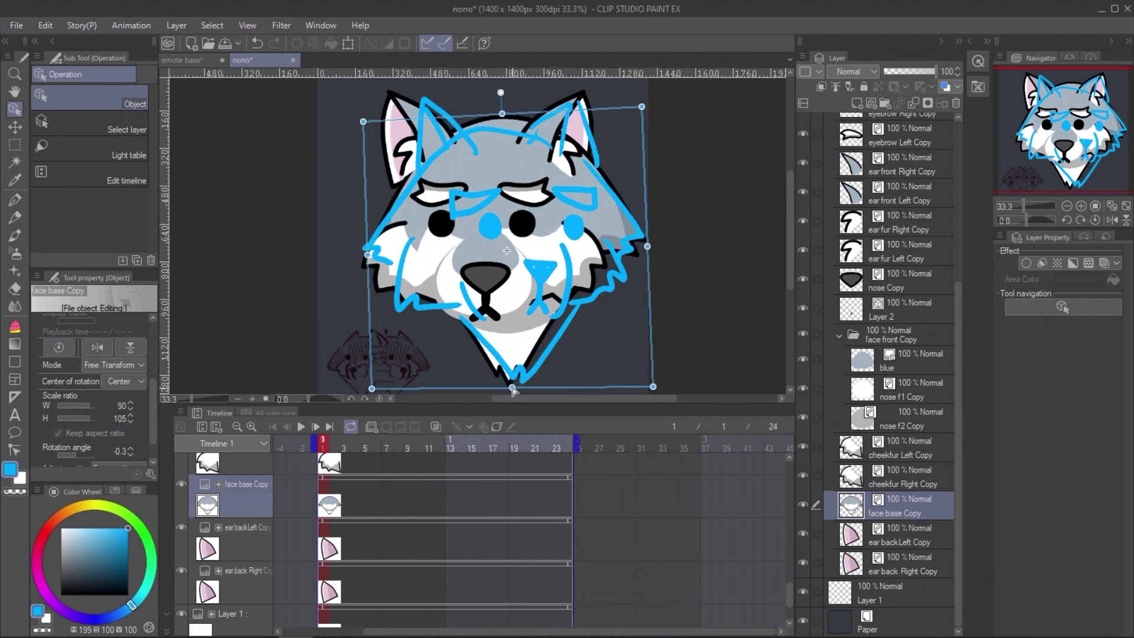
- Refine face base Copy's top and chin at 101% height, enable its keyframes, and add keyframes at frames 1 and 24
drag(501, 114, 499, 121)
drag(512, 389, 513, 388)
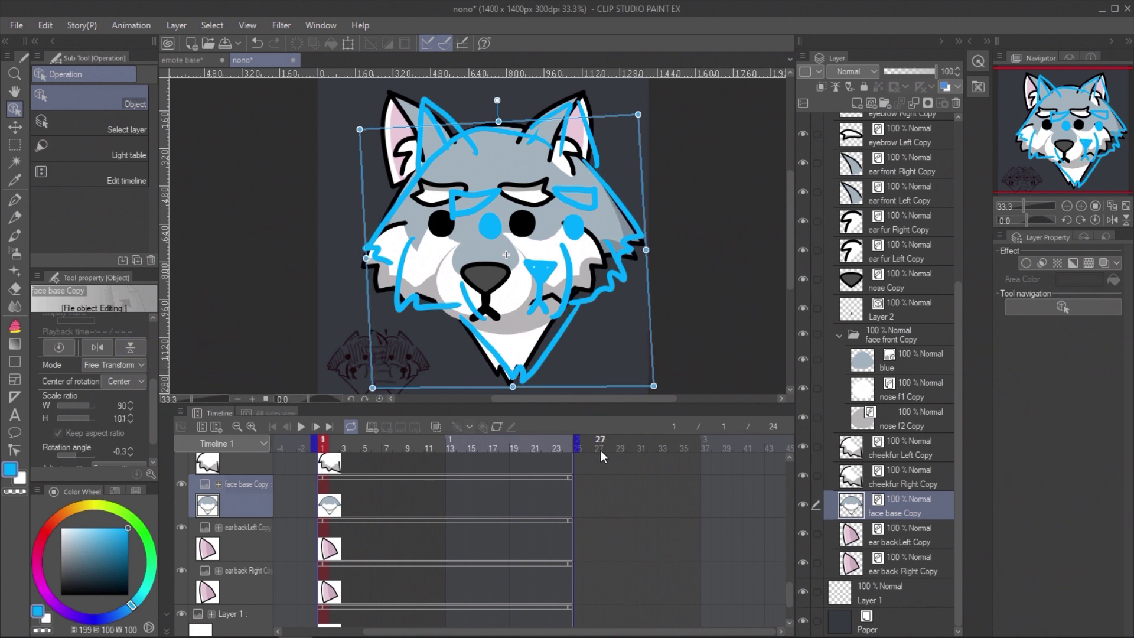
click(496, 426)
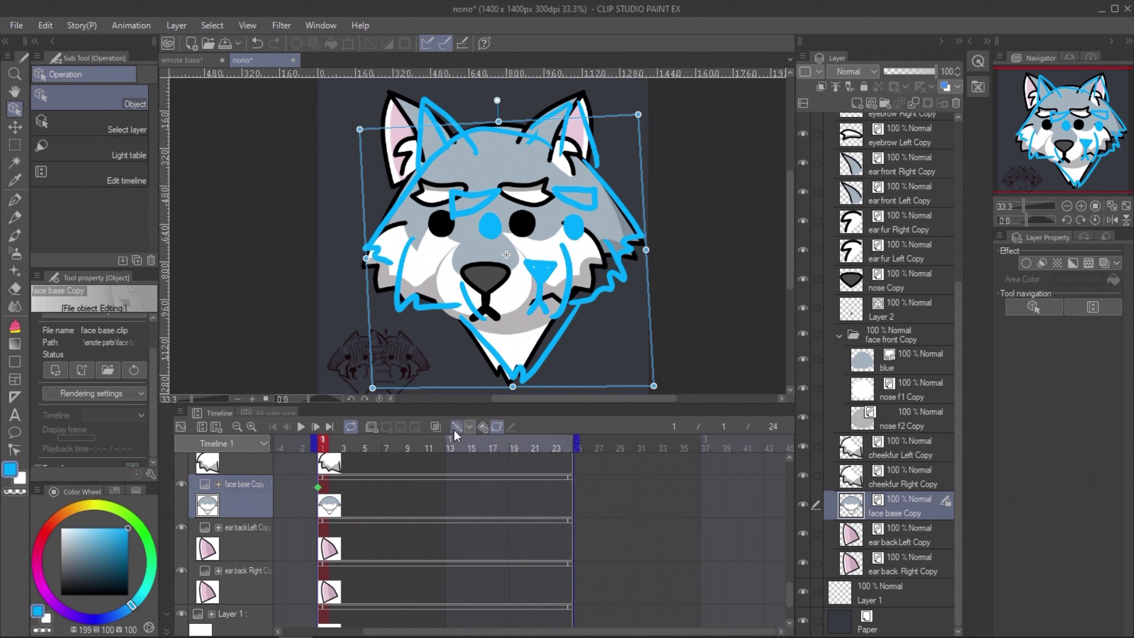
click(570, 488)
click(455, 424)
- At frame 19, free-transform the corners of face base Copy to match the front-facing head sketch
drag(566, 447, 514, 444)
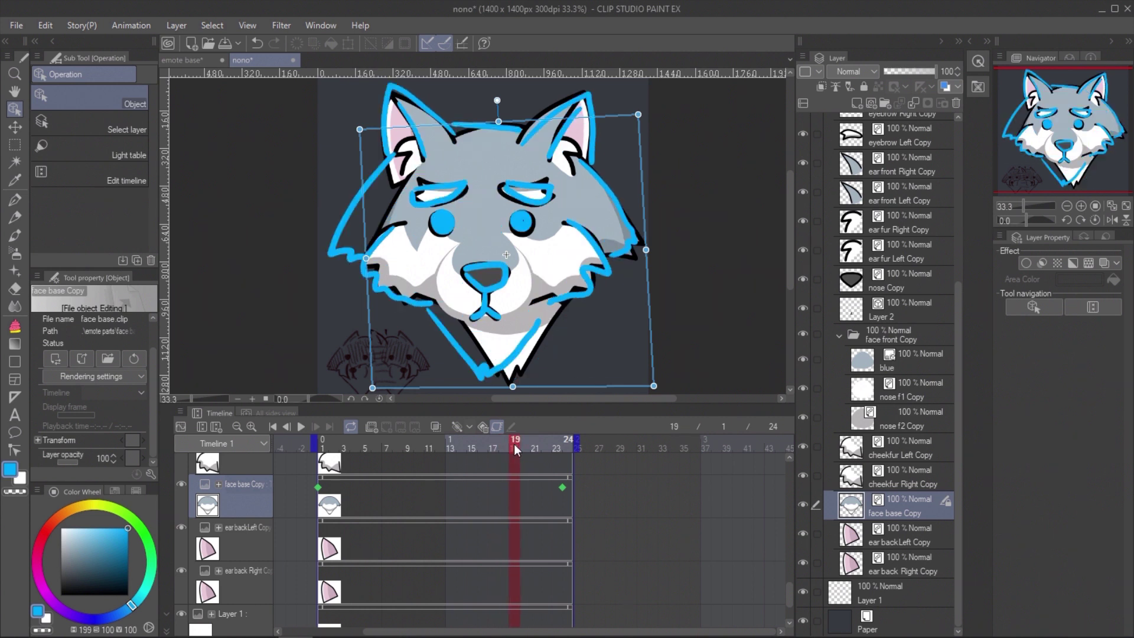
drag(362, 135, 351, 121)
drag(372, 390, 322, 392)
drag(351, 121, 337, 124)
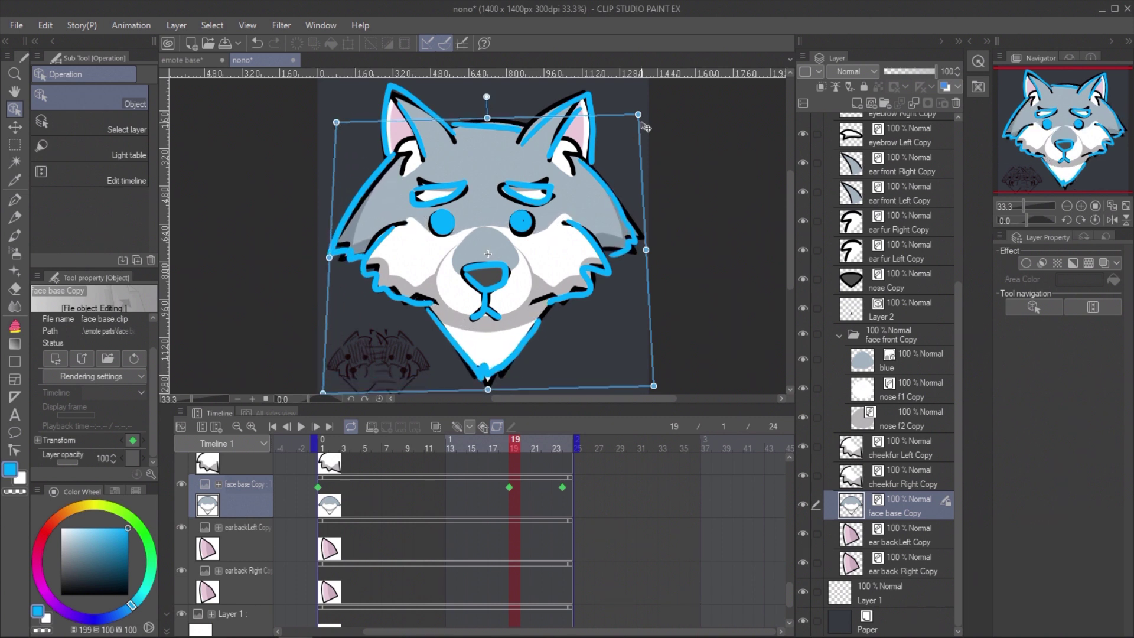
drag(639, 117, 635, 114)
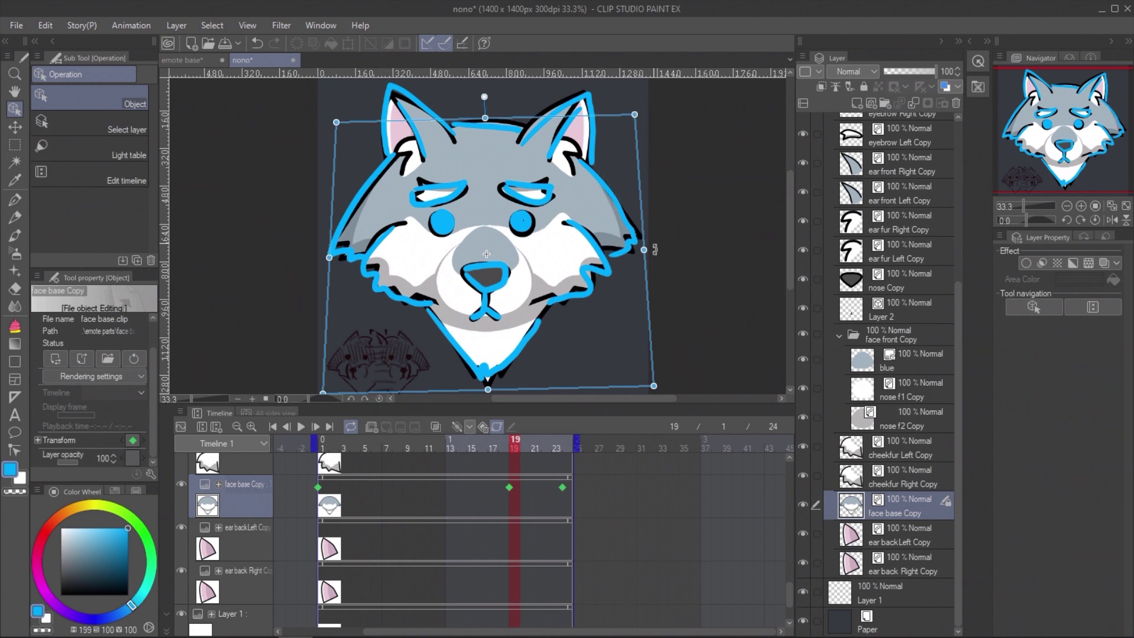
drag(655, 388, 639, 380)
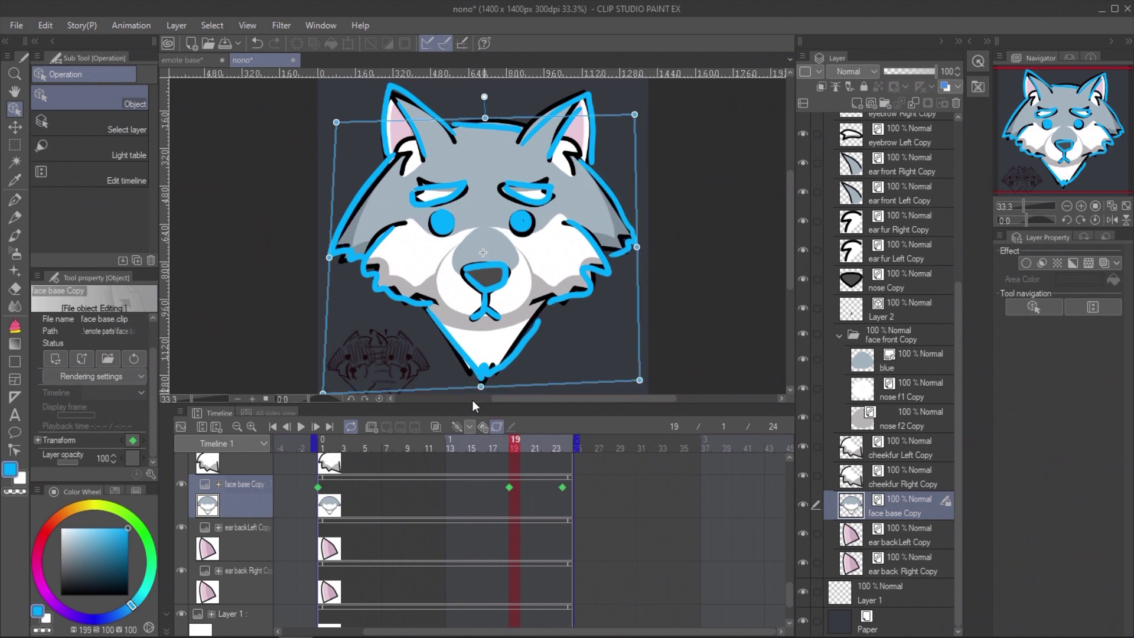
- At frame 7, free-transform face base Copy's corners to the sketched head turned the other way, with the chin over the sketched chin
click(387, 442)
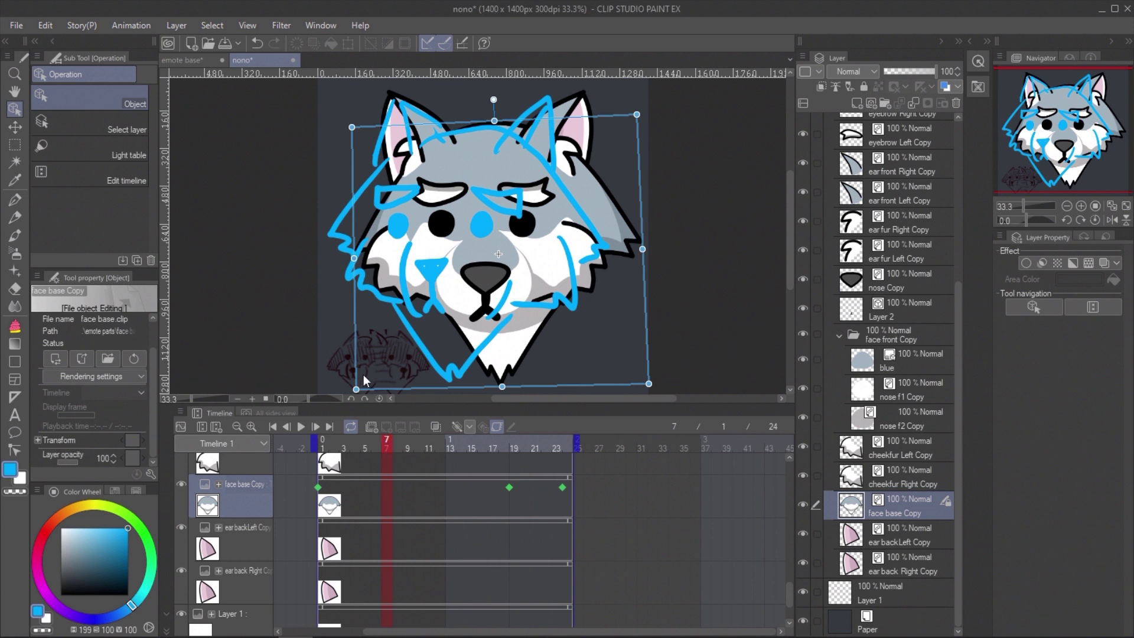
drag(356, 388, 323, 390)
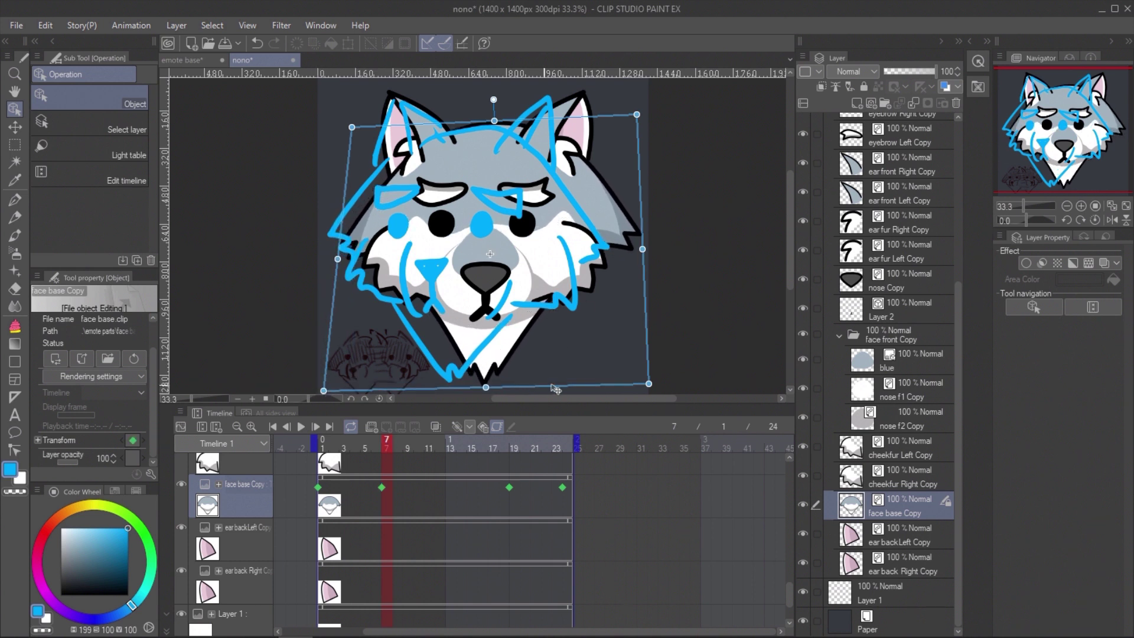
drag(652, 388, 571, 374)
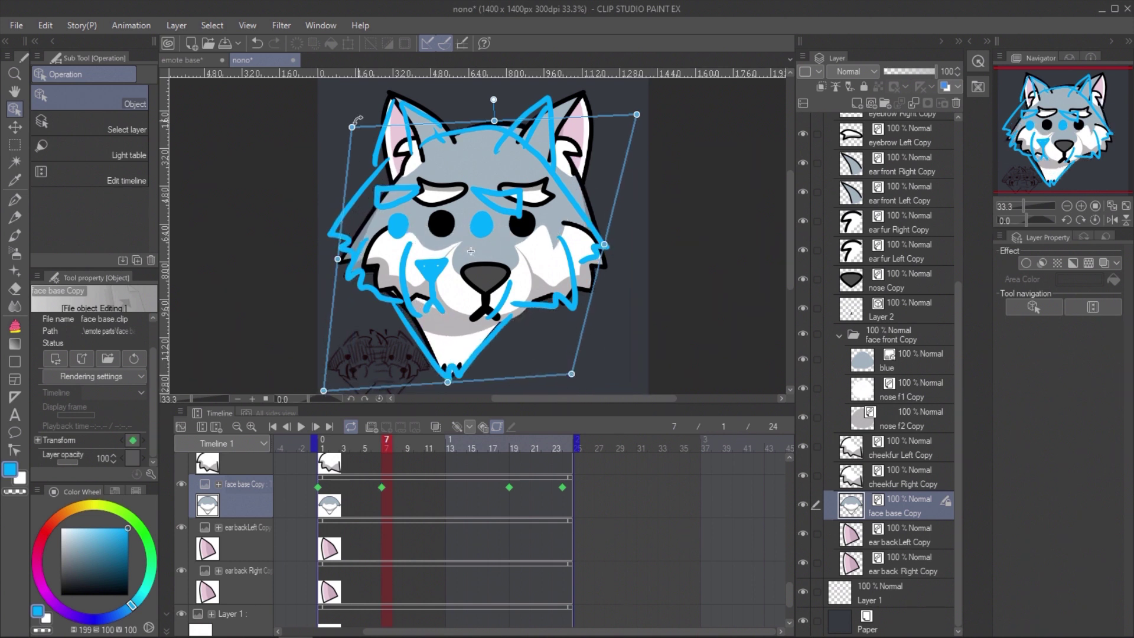
mouse_move(351, 128)
mouse_down()
mouse_move(320, 106)
mouse_move(332, 119)
mouse_up()
drag(637, 114, 616, 124)
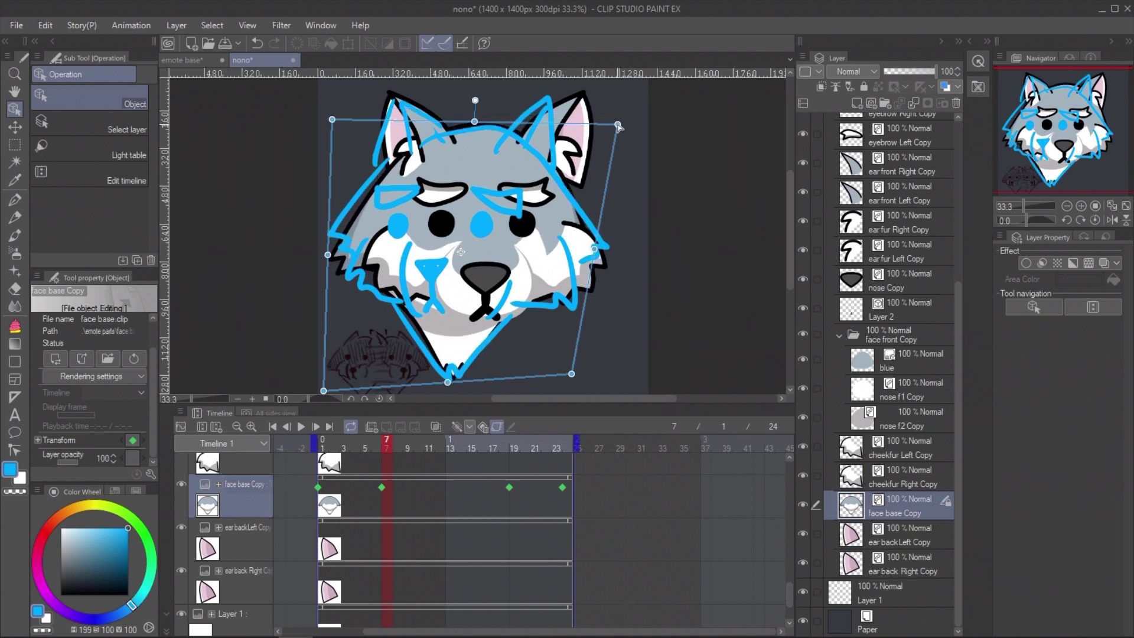
drag(573, 376, 593, 392)
mouse_move(332, 120)
mouse_down()
mouse_move(322, 109)
mouse_move(334, 118)
mouse_up()
drag(324, 391, 312, 392)
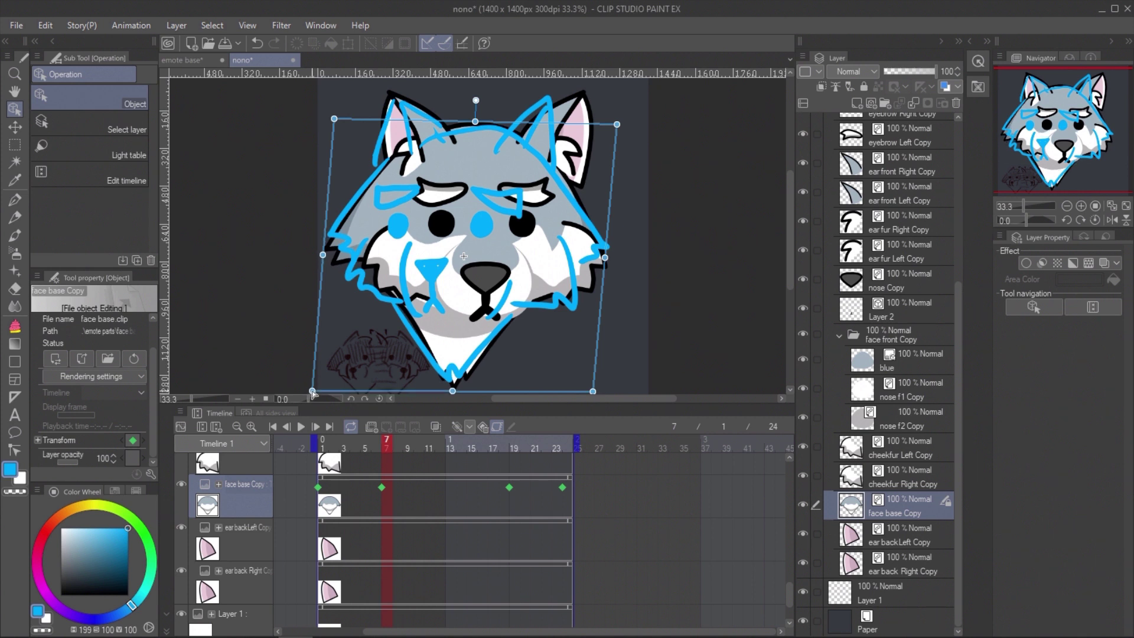
- Copy face base Copy's frame 1 keyframe and paste it at frame 13
drag(387, 446, 558, 470)
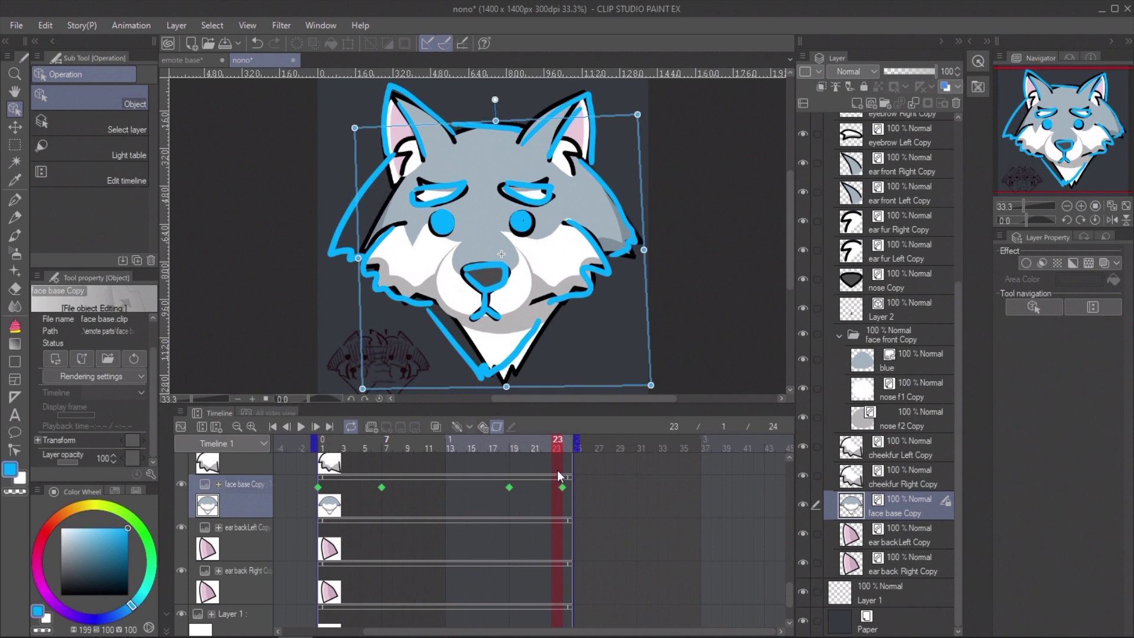
click(319, 486)
right_click(319, 487)
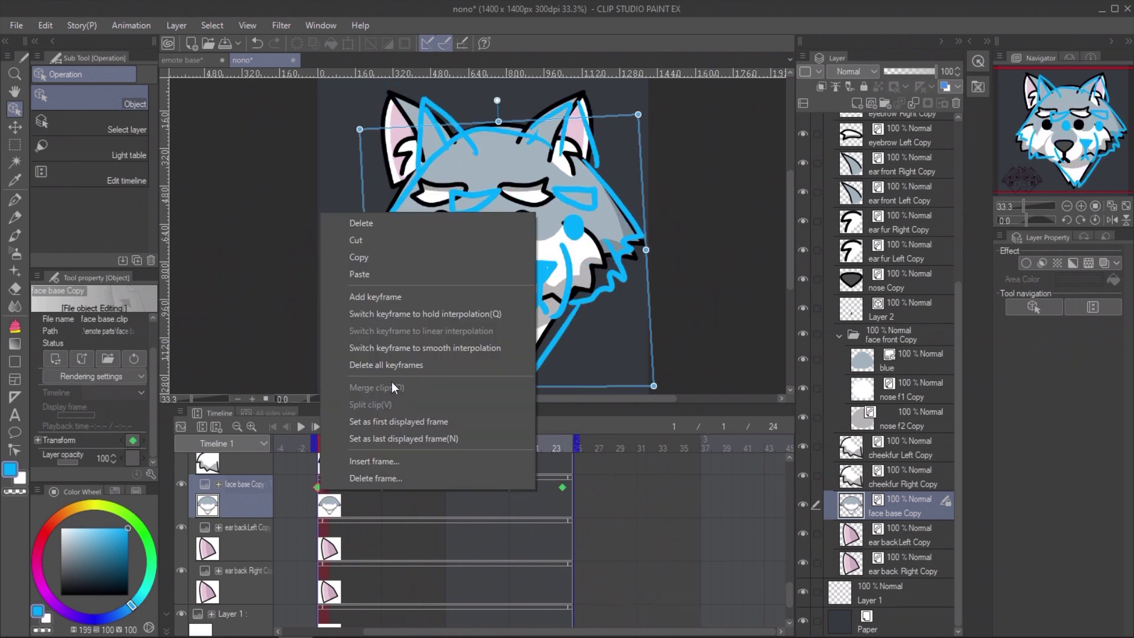
click(371, 260)
click(448, 486)
right_click(448, 486)
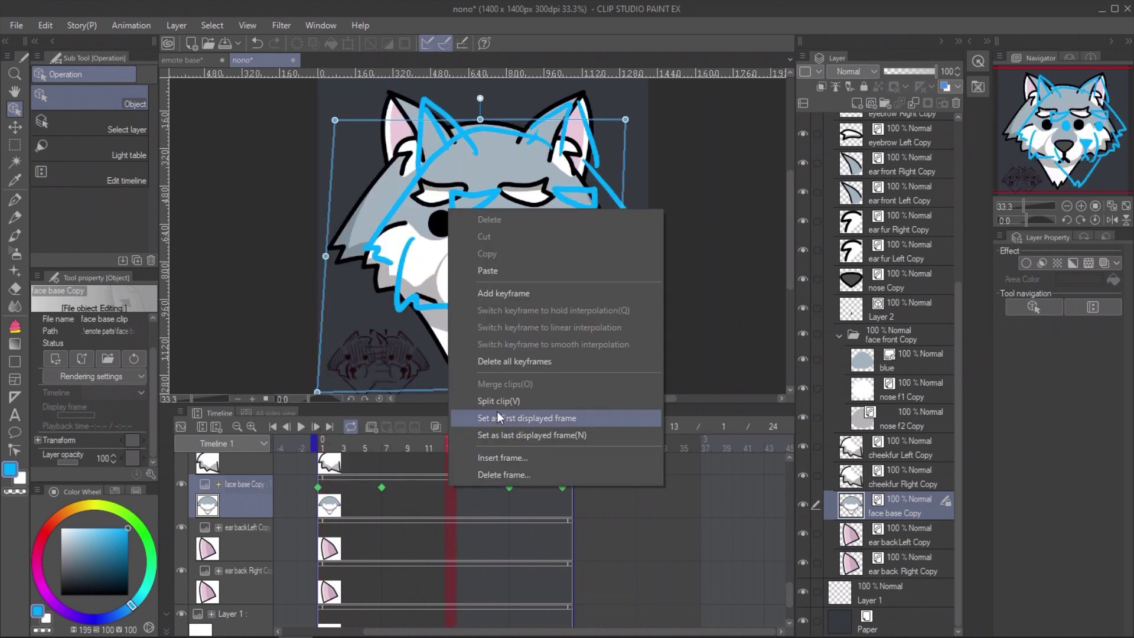
click(495, 272)
- Play back the face base animation and move its last keyframe from frame 24 to the end of the clip
click(301, 426)
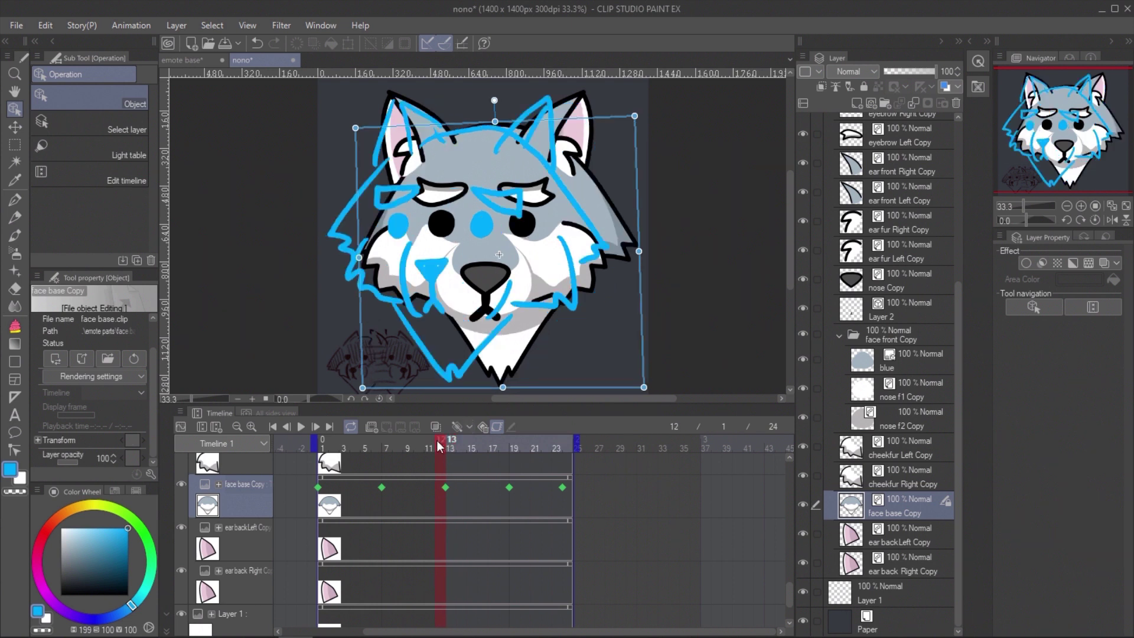
click(302, 425)
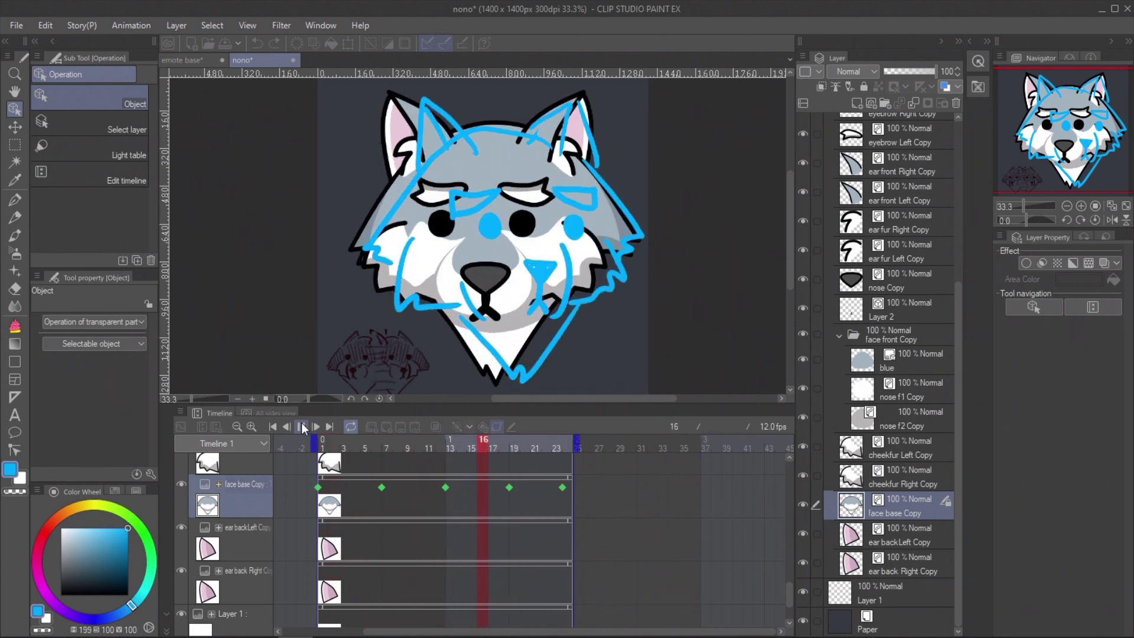
click(402, 447)
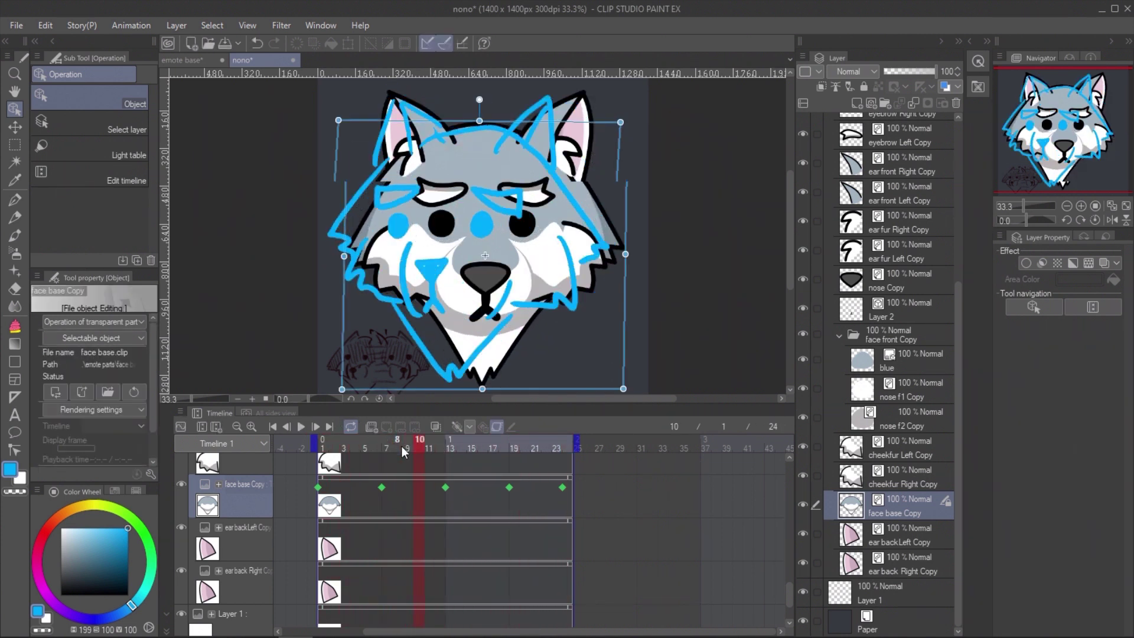
click(563, 487)
drag(563, 487, 577, 488)
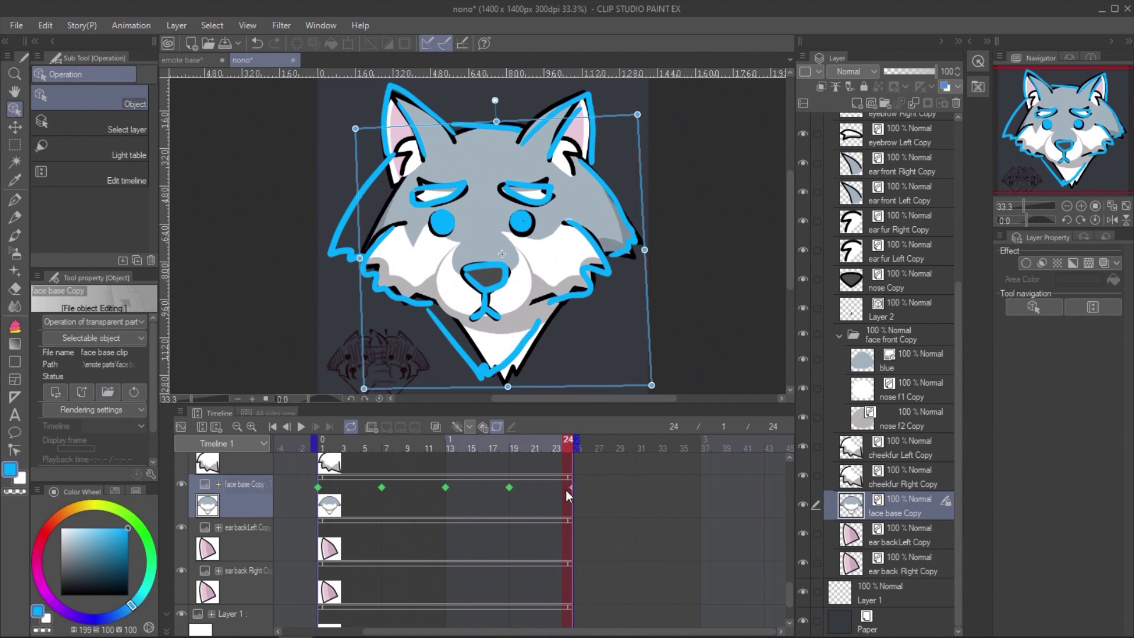
- Return to frame 1 and lower the opacity of the Folder 1 : 3 sketch to 38%
drag(432, 438, 321, 440)
drag(961, 306, 966, 105)
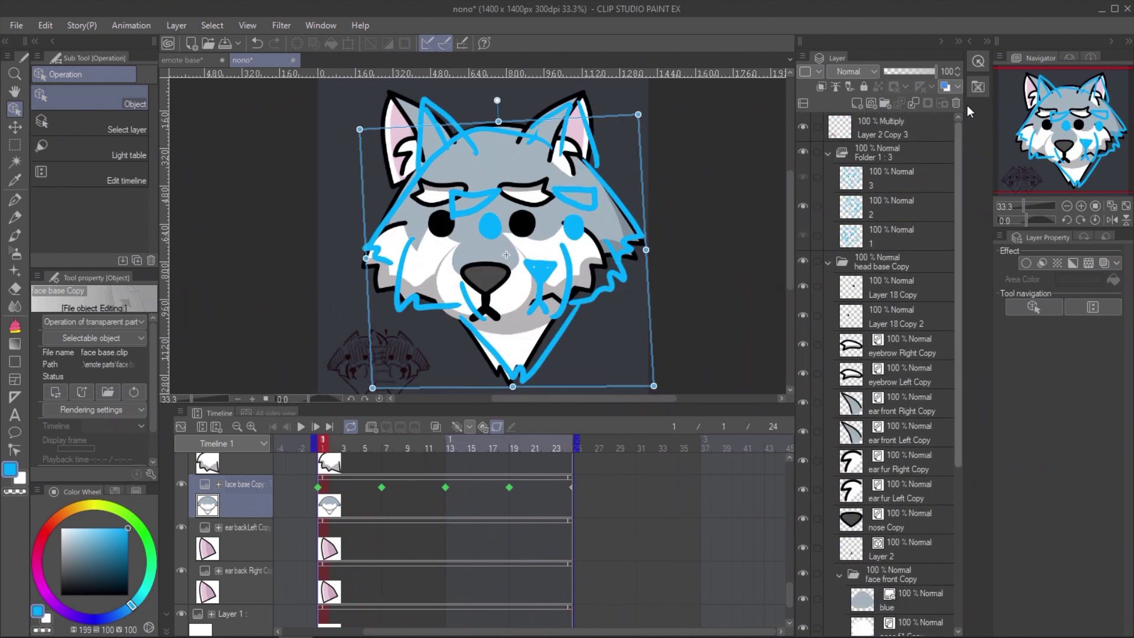
click(890, 151)
drag(917, 72, 898, 72)
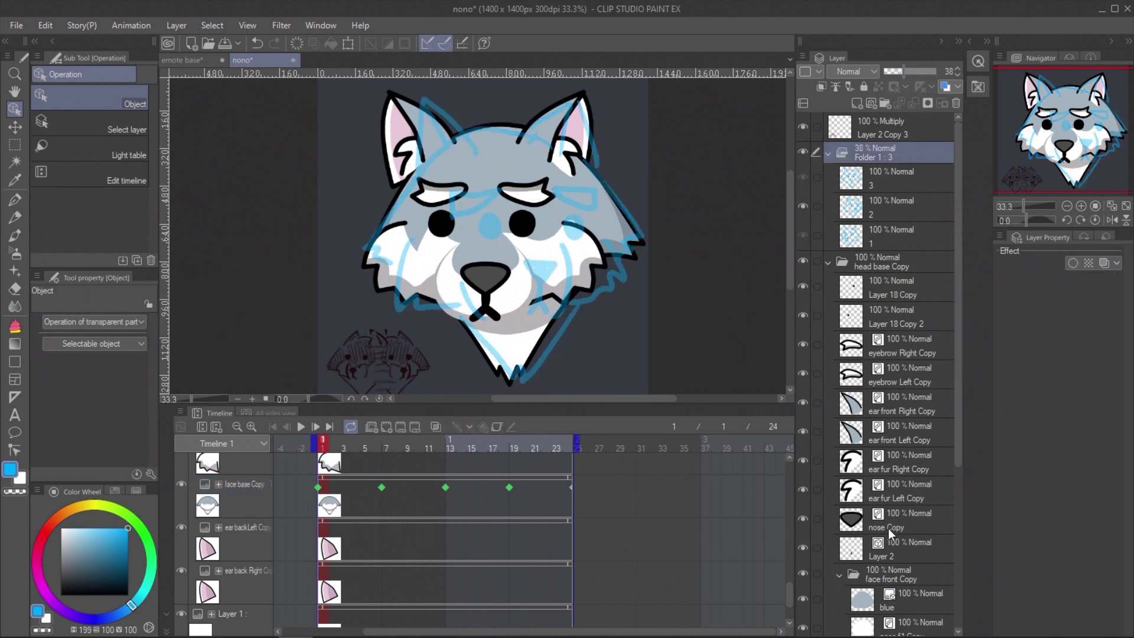
- Change the layer color of nose f2 Copy in the face front Copy folder to a dark gray
scroll(888, 528, down, 3)
click(907, 548)
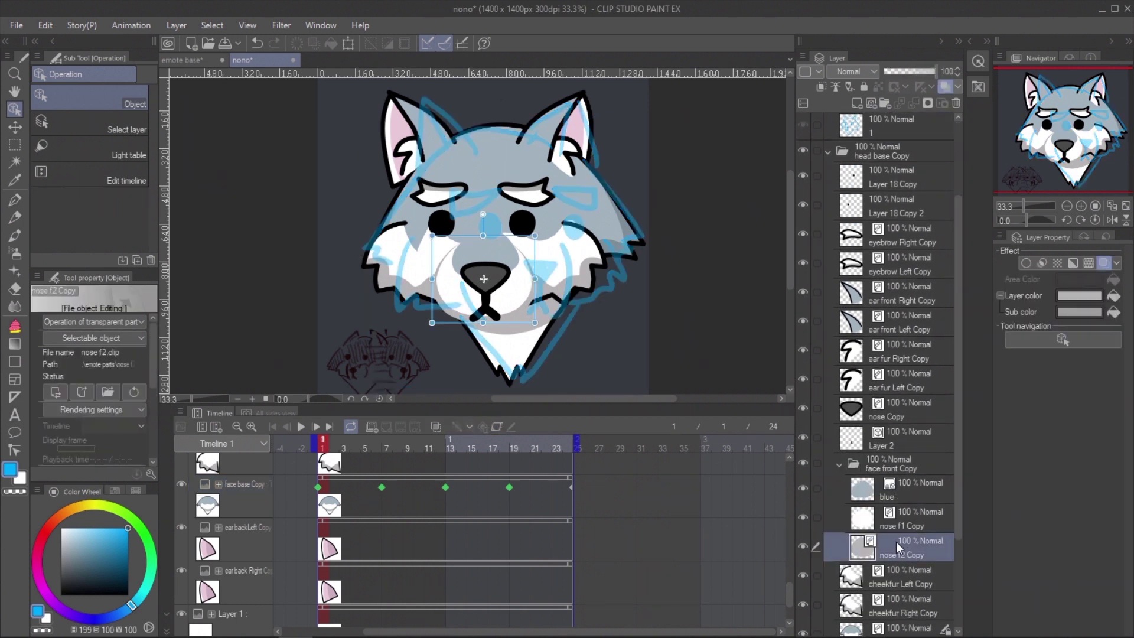
click(66, 560)
click(1114, 297)
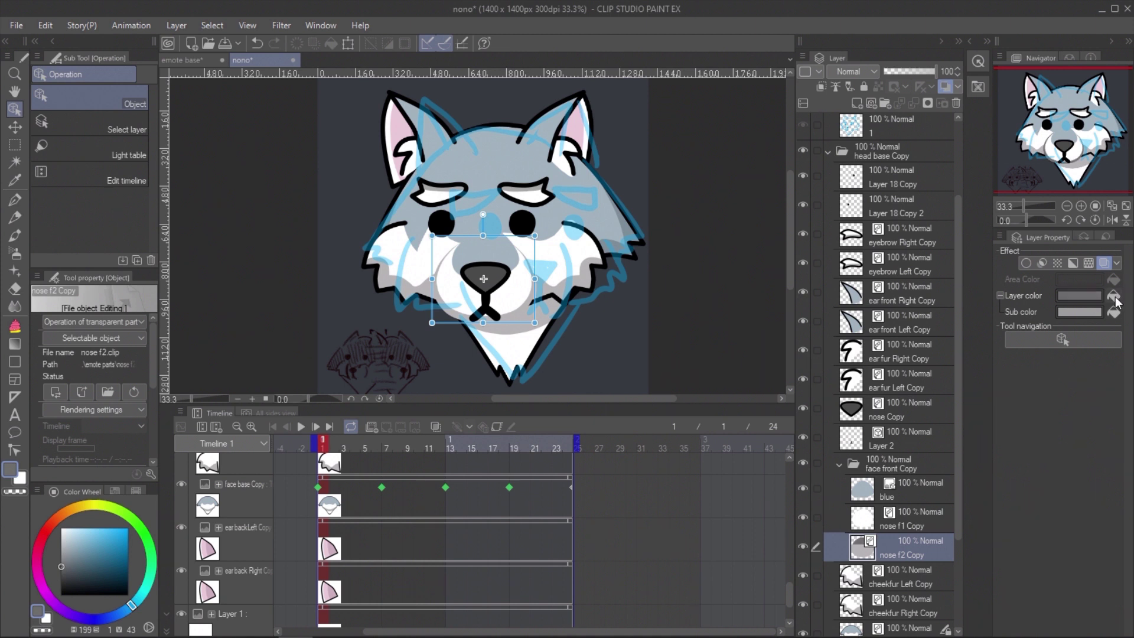
- Move nose f2 Copy over the sketched muzzle, enable its keyframes, and add a keyframe at frame 1
click(15, 126)
drag(520, 278, 565, 308)
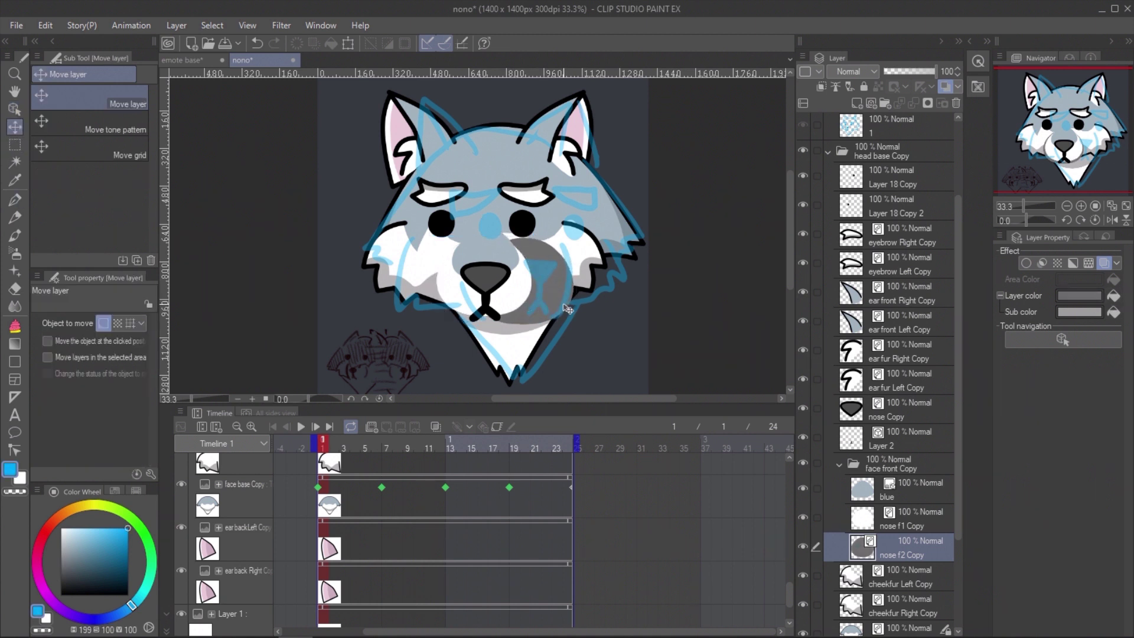
click(497, 427)
scroll(637, 527, up, 5)
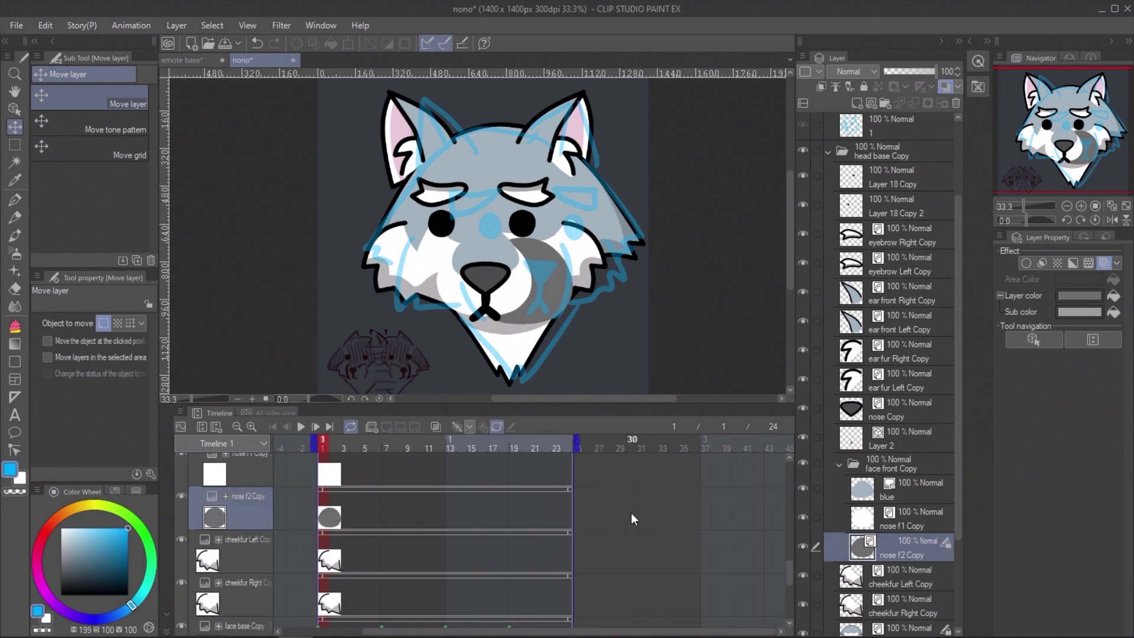
scroll(630, 513, up, 1)
click(456, 425)
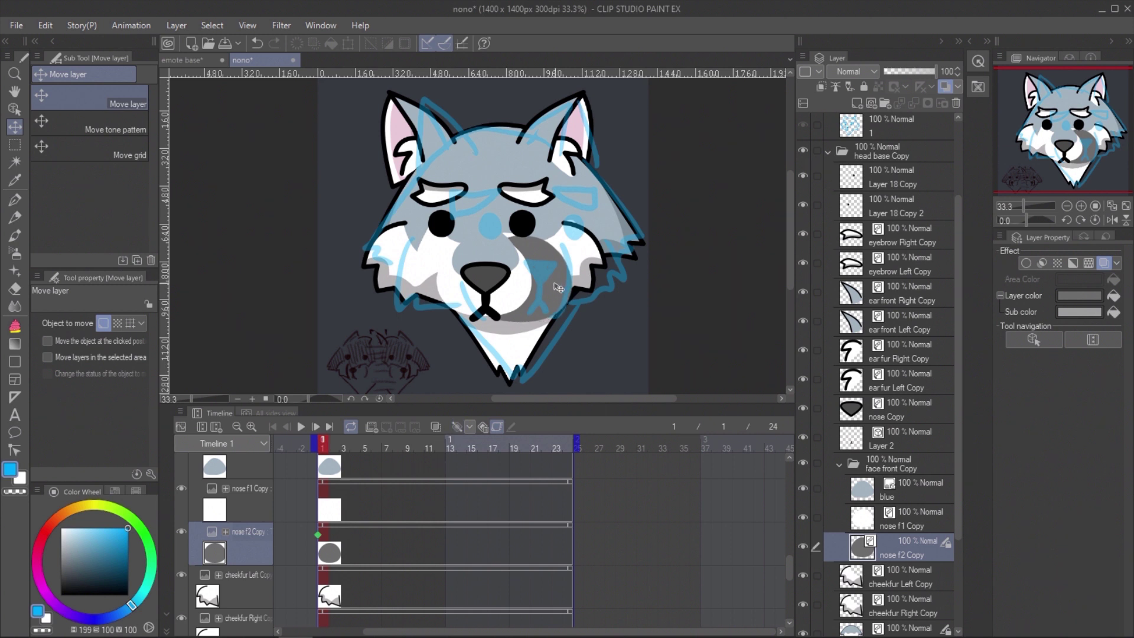
- Move nose f1 Copy, nose Copy and the mouth on Layer 2 over the turned muzzle in the sketch
click(902, 523)
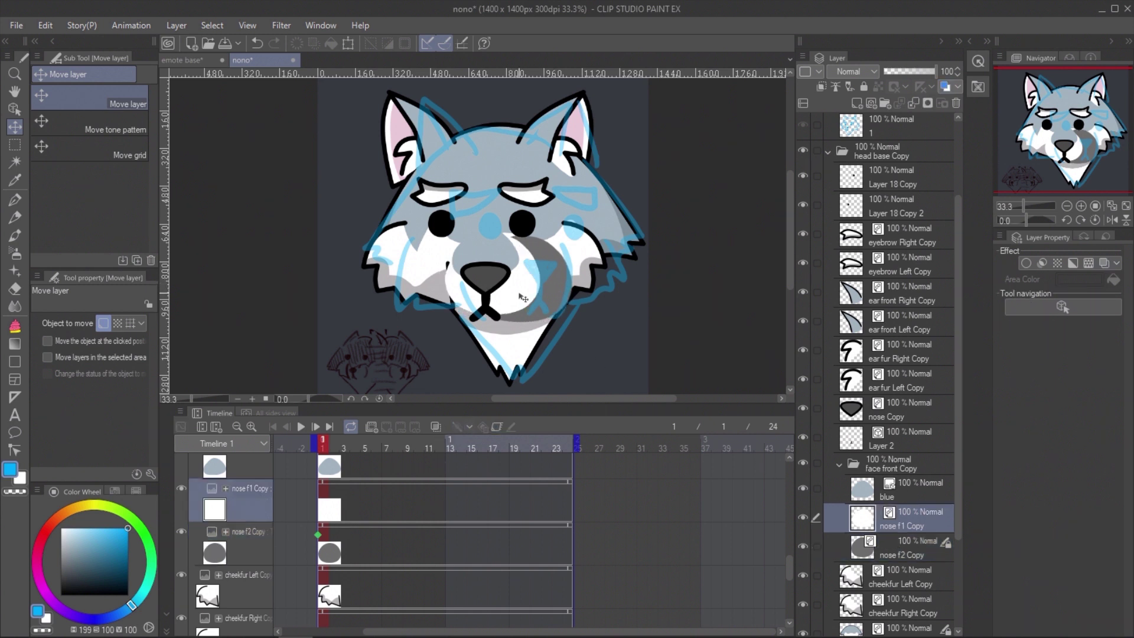
click(884, 411)
drag(488, 285, 544, 272)
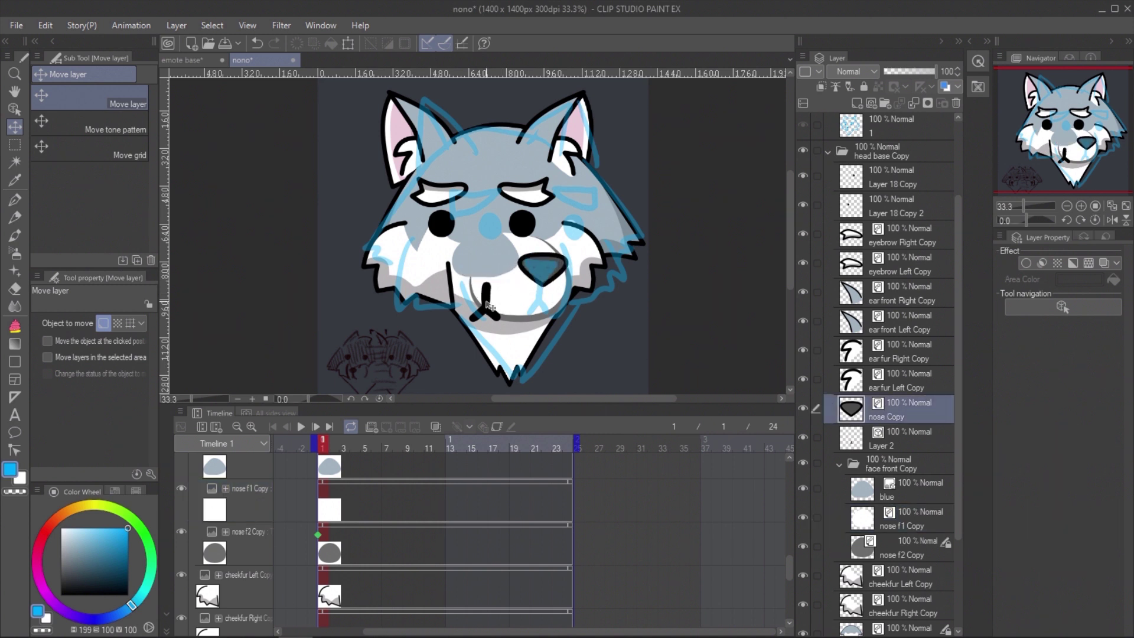
click(881, 440)
drag(495, 307, 549, 305)
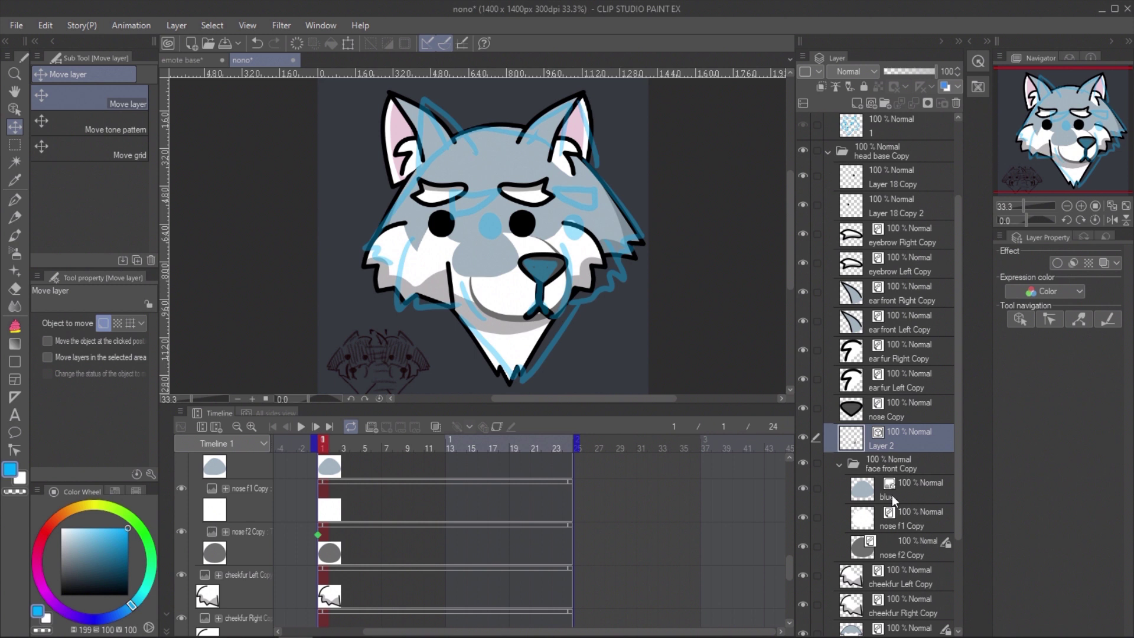
- Move the blue muzzle patch toward the shifted nose and free-transform its corners to slant along the turned snout
click(892, 492)
drag(499, 265, 525, 266)
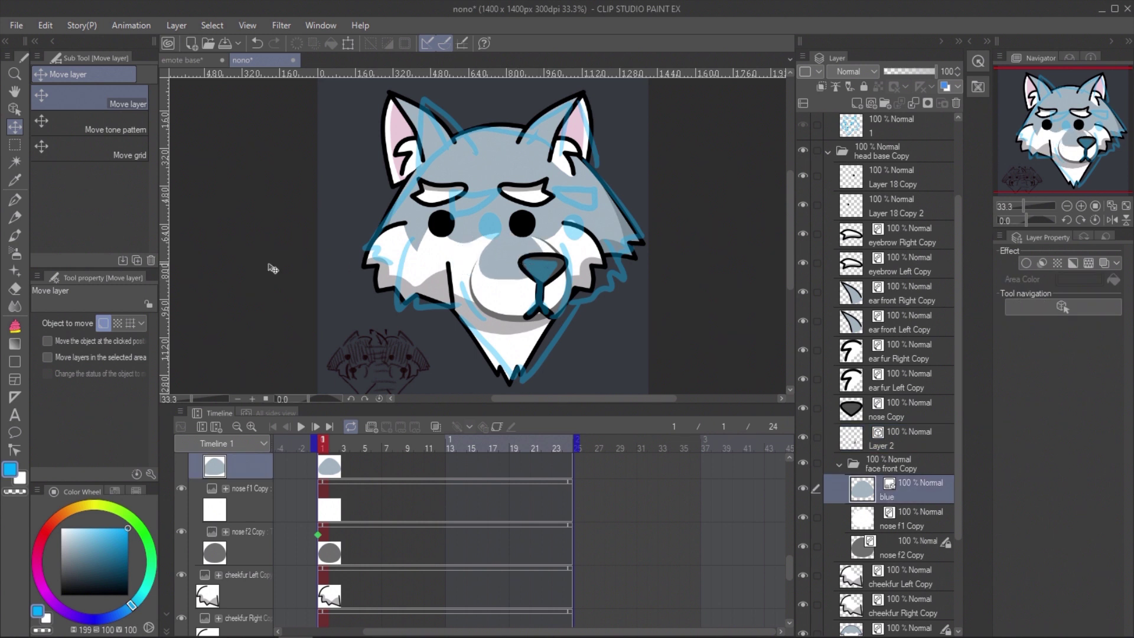
key(o)
drag(480, 228, 471, 227)
mouse_move(546, 279)
mouse_down()
mouse_move(557, 276)
mouse_move(533, 283)
mouse_up()
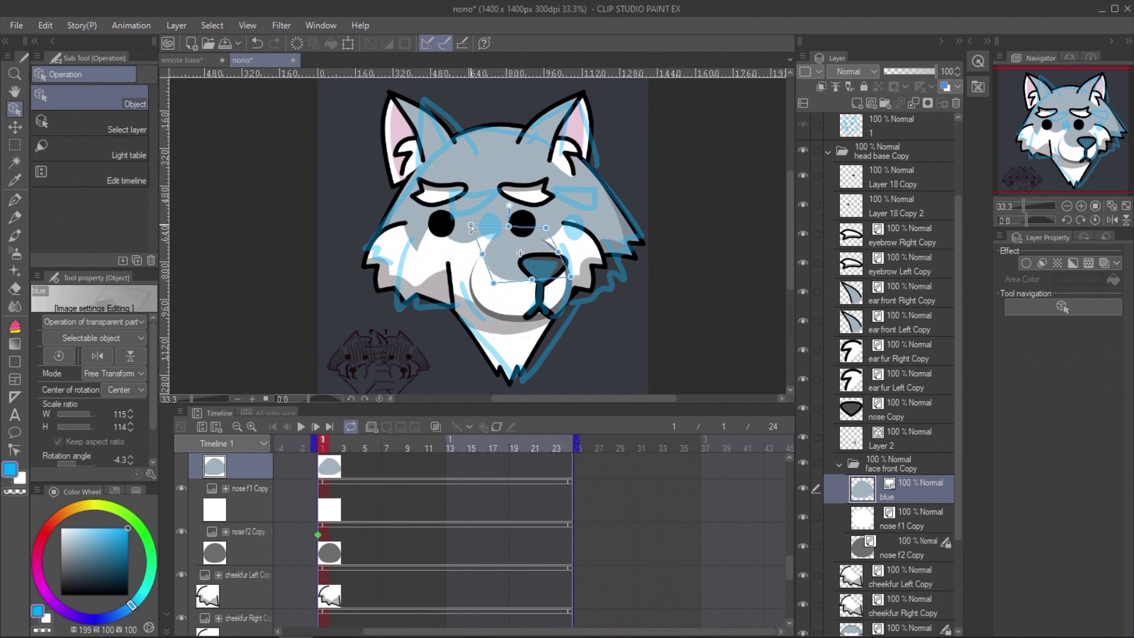
drag(572, 279, 568, 277)
- Shift both eyes and both cheek fur pieces toward the turned face in the frame 1 sketch
click(874, 203)
mouse_move(444, 227)
mouse_down()
mouse_move(487, 229)
mouse_move(477, 235)
mouse_up()
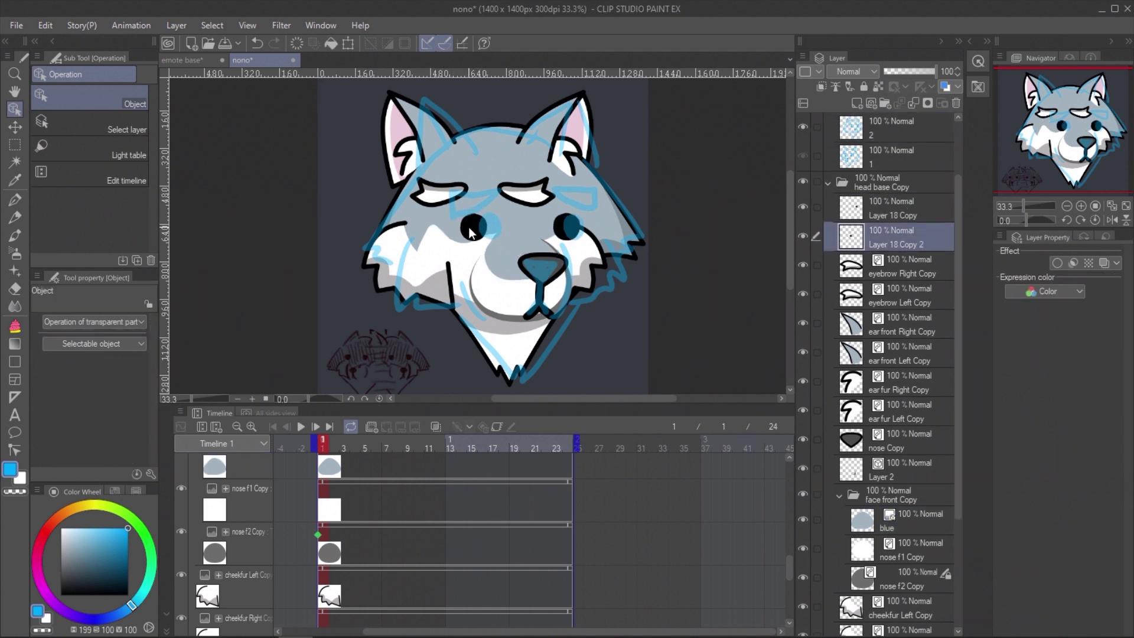
click(904, 630)
drag(391, 262, 415, 277)
drag(477, 234, 470, 228)
click(902, 368)
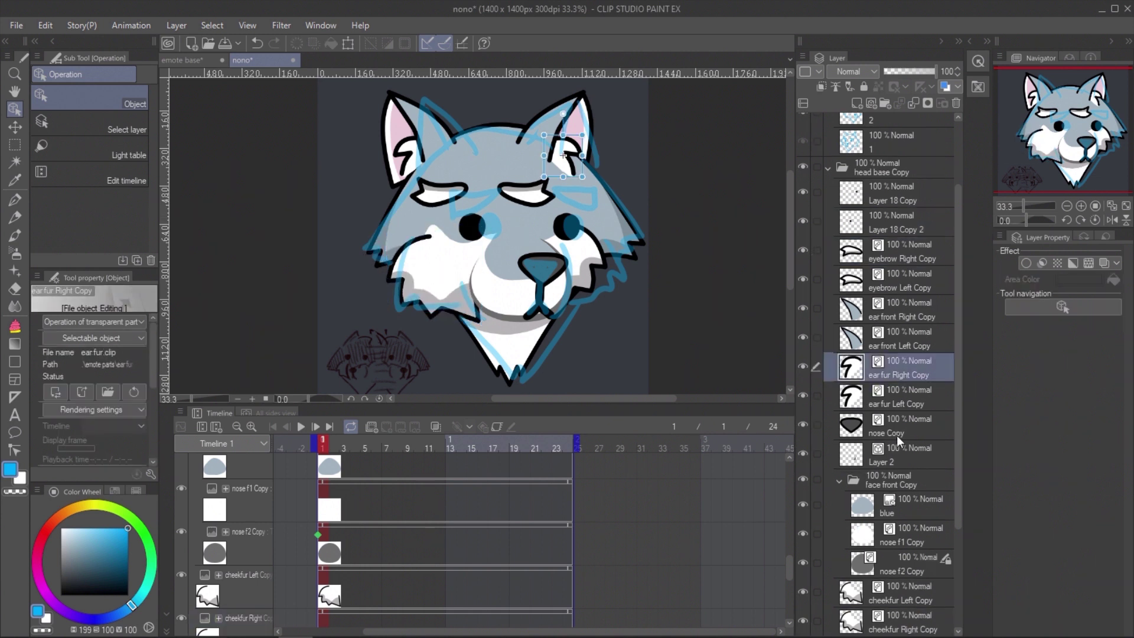
click(899, 593)
drag(586, 254, 610, 268)
drag(638, 226, 642, 234)
drag(606, 275, 609, 280)
- Move eyebrow Left Copy and eyebrow Right Copy over the sketched eyebrows
click(417, 262)
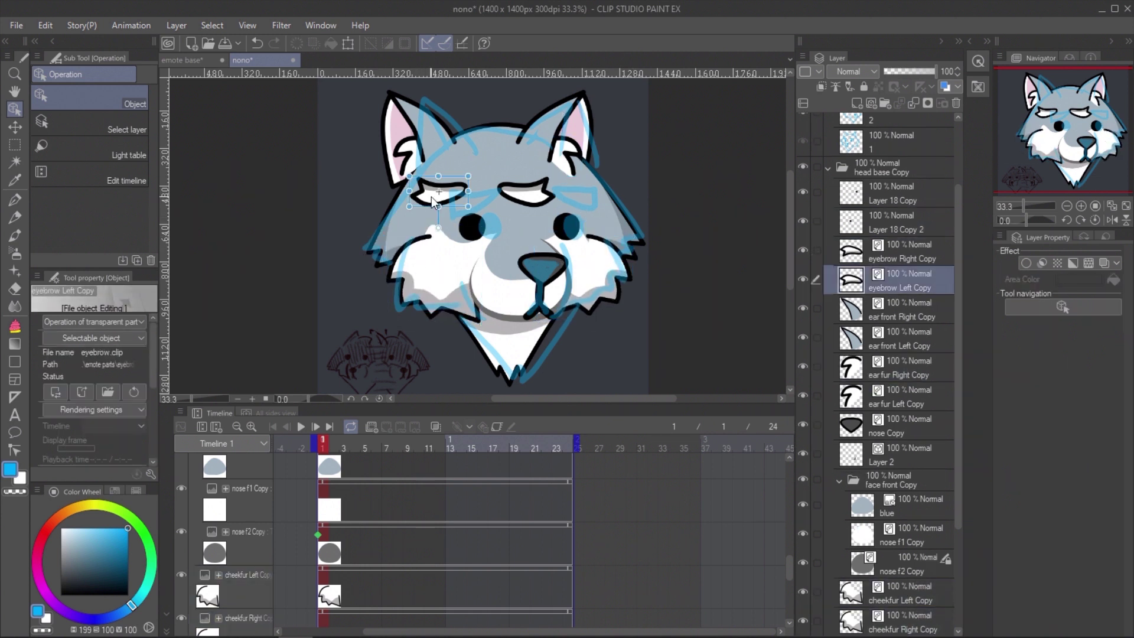
drag(431, 197, 466, 199)
drag(525, 195, 575, 196)
- Reposition and reshape the front and back parts of the left ear to follow the frame 1 sketch
drag(429, 119, 440, 119)
drag(404, 125, 422, 127)
mouse_move(395, 185)
mouse_down()
mouse_move(385, 175)
mouse_move(422, 146)
mouse_move(396, 169)
mouse_up()
click(437, 105)
click(414, 131)
drag(498, 99, 486, 85)
drag(415, 137, 407, 137)
- Reposition and reshape the front and back parts of the right ear to follow the frame 1 sketch
click(539, 146)
drag(549, 132, 558, 127)
mouse_move(600, 95)
mouse_down()
mouse_move(612, 110)
mouse_move(588, 85)
mouse_move(604, 94)
mouse_up()
click(468, 144)
click(586, 117)
scroll(909, 423, down, 4)
click(868, 537)
- Fit ear fur Right Copy and ear fur Left Copy into the reshaped ears and nudge eyebrow Right Copy inward
click(567, 154)
drag(567, 155, 595, 118)
drag(418, 150, 422, 148)
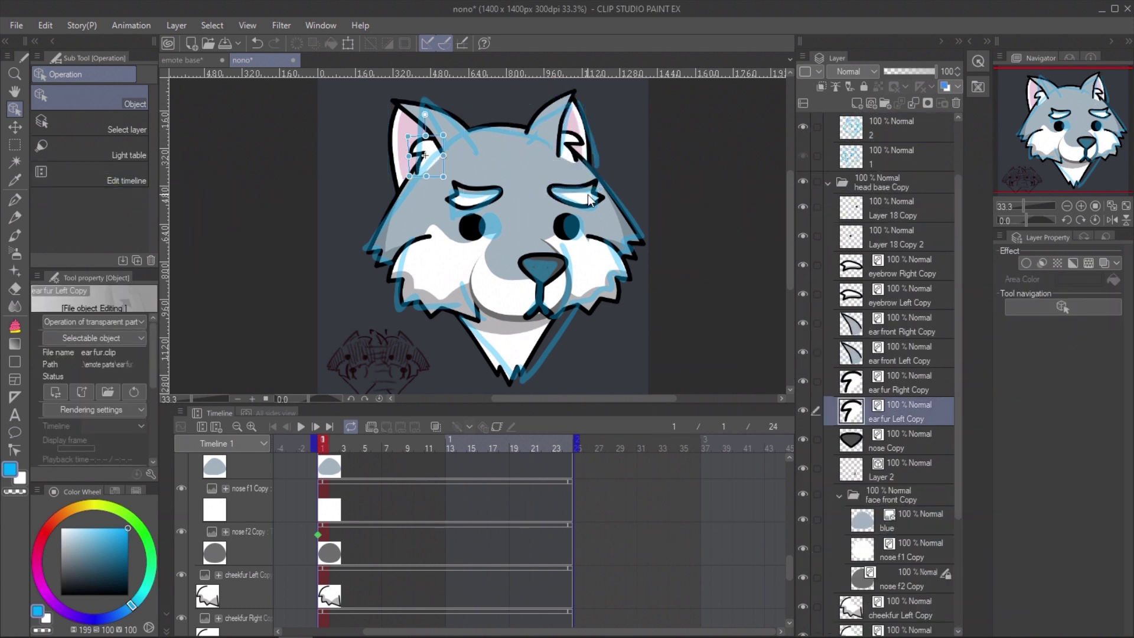
drag(588, 194, 580, 191)
click(458, 197)
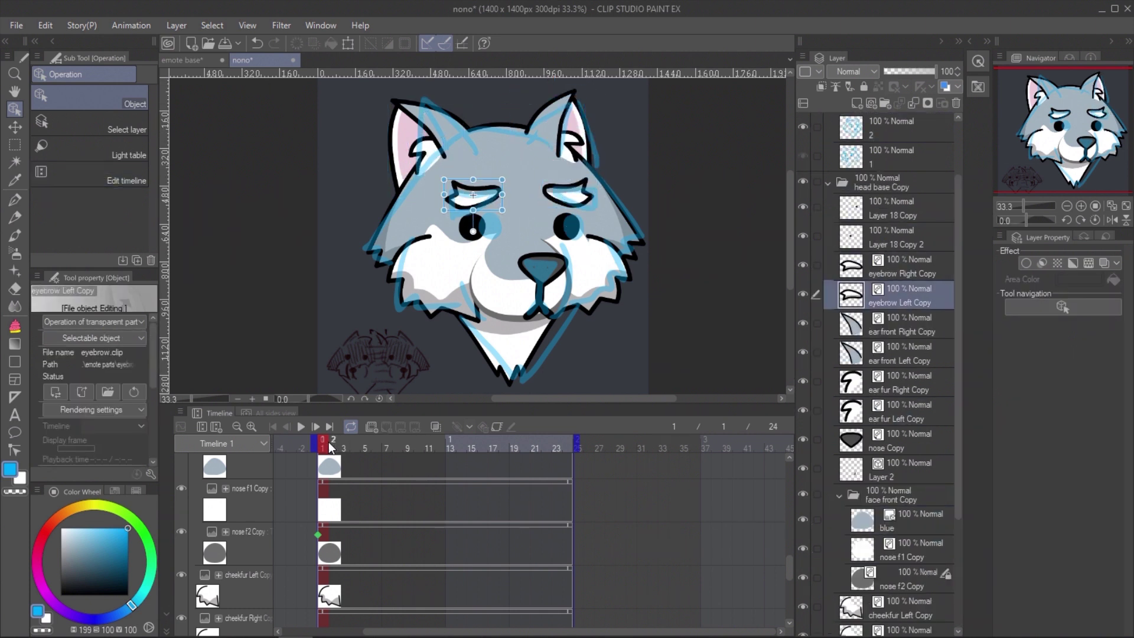
- Duplicate the head base Copy folder and merge the duplicate into a single layer
click(879, 183)
drag(879, 184, 857, 103)
right_click(887, 177)
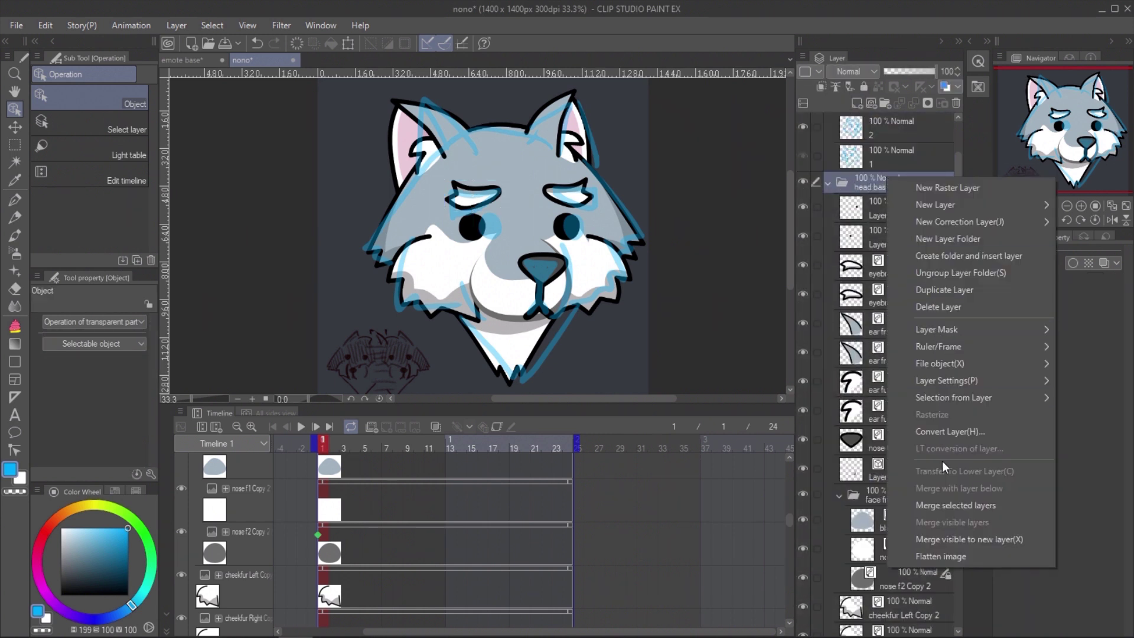
click(944, 505)
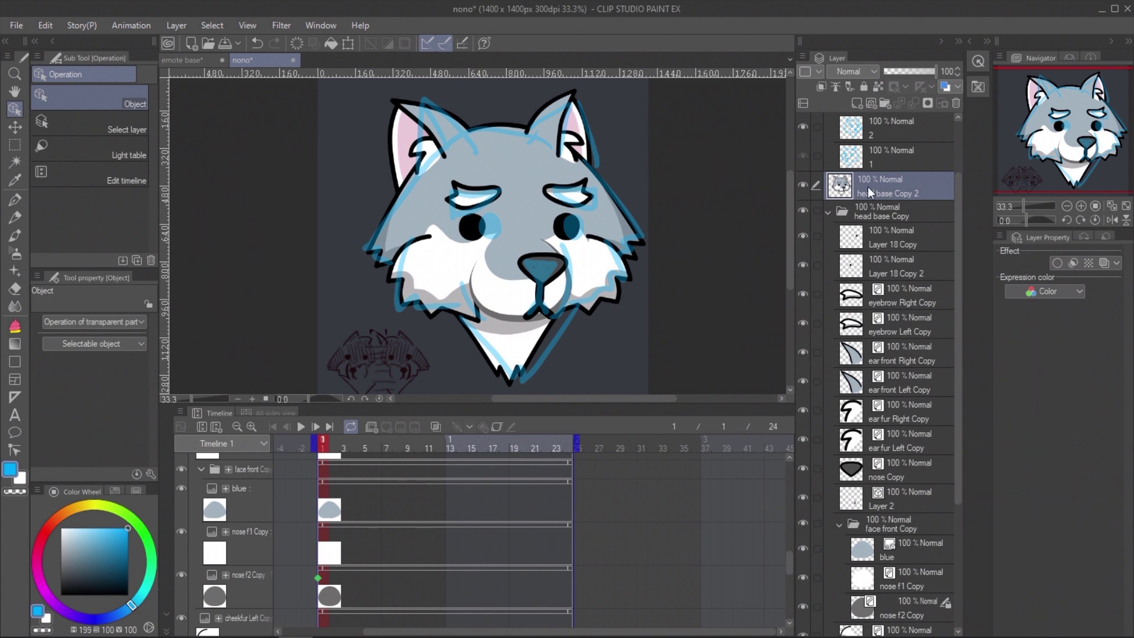
- Flip head base Copy 2 horizontally and shift it sideways so the mirrored head sits opposite the current pose
key(ctrl+t)
click(75, 323)
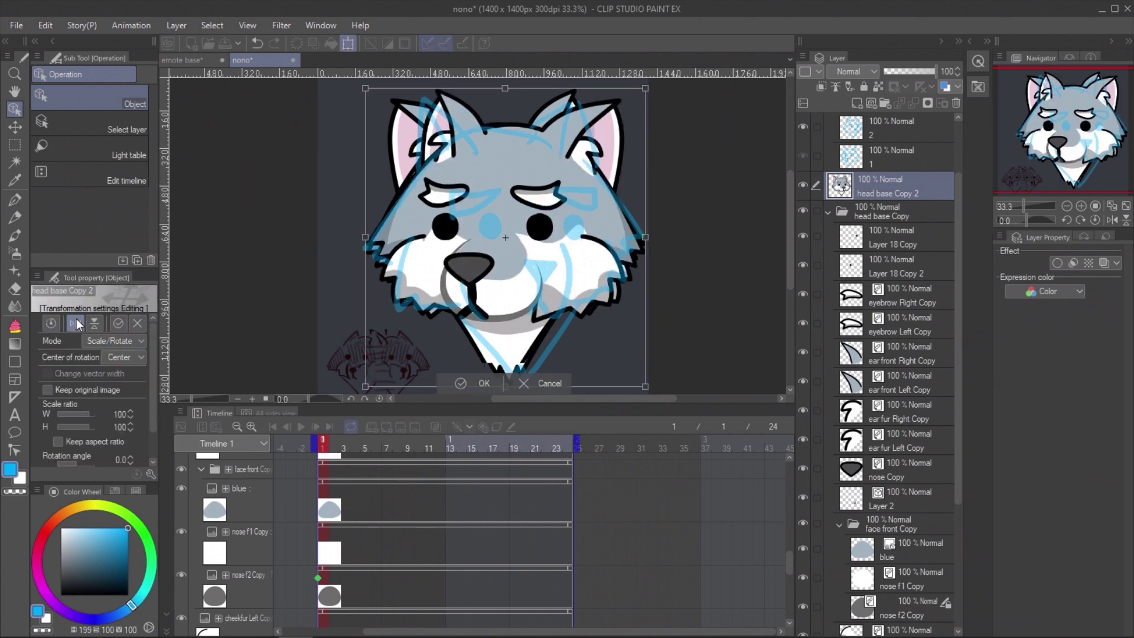
drag(589, 232, 554, 239)
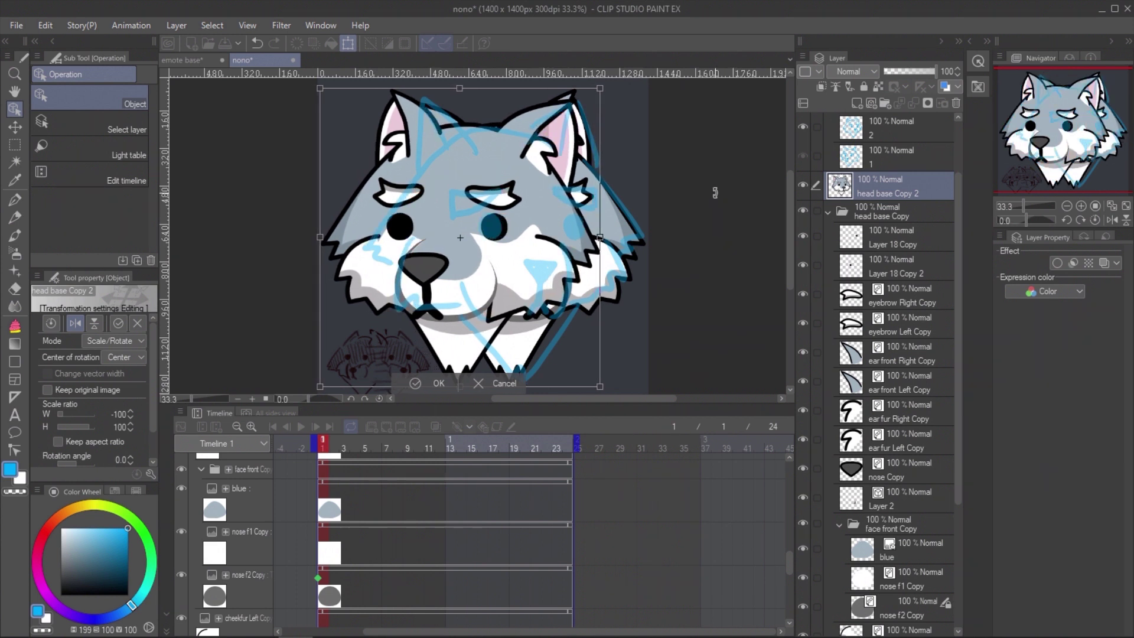
click(875, 191)
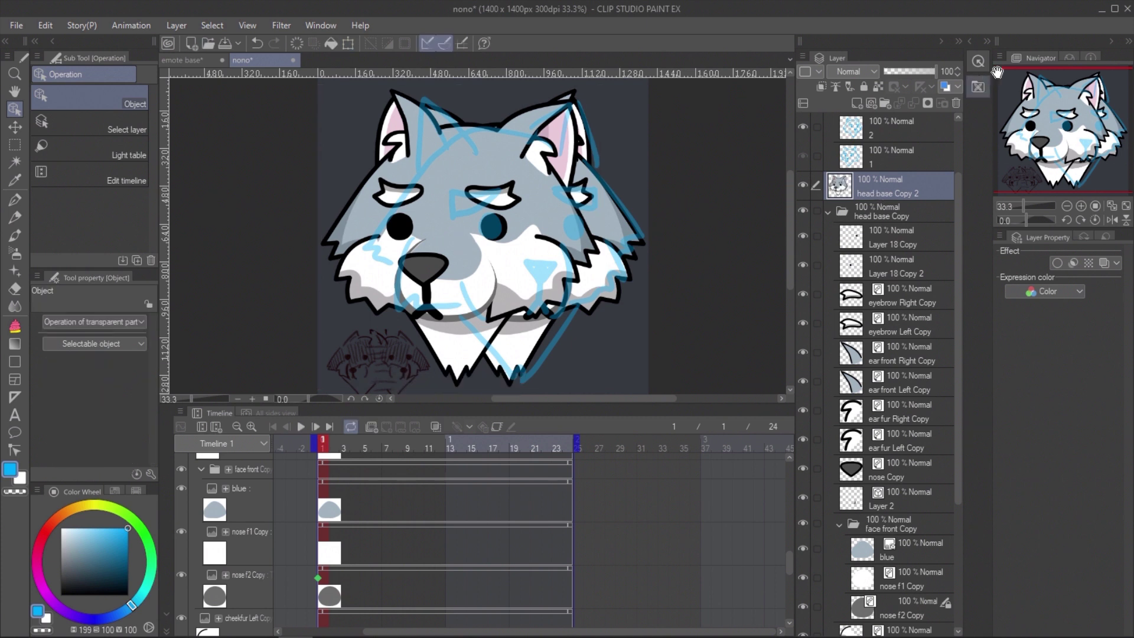
- Replace sketch 1 in Folder 1 with head base Copy 2, set to 39% opacity and renamed 1
drag(931, 73, 905, 66)
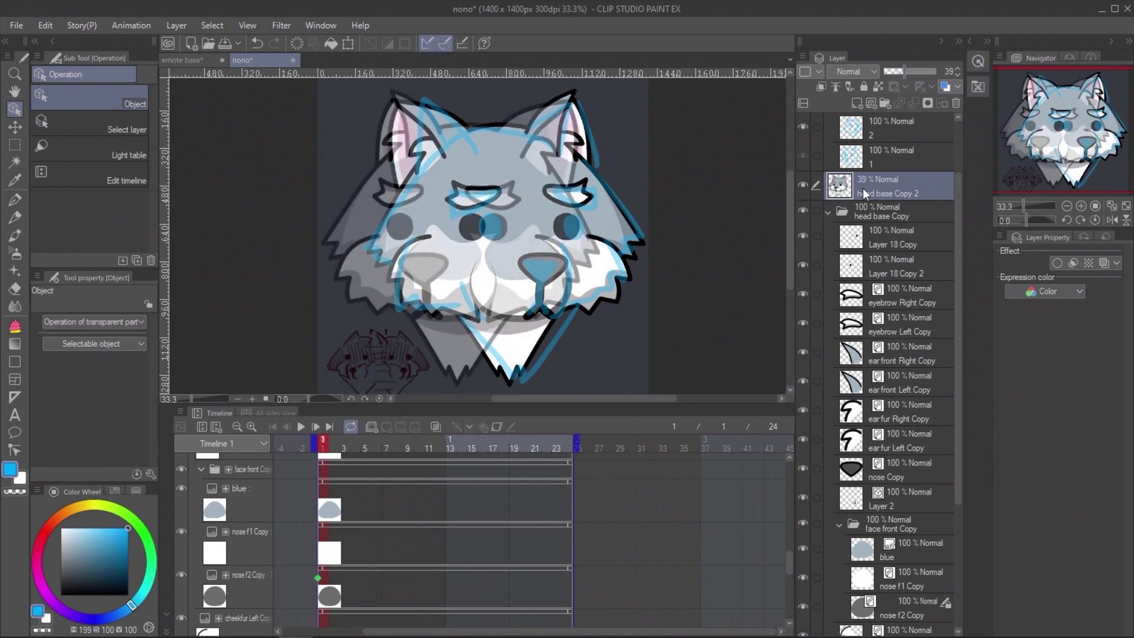
click(872, 129)
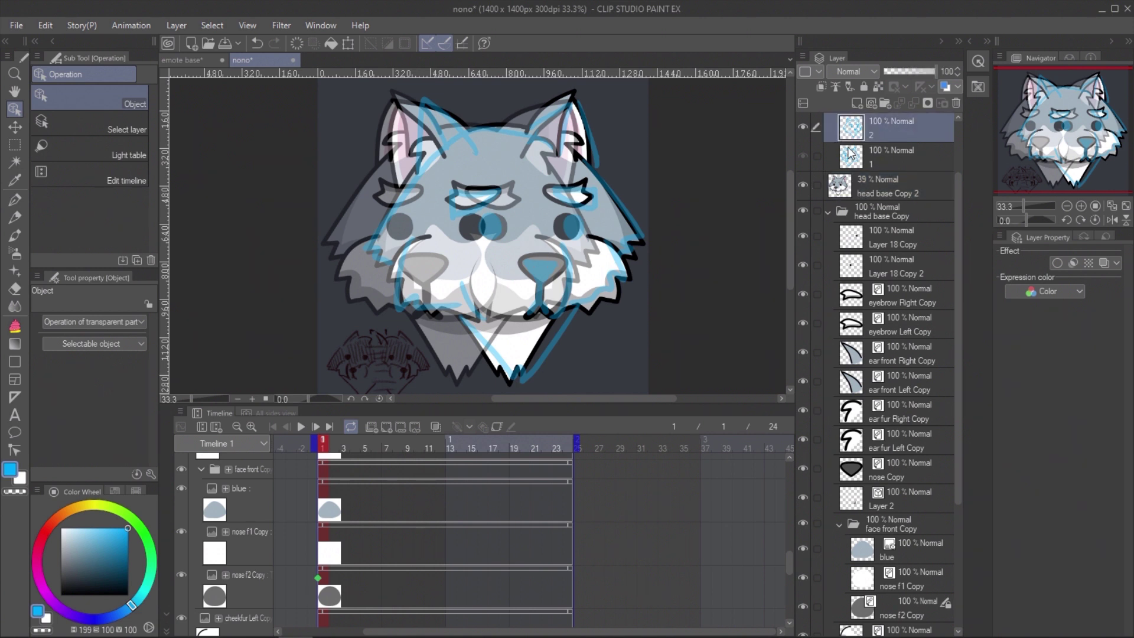
scroll(867, 151, up, 1)
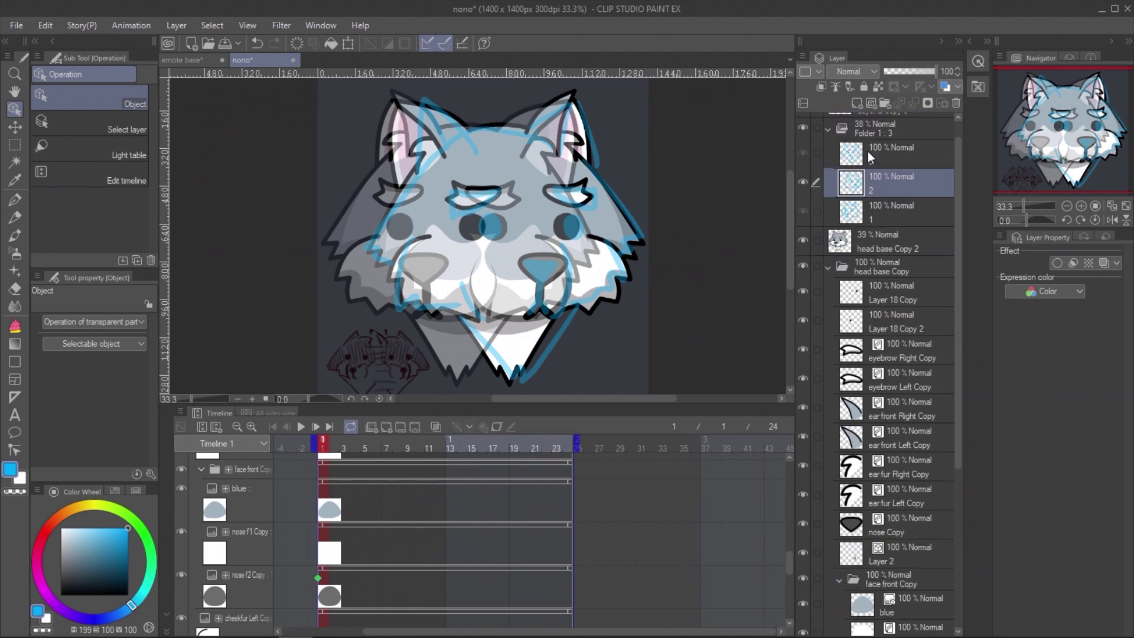
click(873, 208)
drag(888, 244, 956, 104)
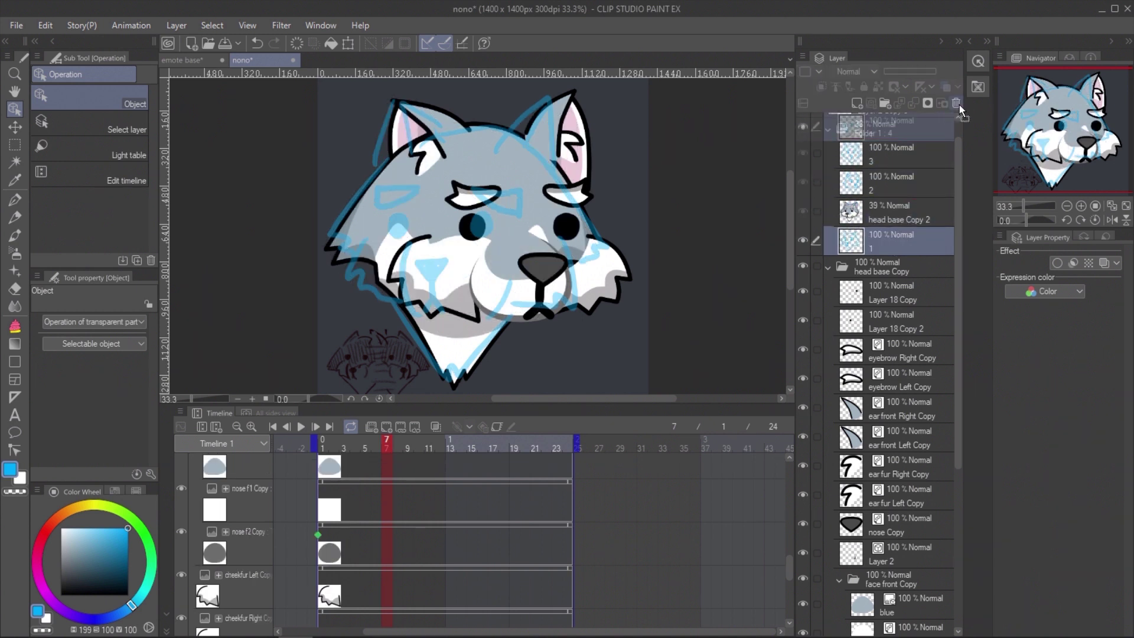
double_click(892, 219)
text(1)
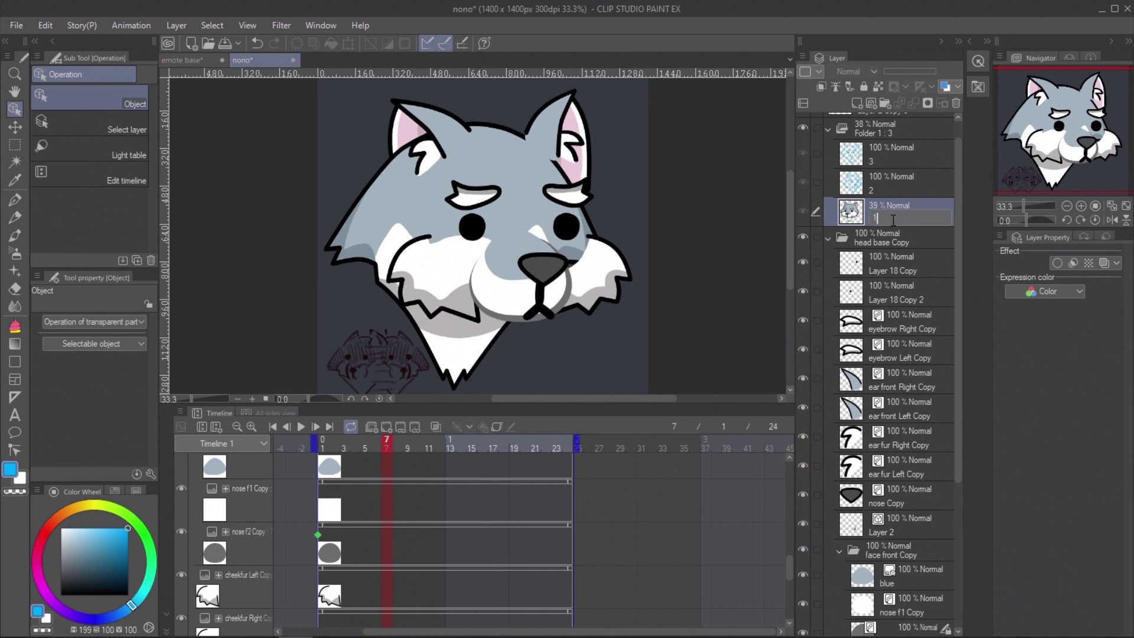
- Tint the mirrored reference layer 1 with the blue layer color and raise its opacity to 93%
click(916, 70)
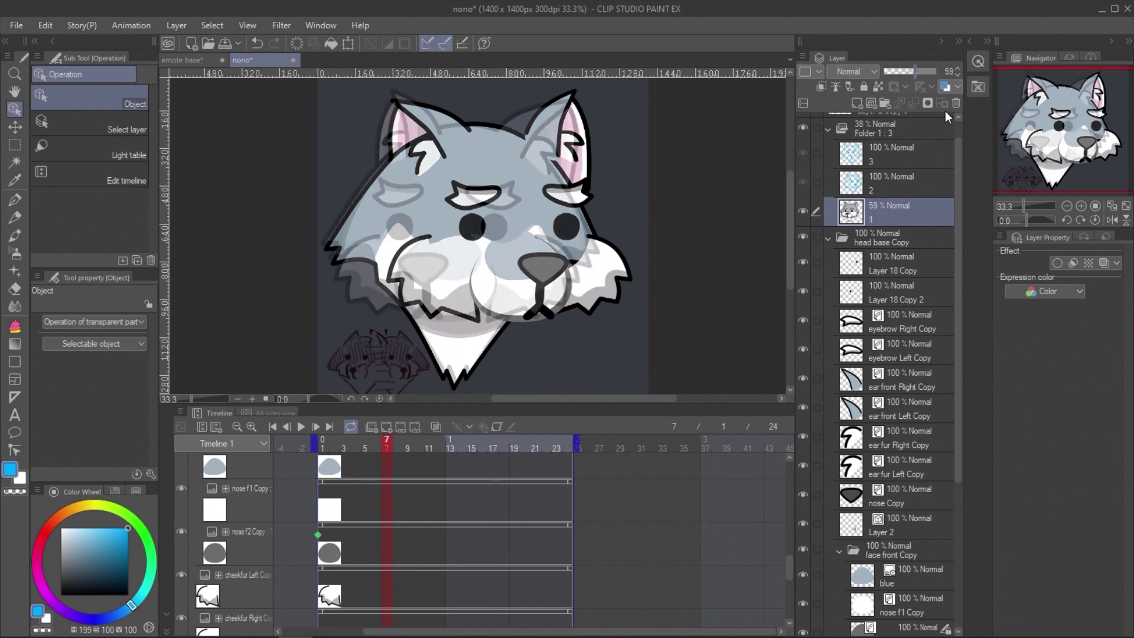
click(944, 87)
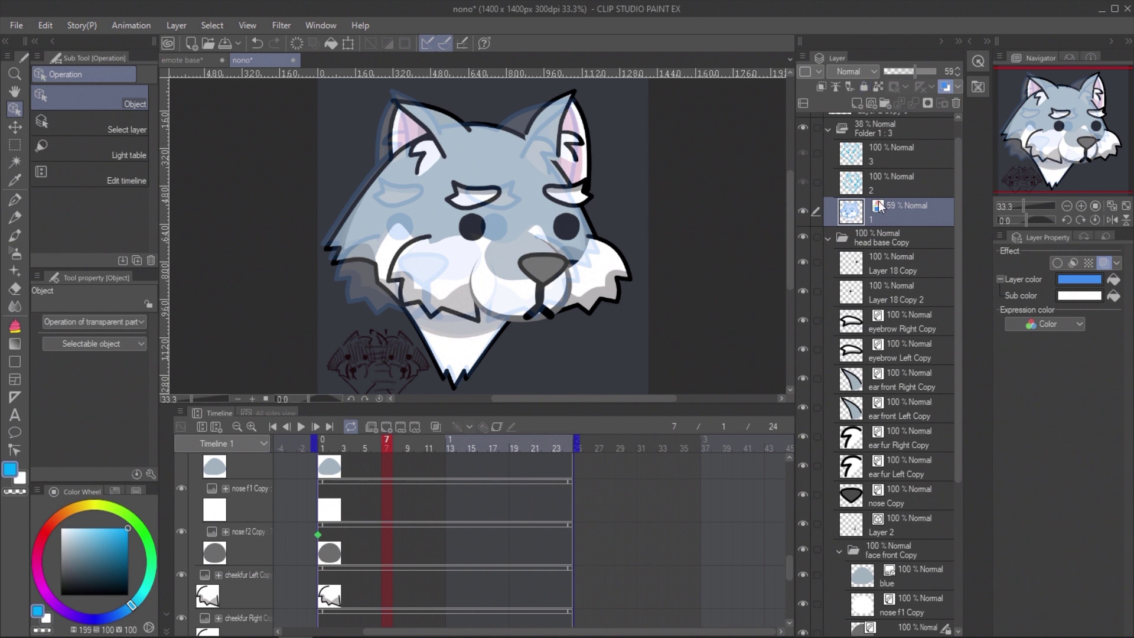
drag(914, 70, 933, 70)
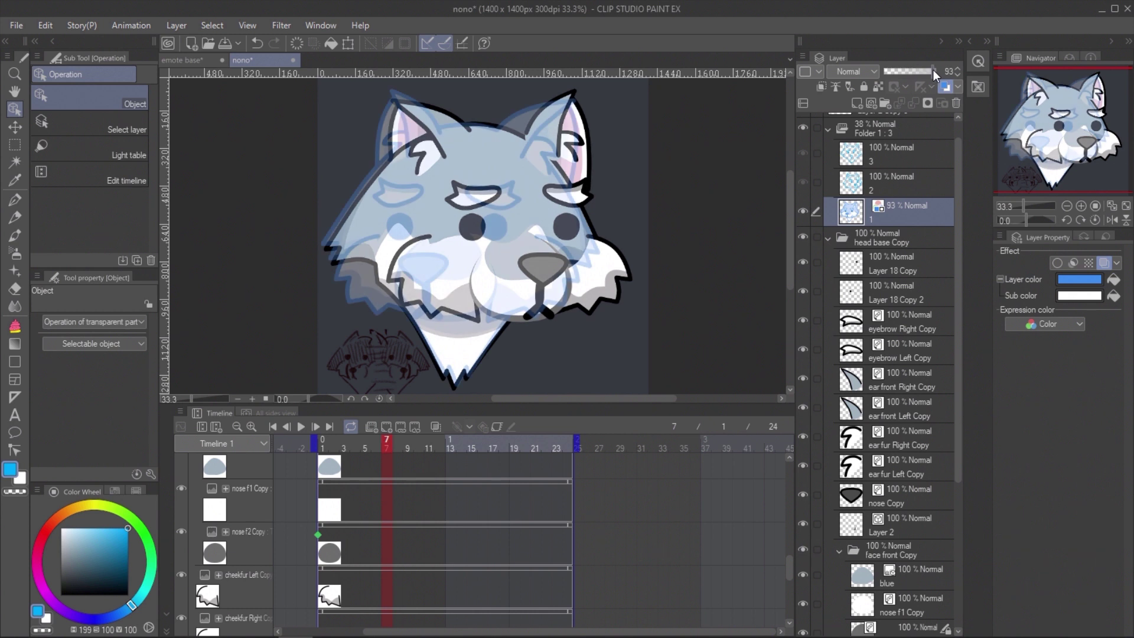
click(853, 71)
click(849, 111)
- Enable keyframes on the head base Copy layers and keyframe their starting pose at frames 1 and 24
scroll(898, 473, down, 5)
click(898, 539)
click(497, 426)
click(901, 493)
click(356, 443)
scroll(387, 520, up, 15)
- At frame 7, move the muzzle shapes, nose and Layer 2 mouth over the mirrored reference
click(387, 444)
drag(590, 278, 477, 296)
click(549, 295)
drag(542, 266, 423, 265)
click(867, 399)
drag(648, 321, 534, 319)
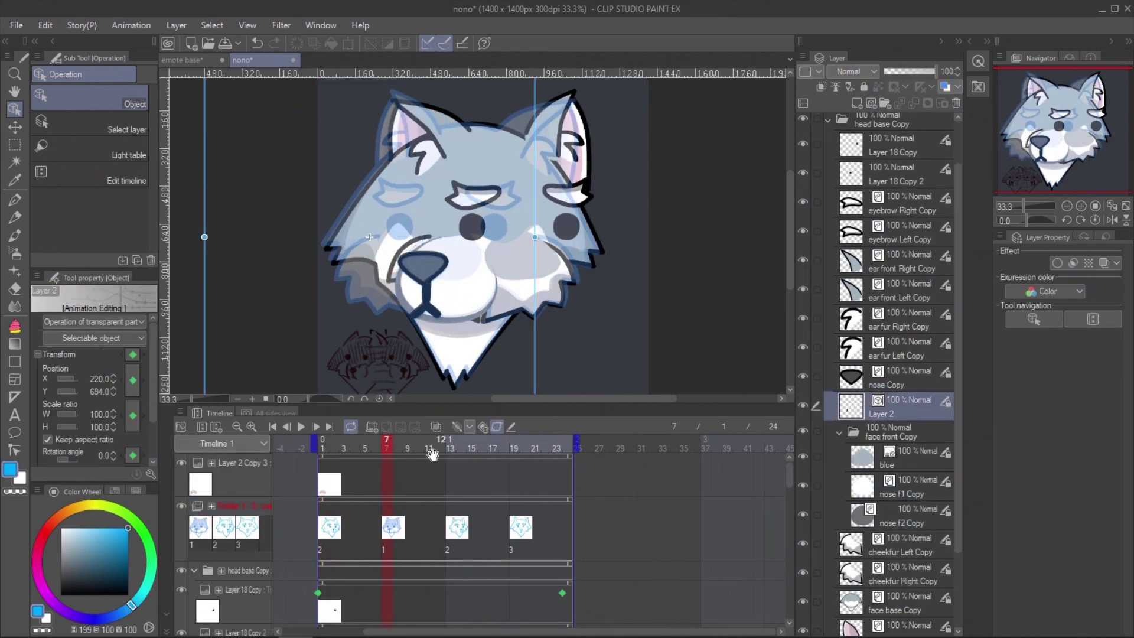
- At frame 7, shift the blue face patch and the cheek fur to match the mirrored reference
click(897, 457)
drag(524, 258, 447, 256)
drag(392, 271, 343, 270)
- At frame 7, place both eyes and both eyebrows over the mirrored reference and nudge the nose into position
click(898, 146)
drag(567, 225, 400, 226)
click(898, 175)
drag(423, 265, 428, 268)
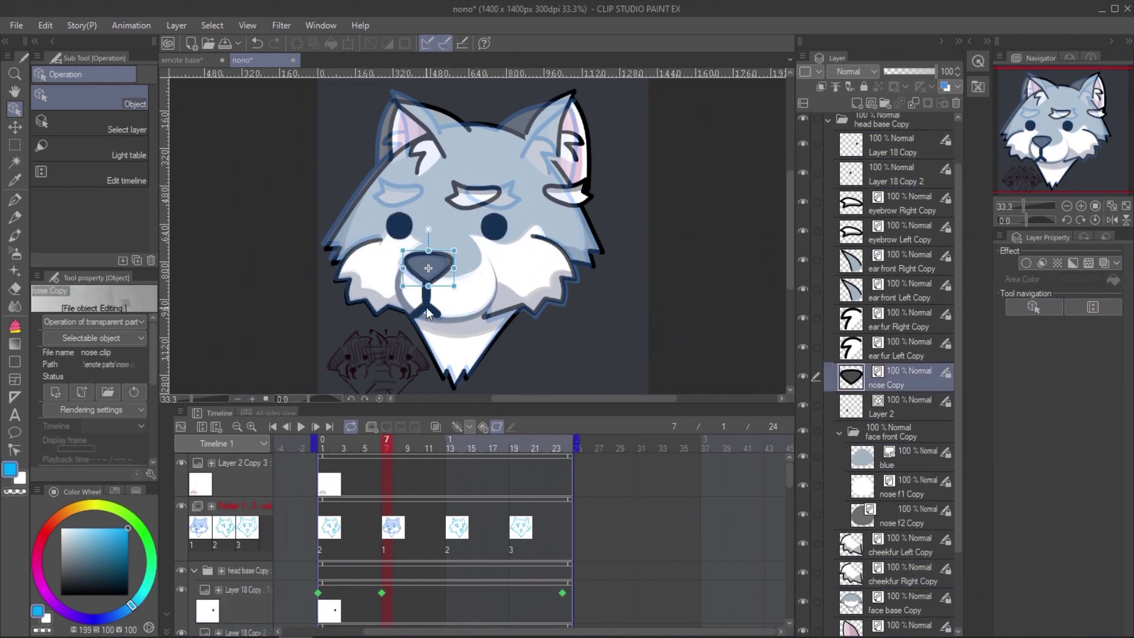
click(899, 232)
drag(474, 196, 400, 195)
click(900, 204)
drag(567, 195, 493, 195)
- At frame 7, fit the ear front, ear fur and ear back layers to the mirrored reference's ears
click(900, 261)
click(898, 291)
click(536, 444)
click(387, 444)
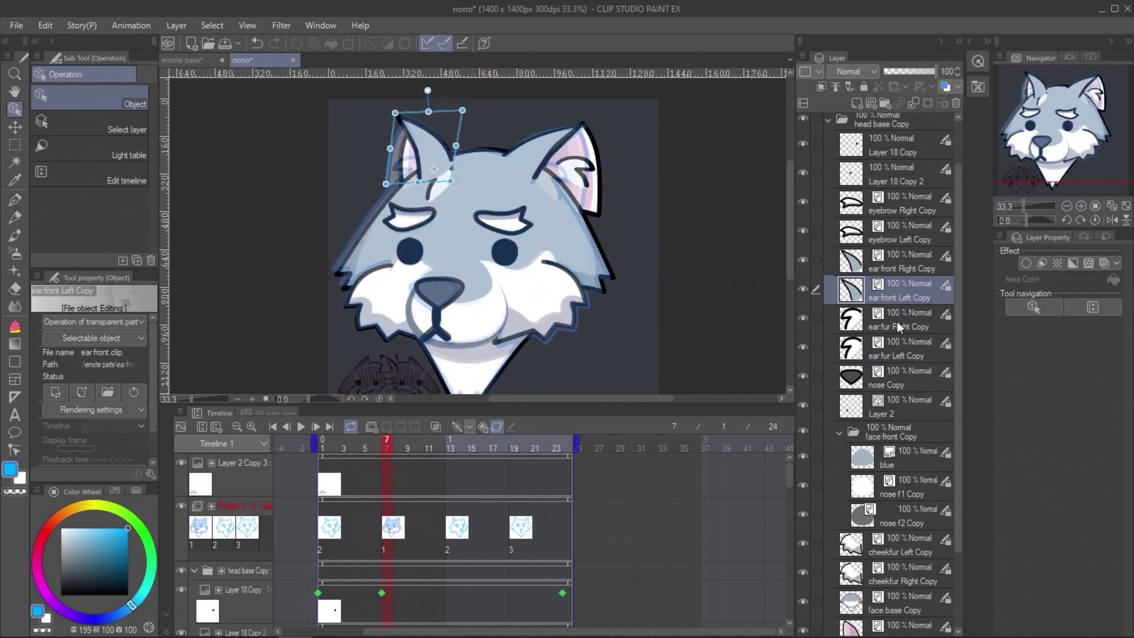
click(898, 324)
scroll(898, 473, down, 3)
click(902, 561)
click(903, 536)
drag(585, 177, 555, 174)
- Move the head base Copy layers' frame 24 keyframes to frame 13
click(563, 592)
scroll(629, 578, down, 15)
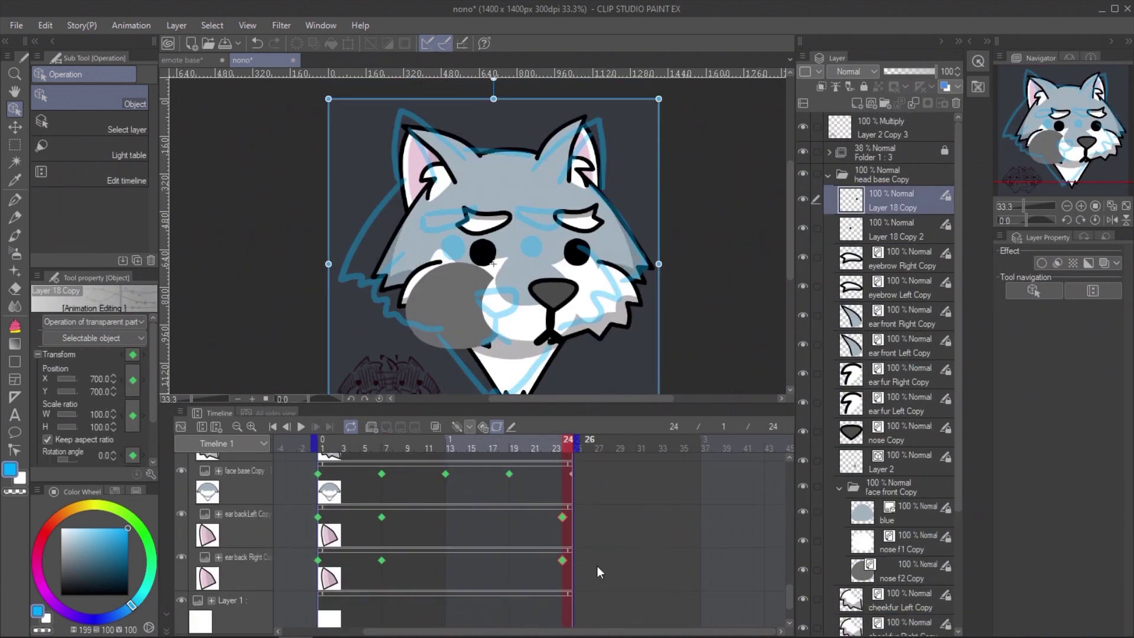
drag(562, 532, 445, 532)
click(903, 565)
- Compare the face part layers and their keyframes between frame 1 and frame 24
drag(399, 443, 323, 444)
click(897, 476)
click(897, 446)
click(568, 444)
click(893, 201)
ctrl+click(894, 507)
scroll(565, 550, down, 10)
click(565, 492)
click(895, 506)
click(323, 444)
click(568, 444)
- Add keyframes at frame 24 for the head part layers and shift them to the end of the timeline
click(902, 476)
click(459, 426)
drag(563, 542, 582, 547)
scroll(609, 576, down, 10)
drag(563, 483, 583, 485)
scroll(609, 575, down, 10)
- At frame 19, move the nose, mouth and face front Copy parts over the front-facing sketch
click(515, 446)
click(902, 481)
drag(567, 337, 527, 341)
click(887, 421)
drag(572, 269, 542, 267)
- At frame 19, align the cheek fur layers and eyebrow Left Copy with the front-facing sketch
click(901, 481)
click(902, 453)
click(901, 511)
drag(591, 314, 571, 310)
click(902, 540)
drag(426, 300, 405, 295)
click(900, 222)
drag(487, 229, 452, 226)
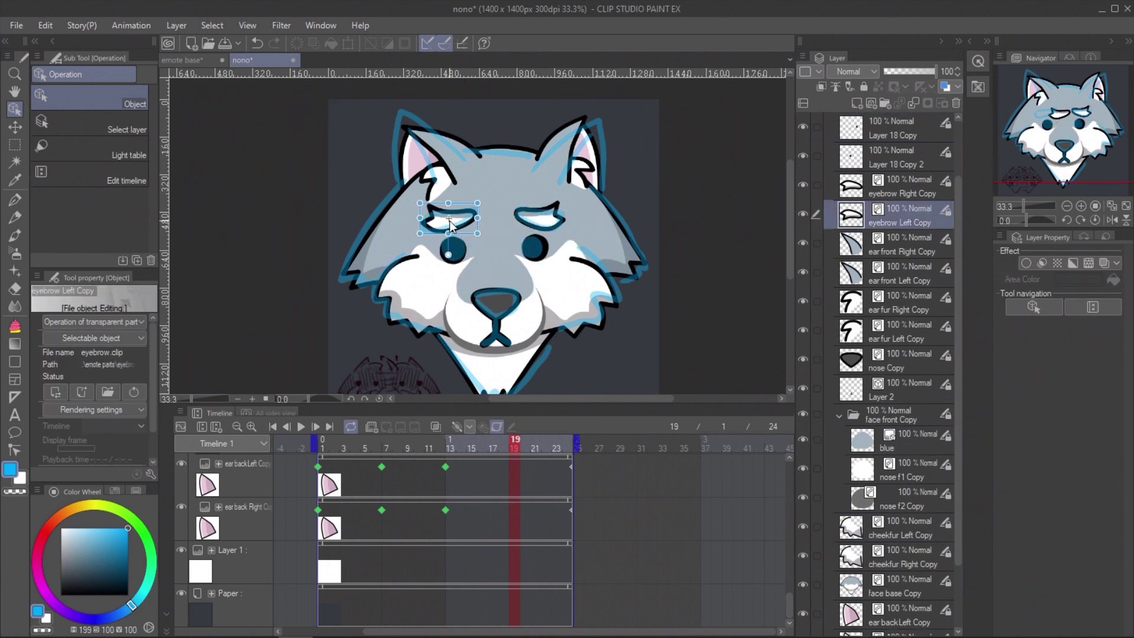
- At frame 19, move the left and right ear parts inward to follow the front-facing sketch
click(900, 273)
drag(451, 155, 430, 151)
scroll(898, 532, down, 3)
click(900, 615)
click(903, 225)
drag(570, 148, 549, 150)
click(898, 281)
- Hide the Folder 1 reference layers and play back the head shake with the canvas at 25% zoom
drag(515, 447, 402, 447)
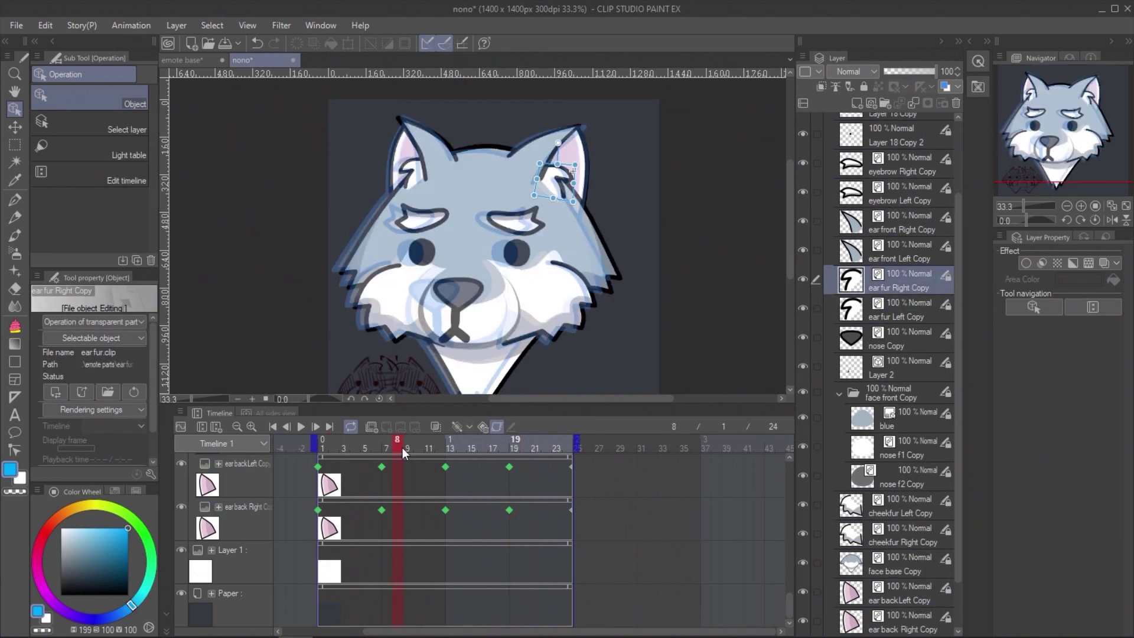
scroll(897, 366, up, 3)
click(803, 152)
click(301, 426)
click(1066, 207)
- Correct cheekfur Right Copy's last keyframe at frame 24 and replay the animation
click(568, 447)
scroll(911, 426, down, 5)
click(902, 477)
drag(571, 529, 562, 529)
click(451, 447)
click(328, 529)
click(576, 447)
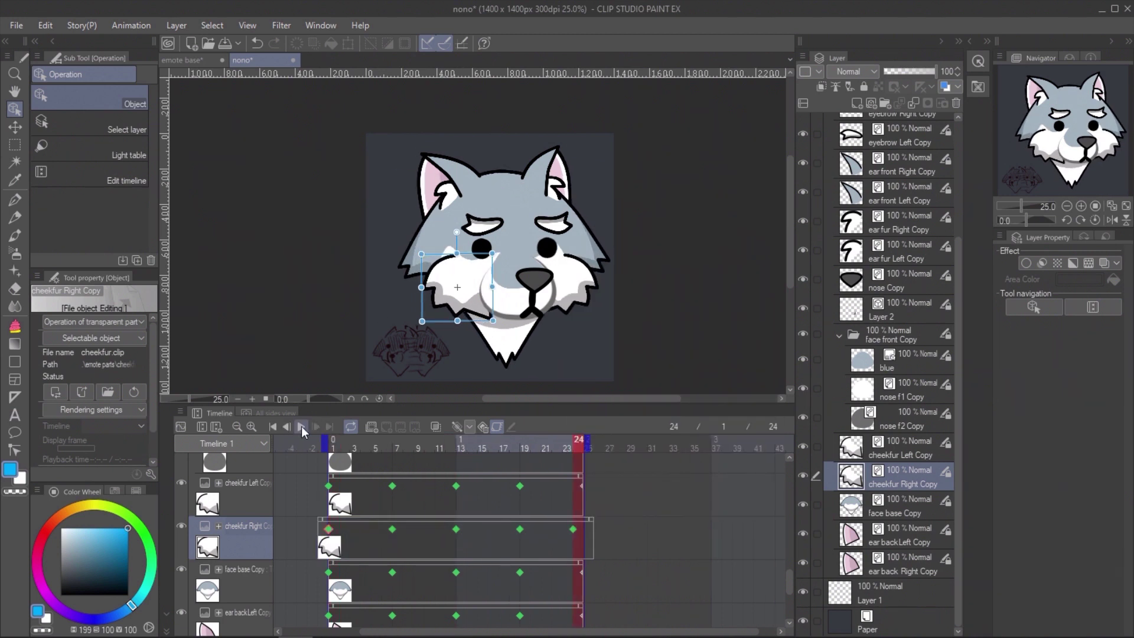
click(301, 426)
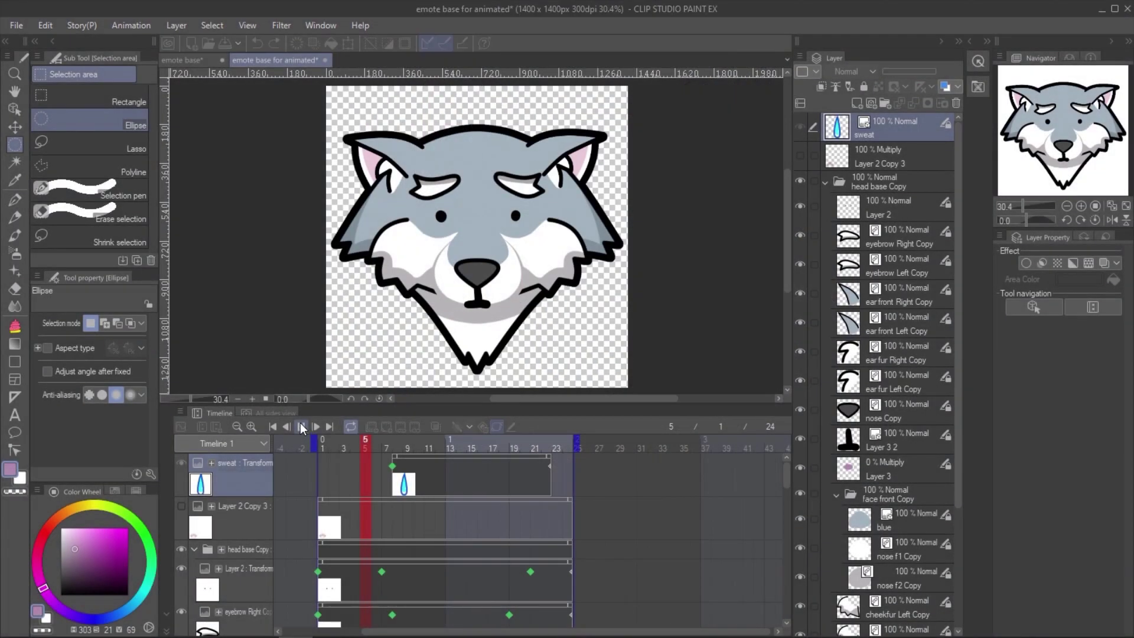
- Preview the emote base for animated file, and add an opacity keyframe to the sweat layer at frame 8
click(301, 427)
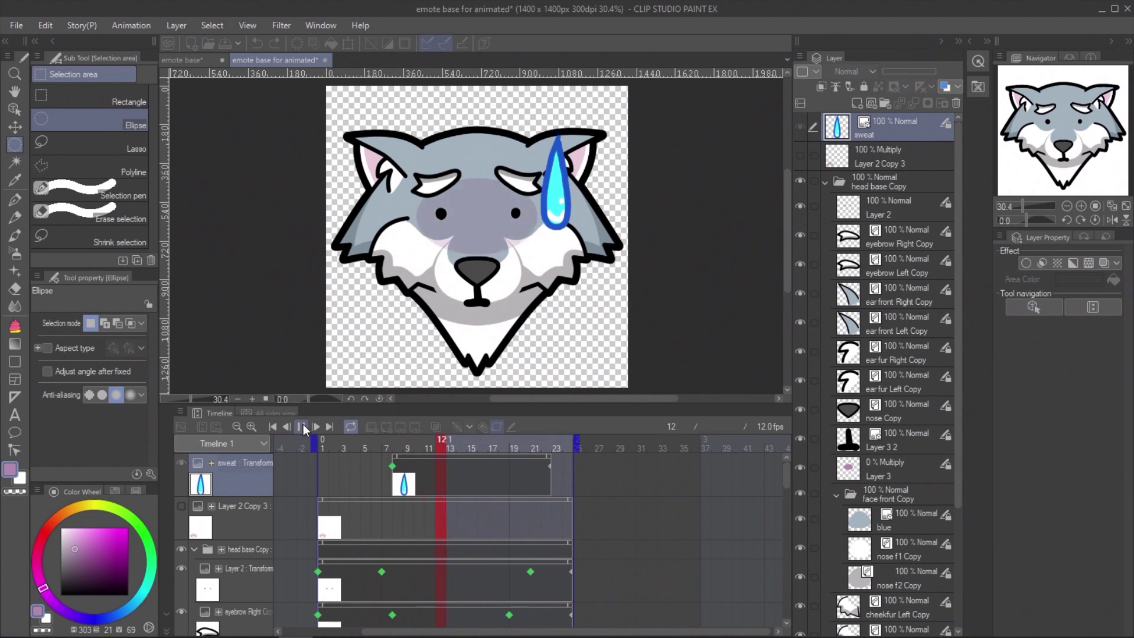
click(302, 426)
click(399, 477)
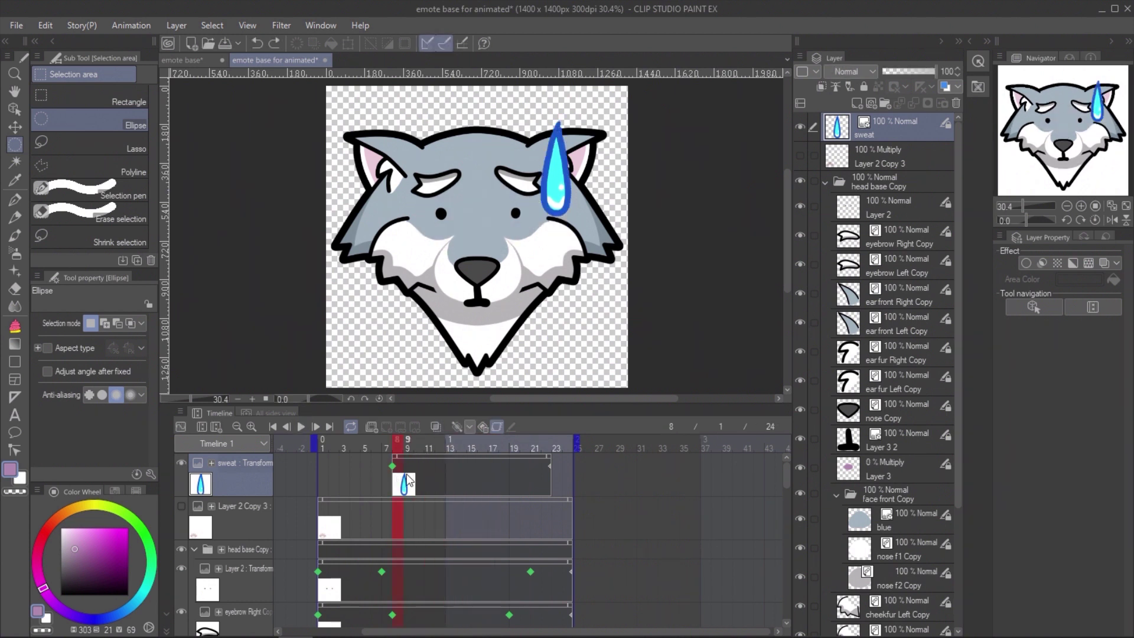
click(211, 463)
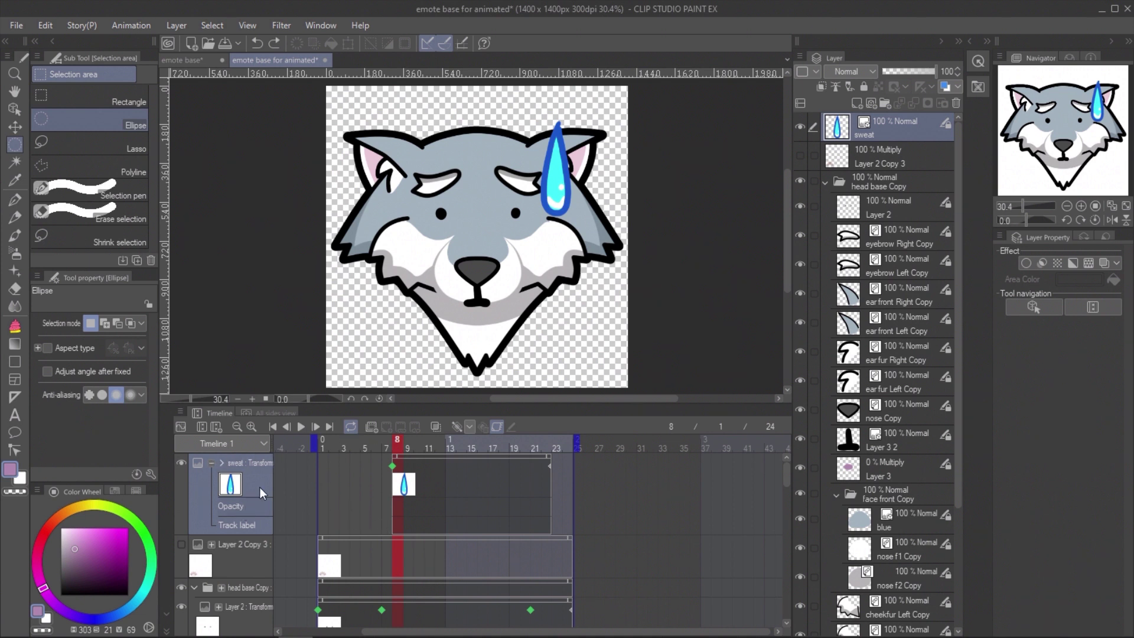
click(458, 428)
- Add an opacity keyframe at frame 11 for the sweat layer and make it fully transparent at frame 8
click(428, 450)
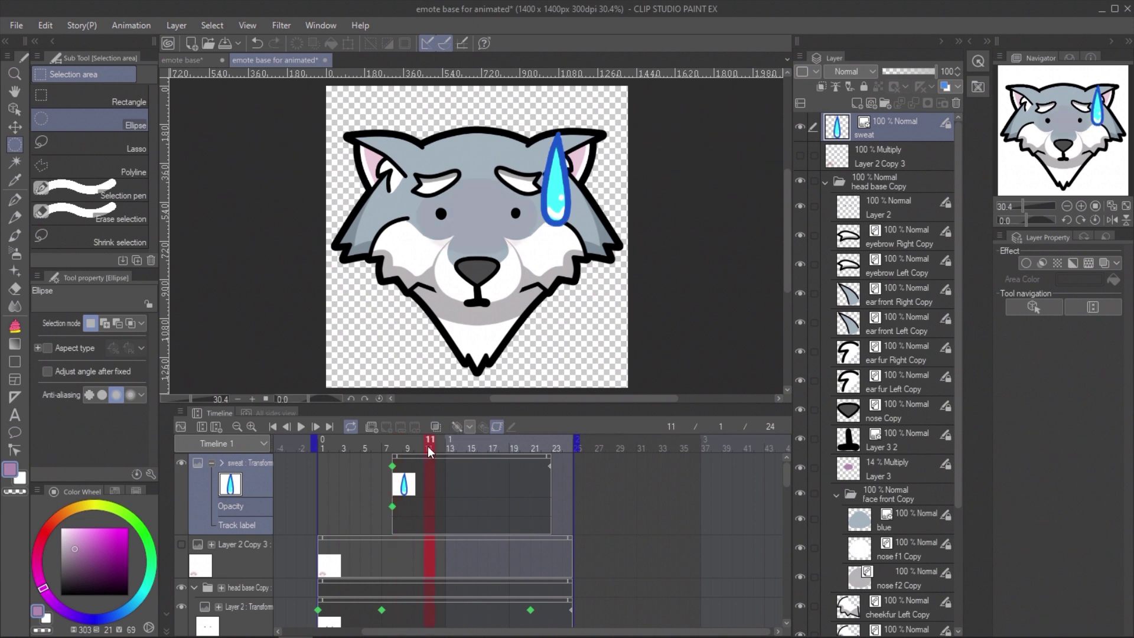
click(459, 427)
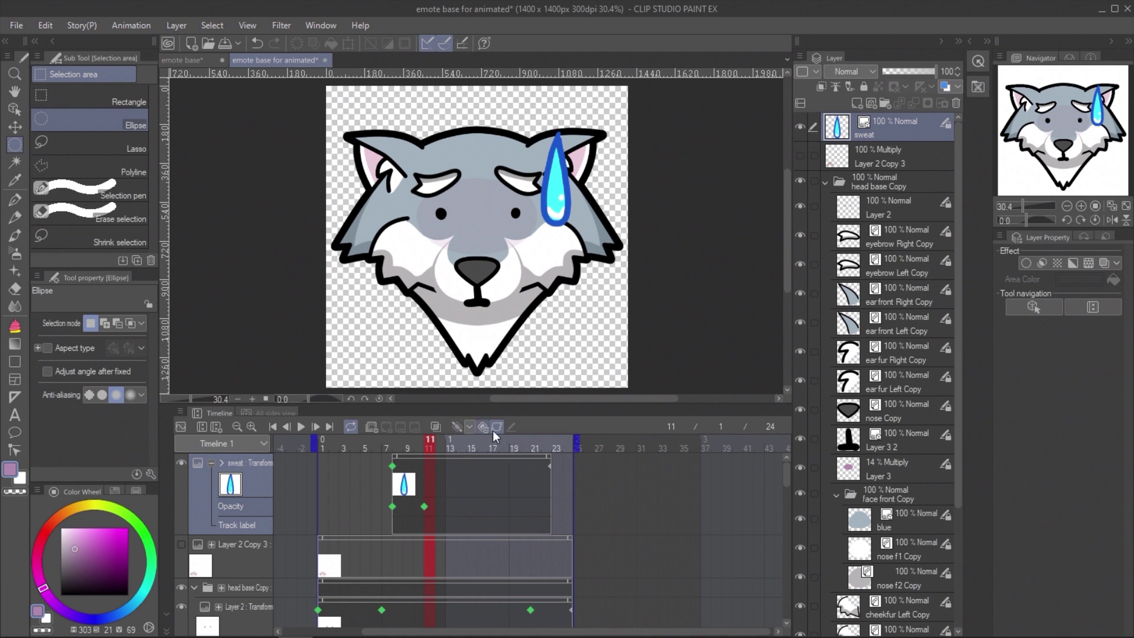
click(396, 448)
drag(930, 70, 868, 75)
- Fade out the sweat layer with an opacity keyframe at frame 21 and 0% opacity at its clip end
drag(415, 450, 527, 448)
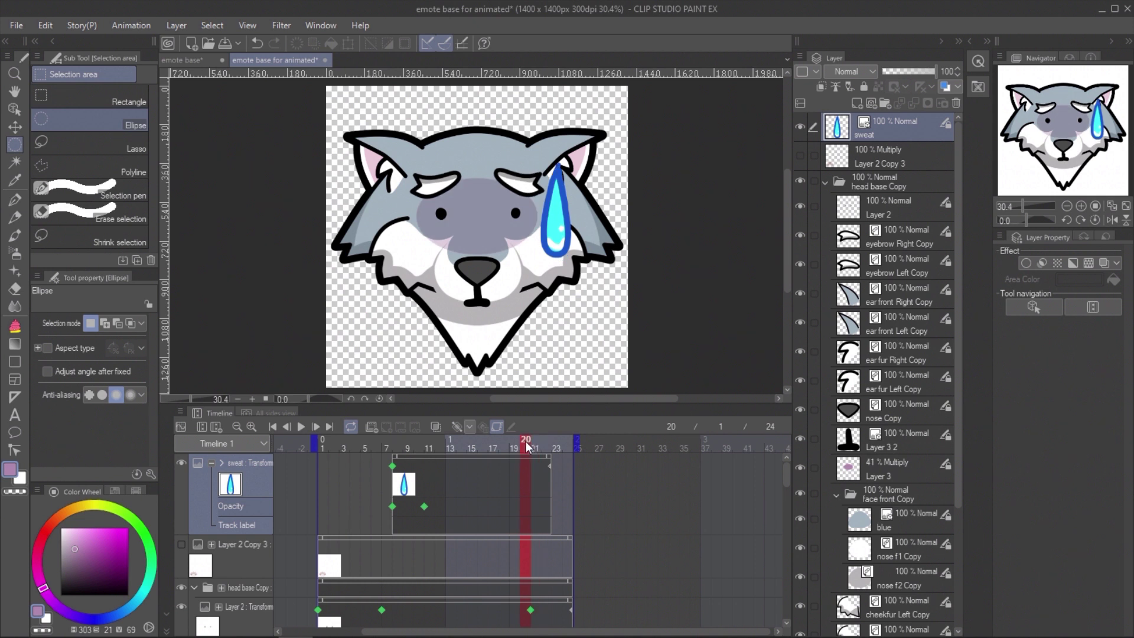
click(456, 428)
drag(519, 506, 531, 506)
click(547, 506)
drag(936, 69, 846, 86)
click(543, 507)
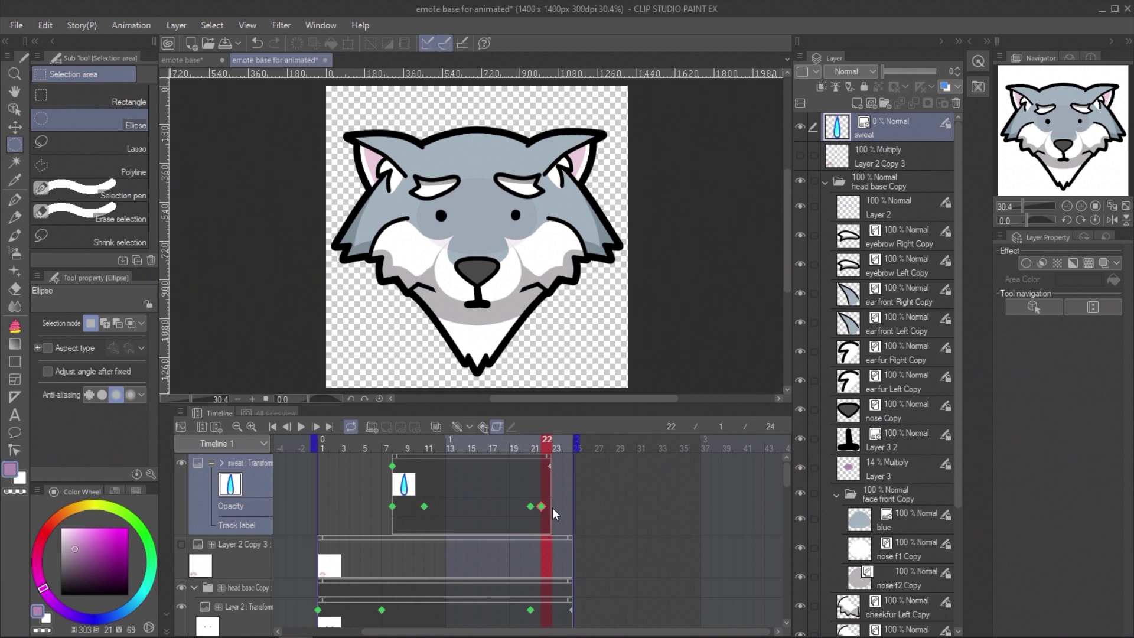
key(Delete)
- Expand the sweat track's transform properties and inspect its position, scale and rotation settings at frame 18
mouse_move(549, 447)
mouse_down()
mouse_move(561, 446)
mouse_move(367, 442)
mouse_move(438, 427)
mouse_move(560, 447)
mouse_up()
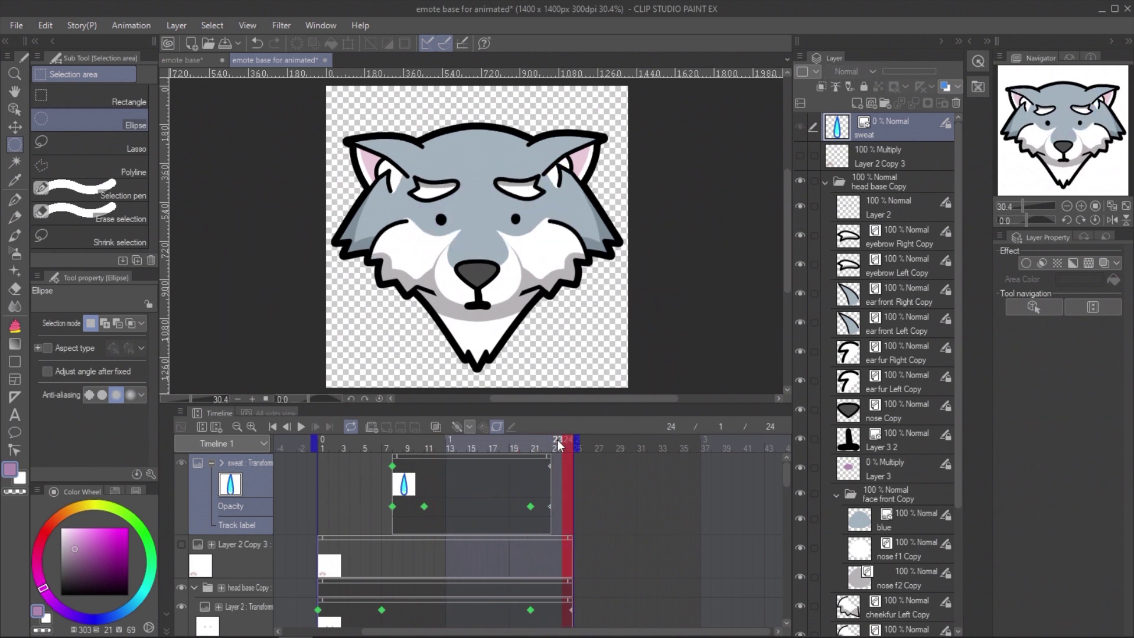
click(221, 463)
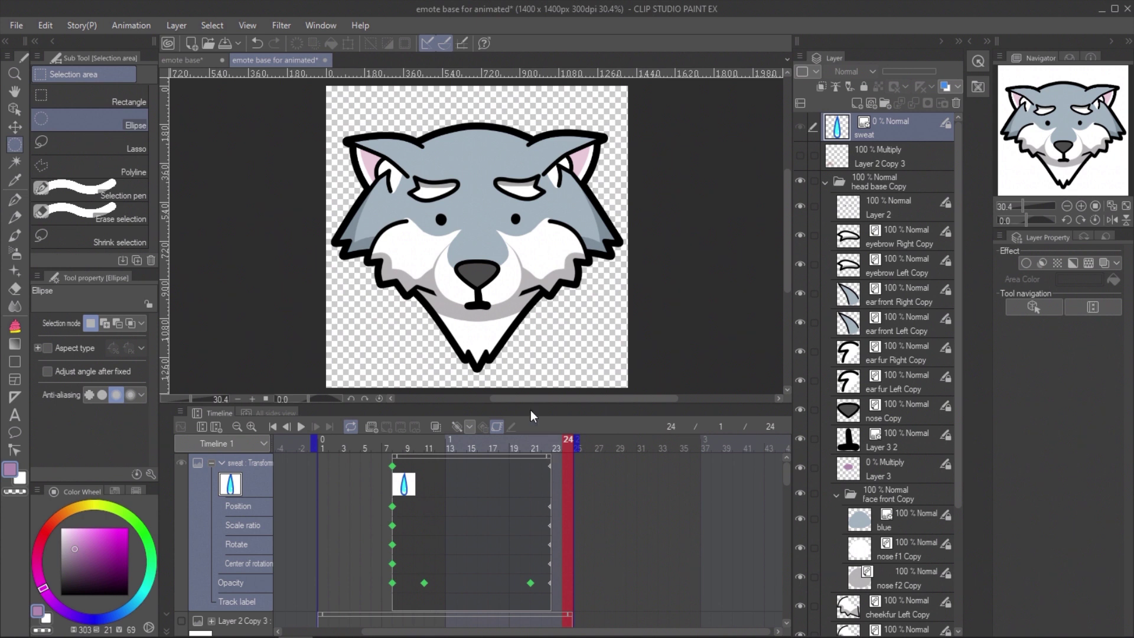
click(15, 109)
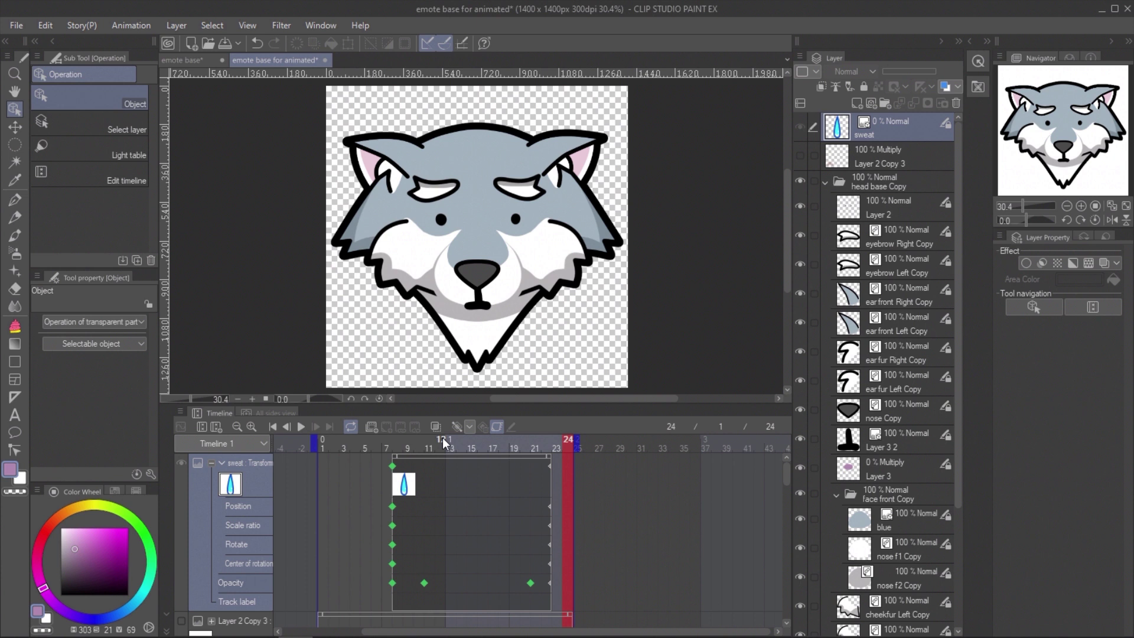
click(505, 444)
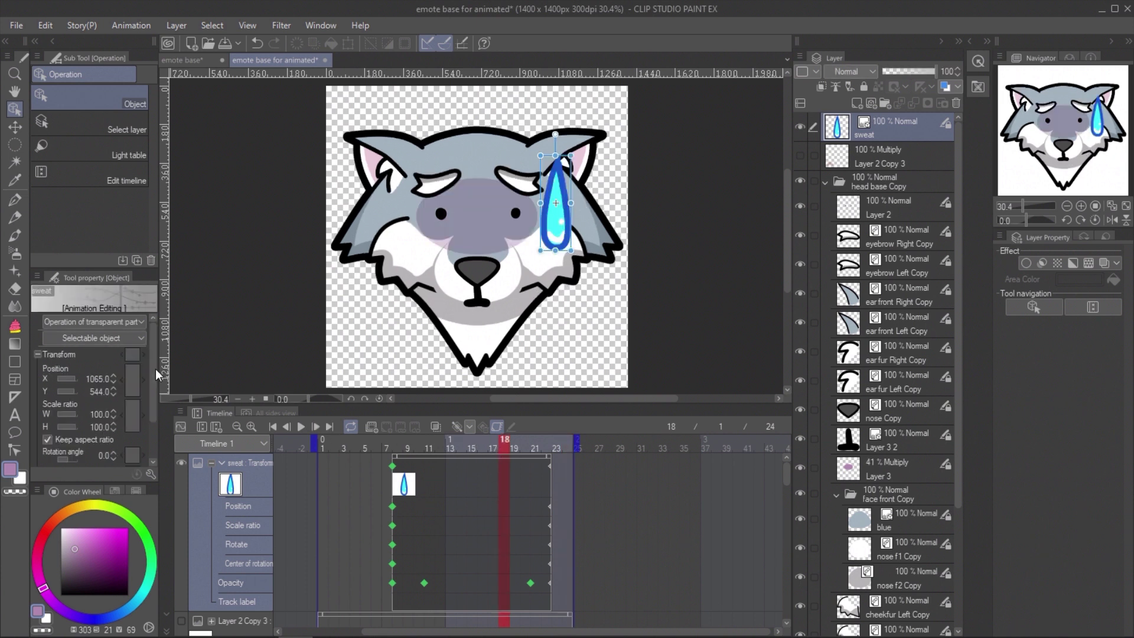
drag(153, 371, 148, 348)
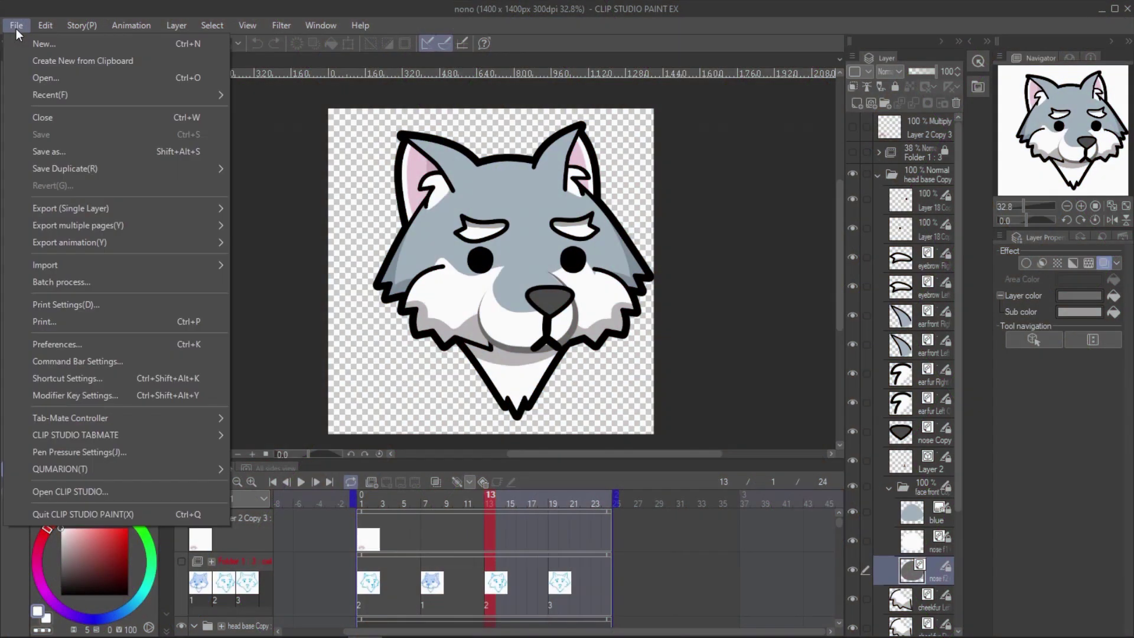
- Export the animation as an animated GIF named nono in the nono folder, with the width set to 50 px
mouse_move(158, 243)
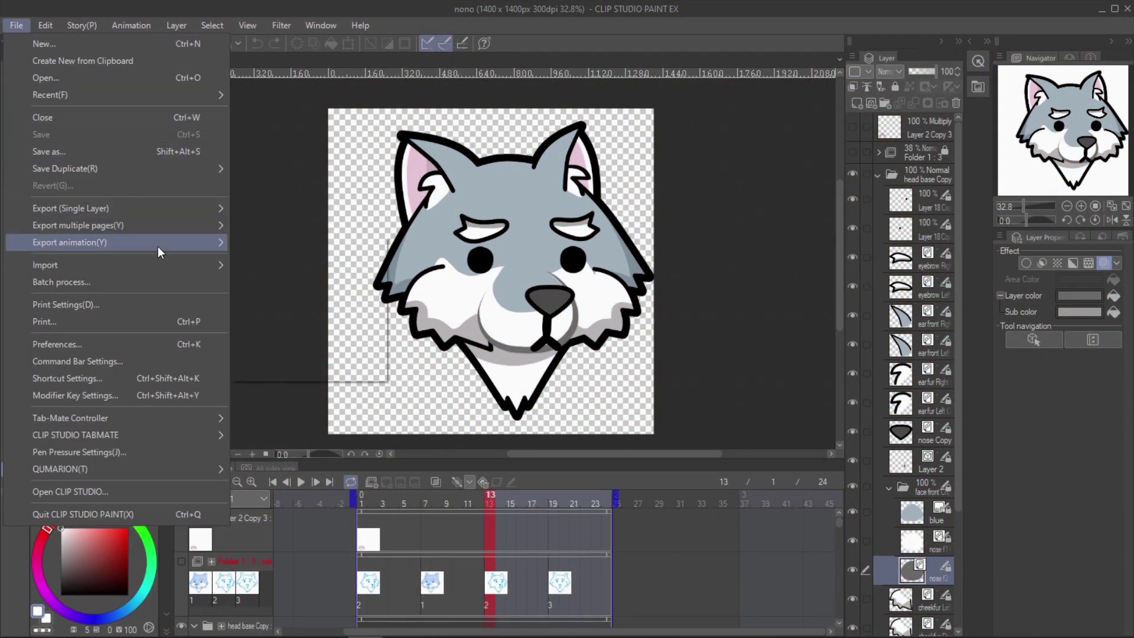
click(262, 264)
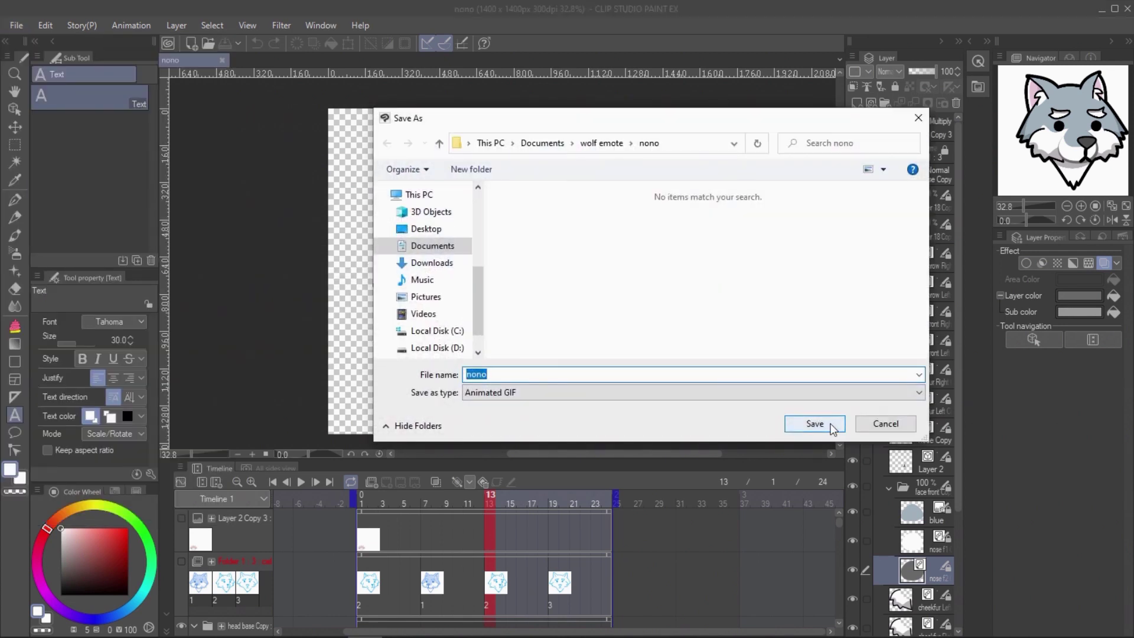
click(830, 425)
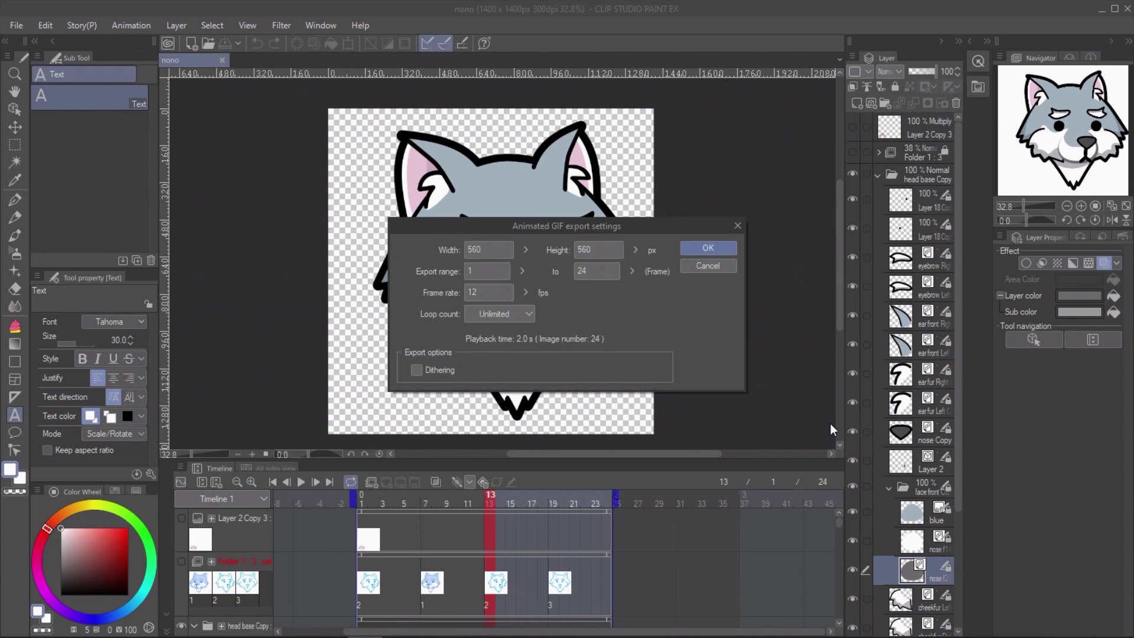
drag(488, 249, 442, 240)
text(50)
click(703, 247)
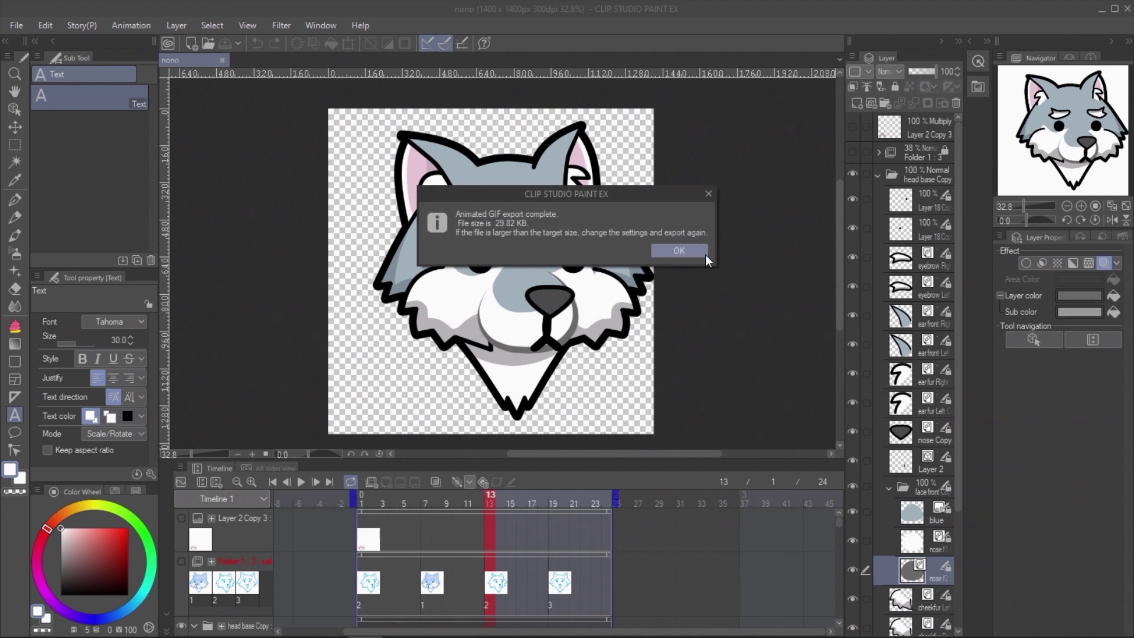
click(679, 250)
double_click(310, 103)
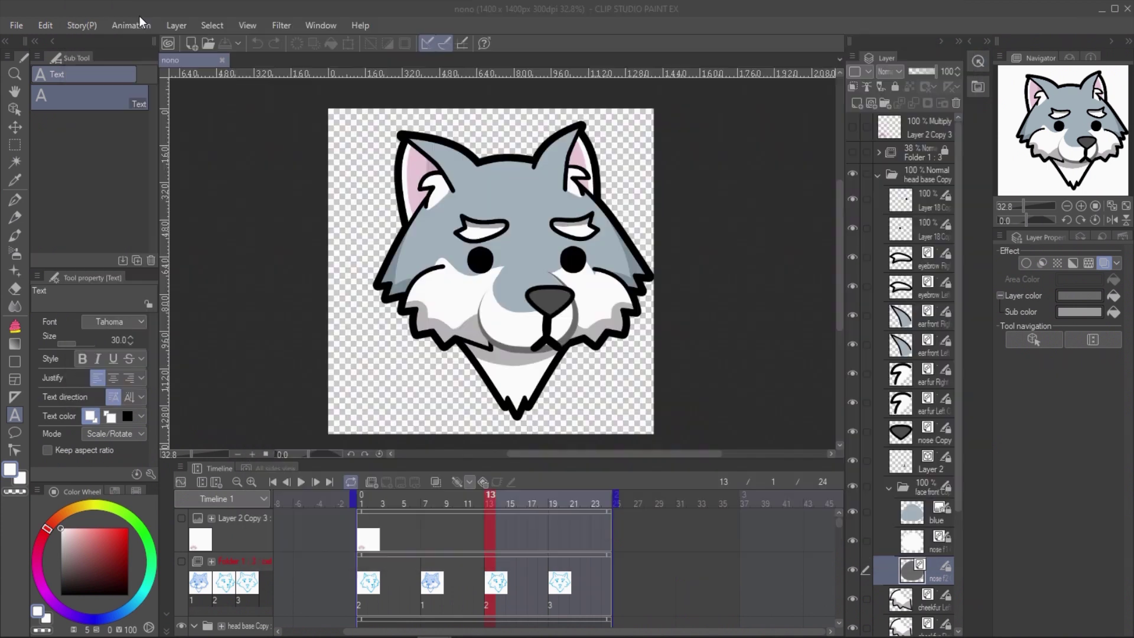
- Start an image sequence export of the animation and choose the nono folder inside wolf emote as its destination
click(14, 25)
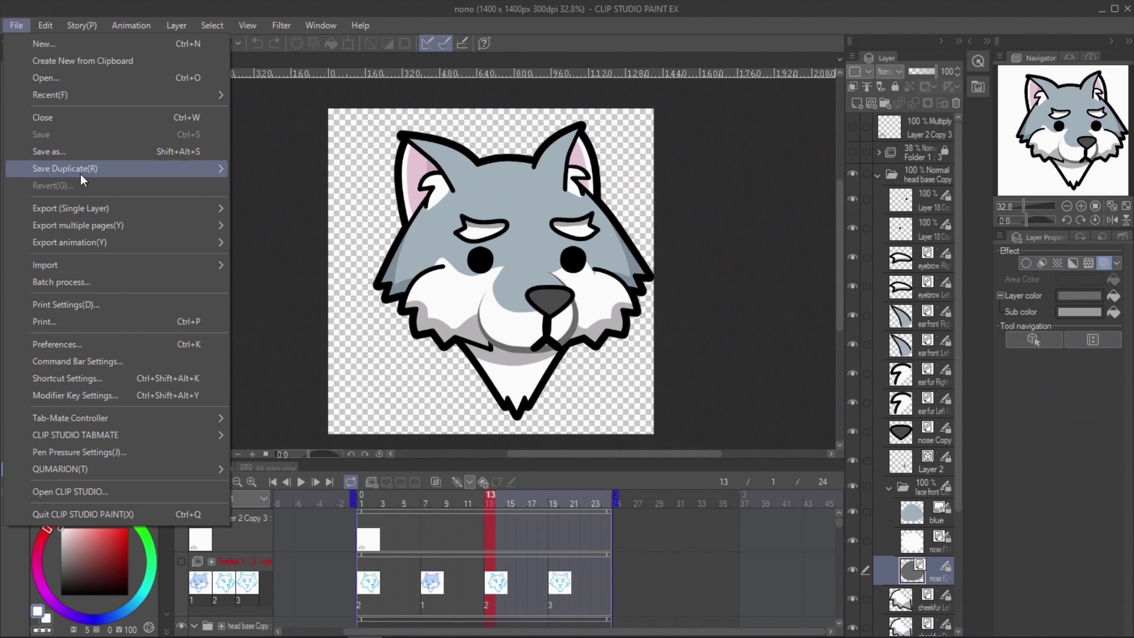
mouse_move(108, 250)
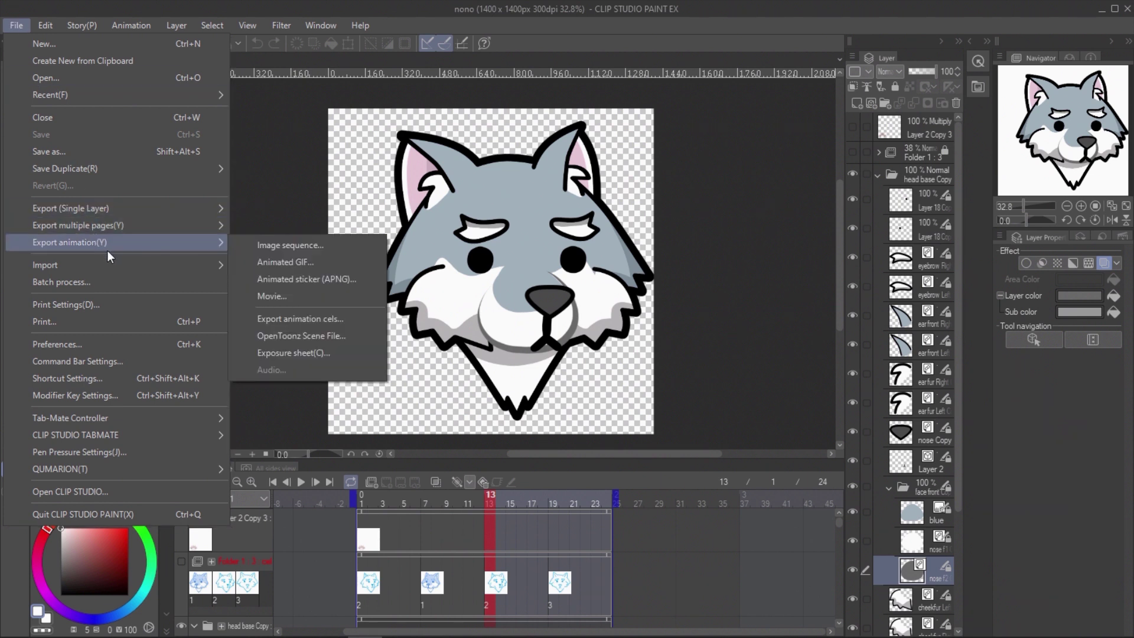
click(276, 250)
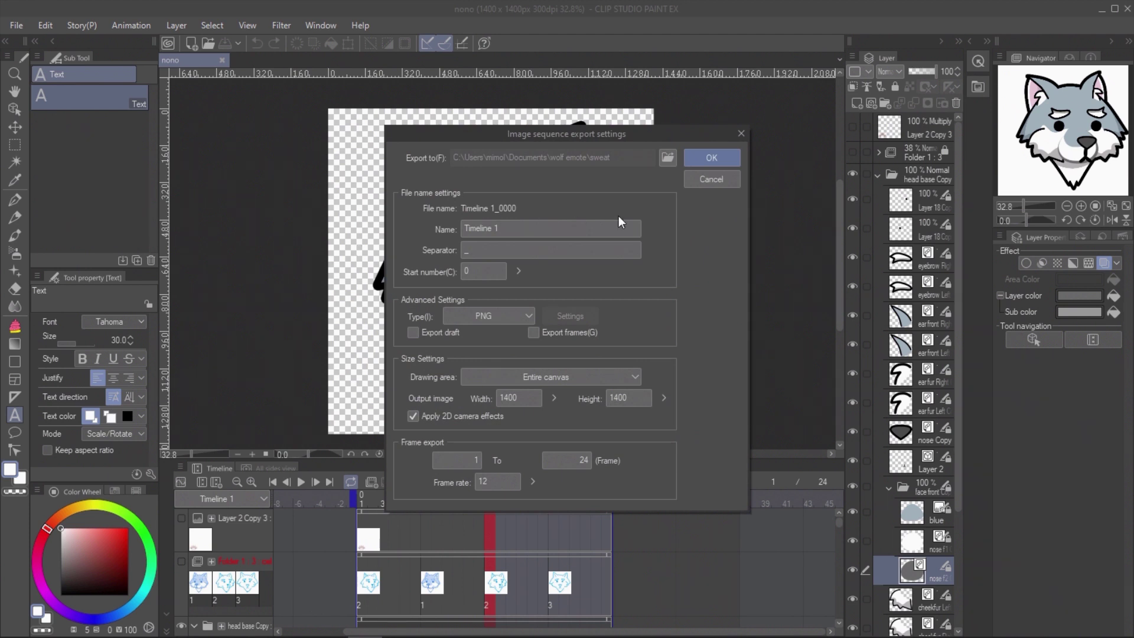
click(668, 155)
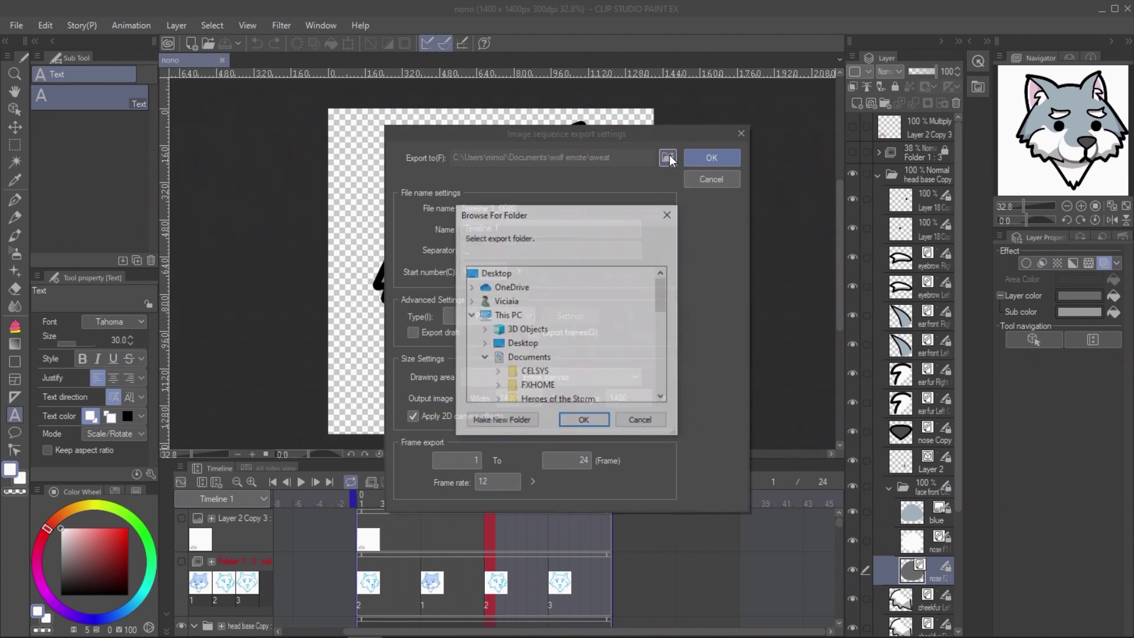
drag(661, 286, 669, 331)
click(544, 343)
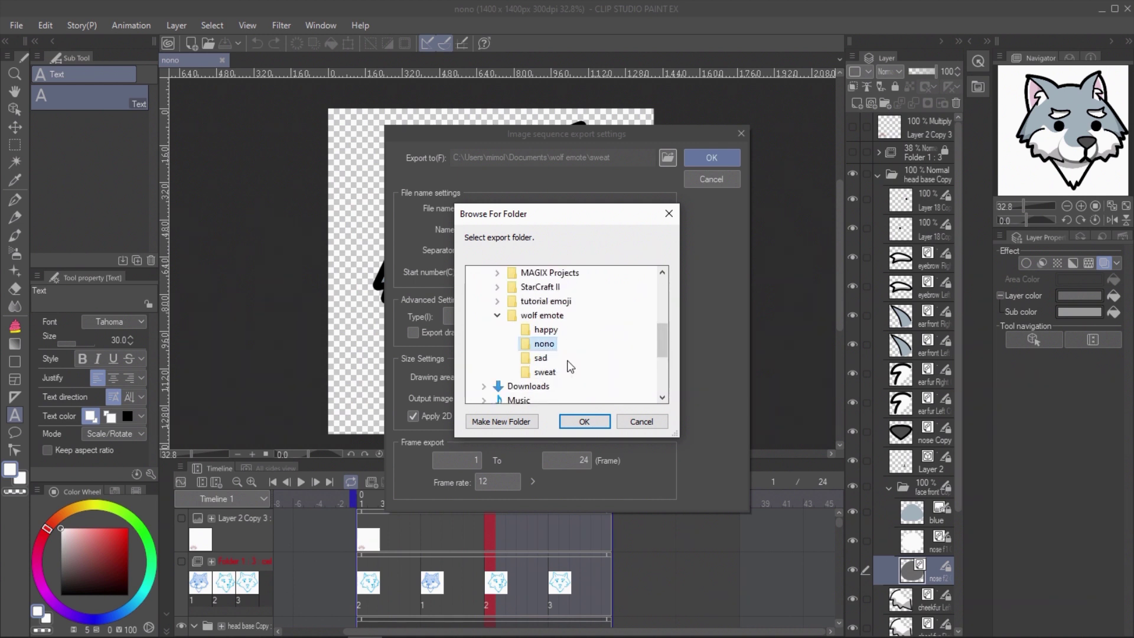
click(592, 419)
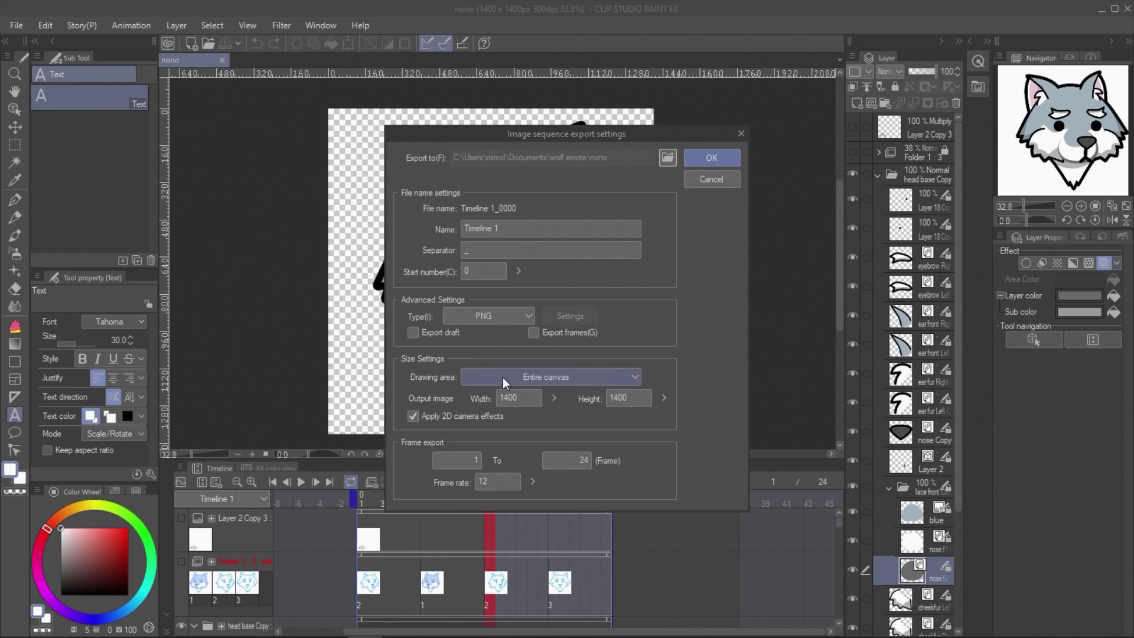
- Set the image sequence's output width to 50 px, export the PNG frames, and close the nono folder window
double_click(521, 397)
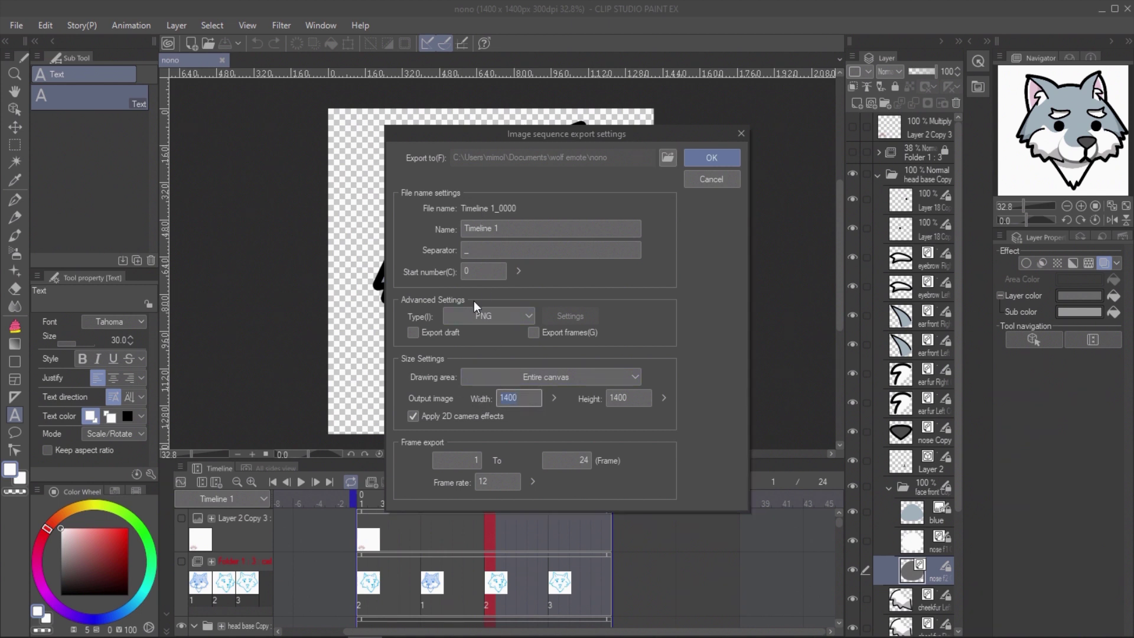
text(50)
click(729, 161)
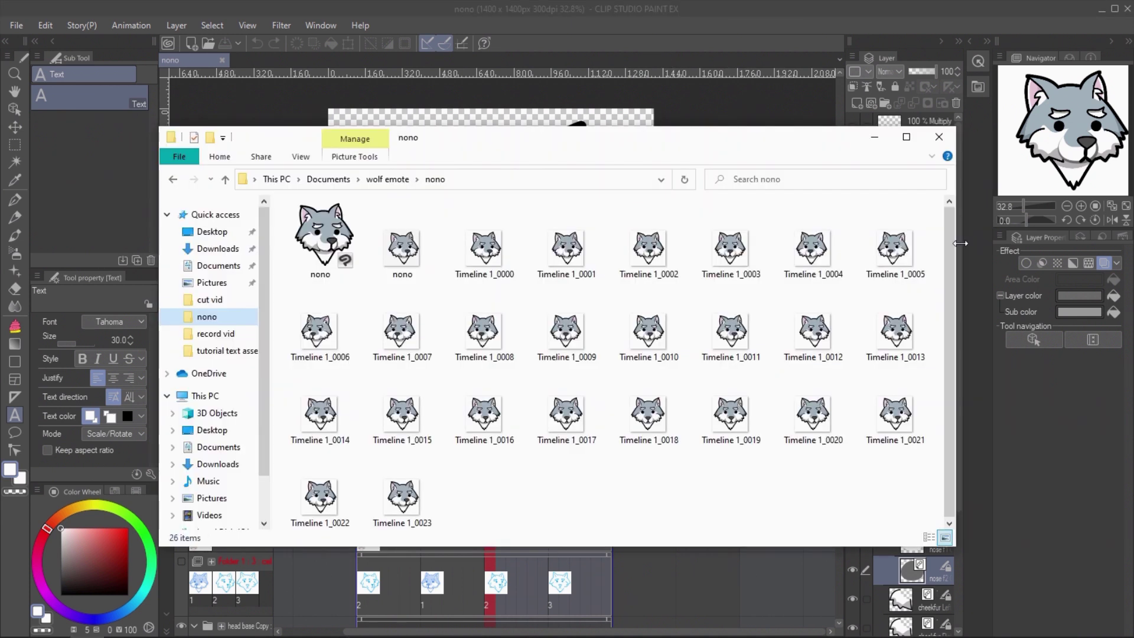
click(950, 141)
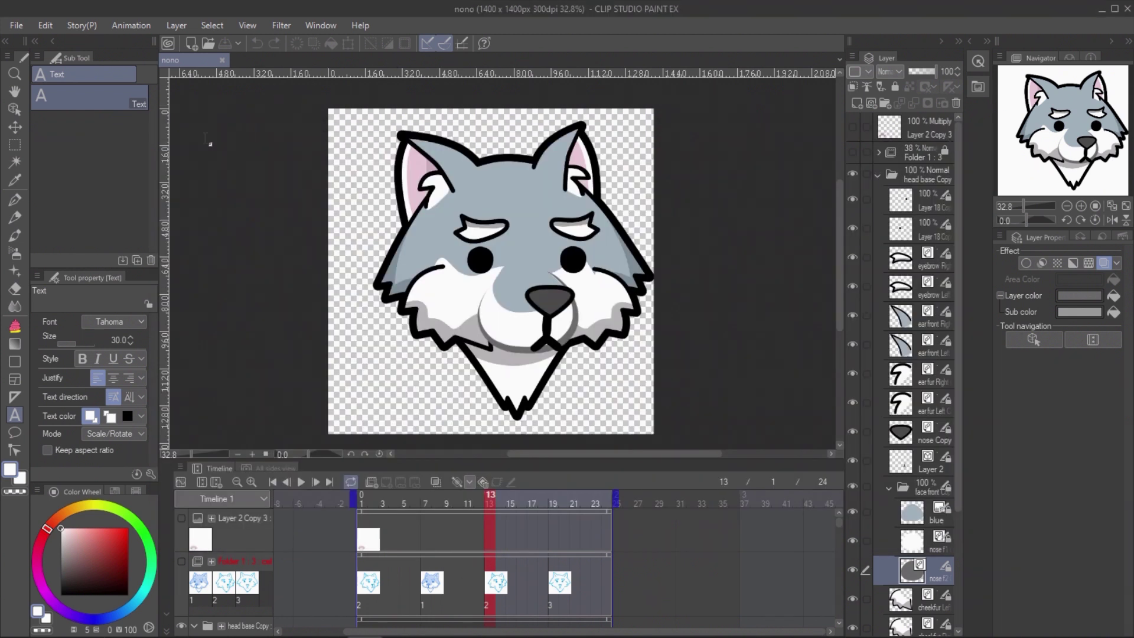
- Launch GIMP 2.10.18 and browse to Documents > wolf emote > nono for opening images as layers
click(16, 623)
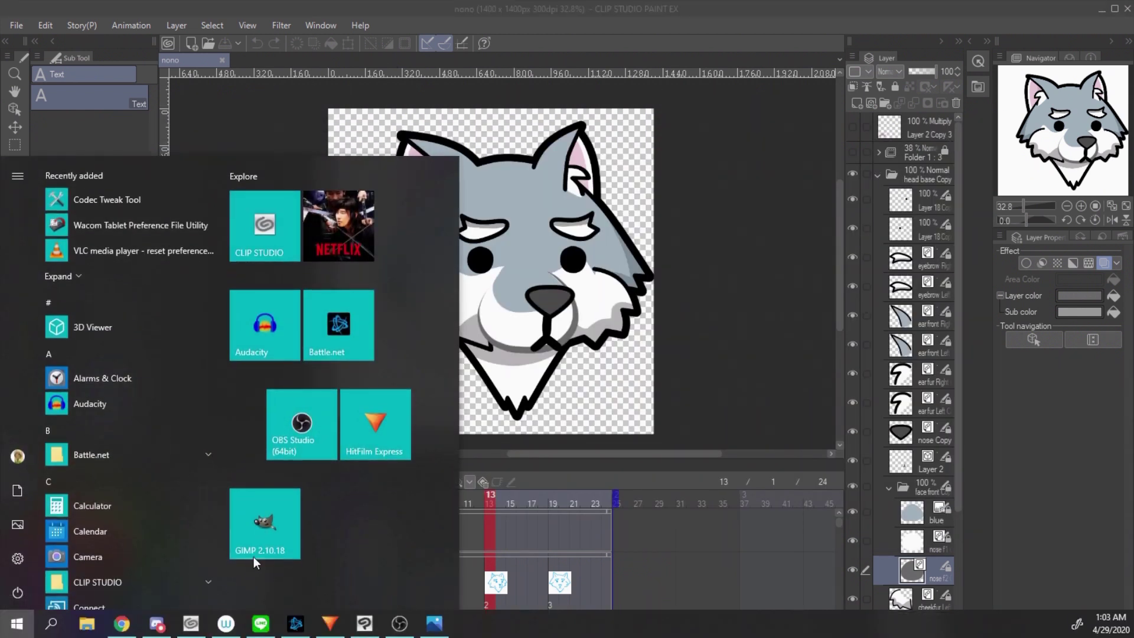
click(261, 521)
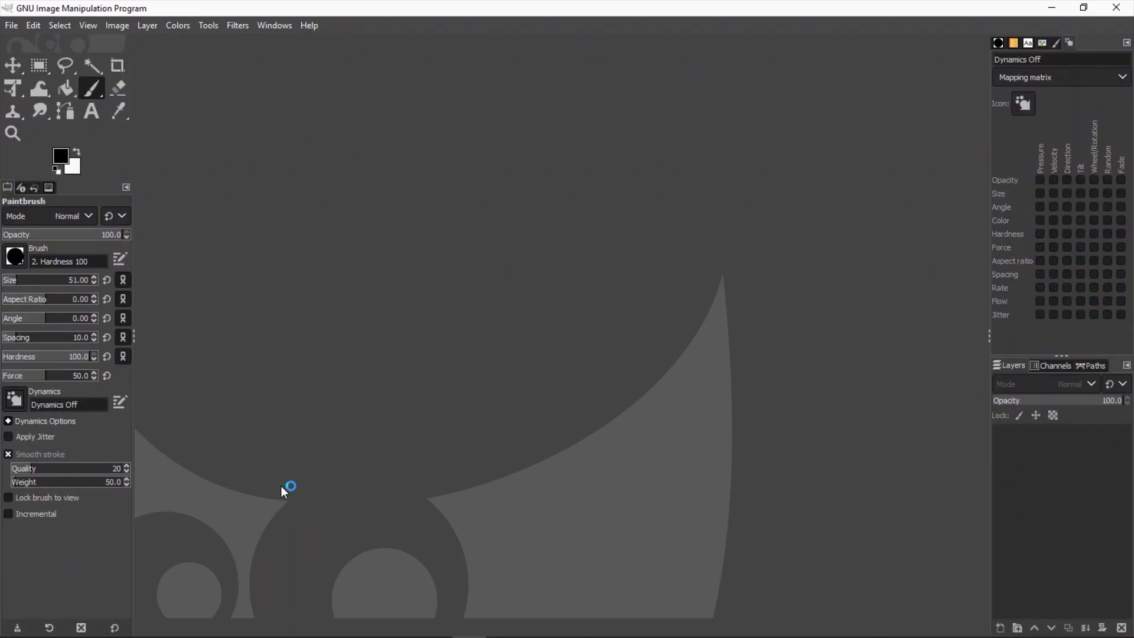
click(12, 26)
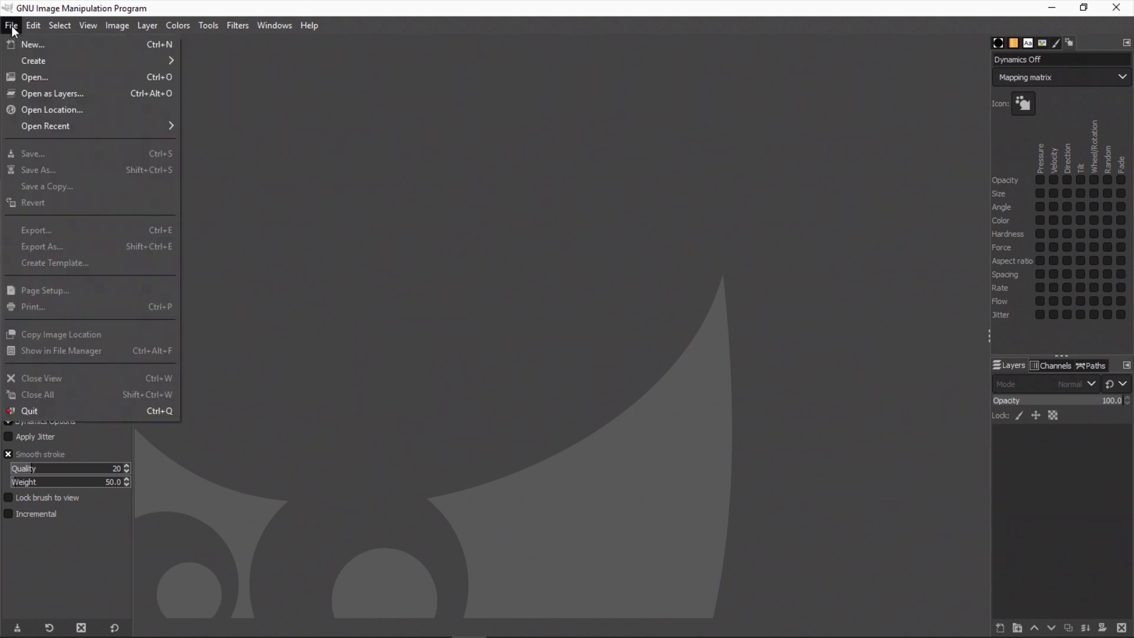
click(52, 93)
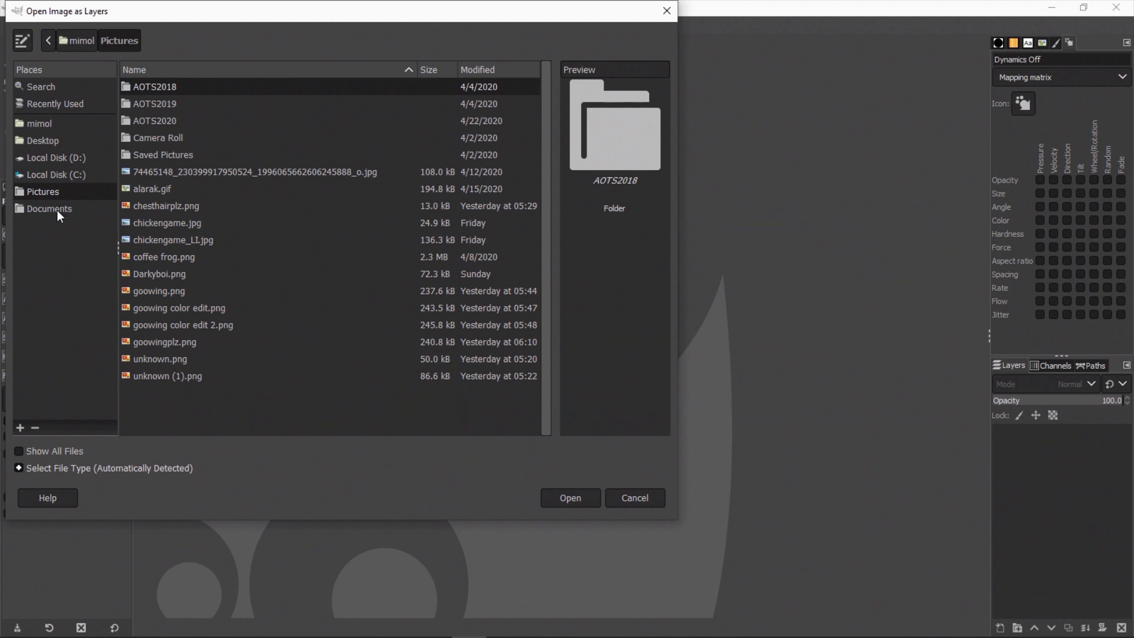
click(57, 211)
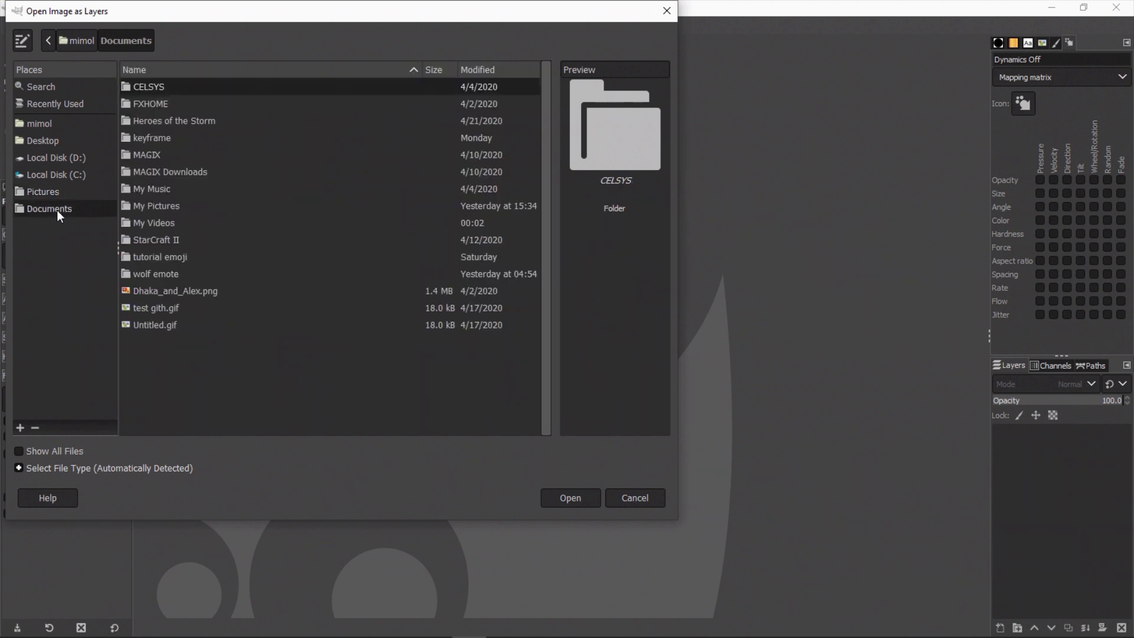
double_click(171, 275)
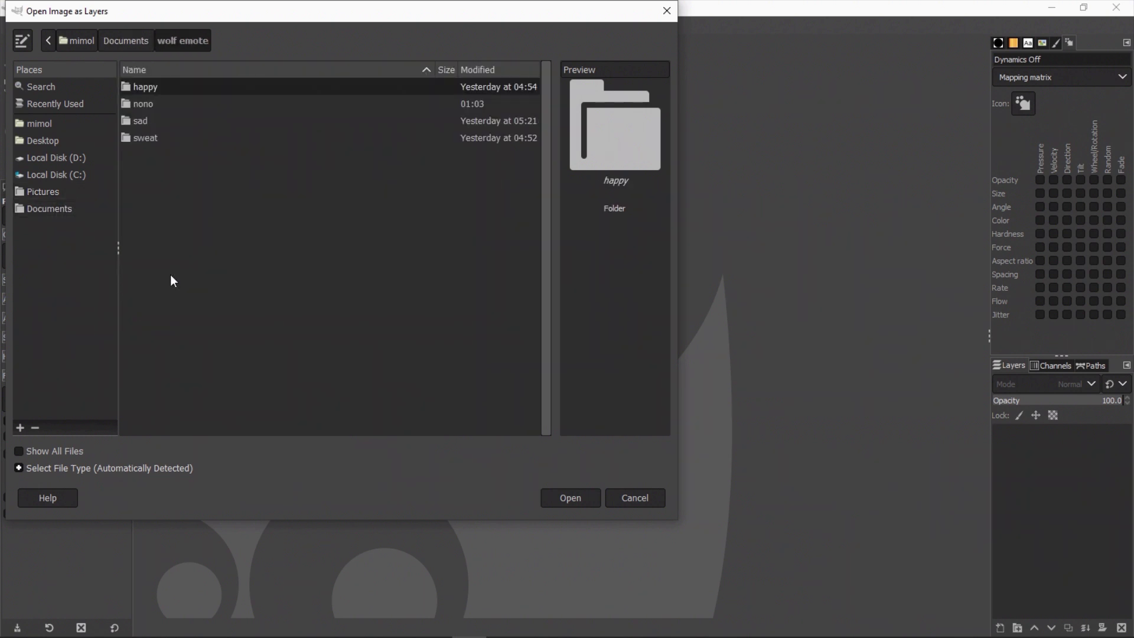
double_click(149, 105)
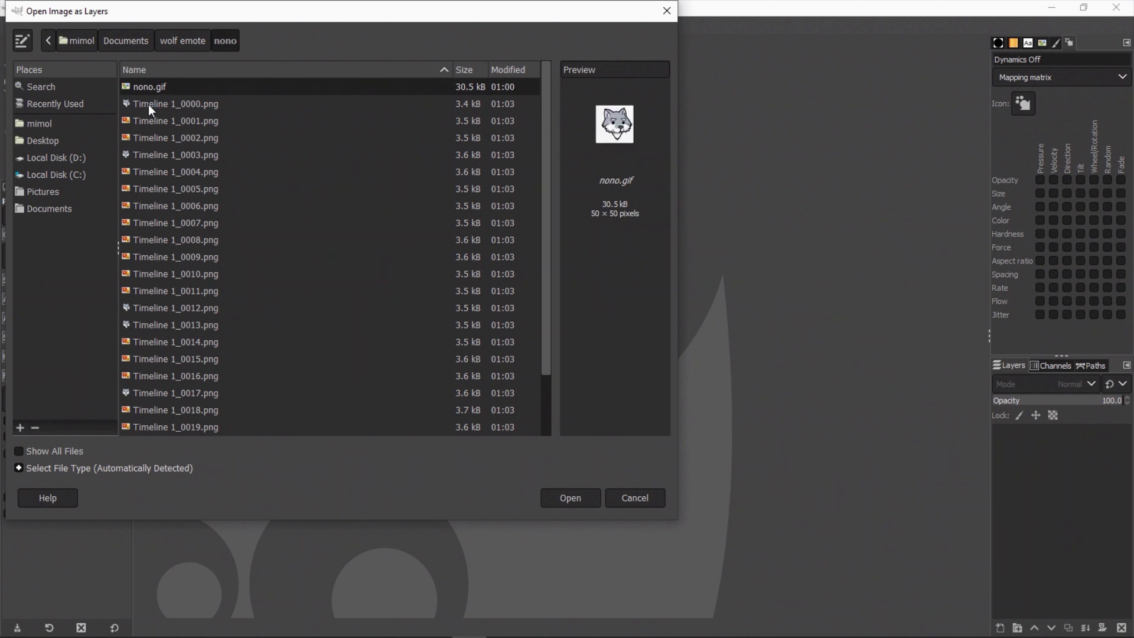
- Open the frames Timeline 1_0000.png through Timeline 1_0023.png together as layers of one image
click(147, 105)
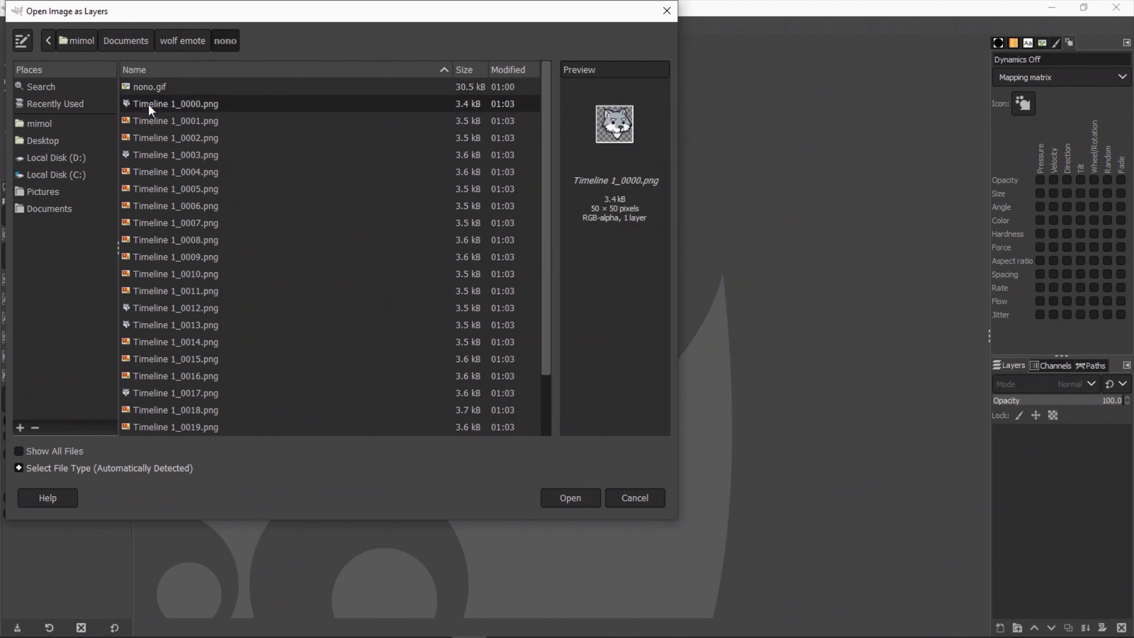
scroll(179, 184, down, 2)
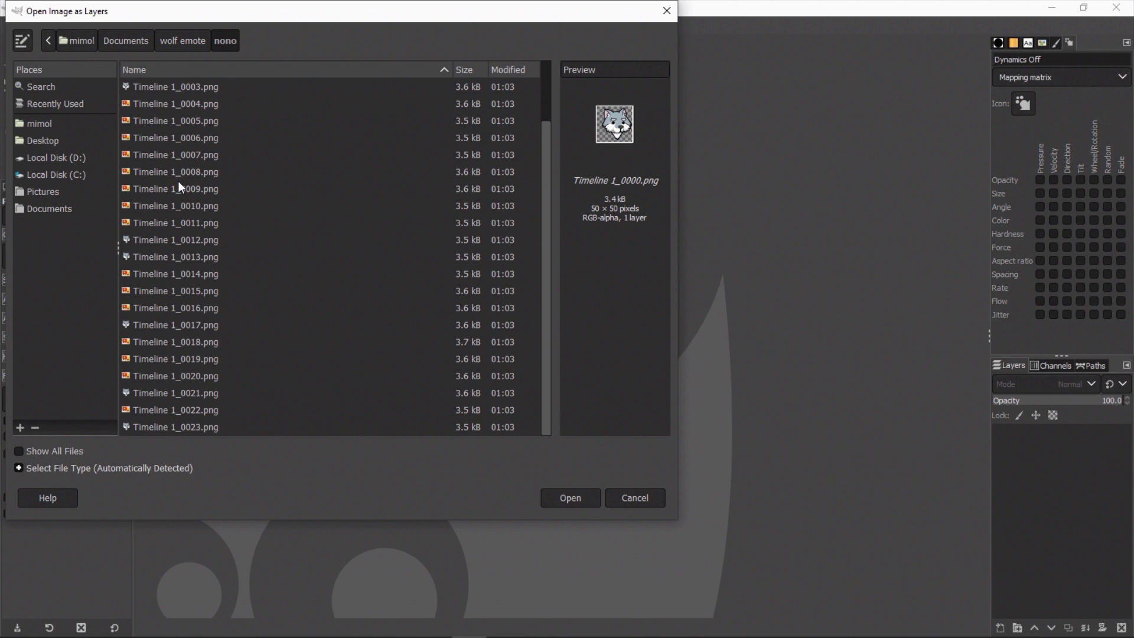
shift+click(183, 424)
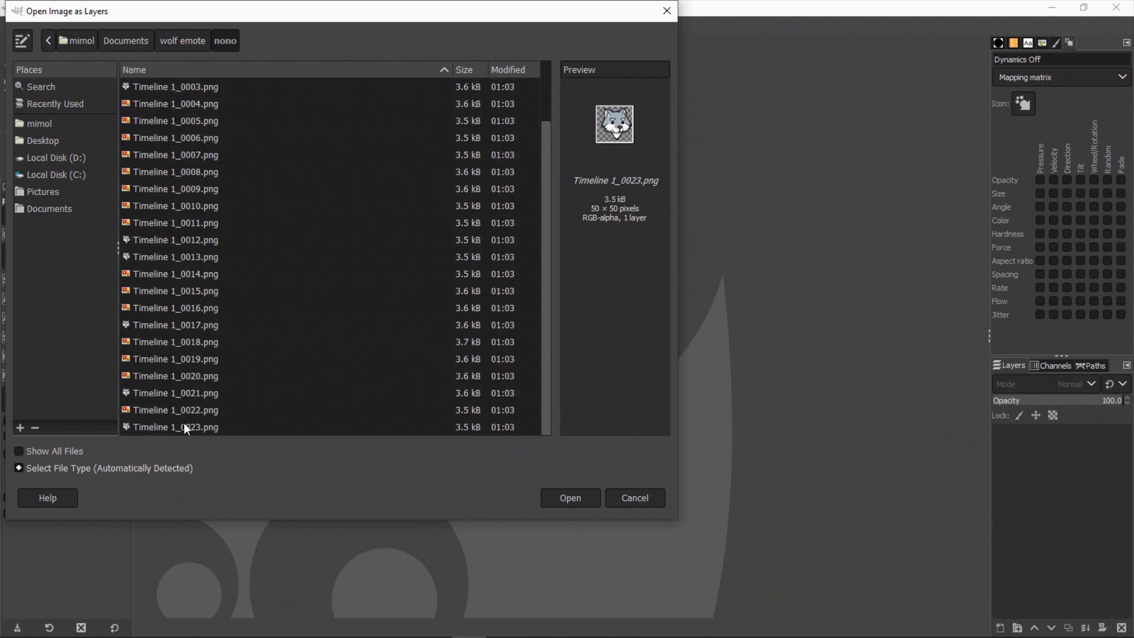
click(577, 501)
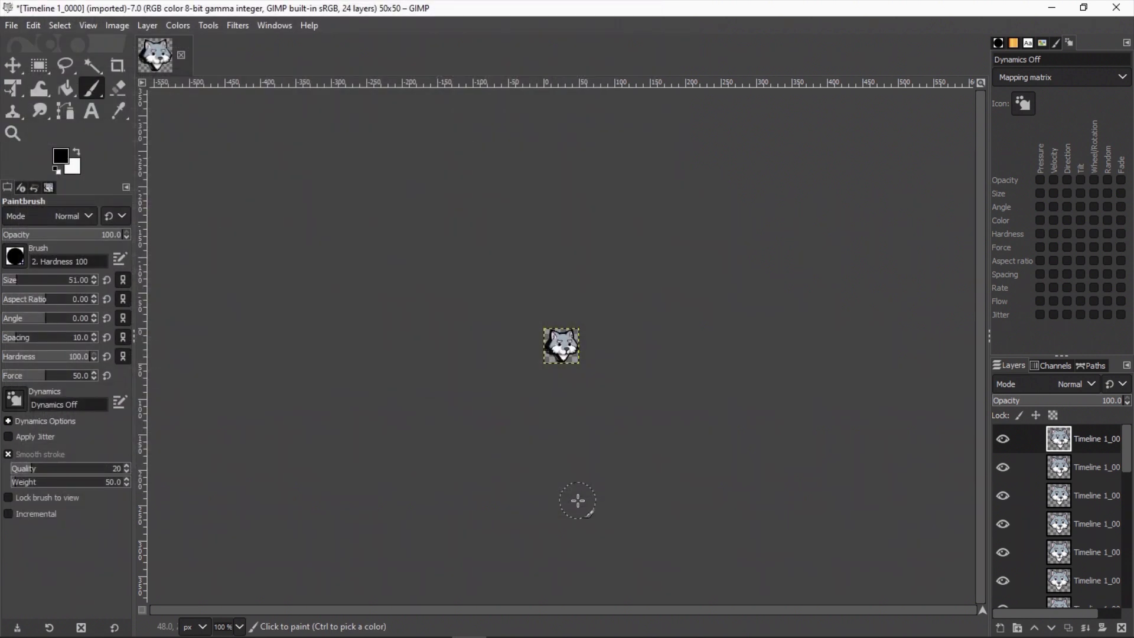
- Prepare an export of the layered image to the nono folder as nowolf.gif with the GIF image file type
click(12, 28)
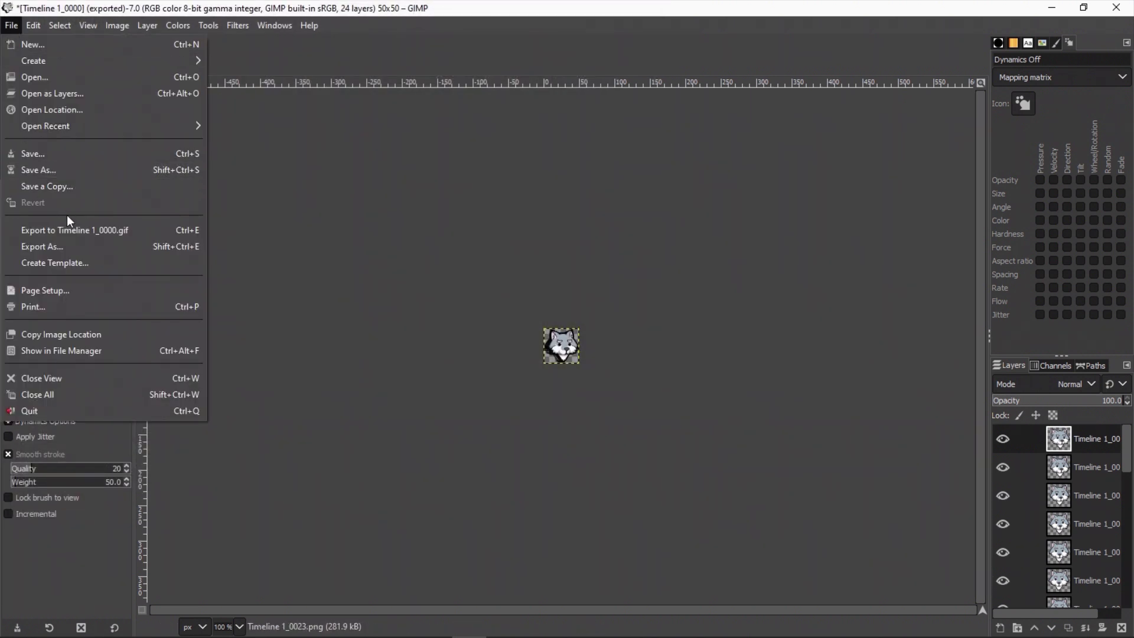
click(69, 251)
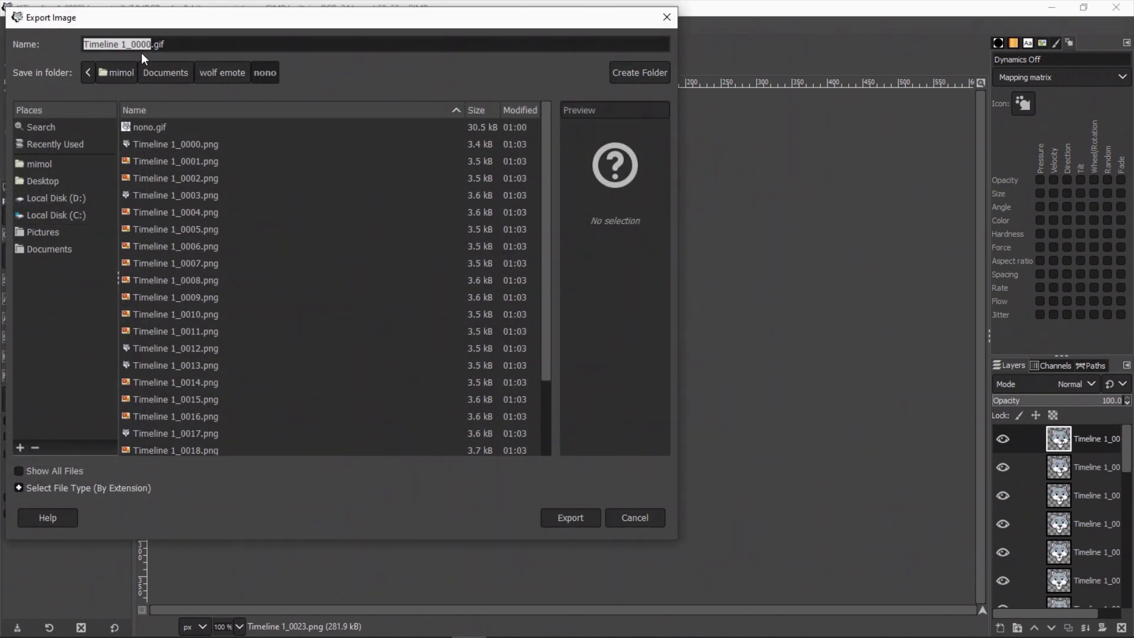
text(now)
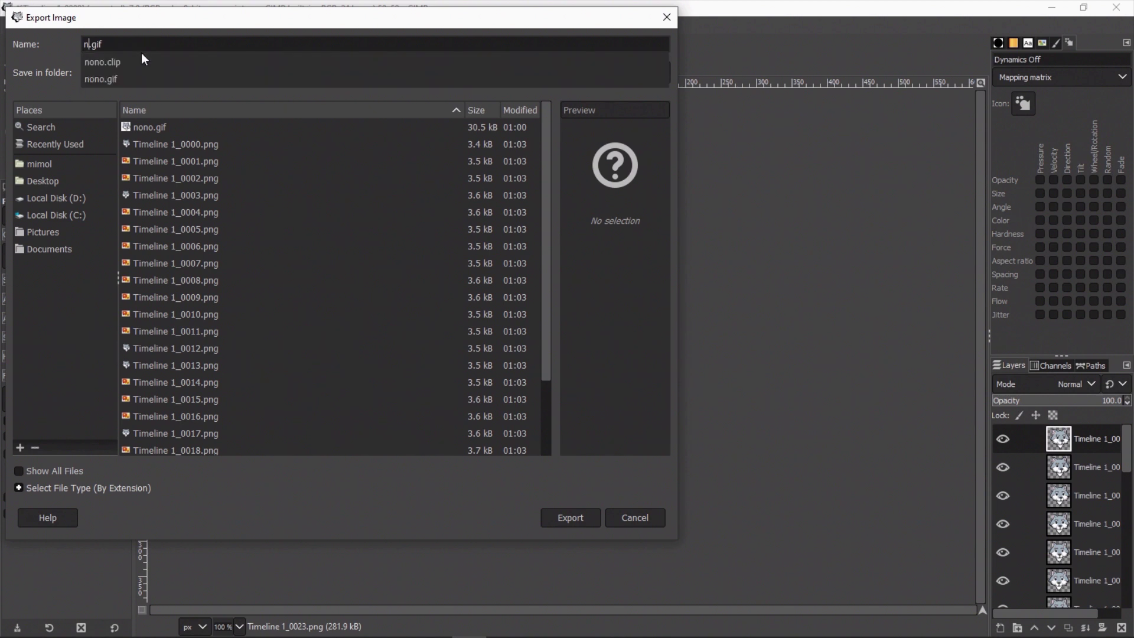
text(o)
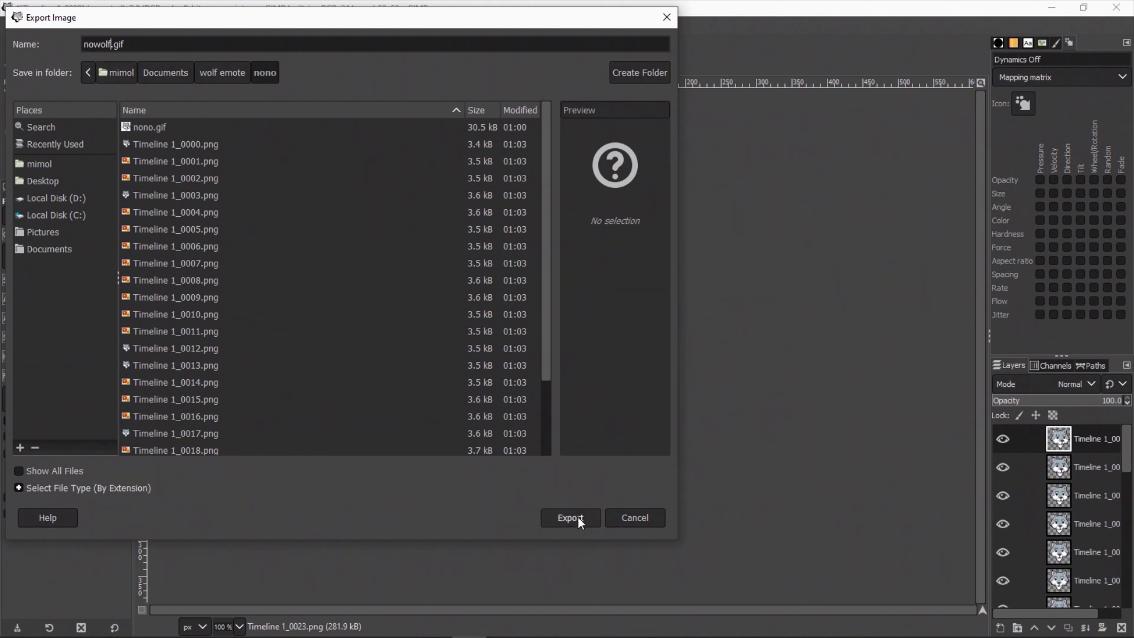
click(17, 488)
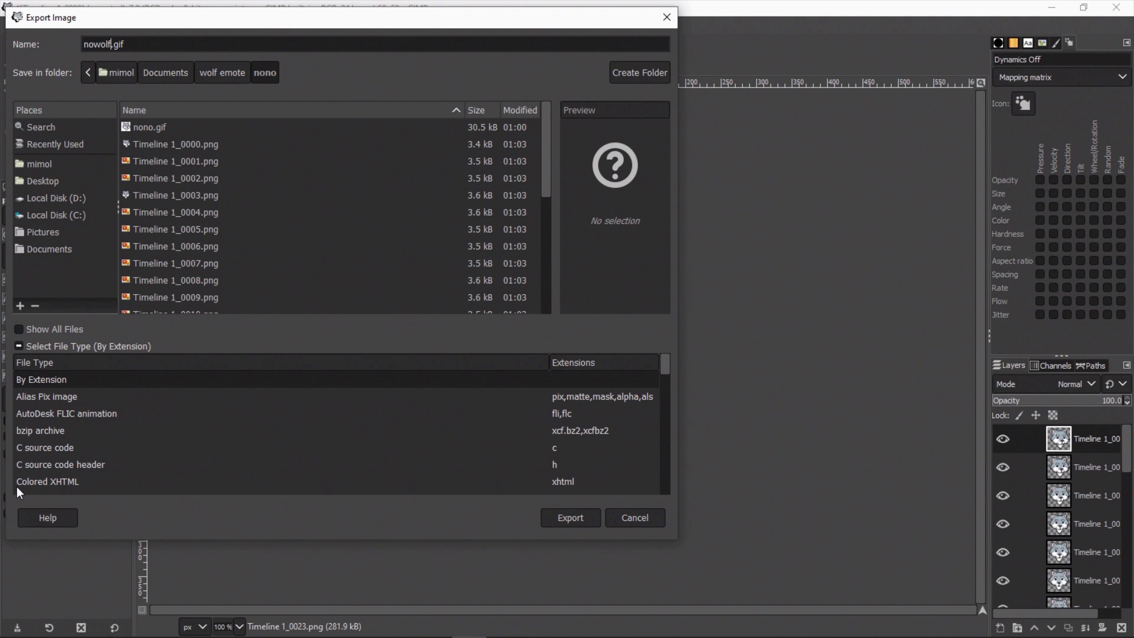
scroll(352, 440, down, 5)
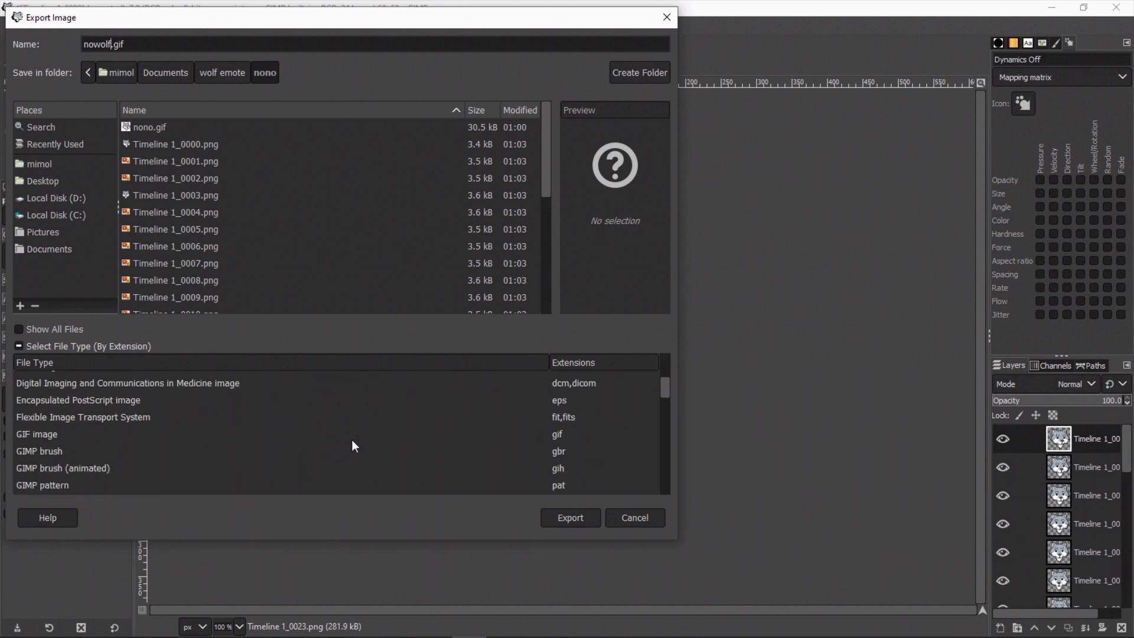
click(550, 433)
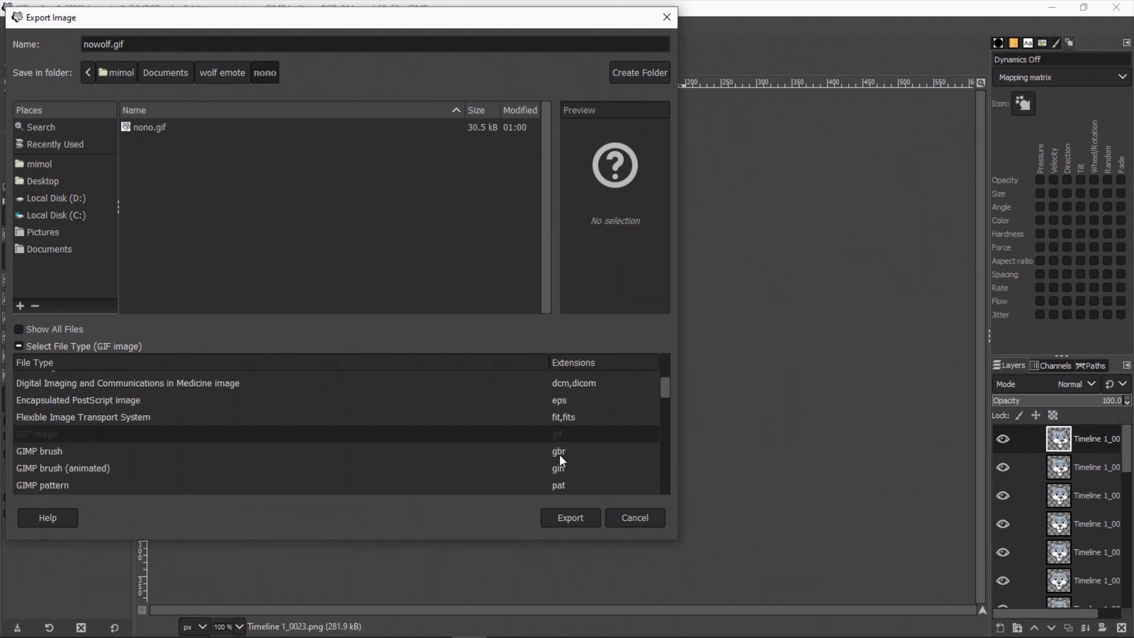
- Export the GIF as an animation with an 80 ms delay between frames and One frame per layer (replace) disposal
click(568, 522)
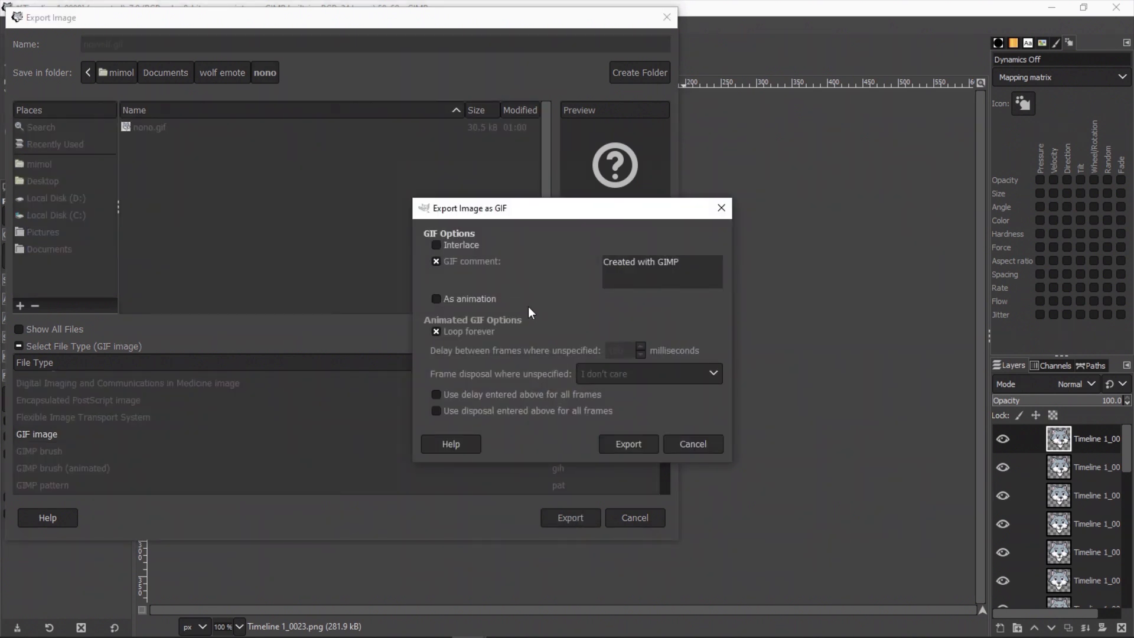
click(436, 299)
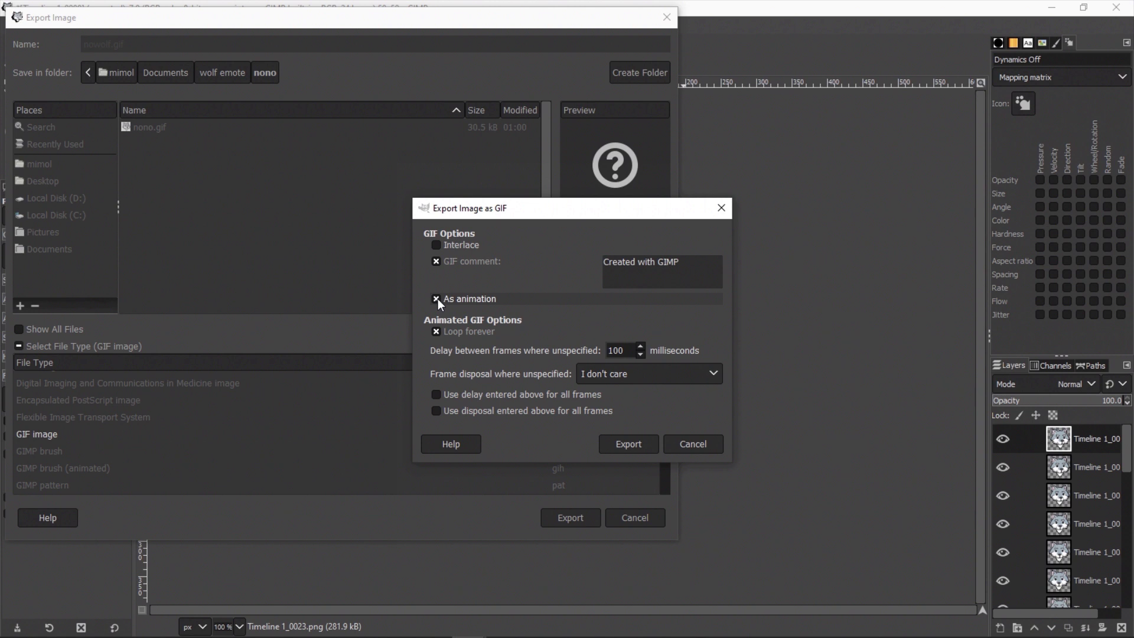
click(625, 347)
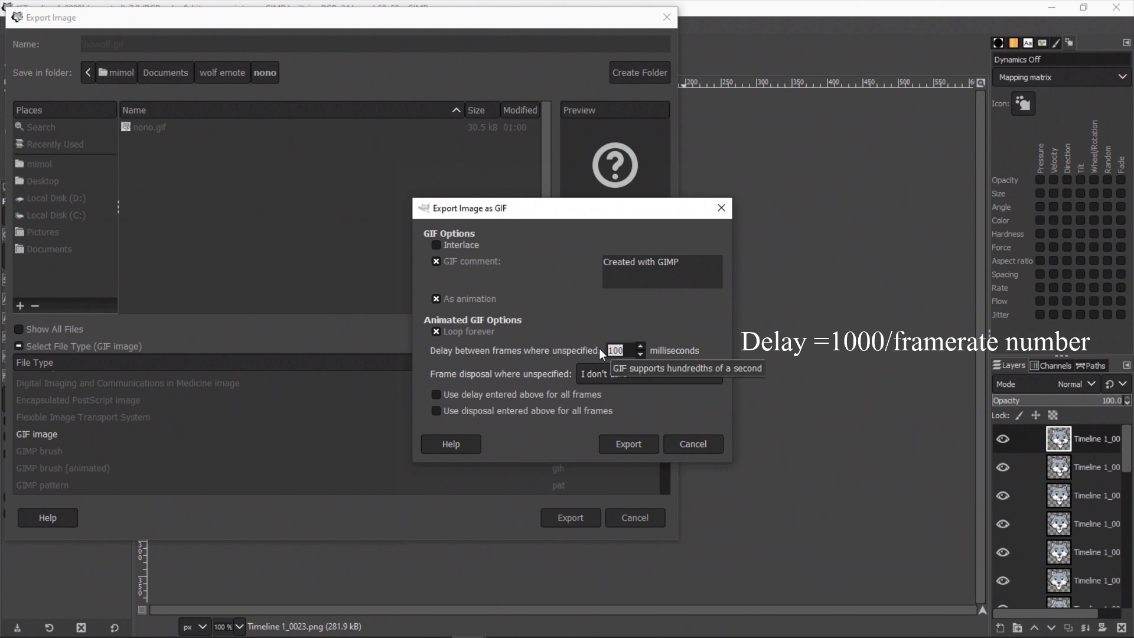
text(80)
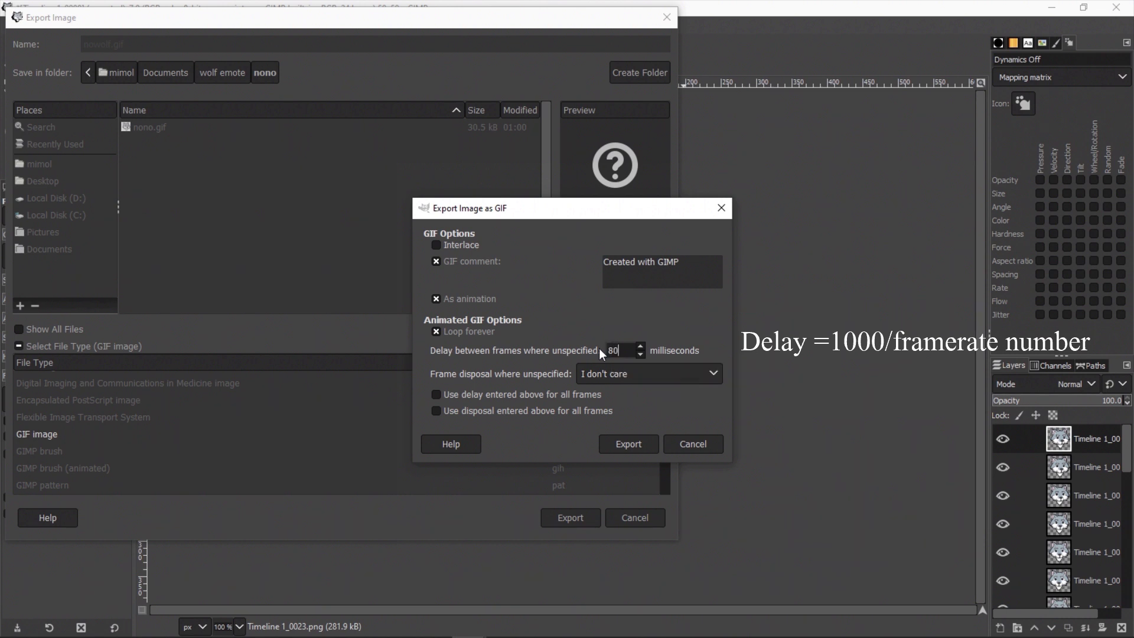
click(632, 374)
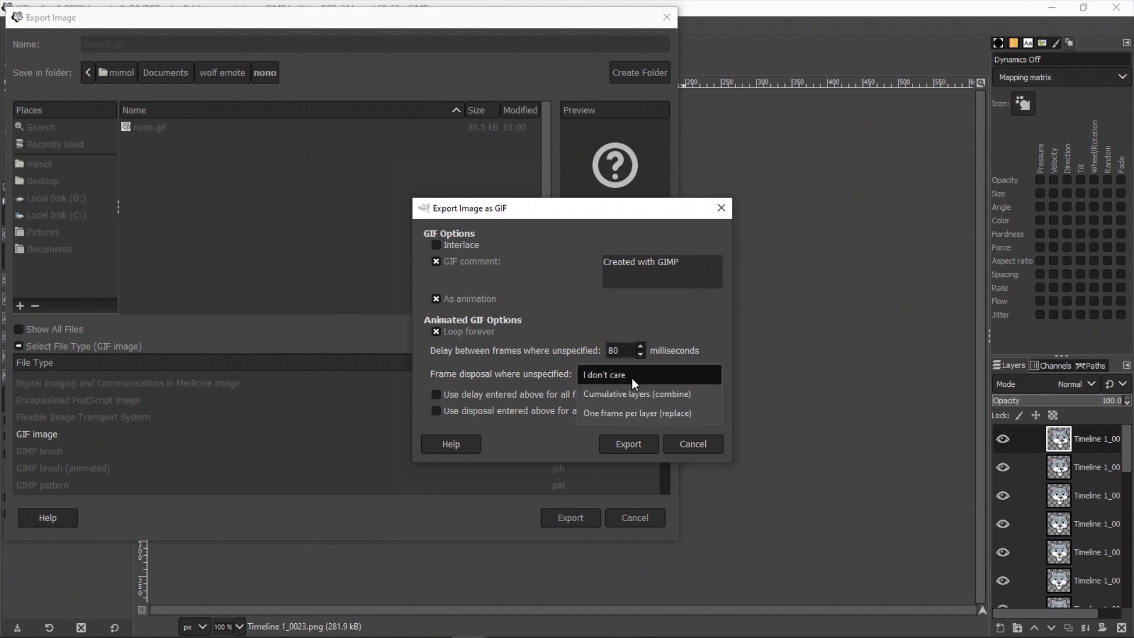
click(636, 412)
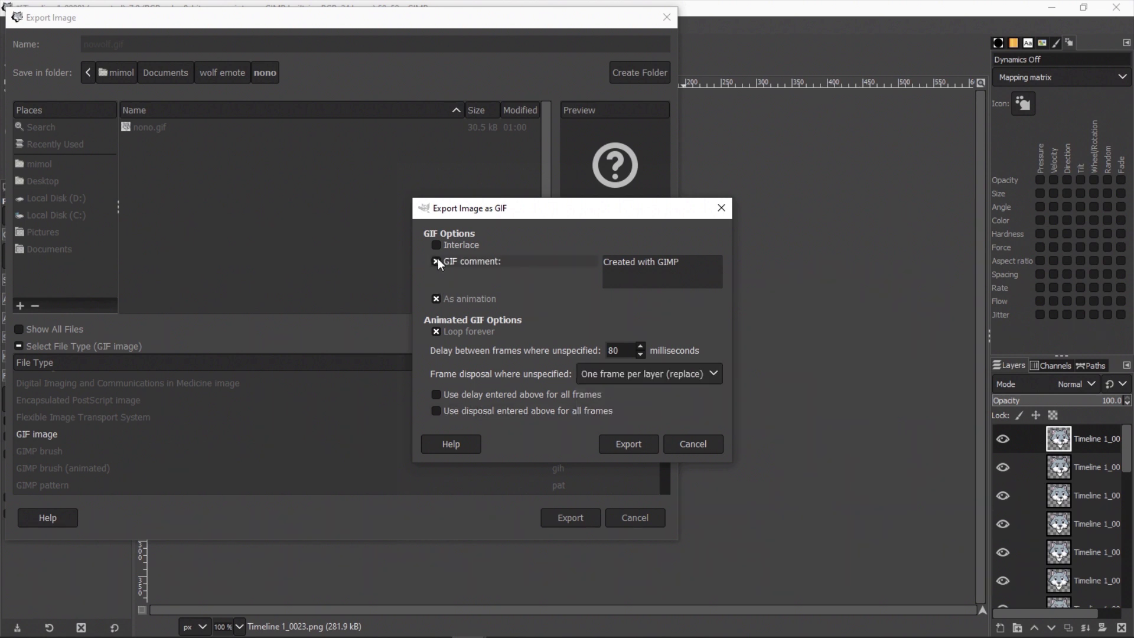
click(640, 438)
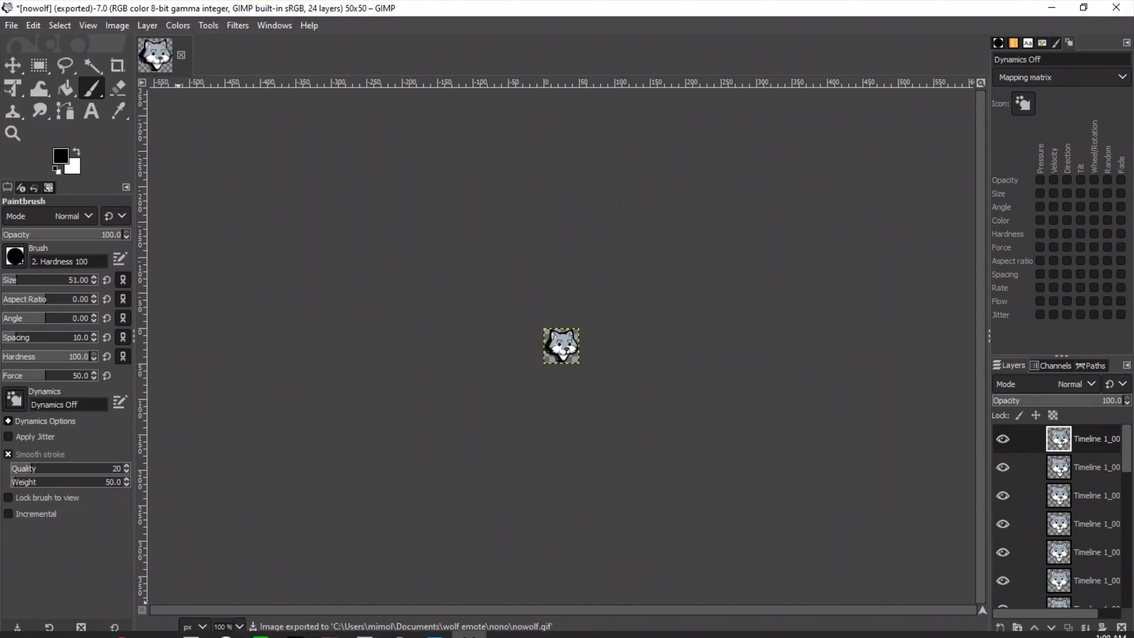
- Open nowolf.gif from the nono folder in Photos and compare it with the preceding image
mouse_move(166, 632)
click(88, 623)
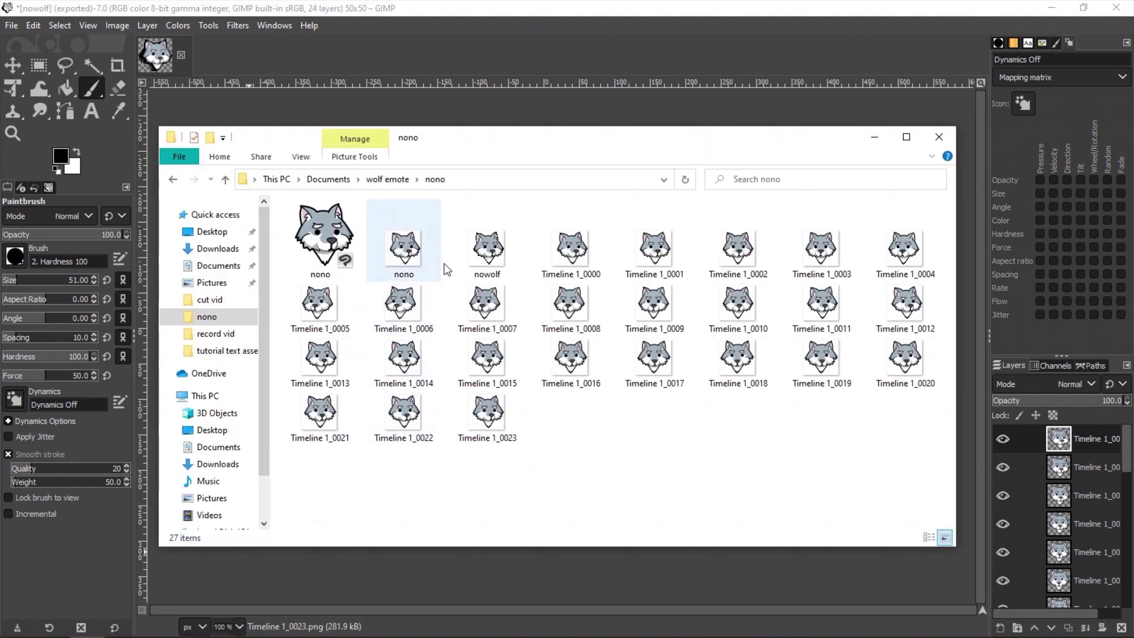
click(488, 260)
double_click(488, 260)
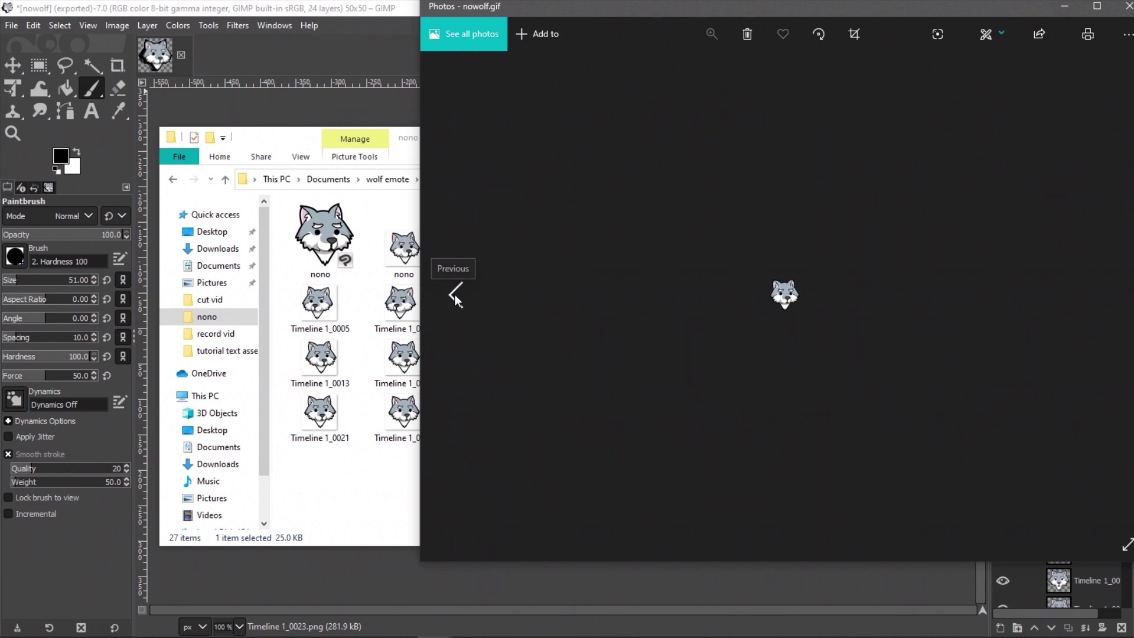
click(454, 294)
drag(736, 17, 627, 23)
click(1001, 311)
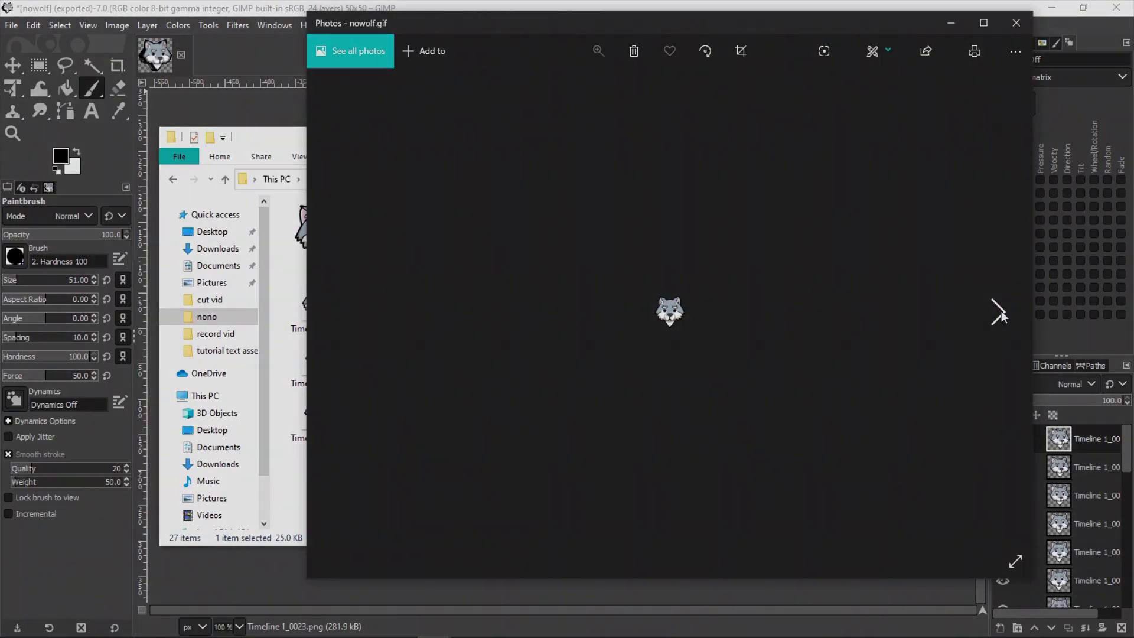